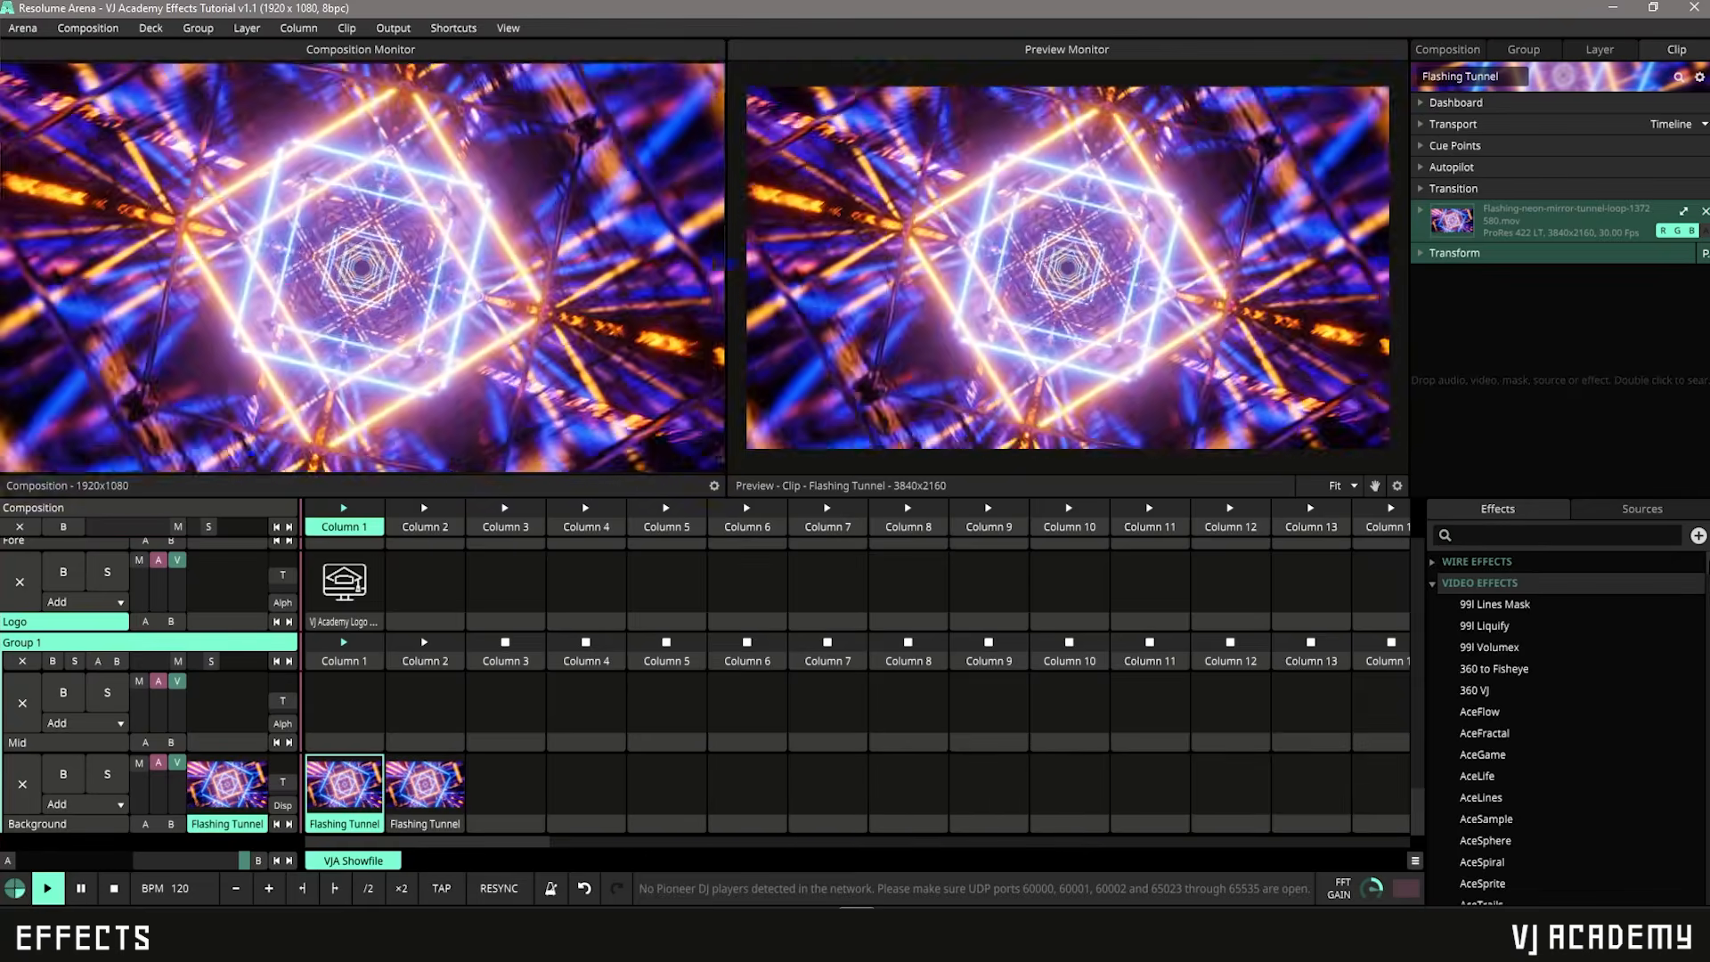
# Step: Browse the video effects list and filter it with the search term "rgb"
pyautogui.scroll(-4, 1568, 721)
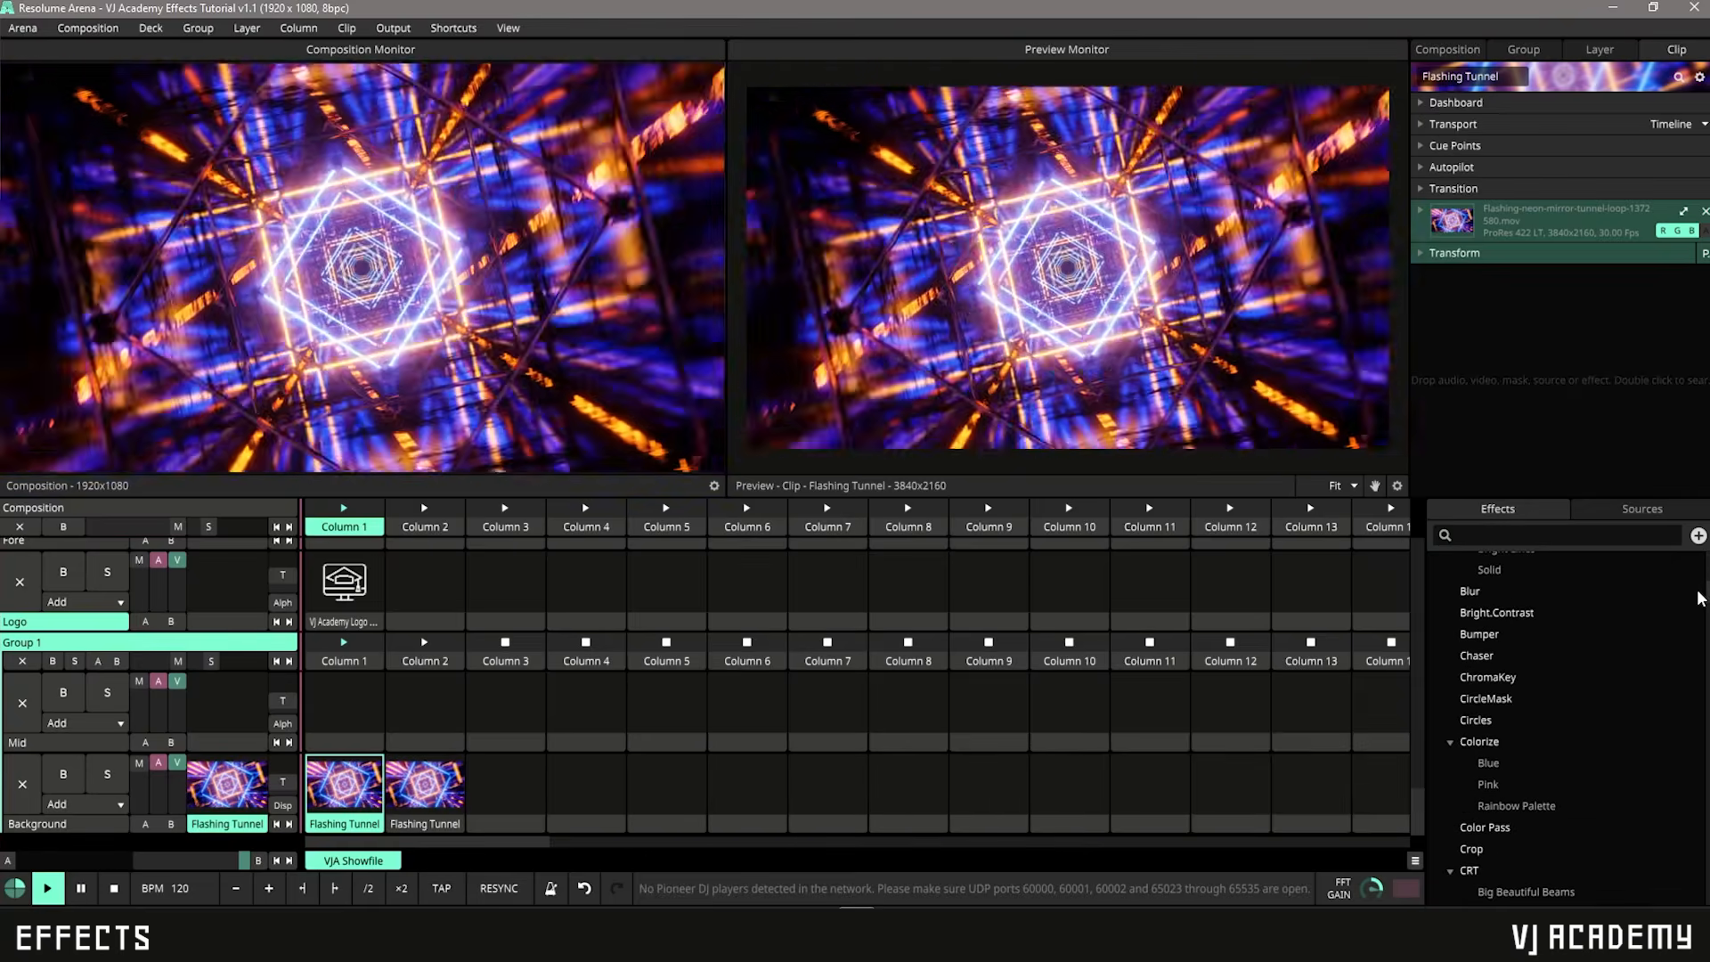
pyautogui.moveTo(1698, 593); pyautogui.dragTo(1686, 640)
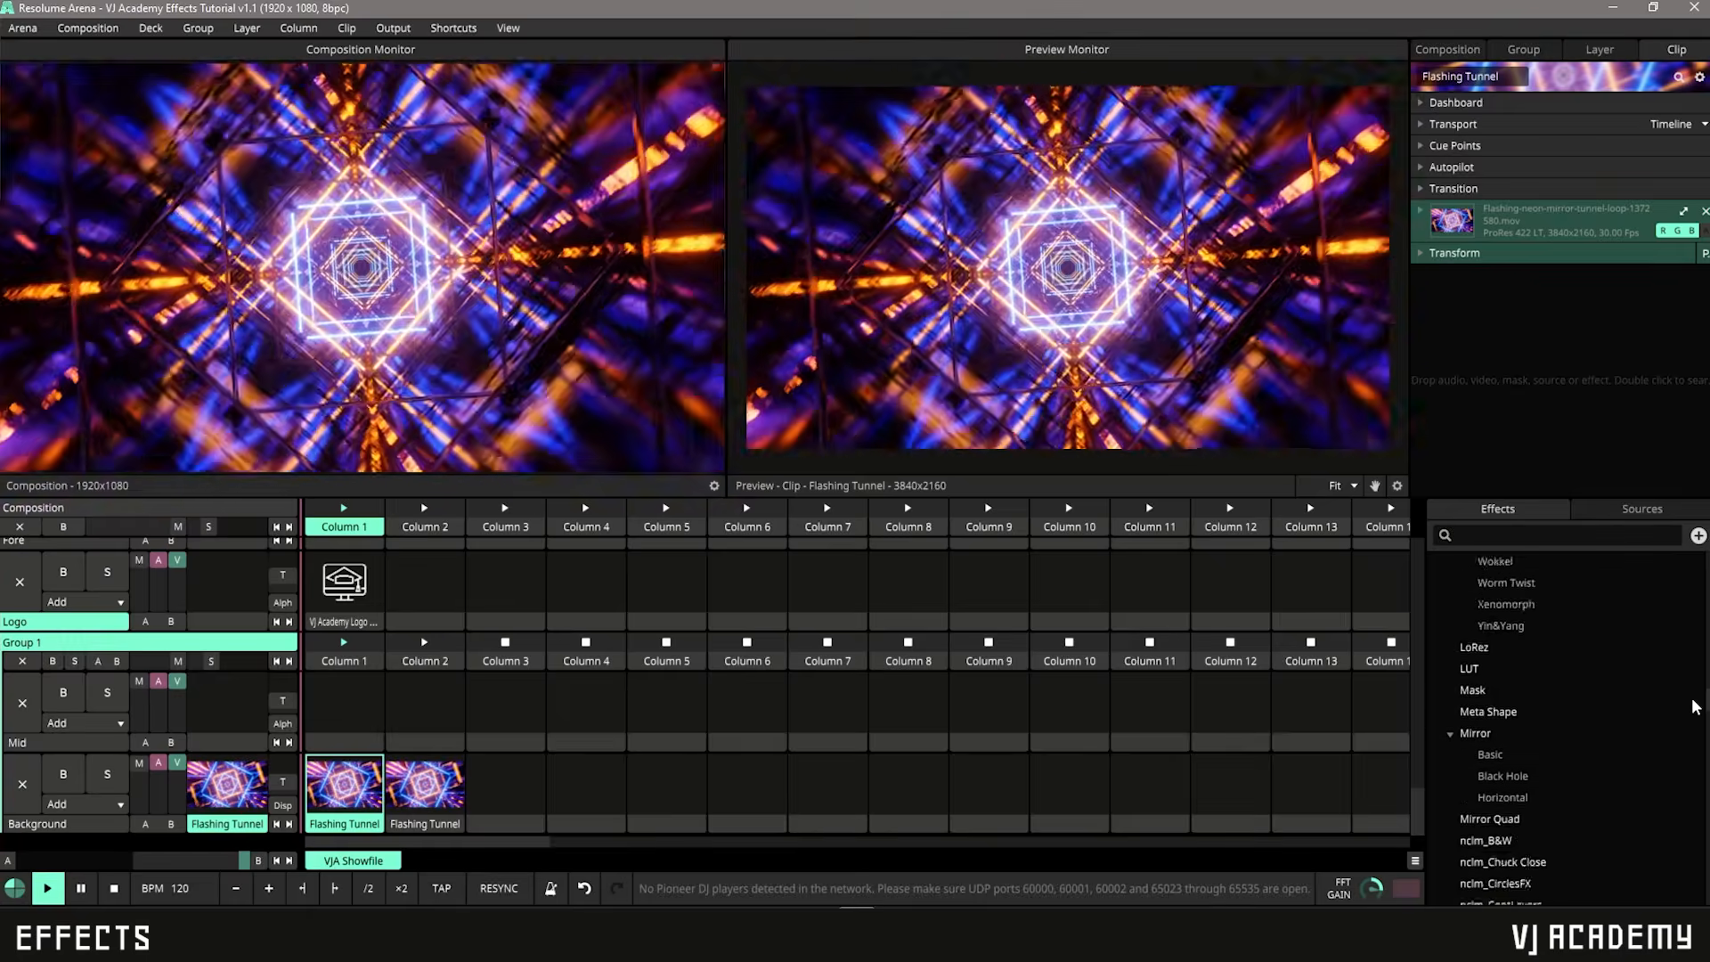
pyautogui.moveTo(1696, 706)
pyautogui.mouseDown()
pyautogui.moveTo(1701, 760)
pyautogui.moveTo(1704, 710)
pyautogui.mouseUp()
pyautogui.moveTo(1705, 642); pyautogui.dragTo(1707, 558)
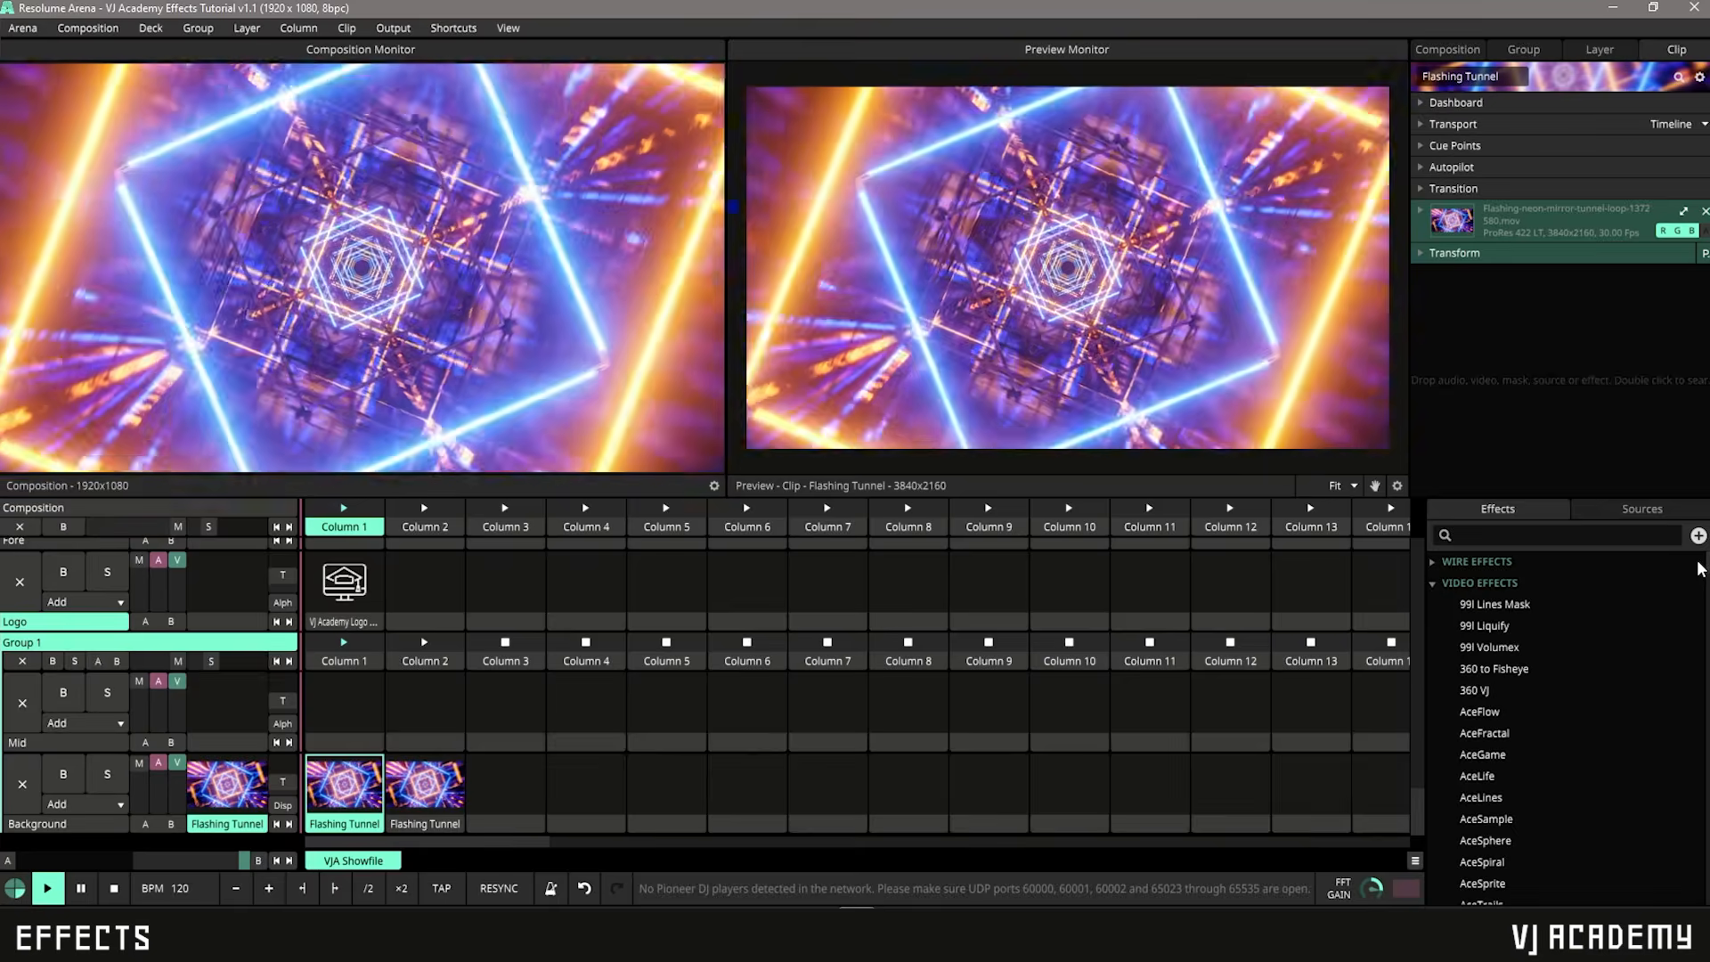
pyautogui.click(1637, 535)
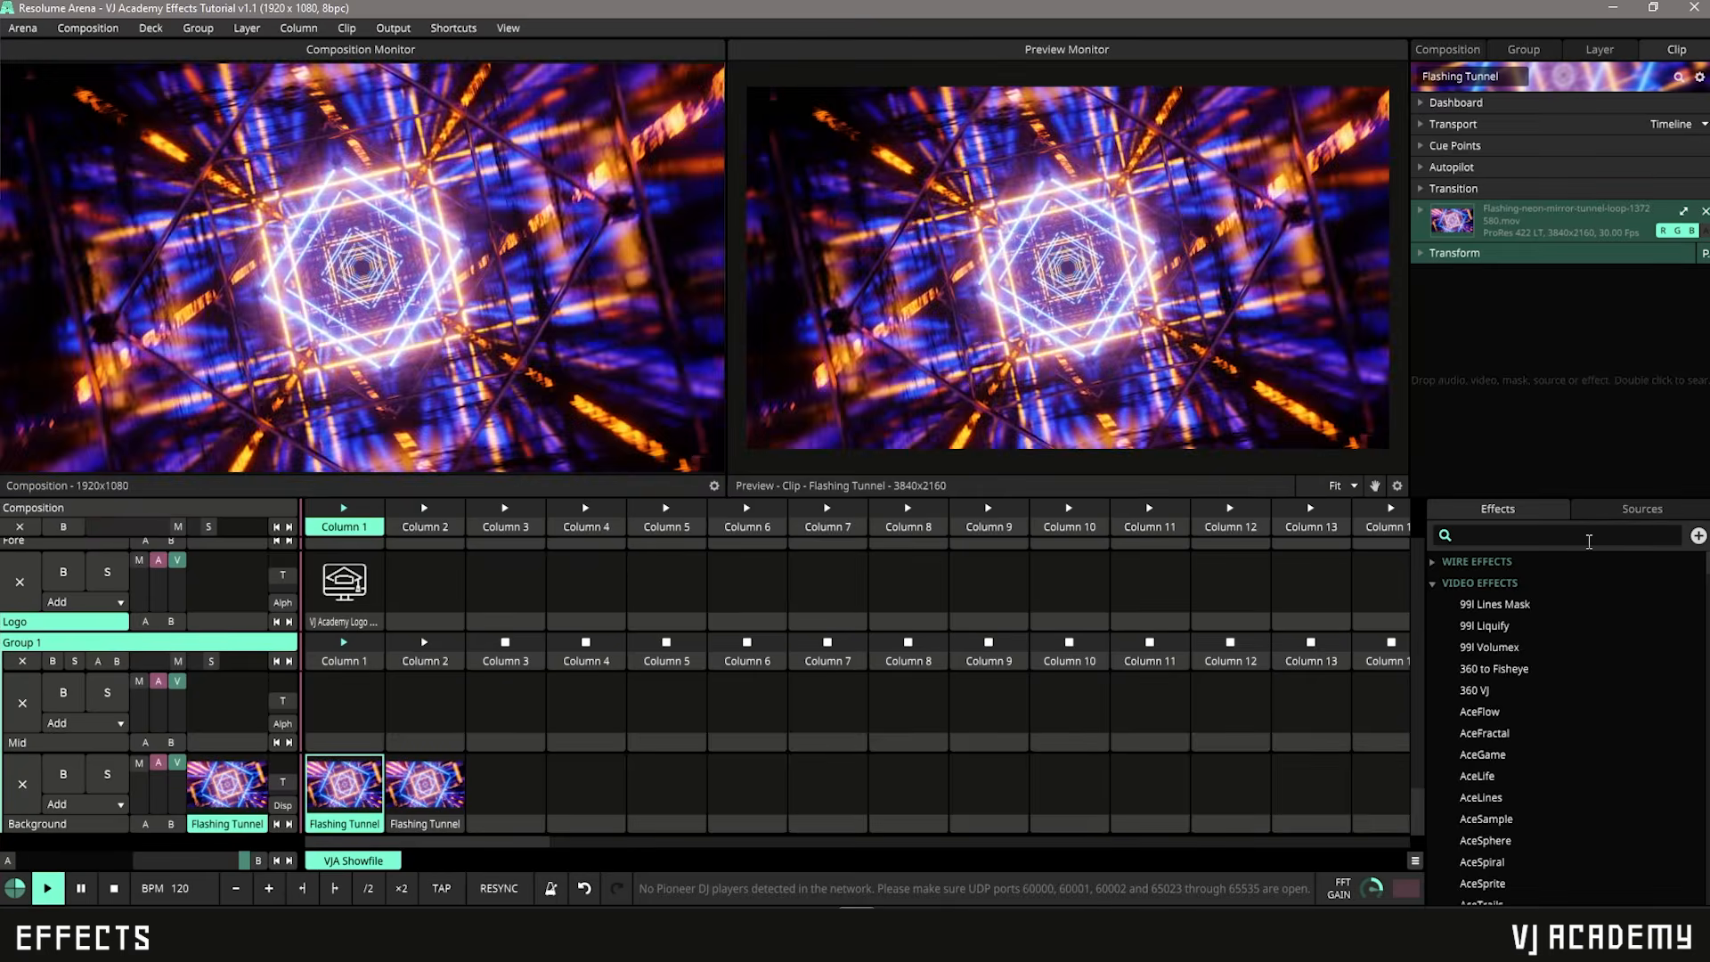
pyautogui.write('rgb')
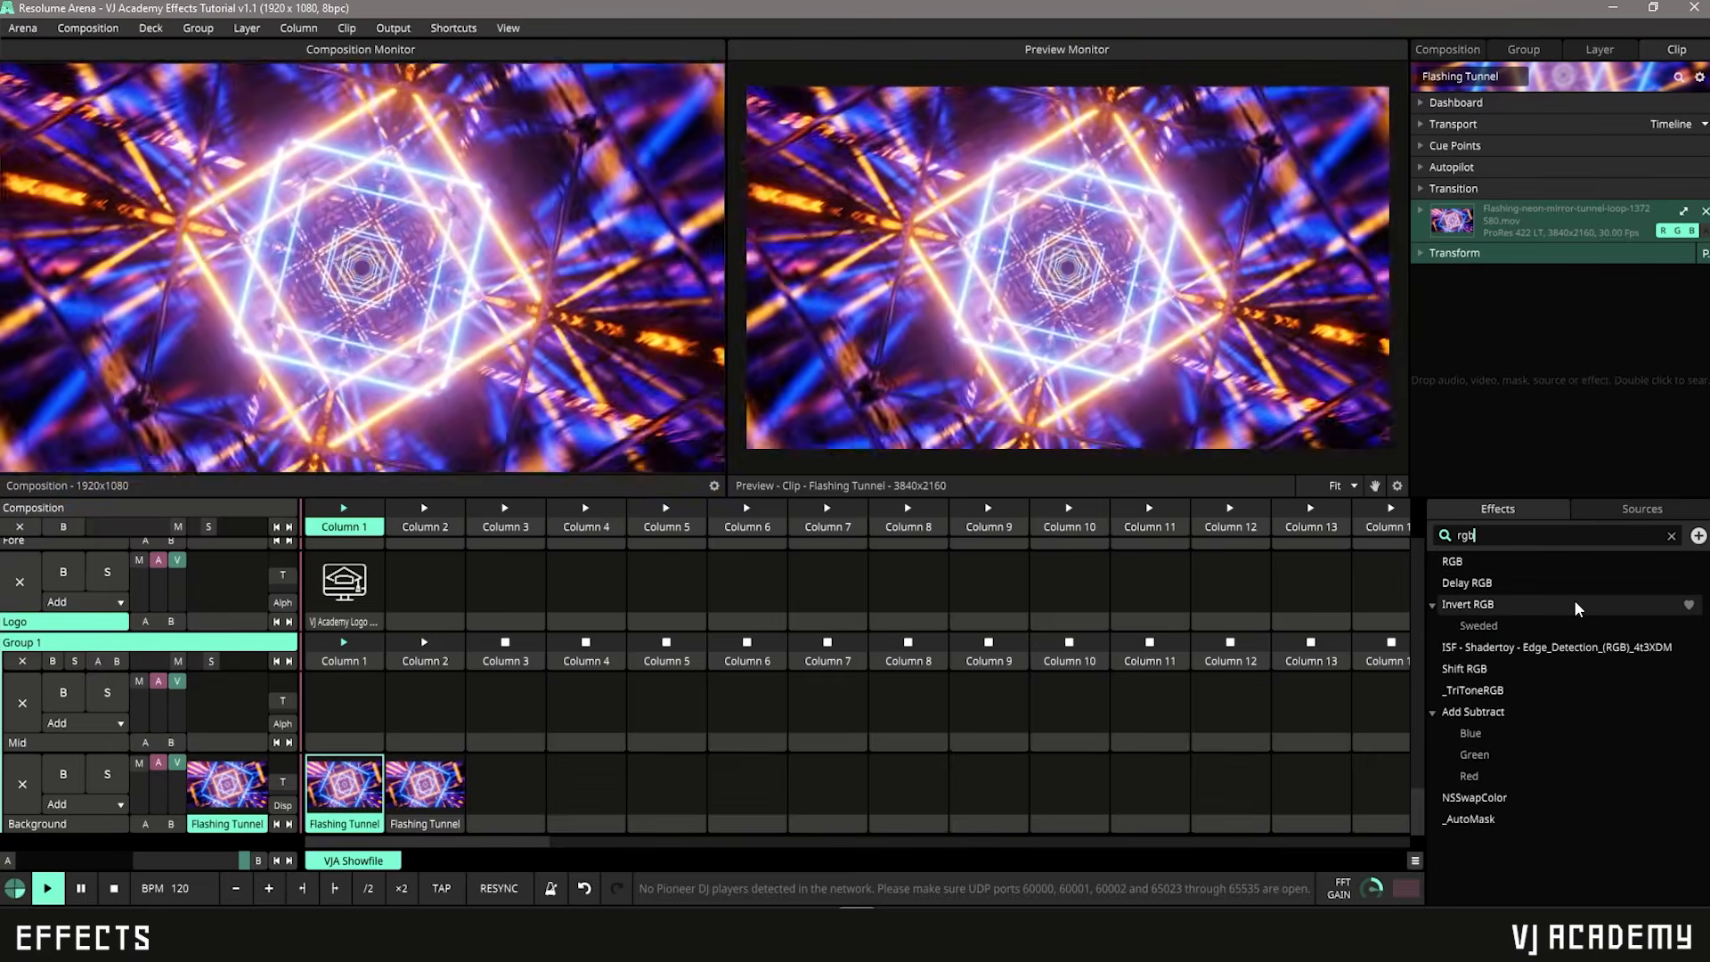
# Step: Preview the Invert RGB, Delay RGB and Edge_Detection_(RGB) effects, and try adjusting the R value of Invert RGB
pyautogui.click(1574, 604)
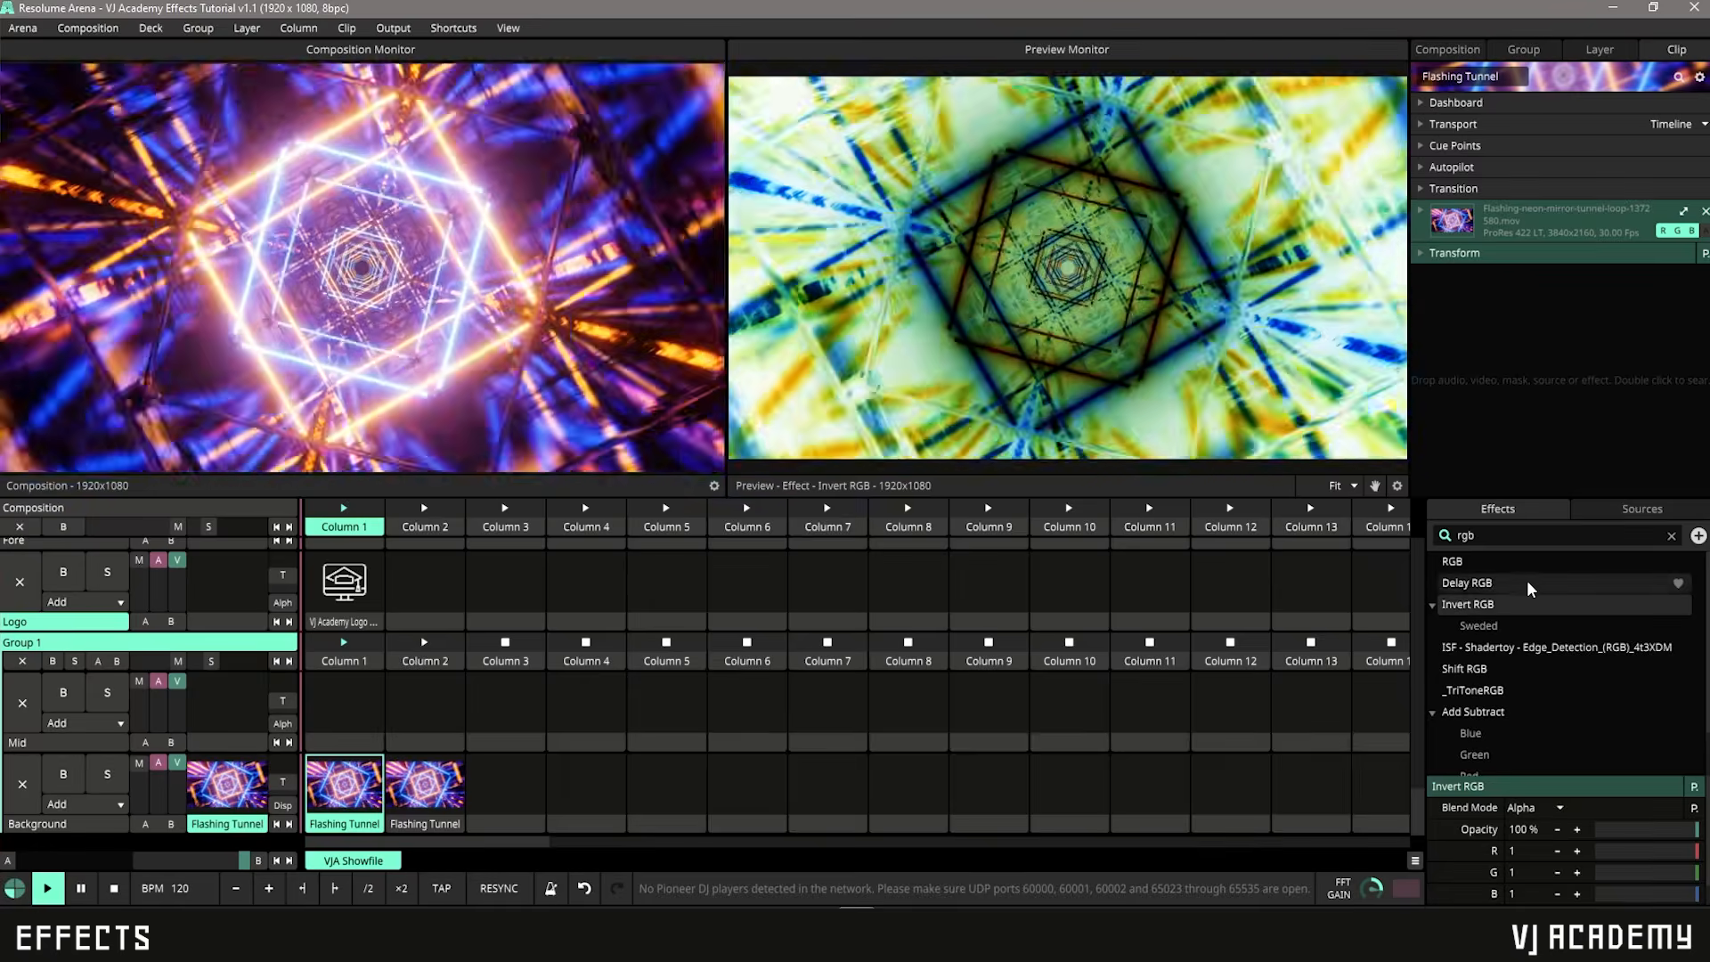
pyautogui.click(1528, 581)
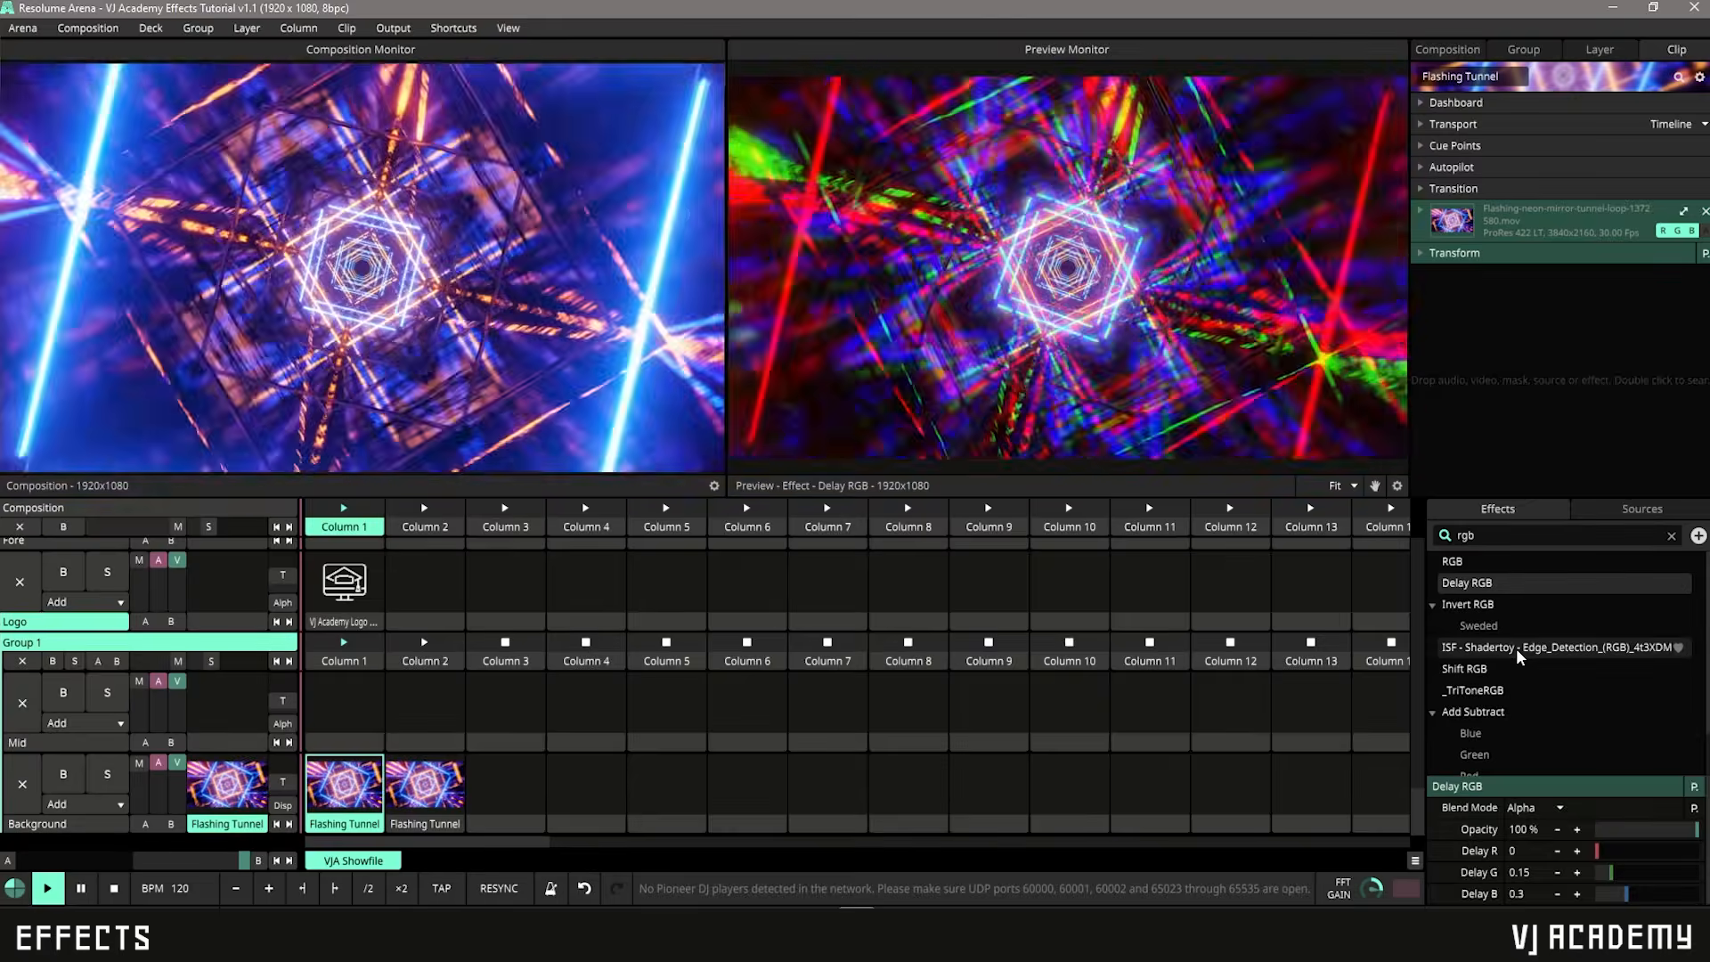
pyautogui.click(1516, 648)
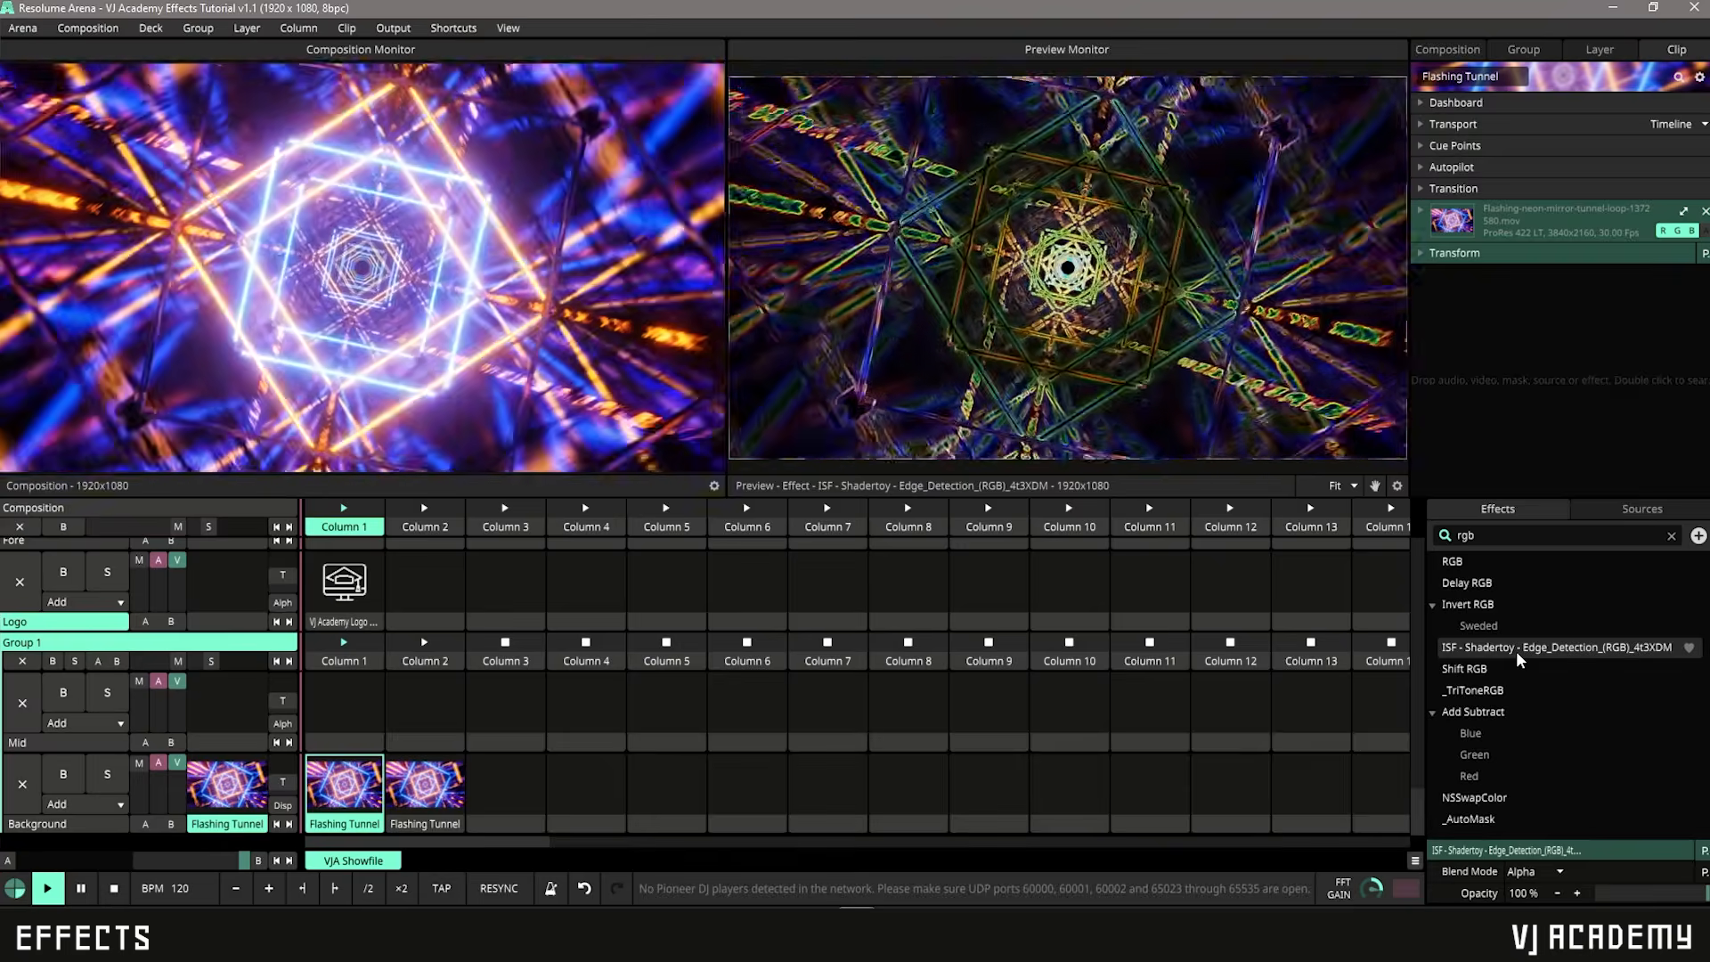
pyautogui.click(1512, 603)
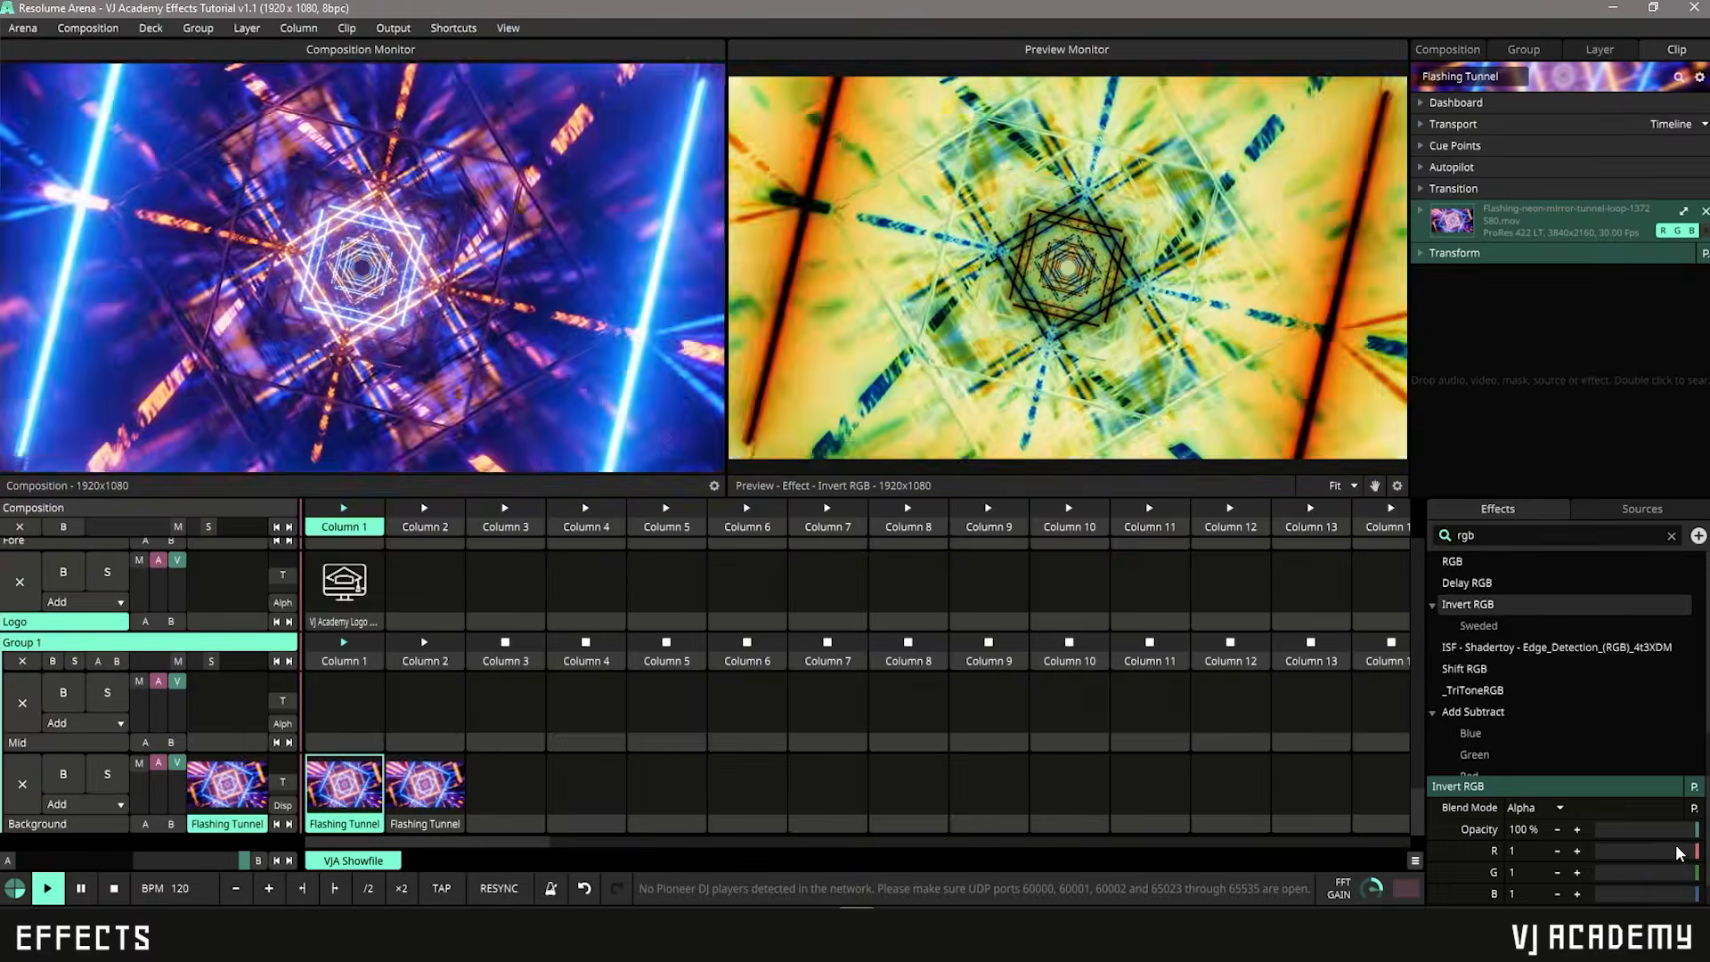
pyautogui.moveTo(1687, 850); pyautogui.dragTo(1629, 874)
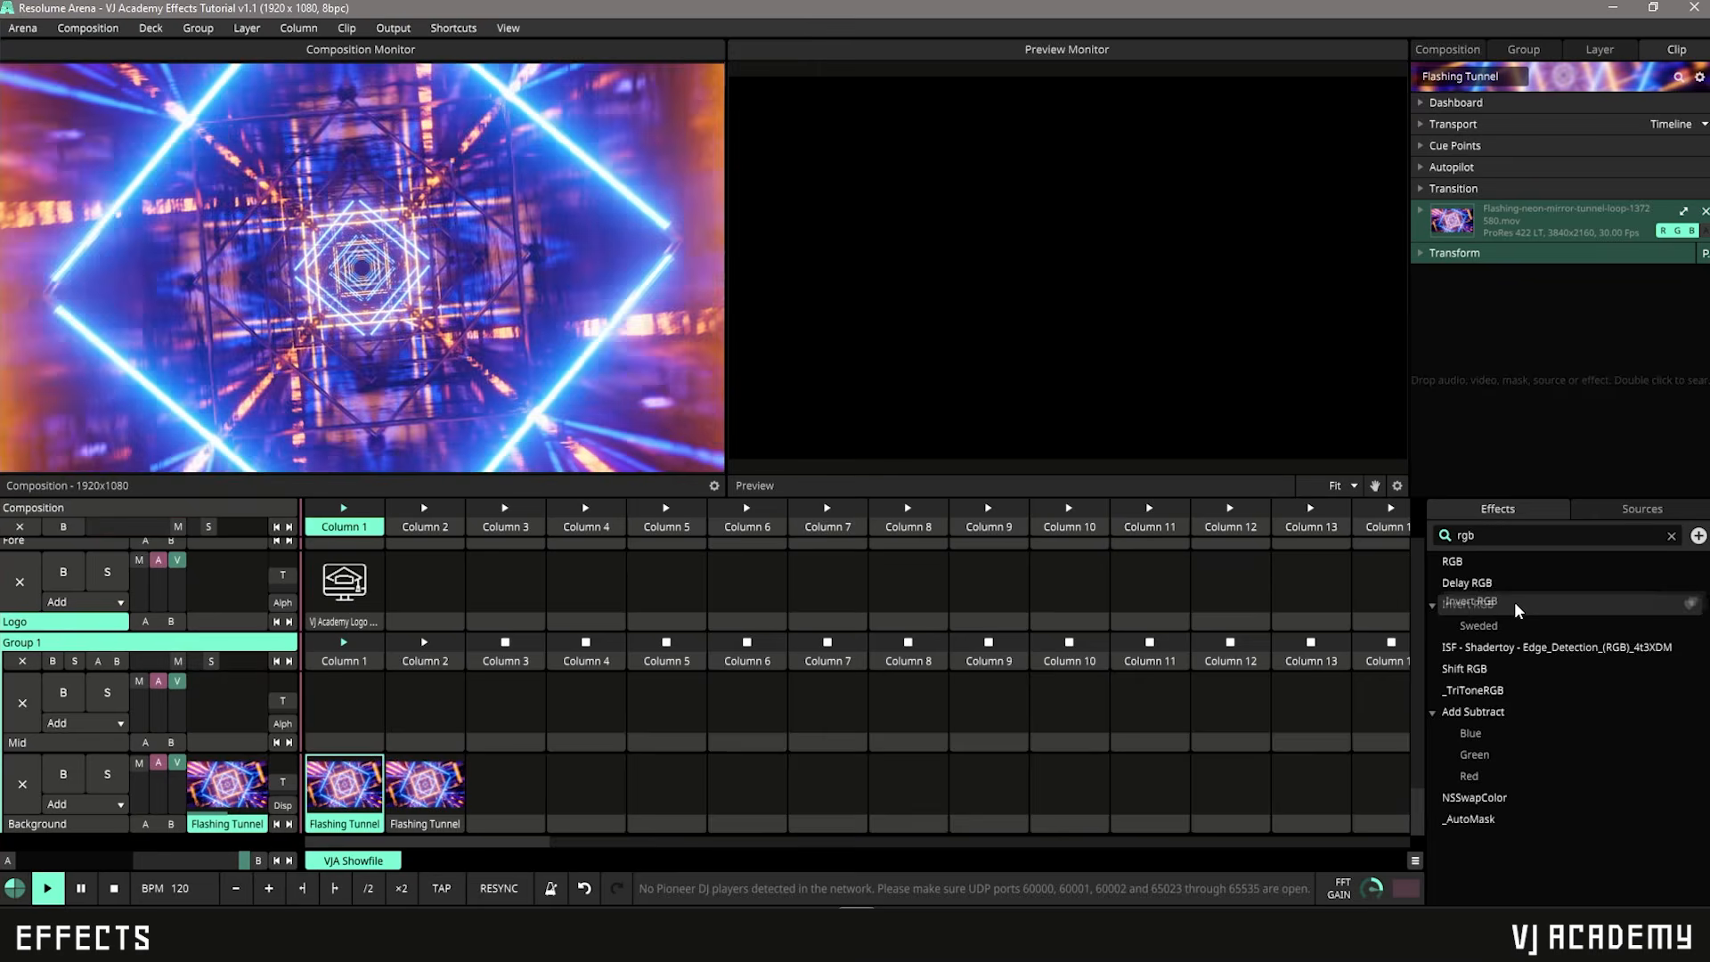
# Step: Apply Invert RGB to the Background layer's Flashing Tunnel clip in Column 1, and launch the VJ Academy logo clip
pyautogui.moveTo(1512, 606); pyautogui.dragTo(330, 784)
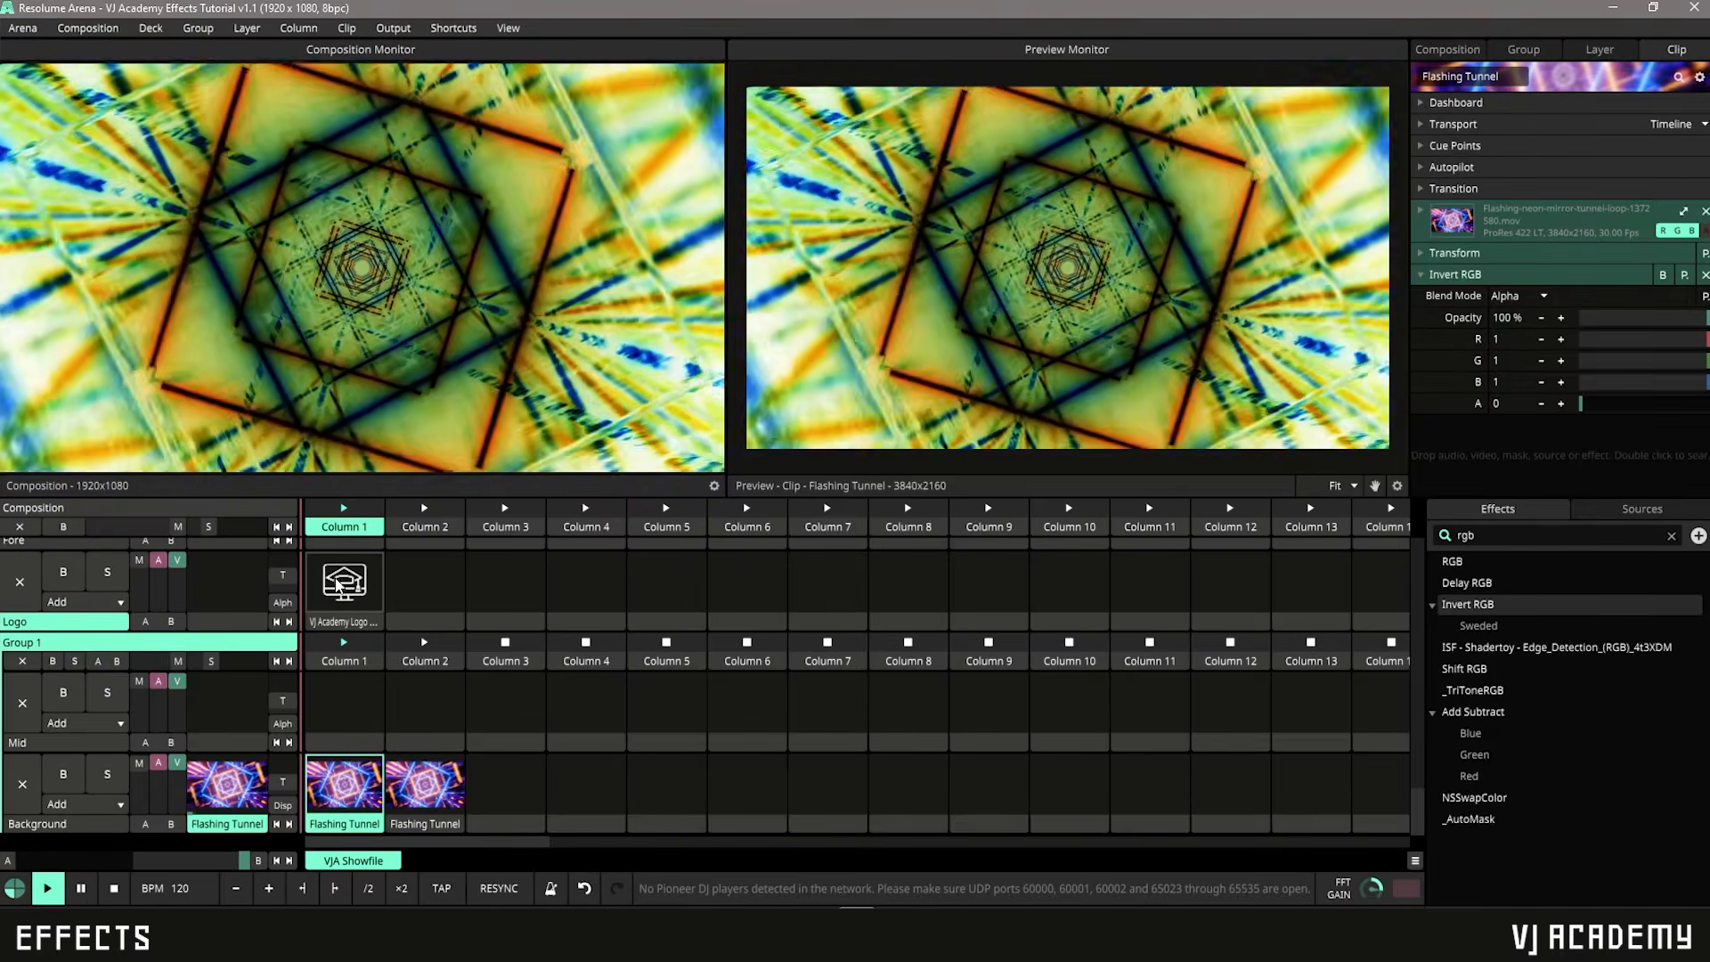
pyautogui.click(342, 586)
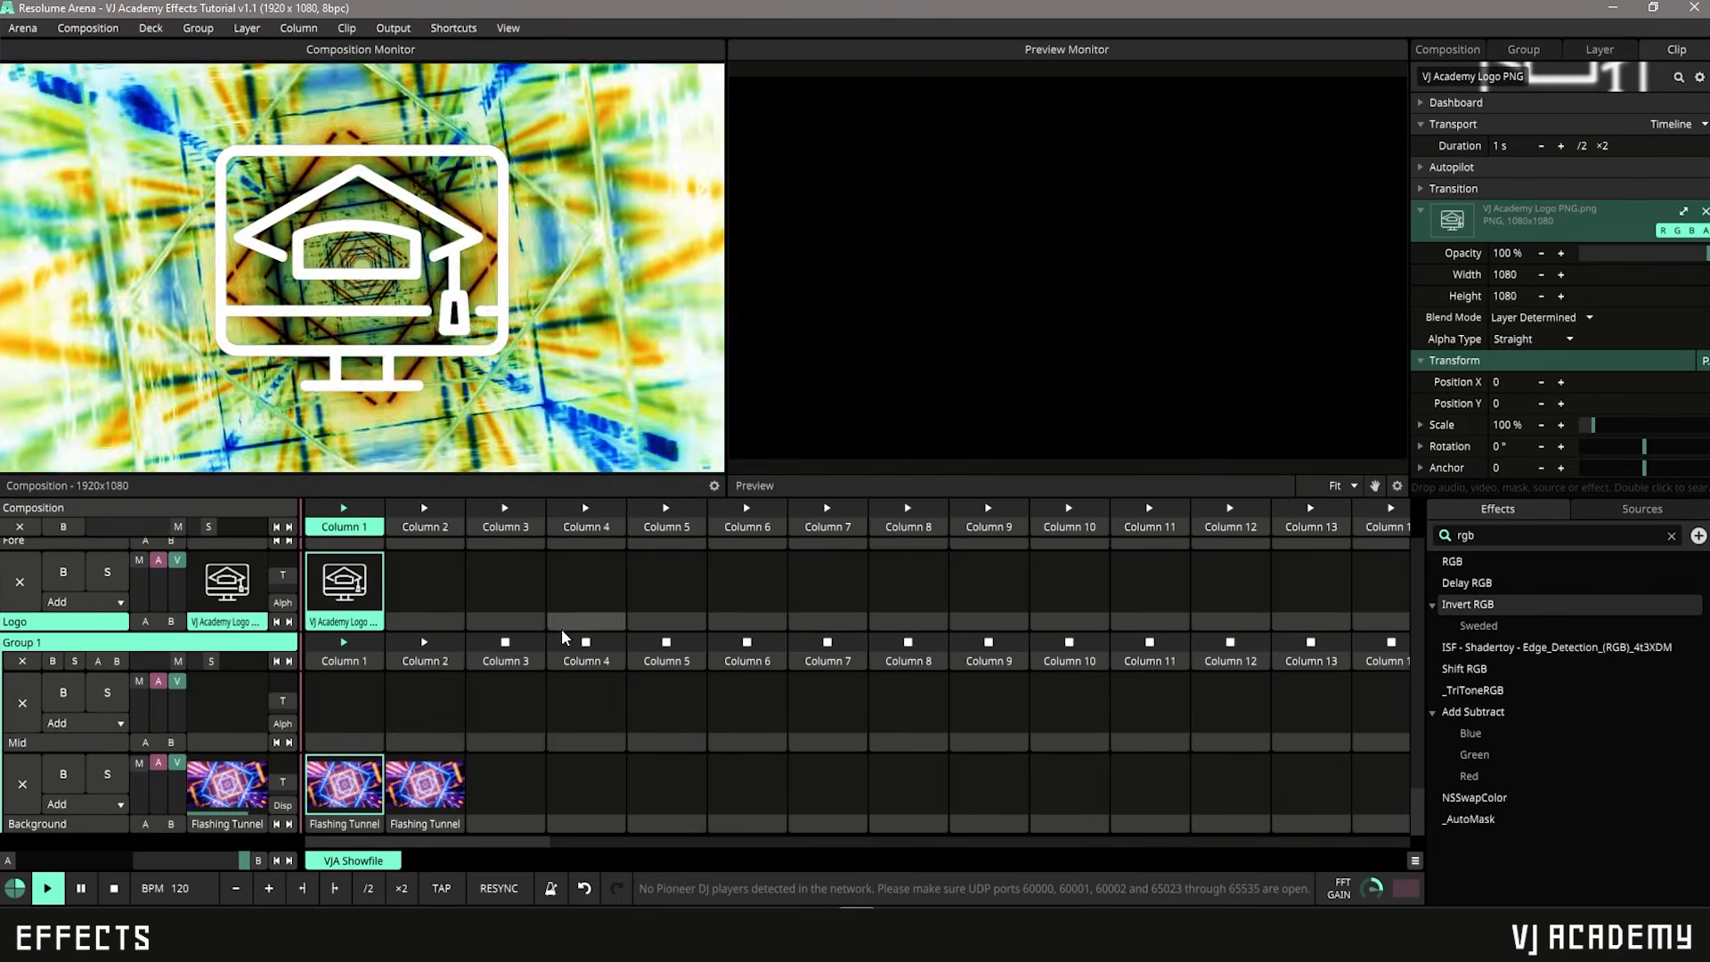
# Step: Move the Invert RGB effect from the Flashing Tunnel clip to the Logo layer and inspect it in that layer's properties
pyautogui.click(337, 830)
pyautogui.click(337, 826)
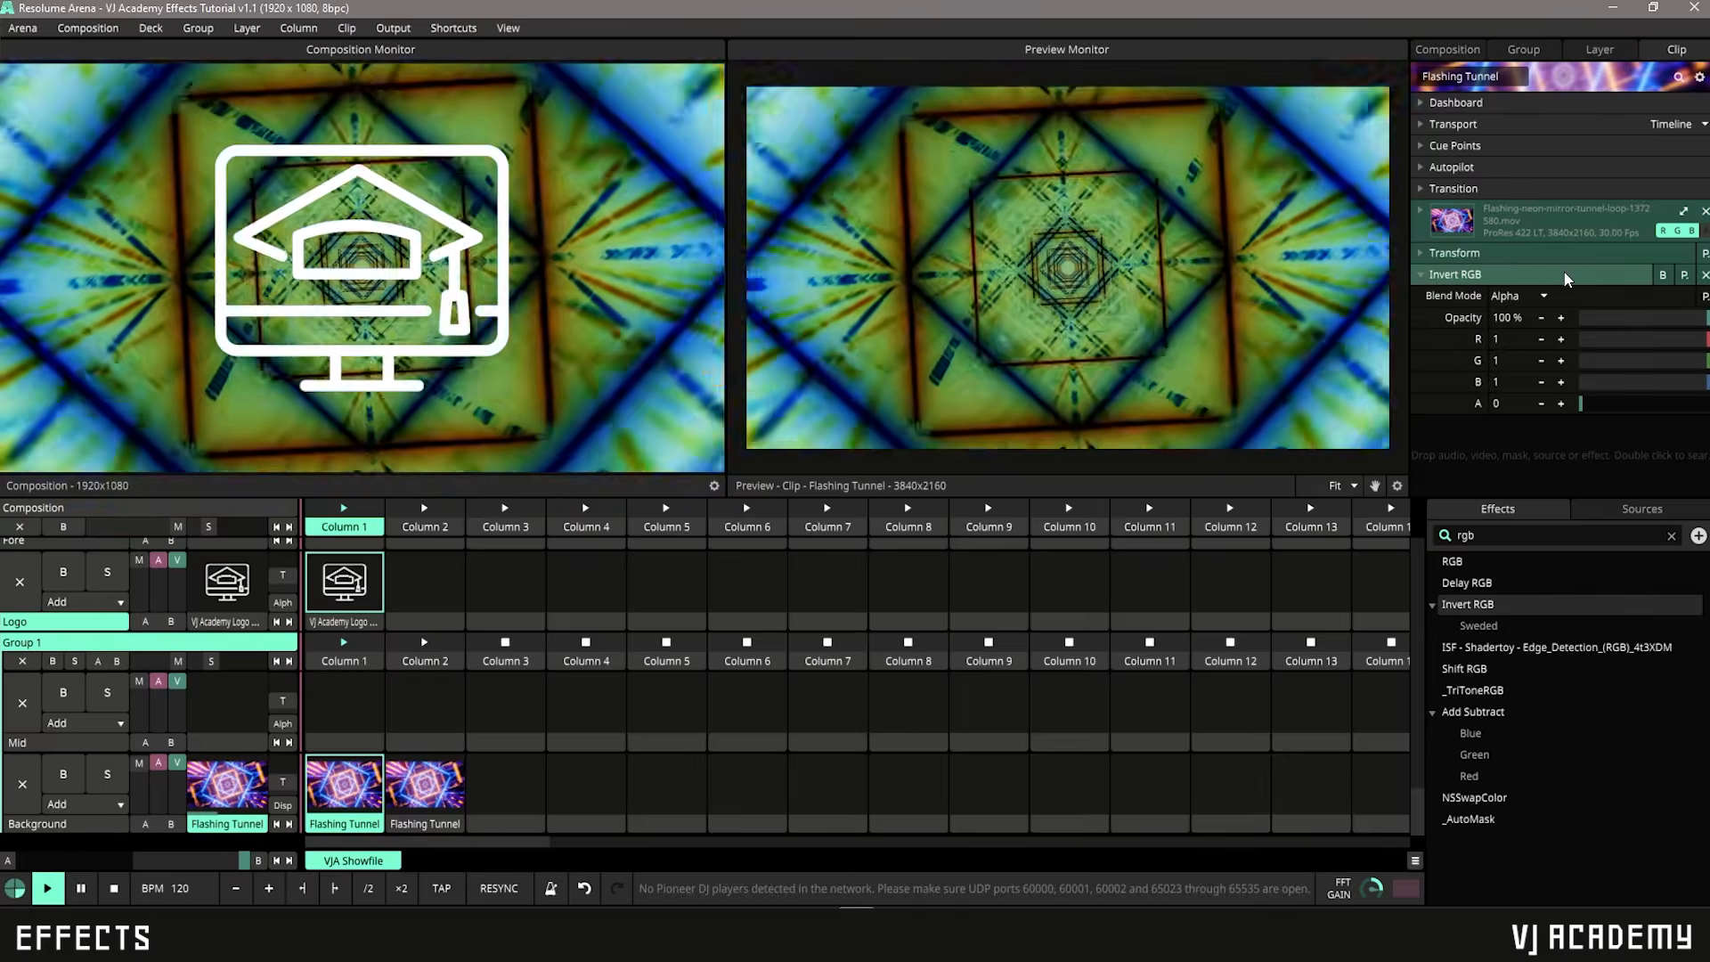
pyautogui.moveTo(1485, 276); pyautogui.dragTo(138, 611)
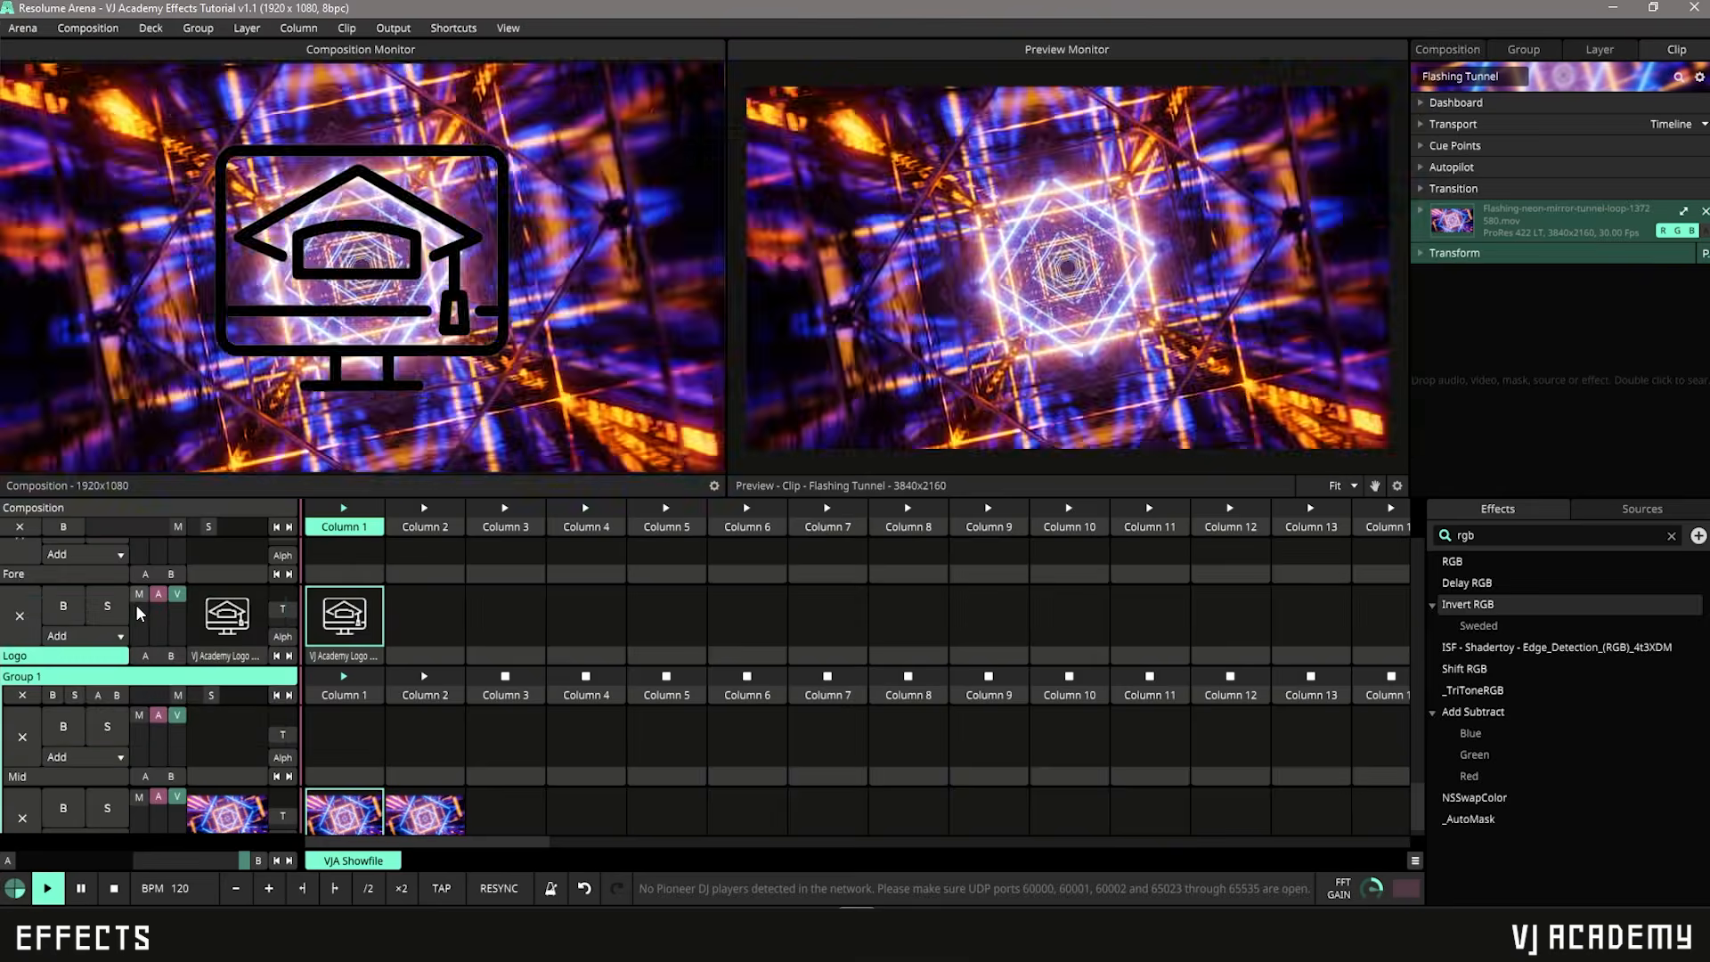
pyautogui.scroll(-1, 414, 727)
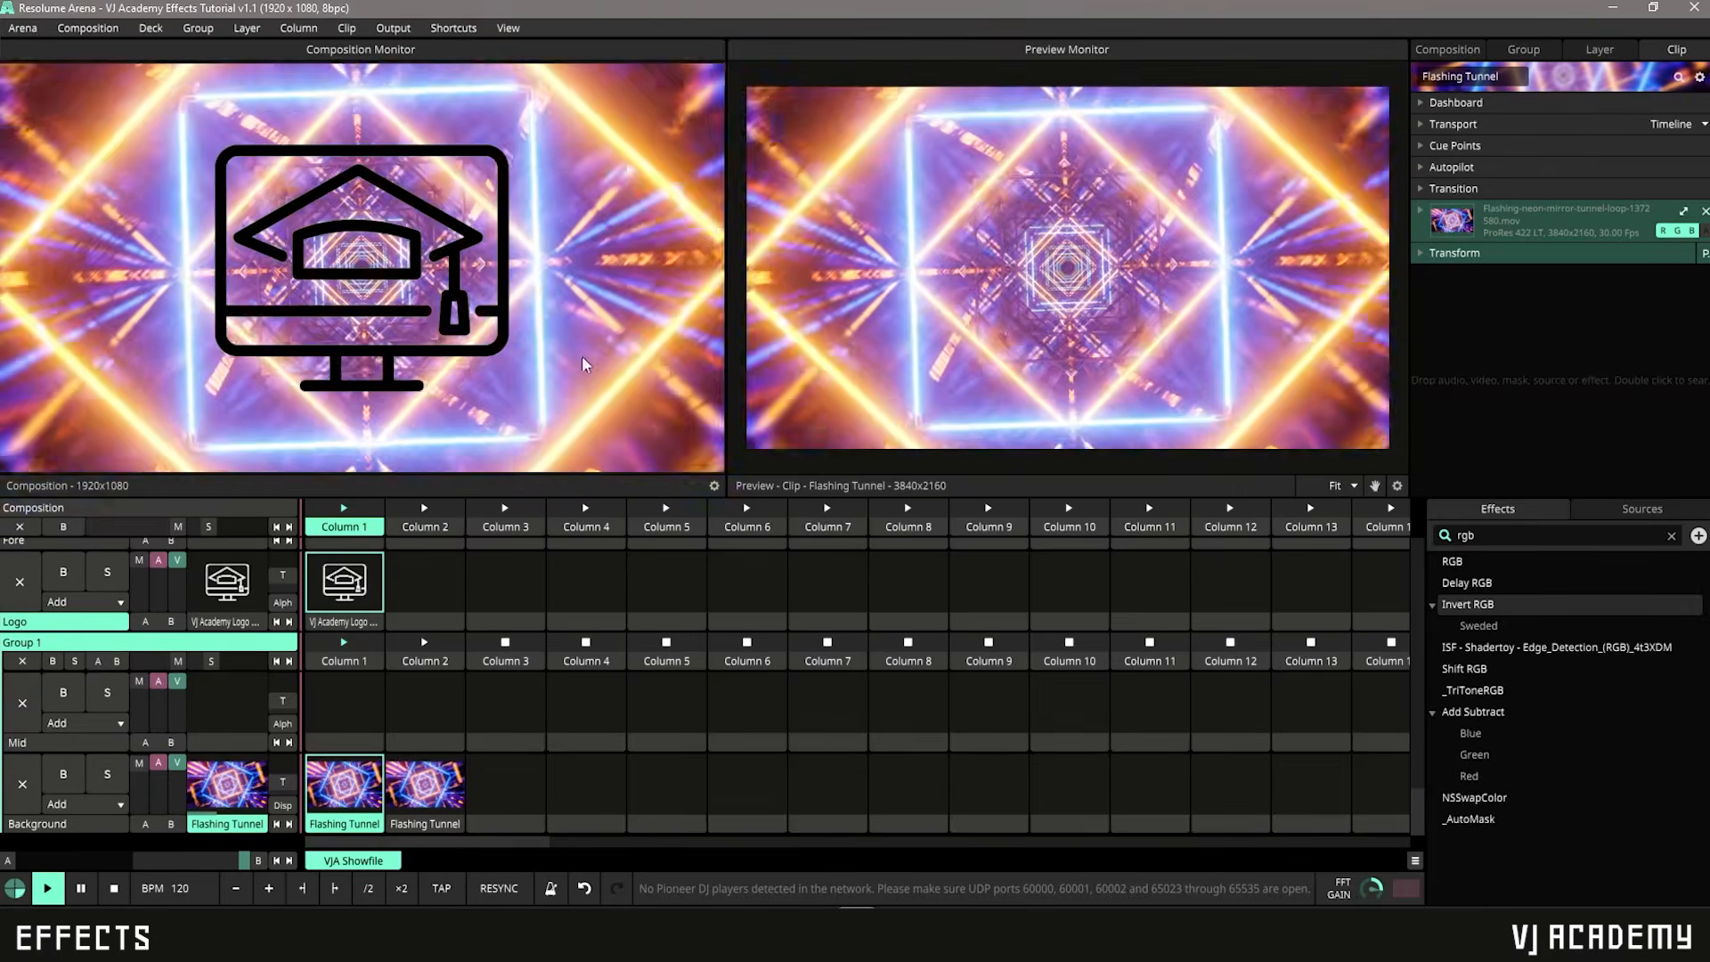
pyautogui.click(1599, 49)
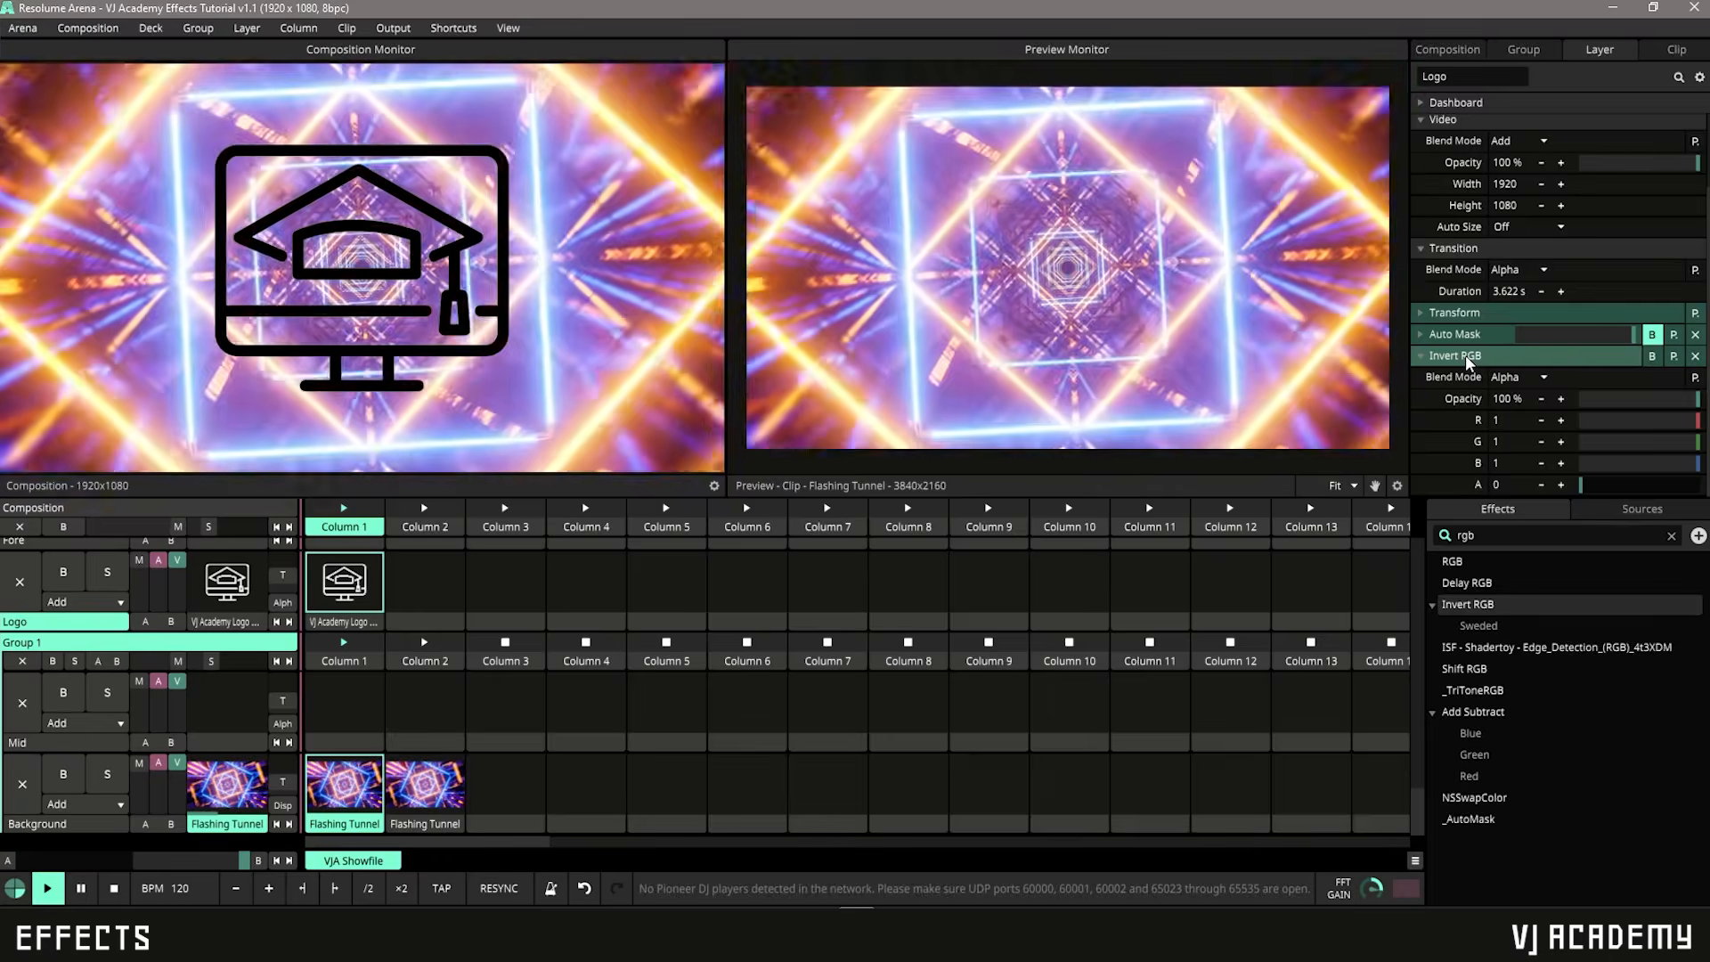
pyautogui.moveTo(1466, 354); pyautogui.dragTo(1482, 118)
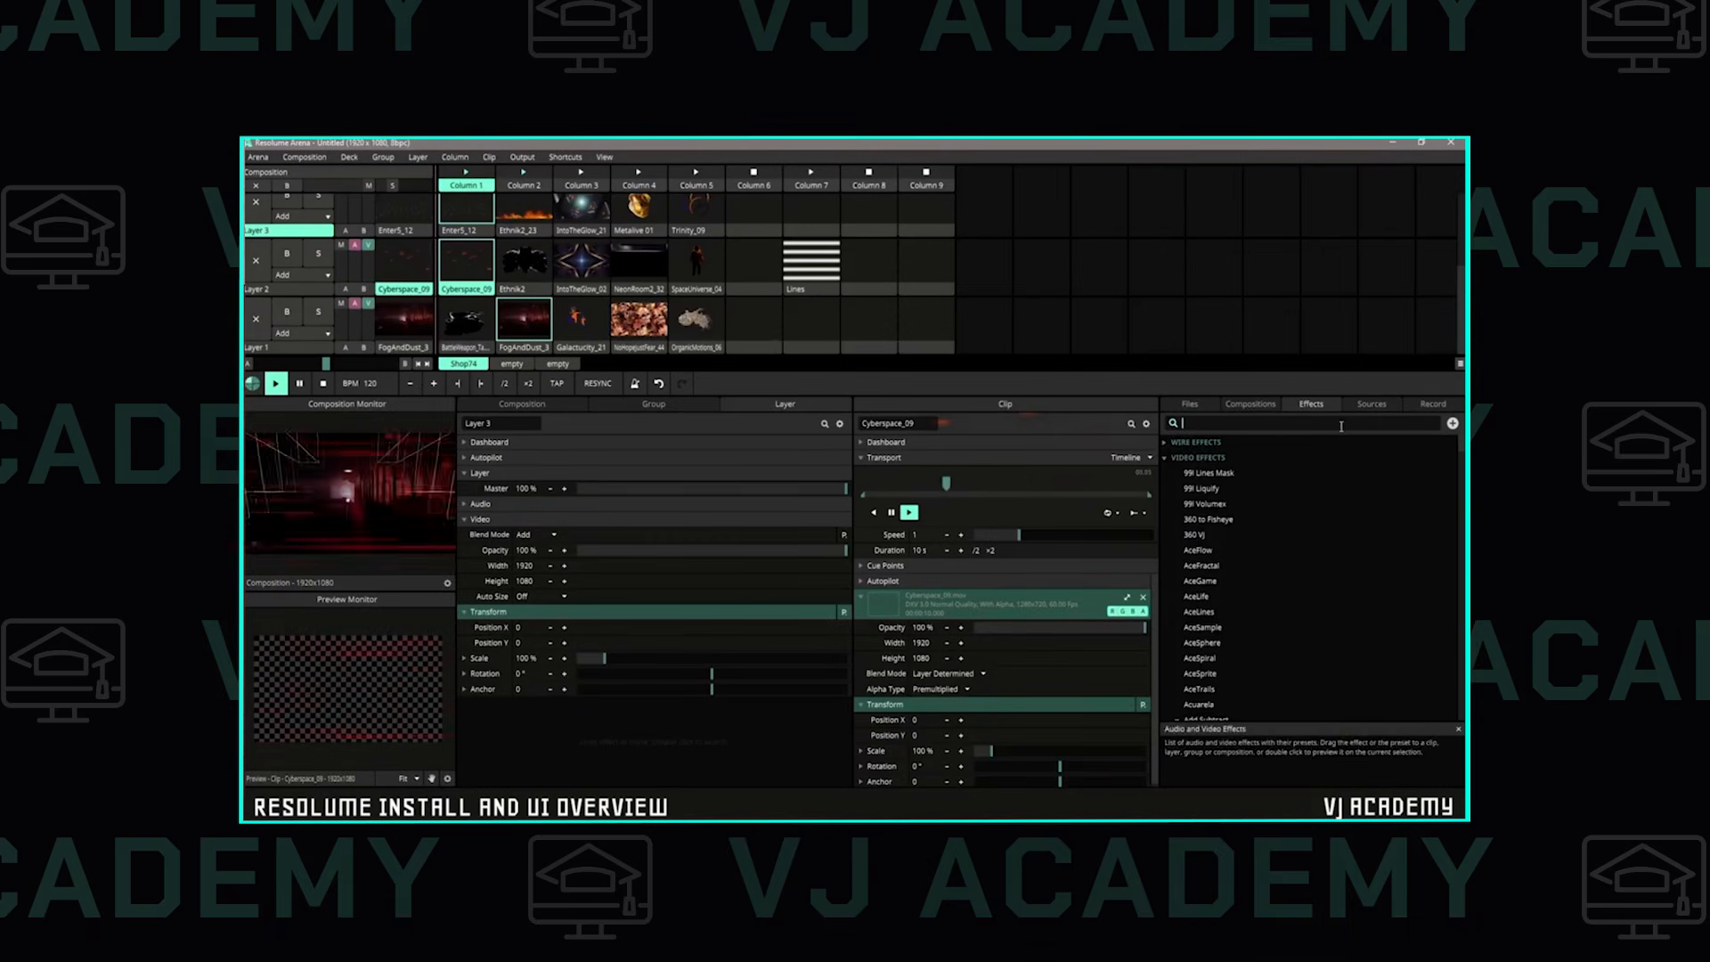
pyautogui.moveTo(460, 261); pyautogui.dragTo(937, 705)
pyautogui.doubleClick(1246, 424)
pyautogui.write('po')
pyautogui.moveTo(360, 219); pyautogui.dragTo(630, 464)
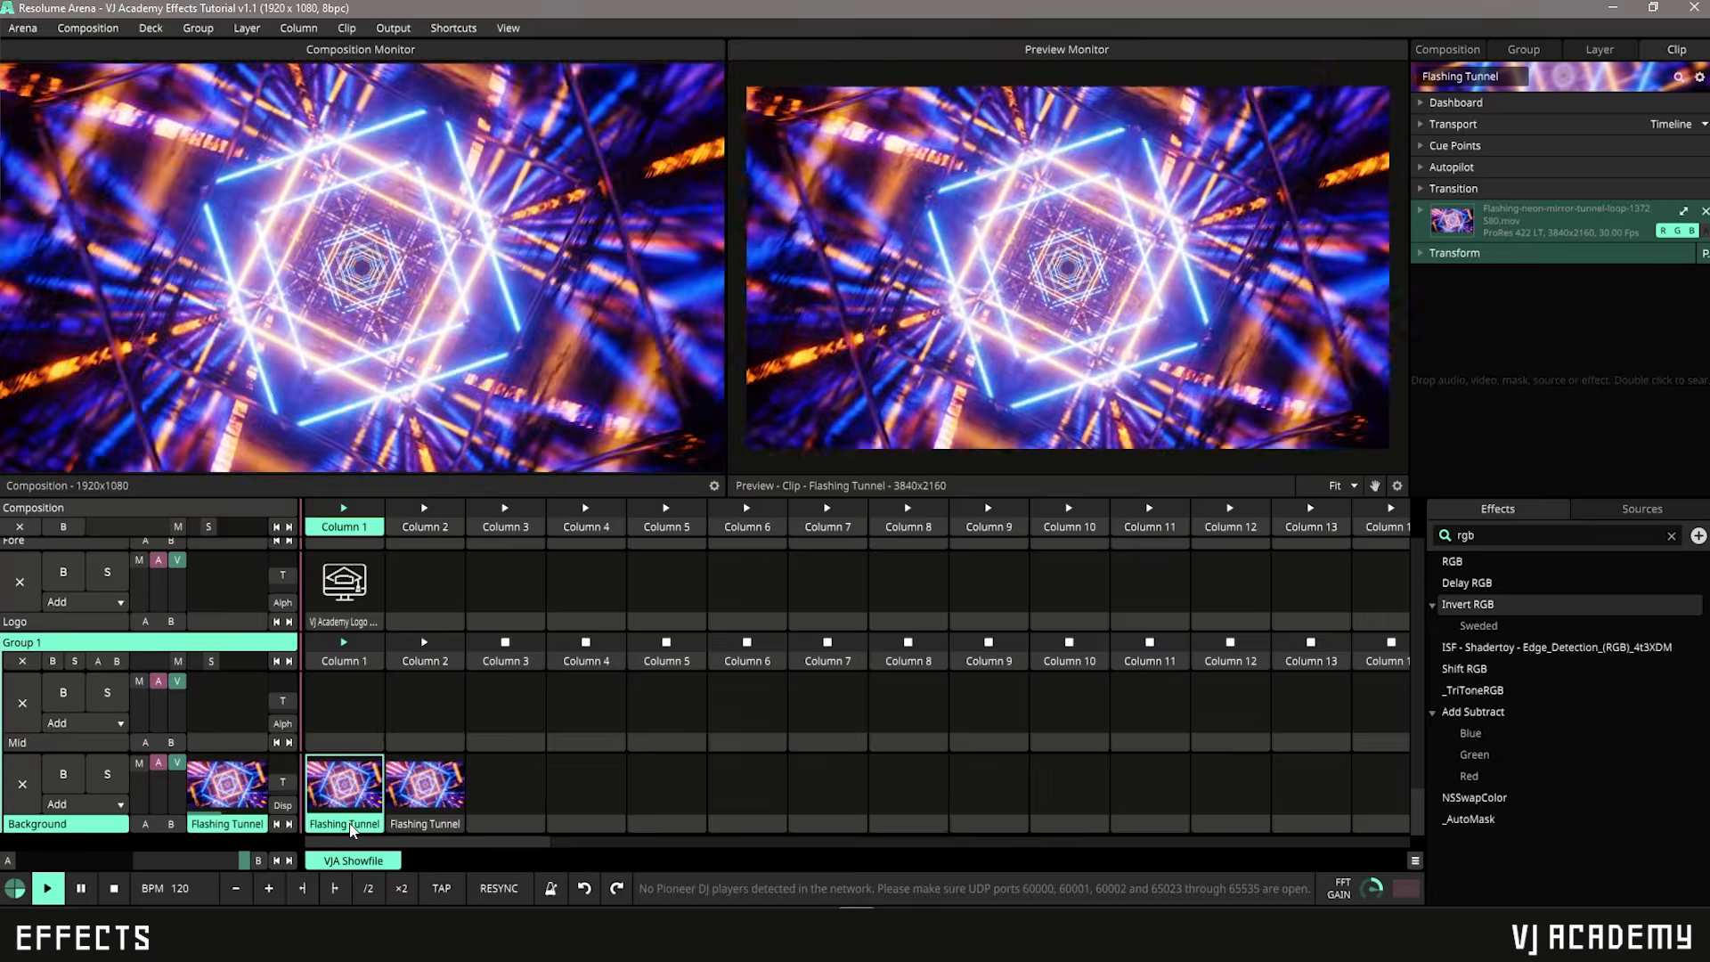
# Step: Find Invert RGB by searching the effects for "rgb", add it to the first Flashing Tunnel clip, and test its opacity
pyautogui.rightClick(352, 830)
pyautogui.moveTo(383, 741)
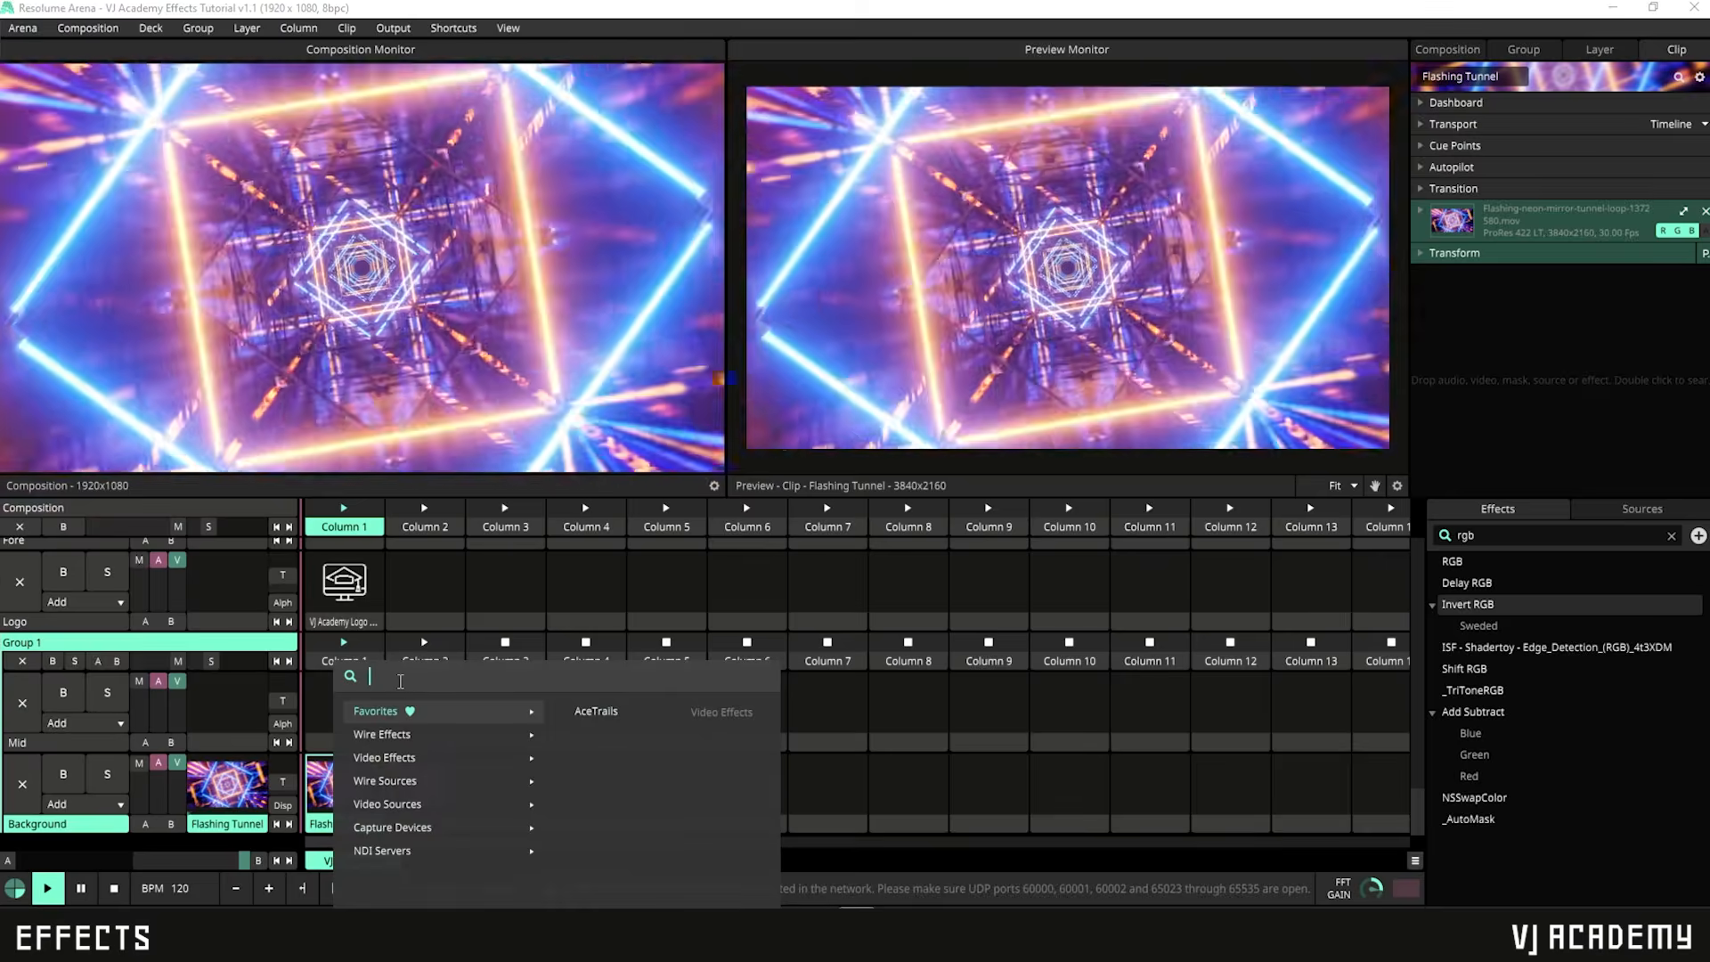
pyautogui.write('rg')
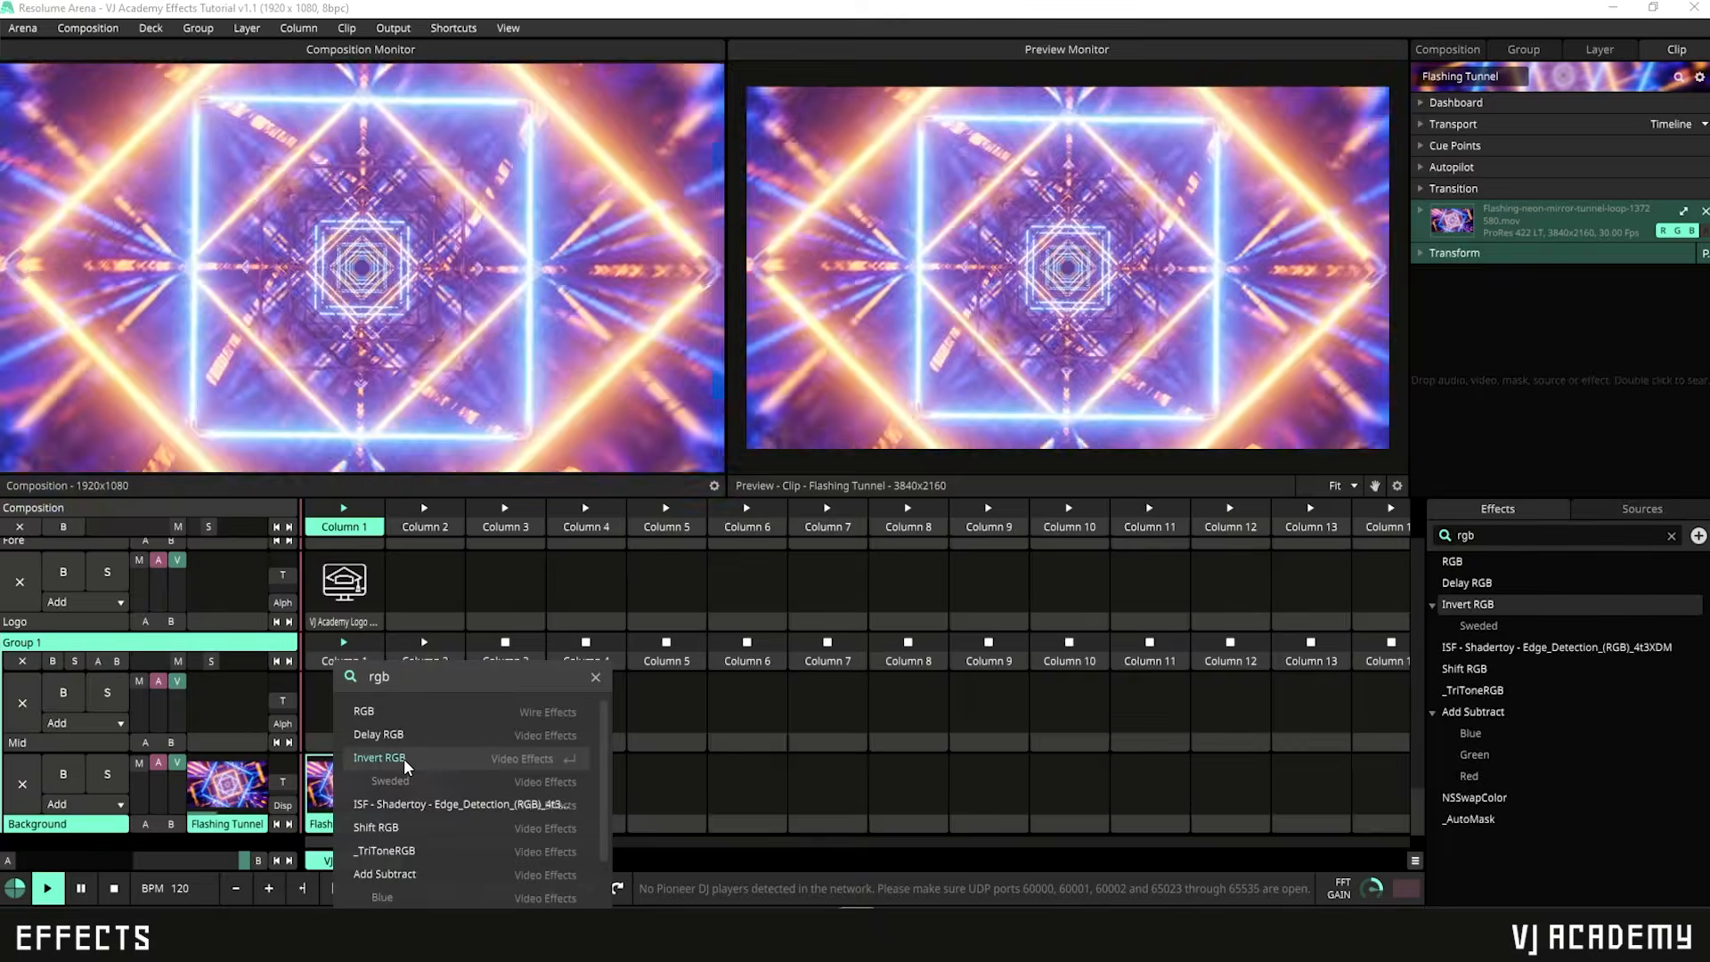
pyautogui.click(403, 757)
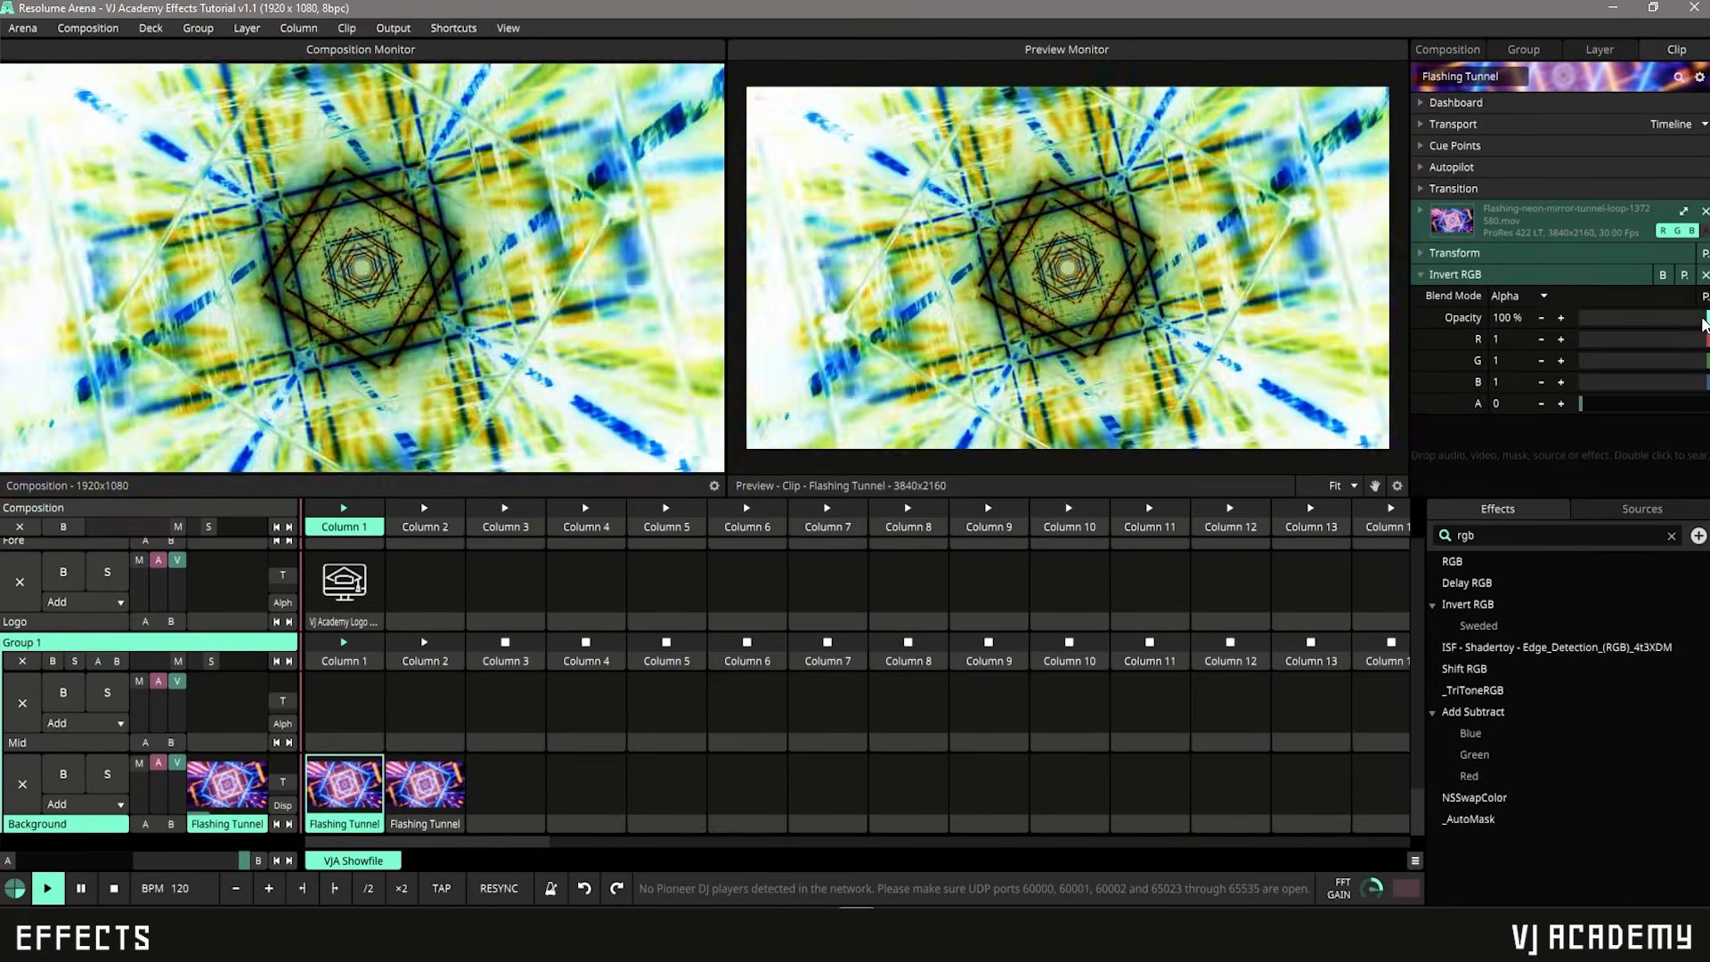
pyautogui.moveTo(1703, 322); pyautogui.dragTo(1702, 319)
pyautogui.moveTo(1590, 335); pyautogui.dragTo(1704, 325)
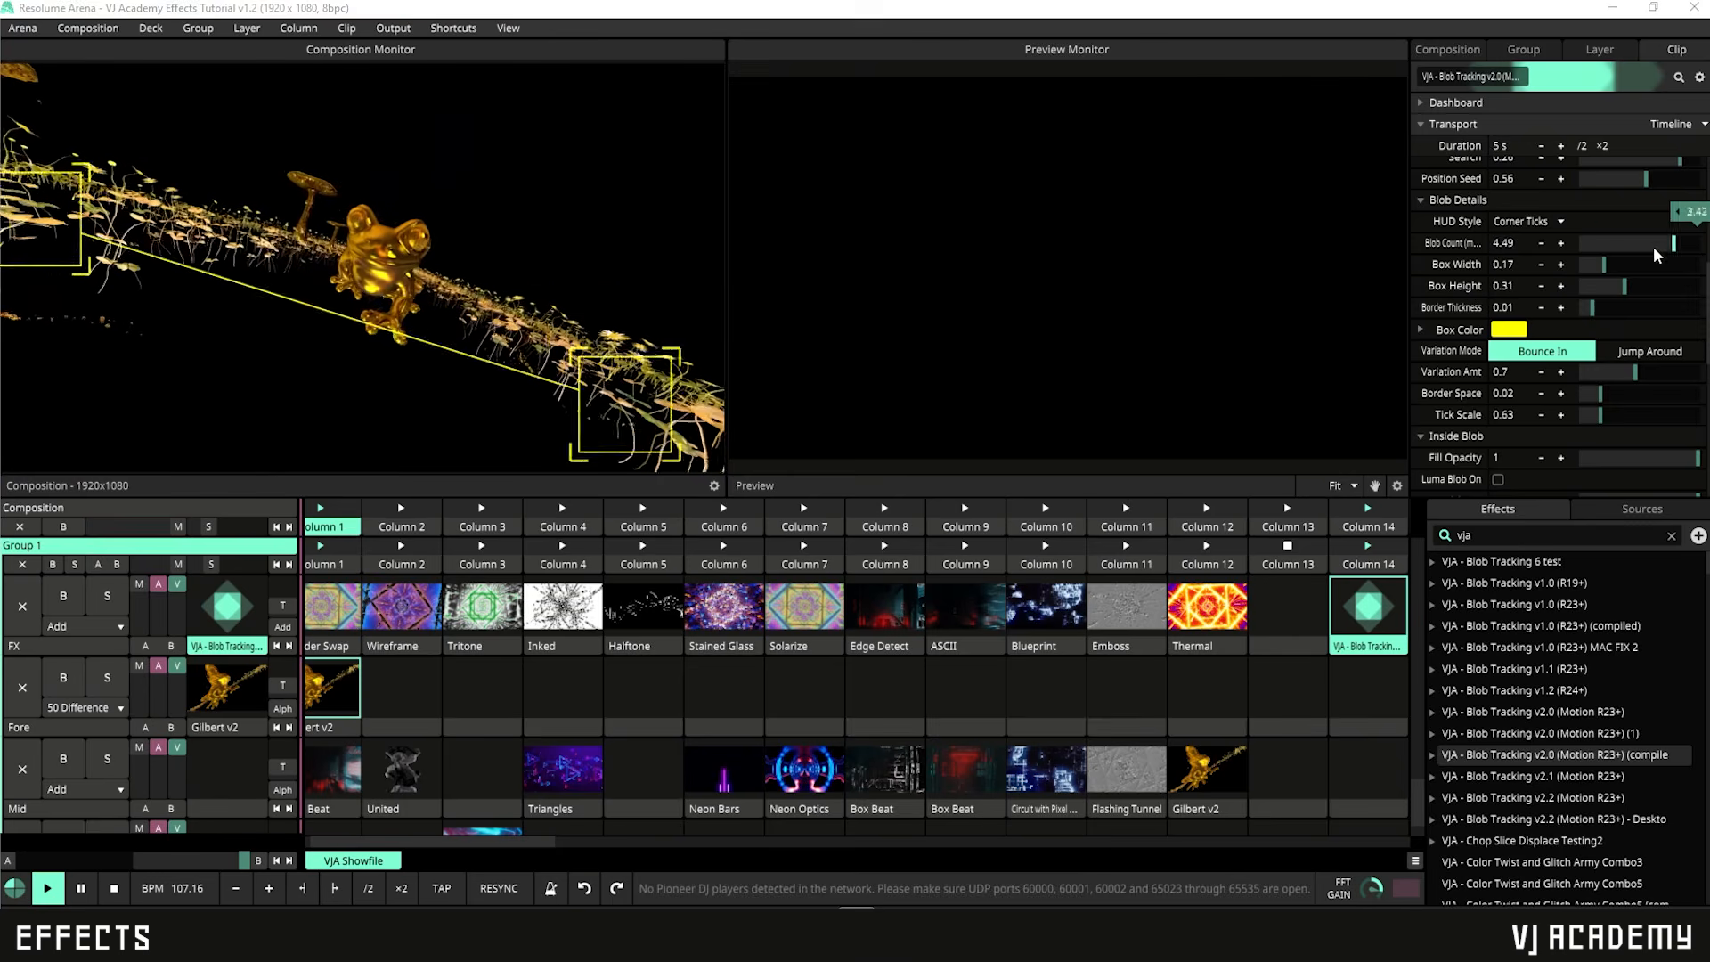
pyautogui.click(1532, 222)
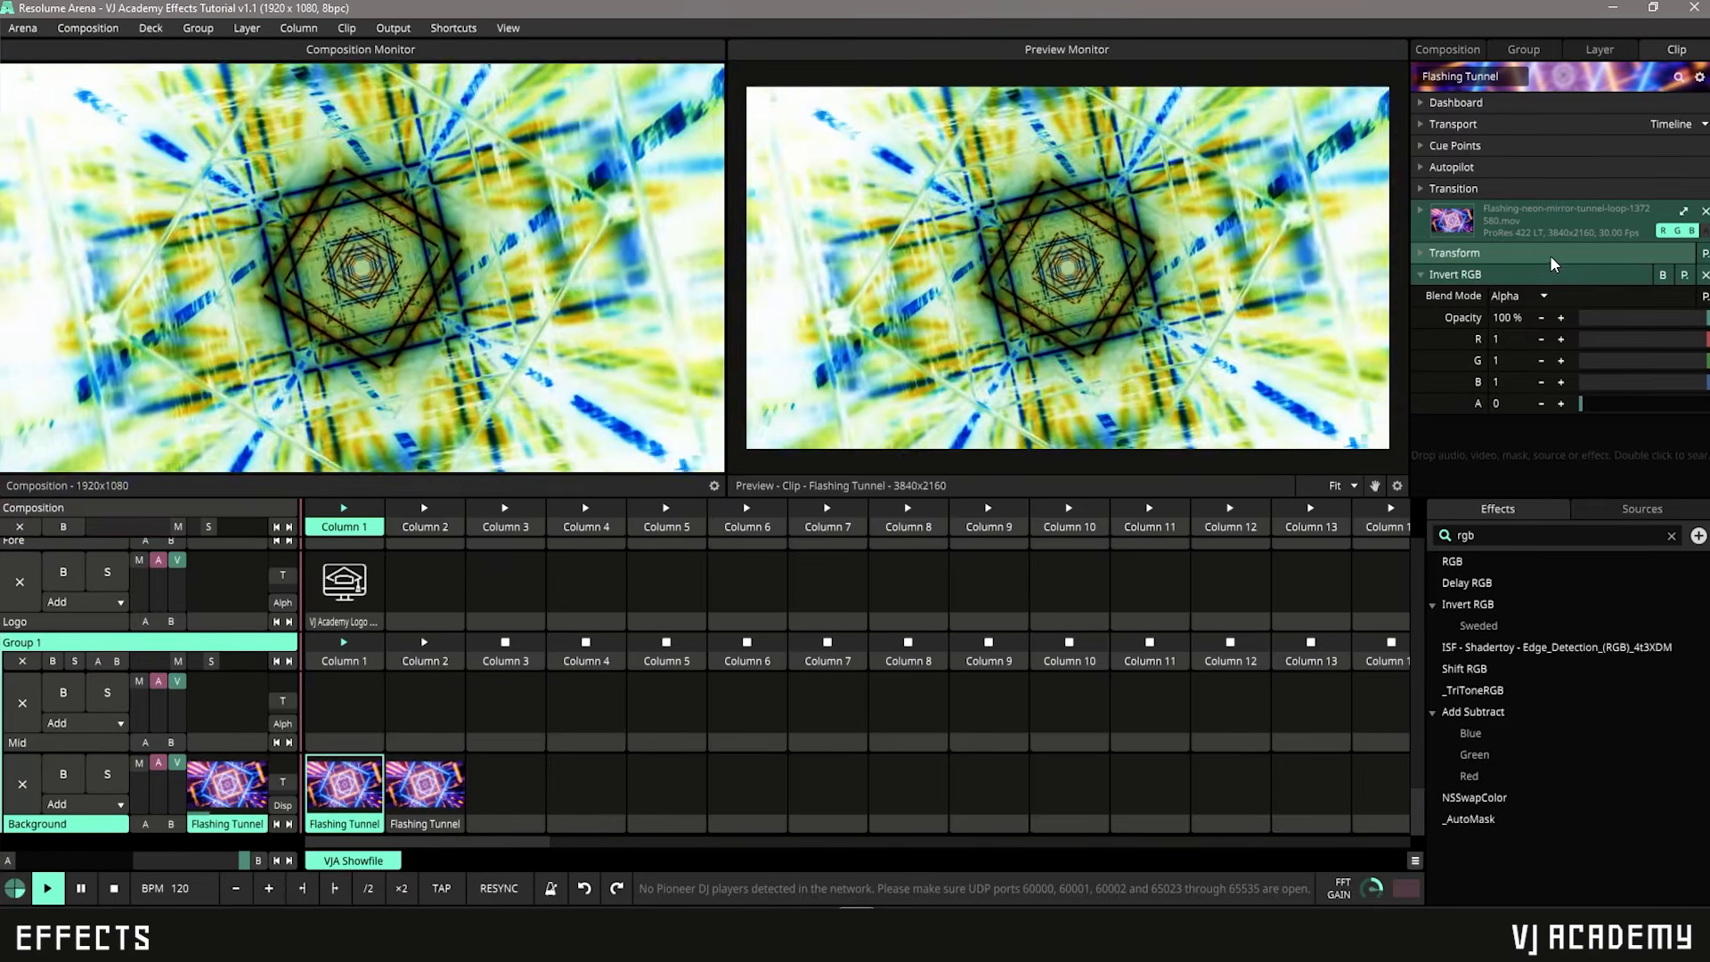
pyautogui.click(1516, 298)
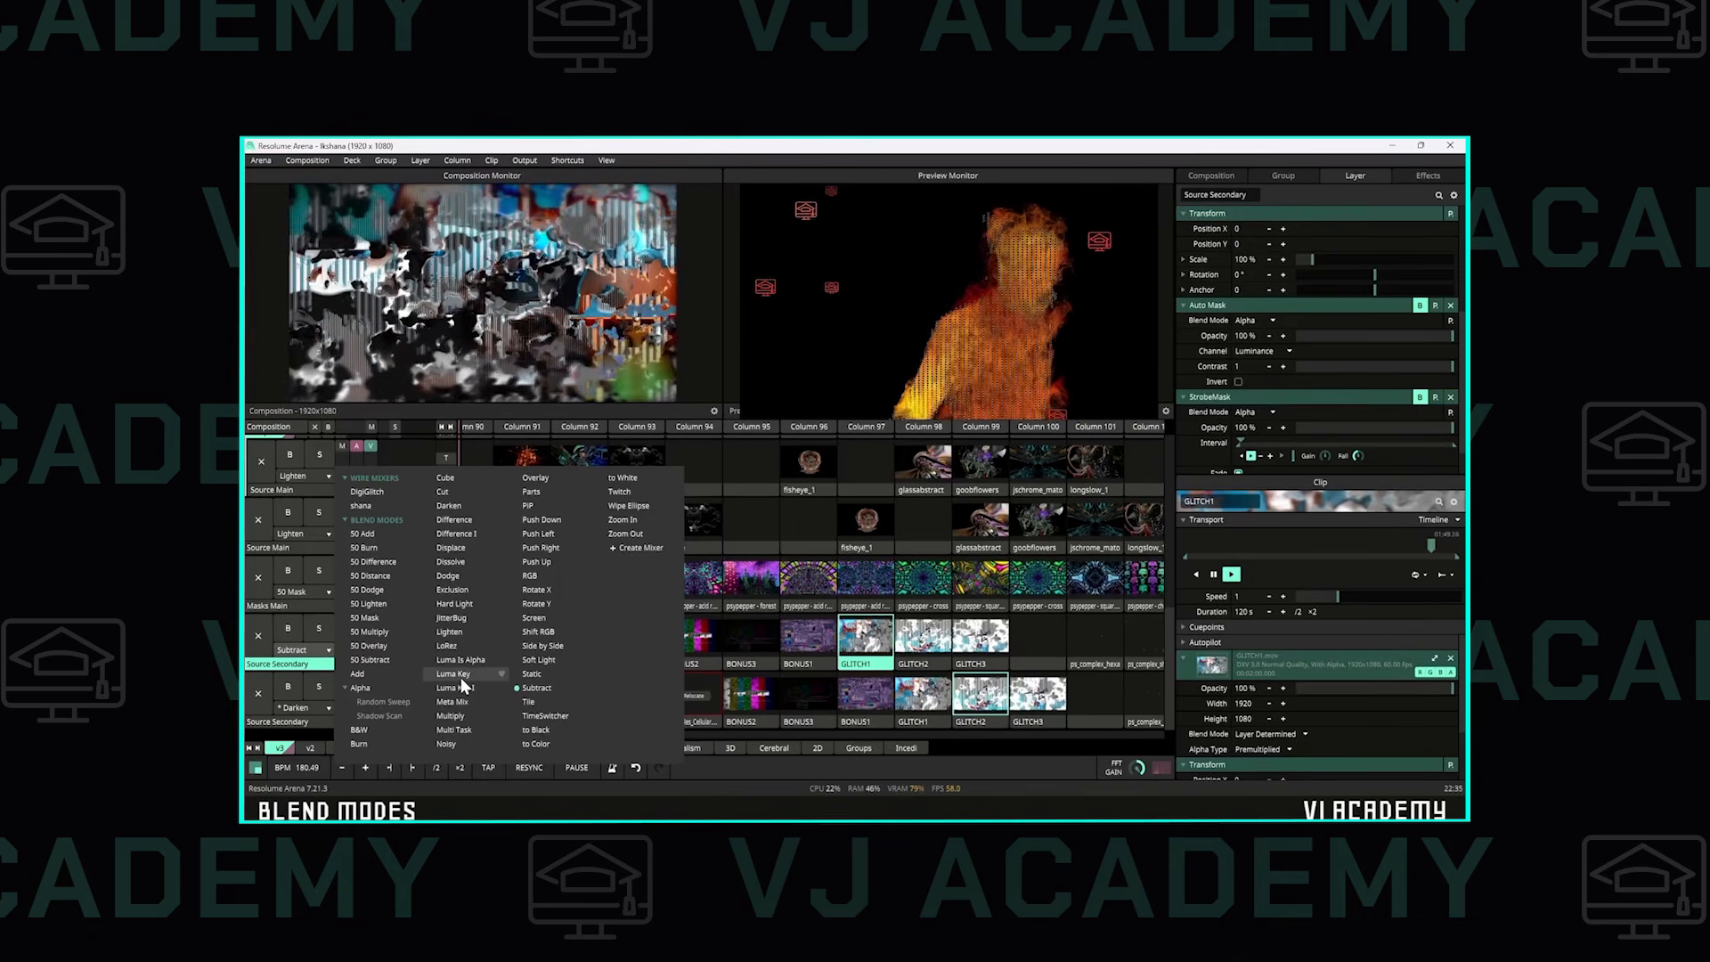
pyautogui.click(461, 677)
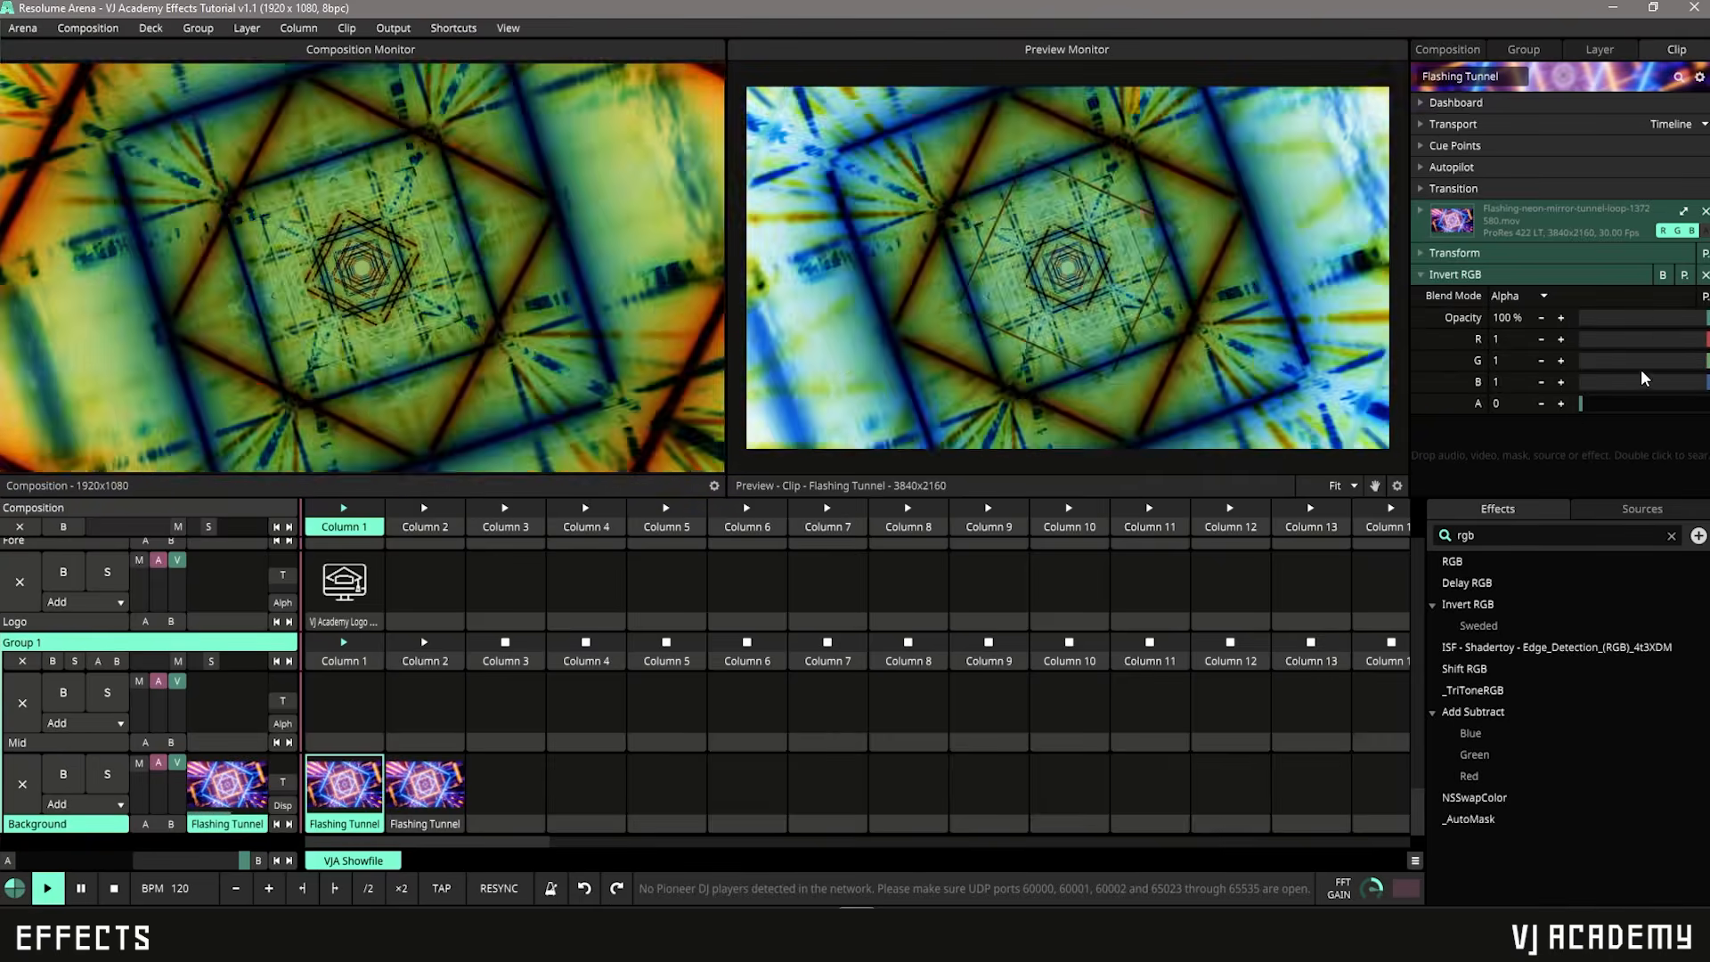
# Step: Test different G values of the clip's Invert RGB effect and animate that parameter with Timeline
pyautogui.moveTo(1706, 366)
pyautogui.mouseDown()
pyautogui.moveTo(1517, 349)
pyautogui.moveTo(1709, 360)
pyautogui.mouseUp()
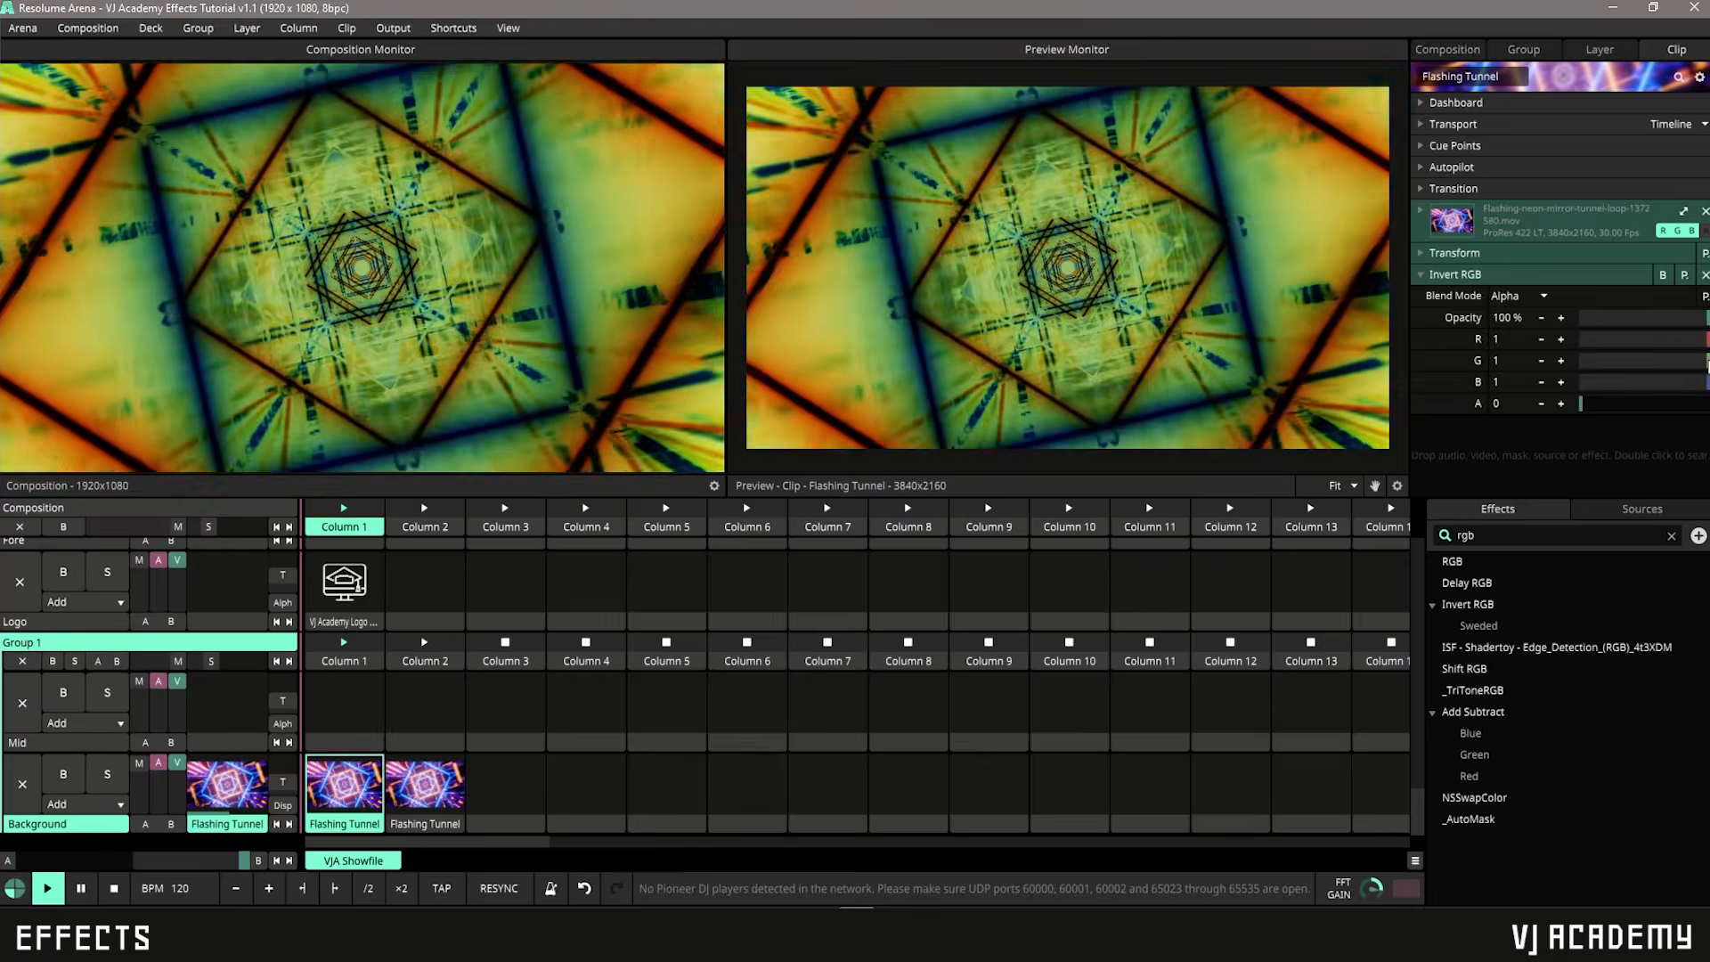
pyautogui.moveTo(1703, 365)
pyautogui.mouseDown()
pyautogui.moveTo(1641, 363)
pyautogui.moveTo(1707, 363)
pyautogui.mouseUp()
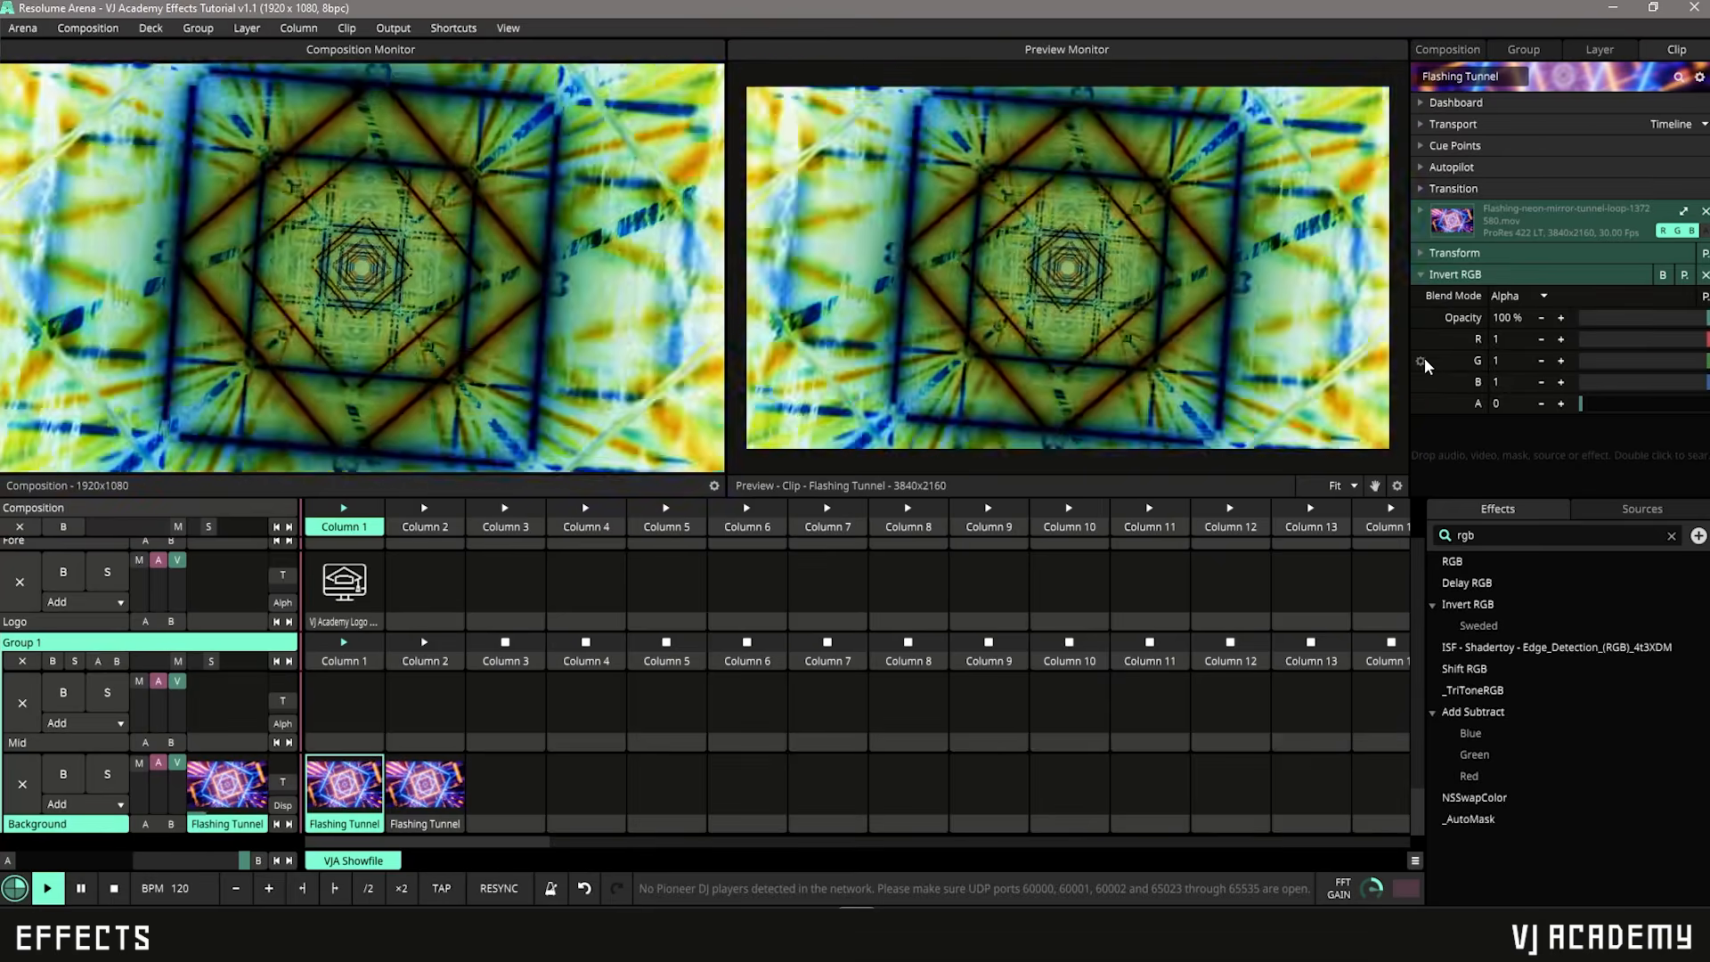
pyautogui.click(1422, 361)
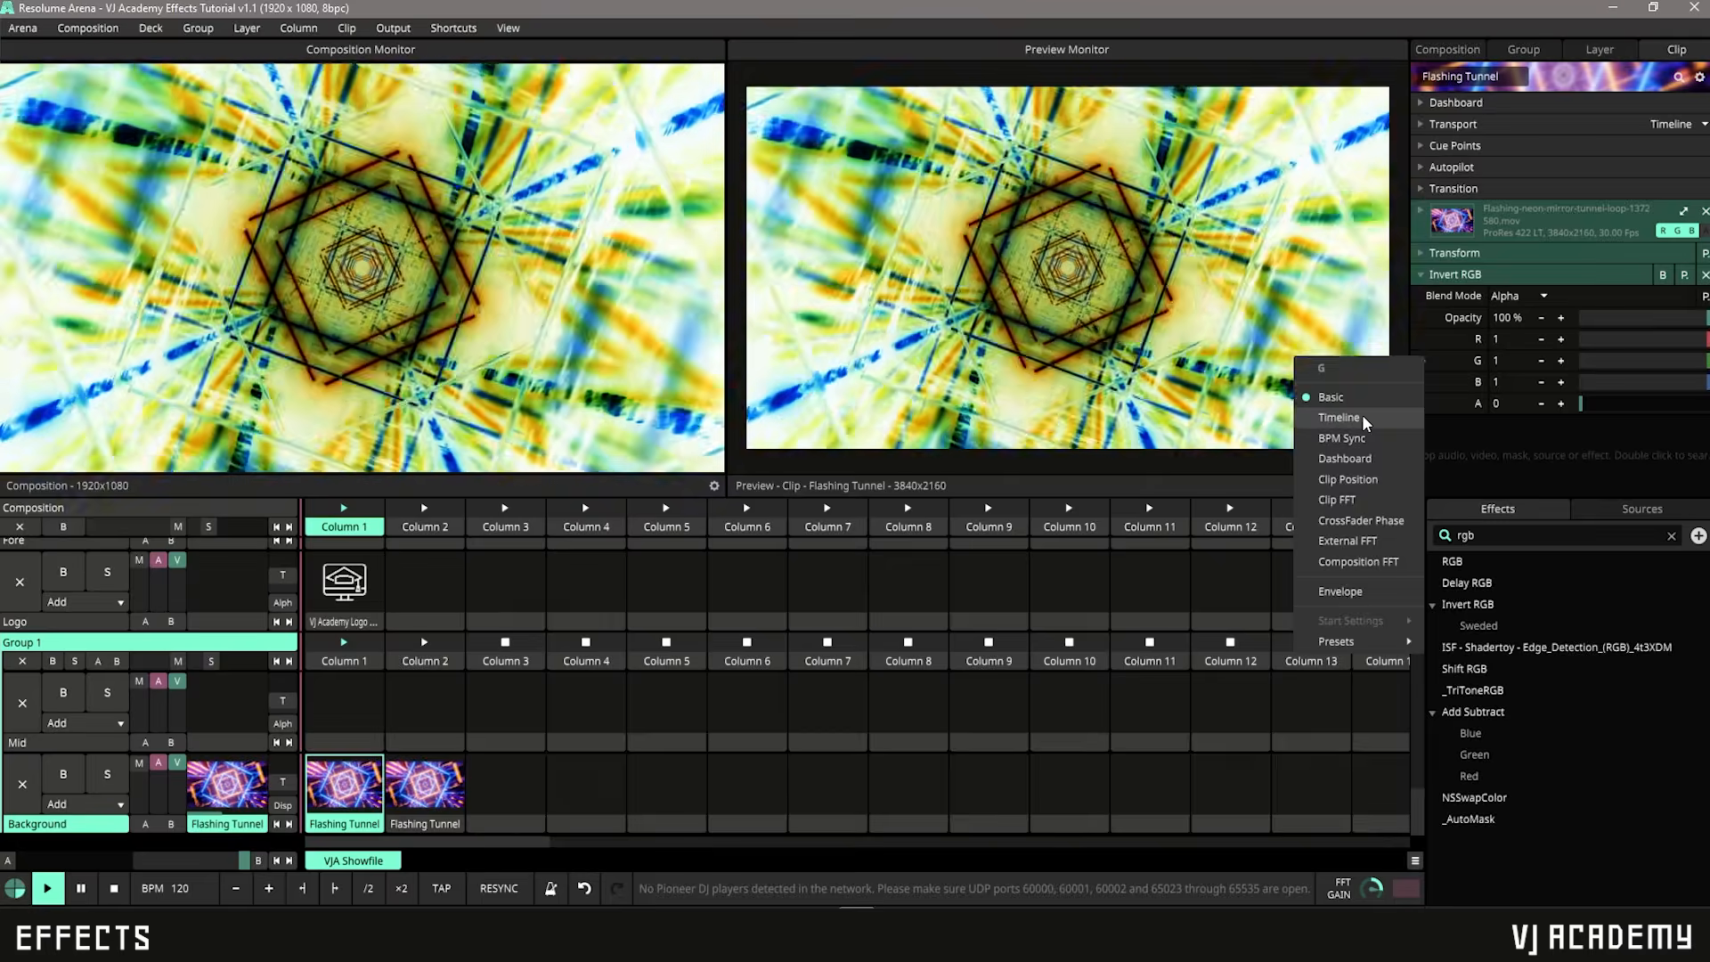
pyautogui.click(1364, 419)
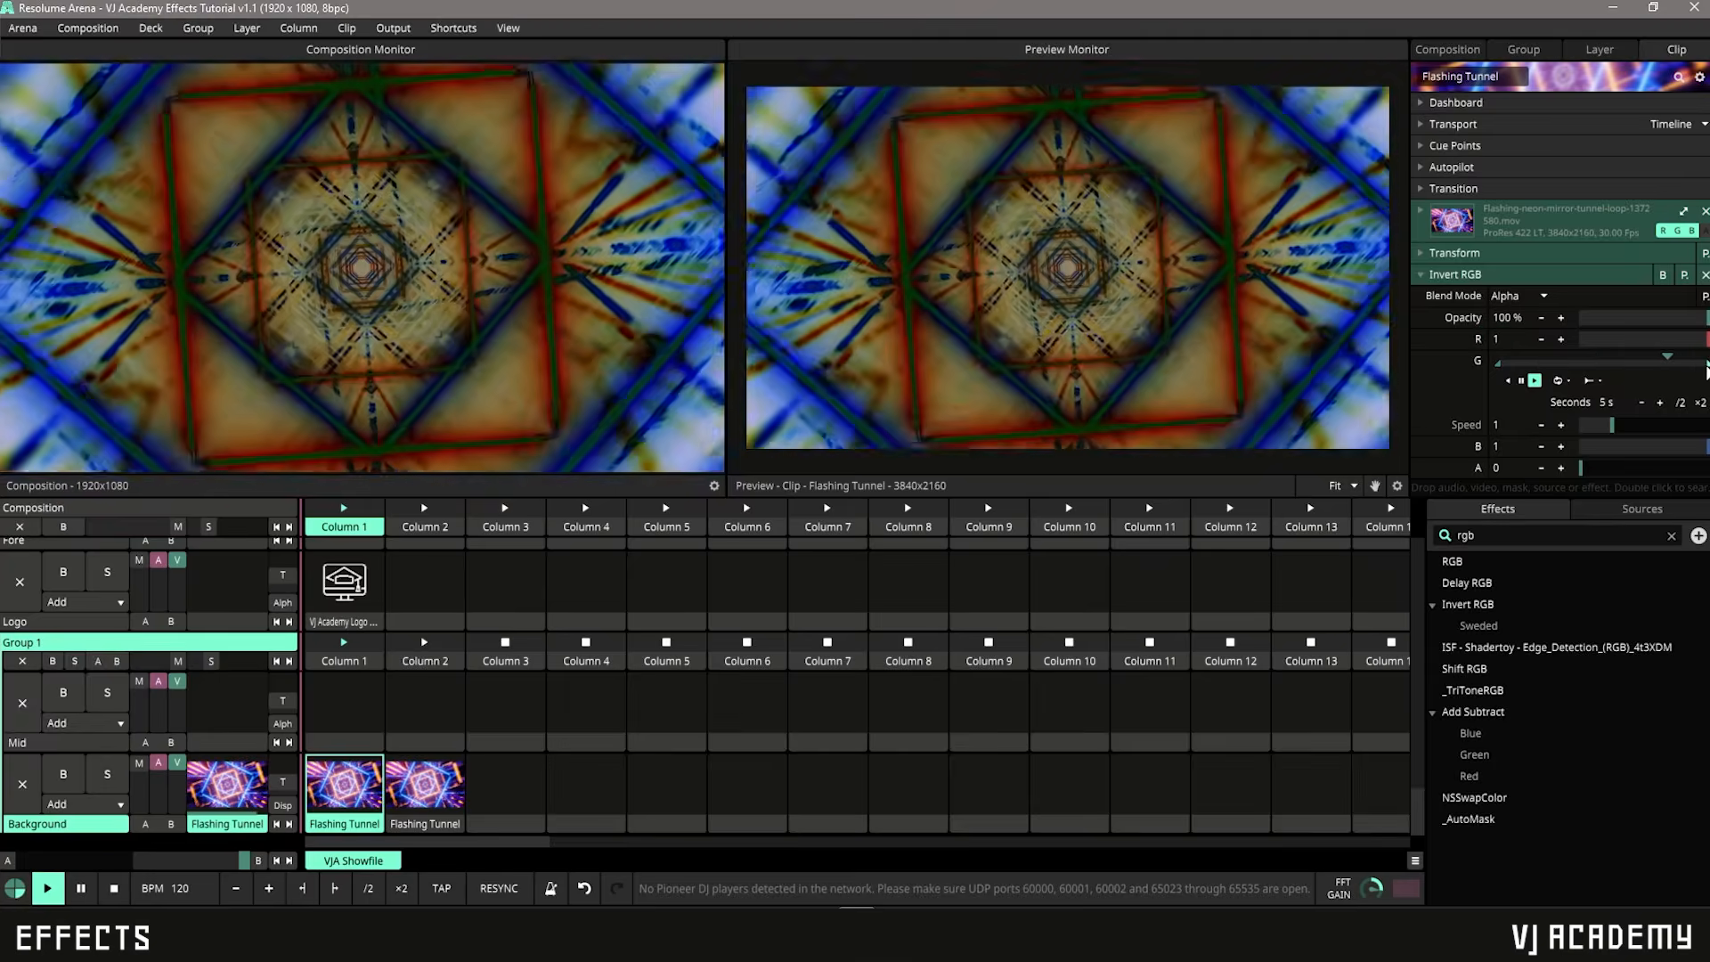
pyautogui.moveTo(1707, 364)
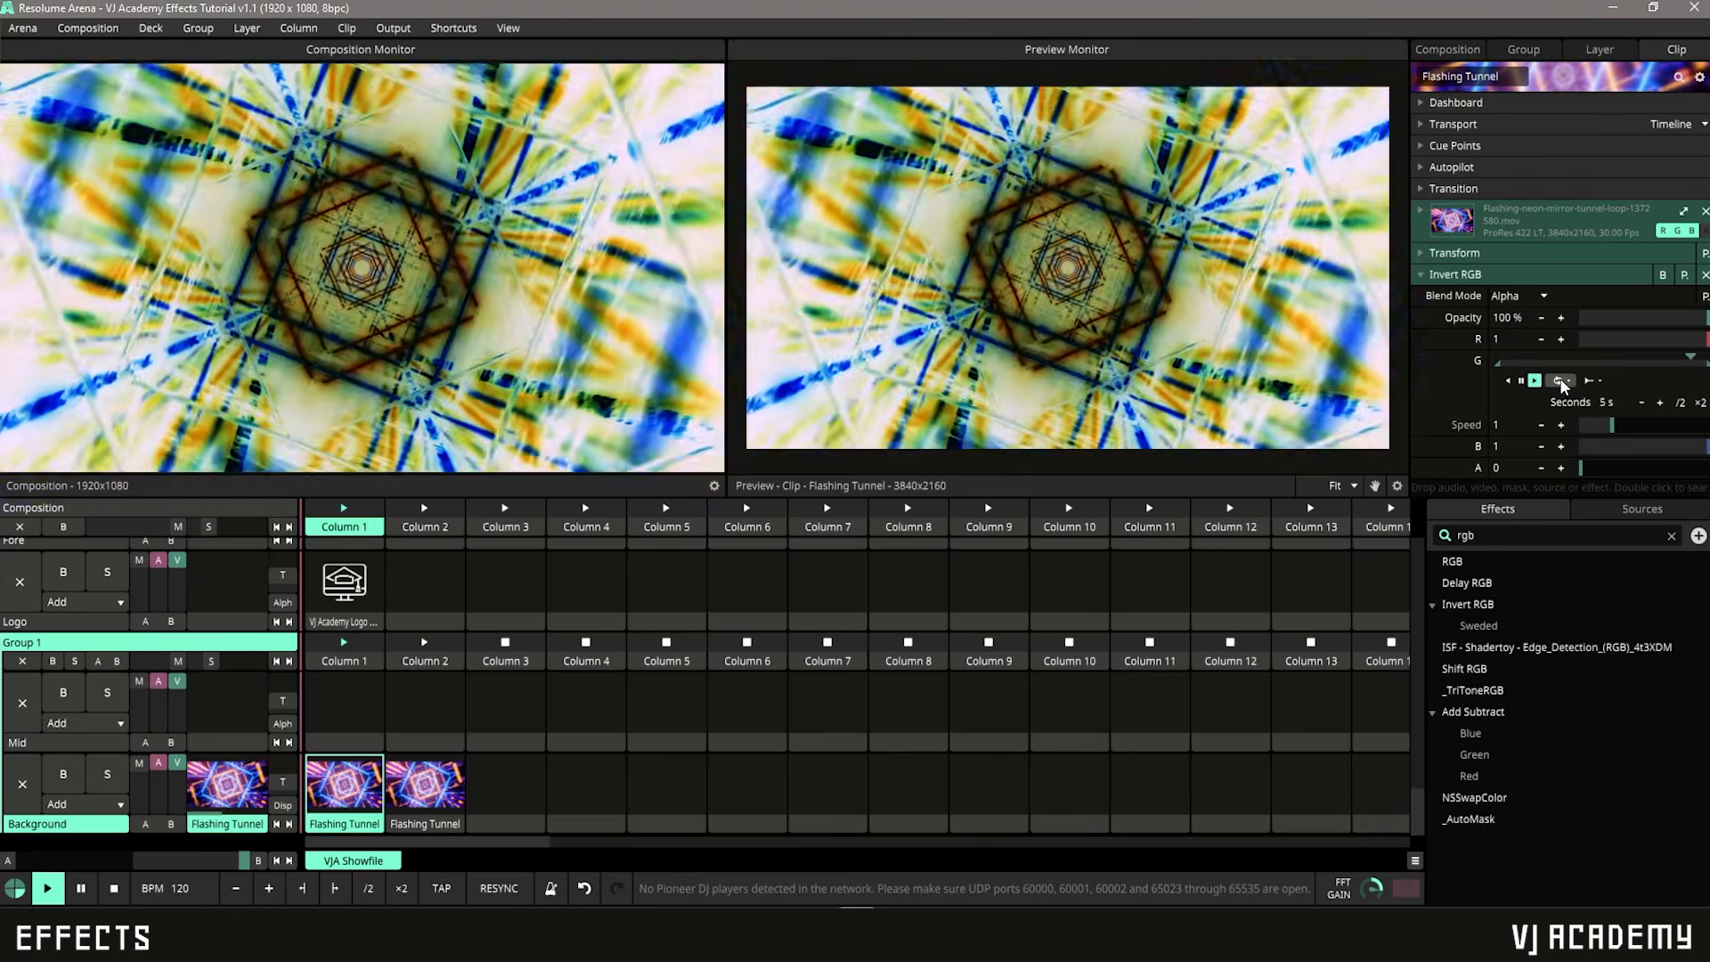
# Step: Try the Bounce and Random playback modes for the G parameter's timeline animation
pyautogui.click(1558, 380)
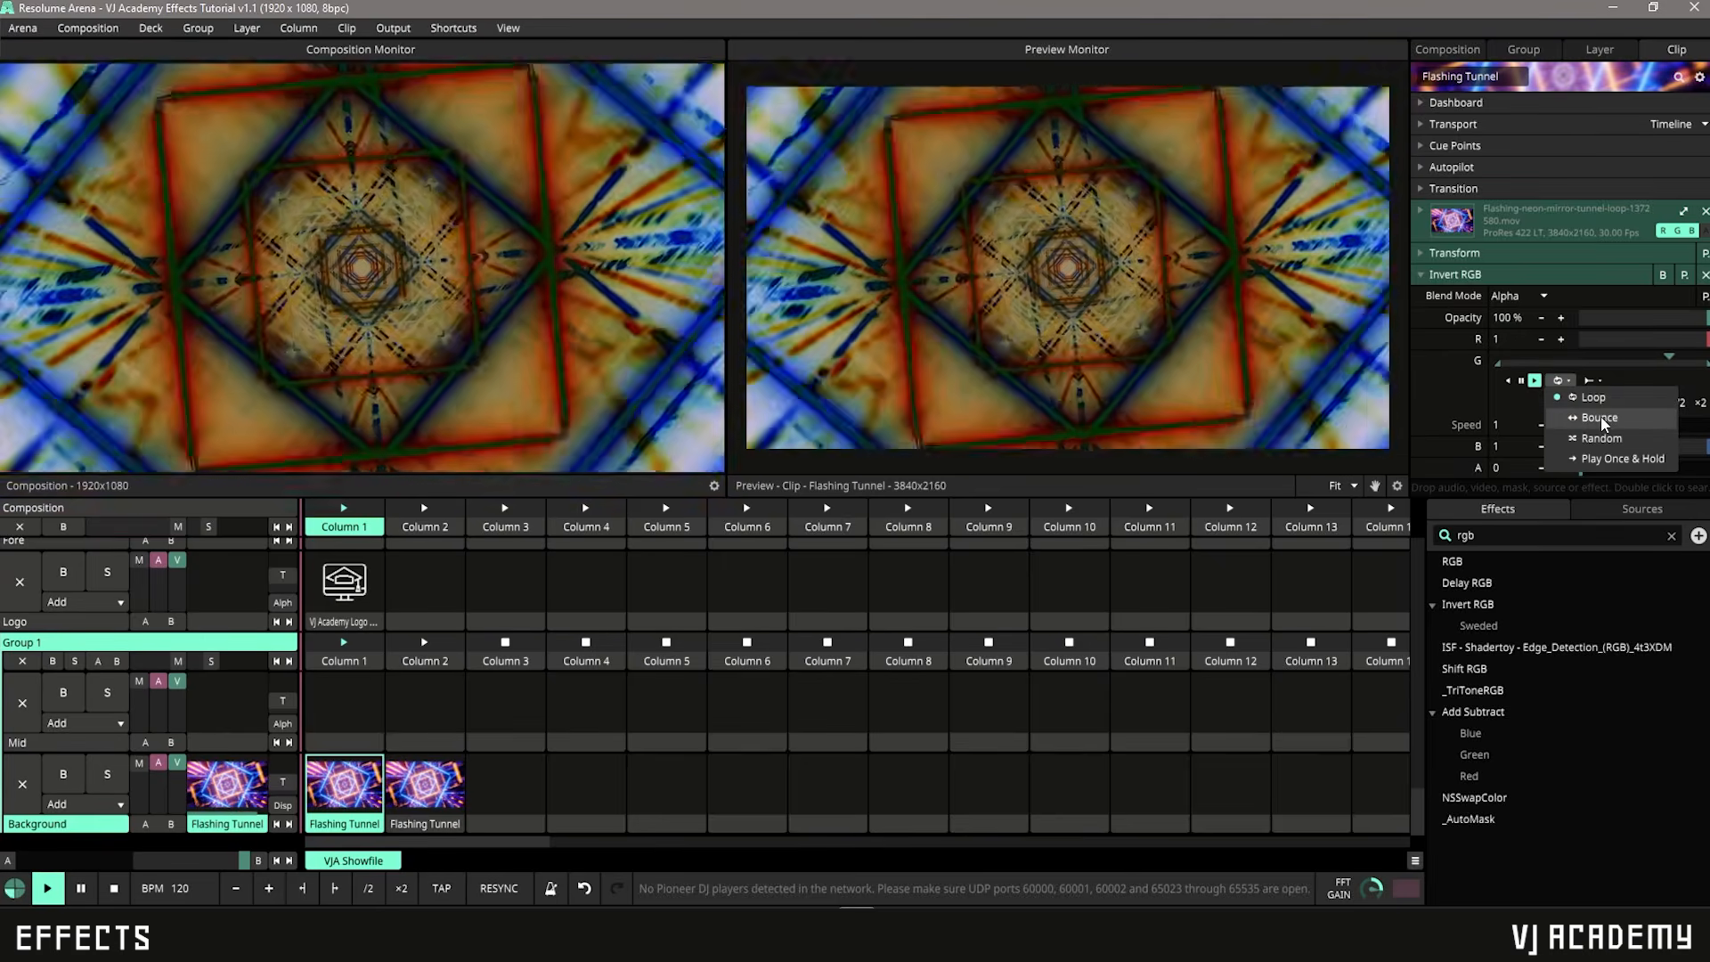
pyautogui.click(1600, 417)
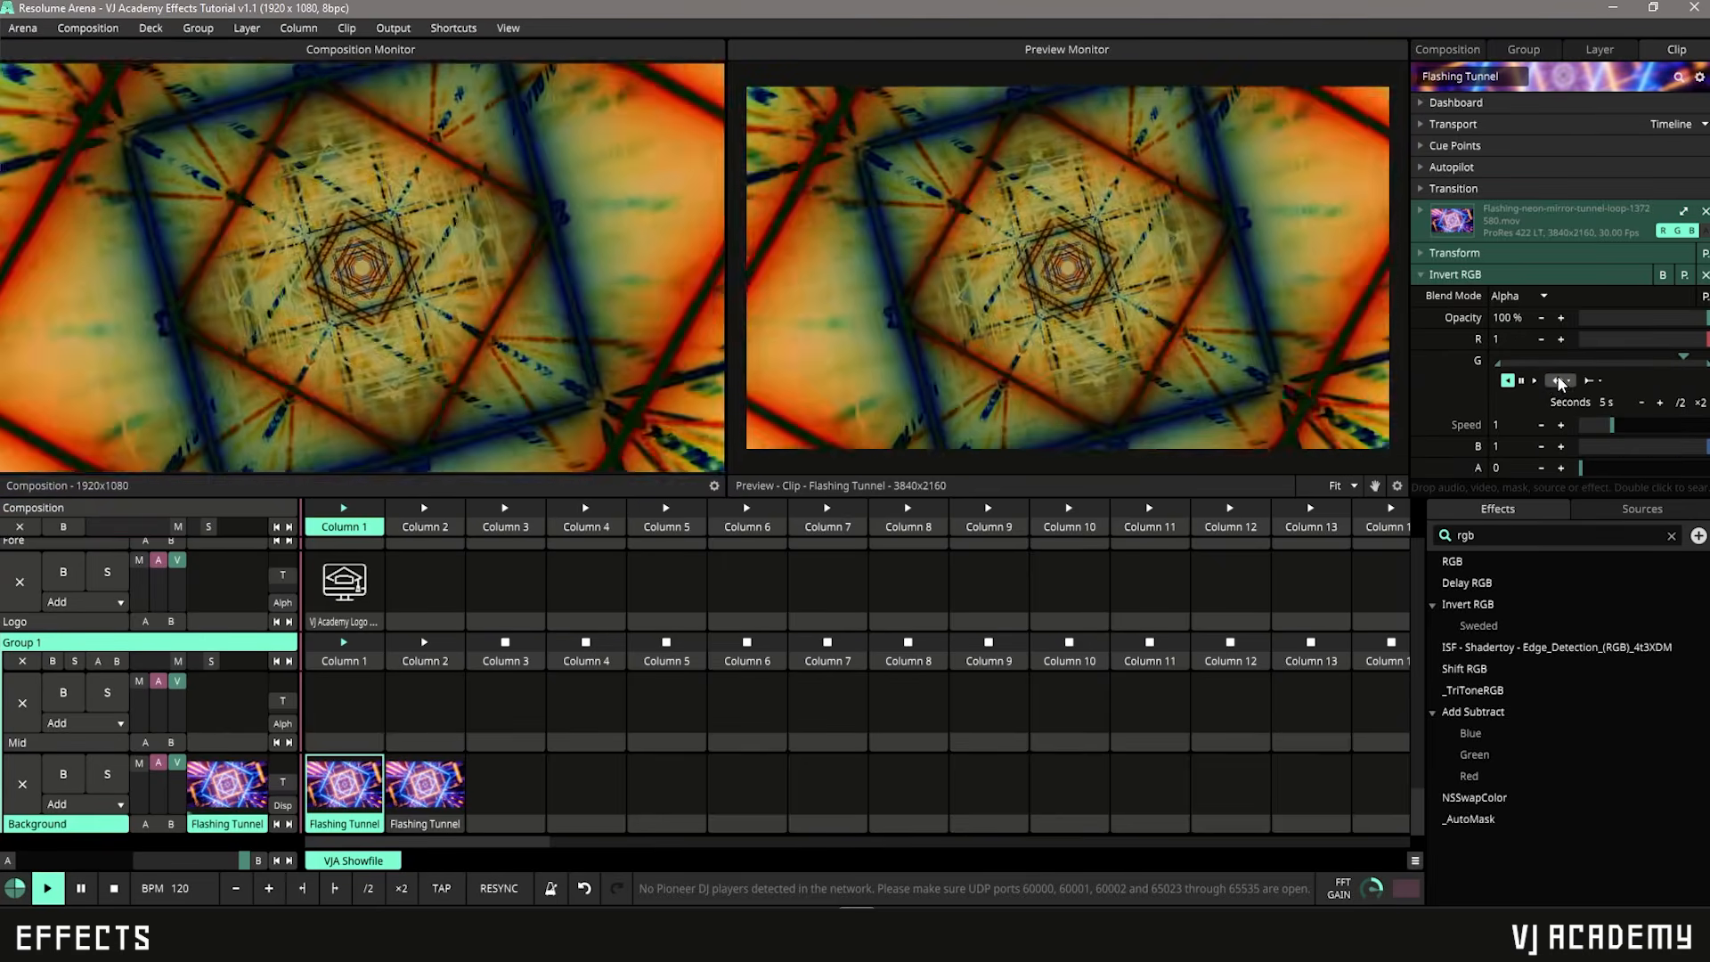
pyautogui.click(1558, 382)
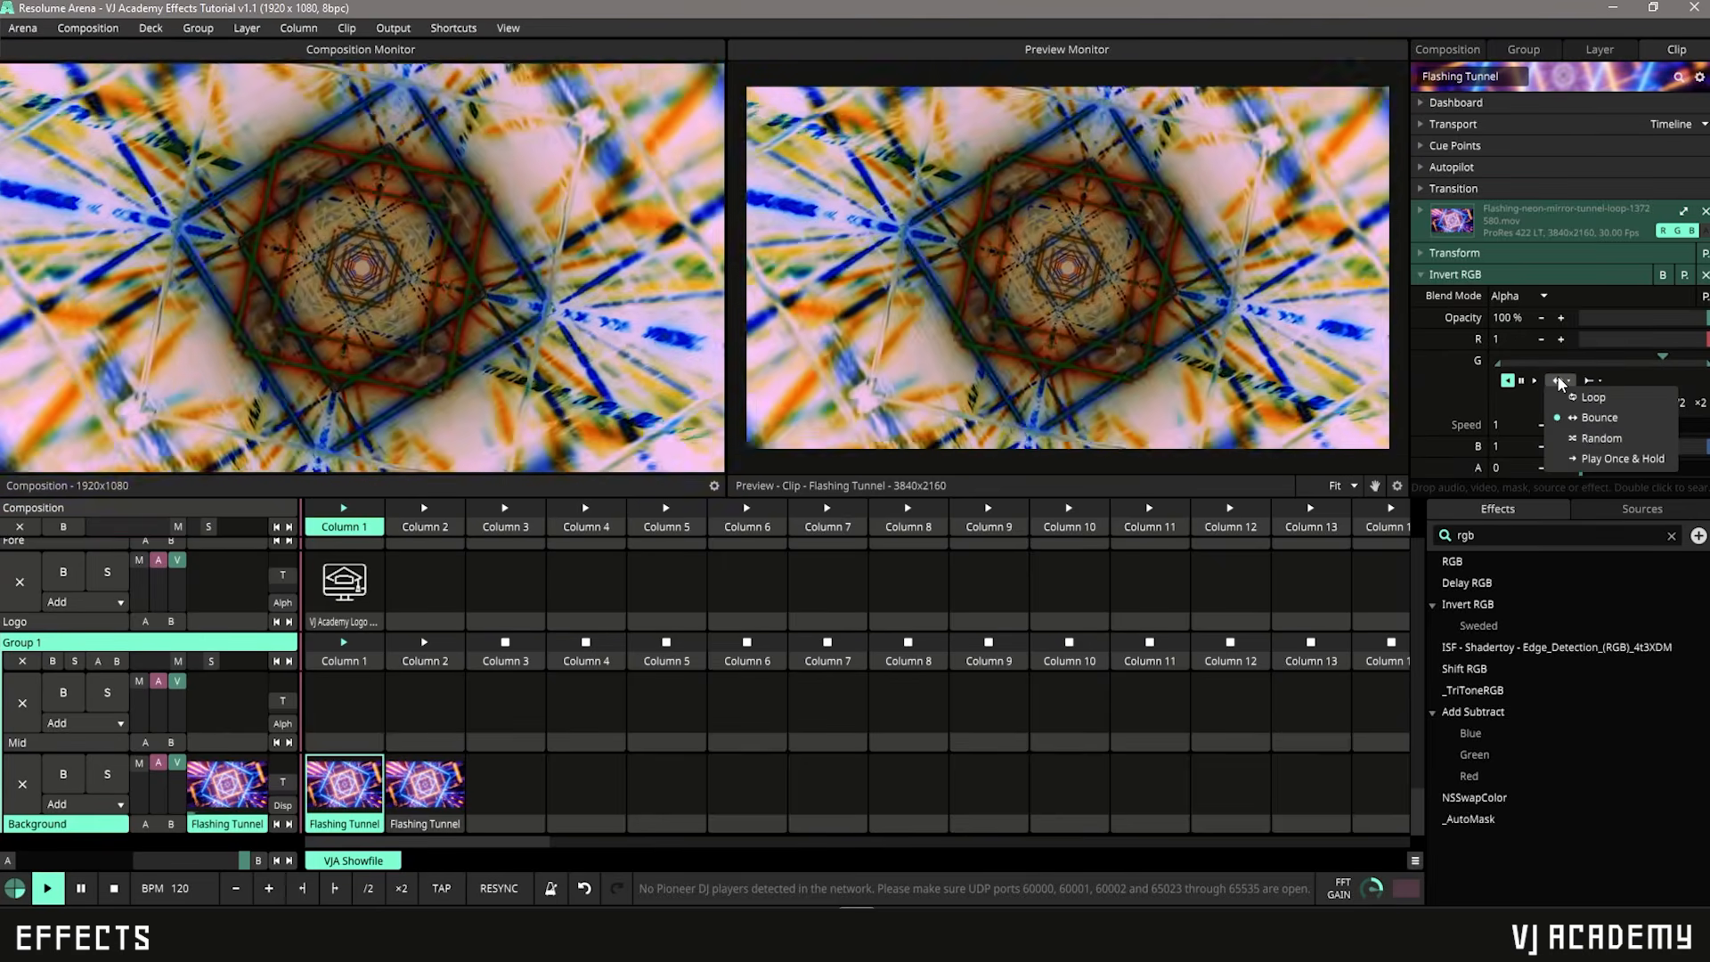
pyautogui.click(1584, 437)
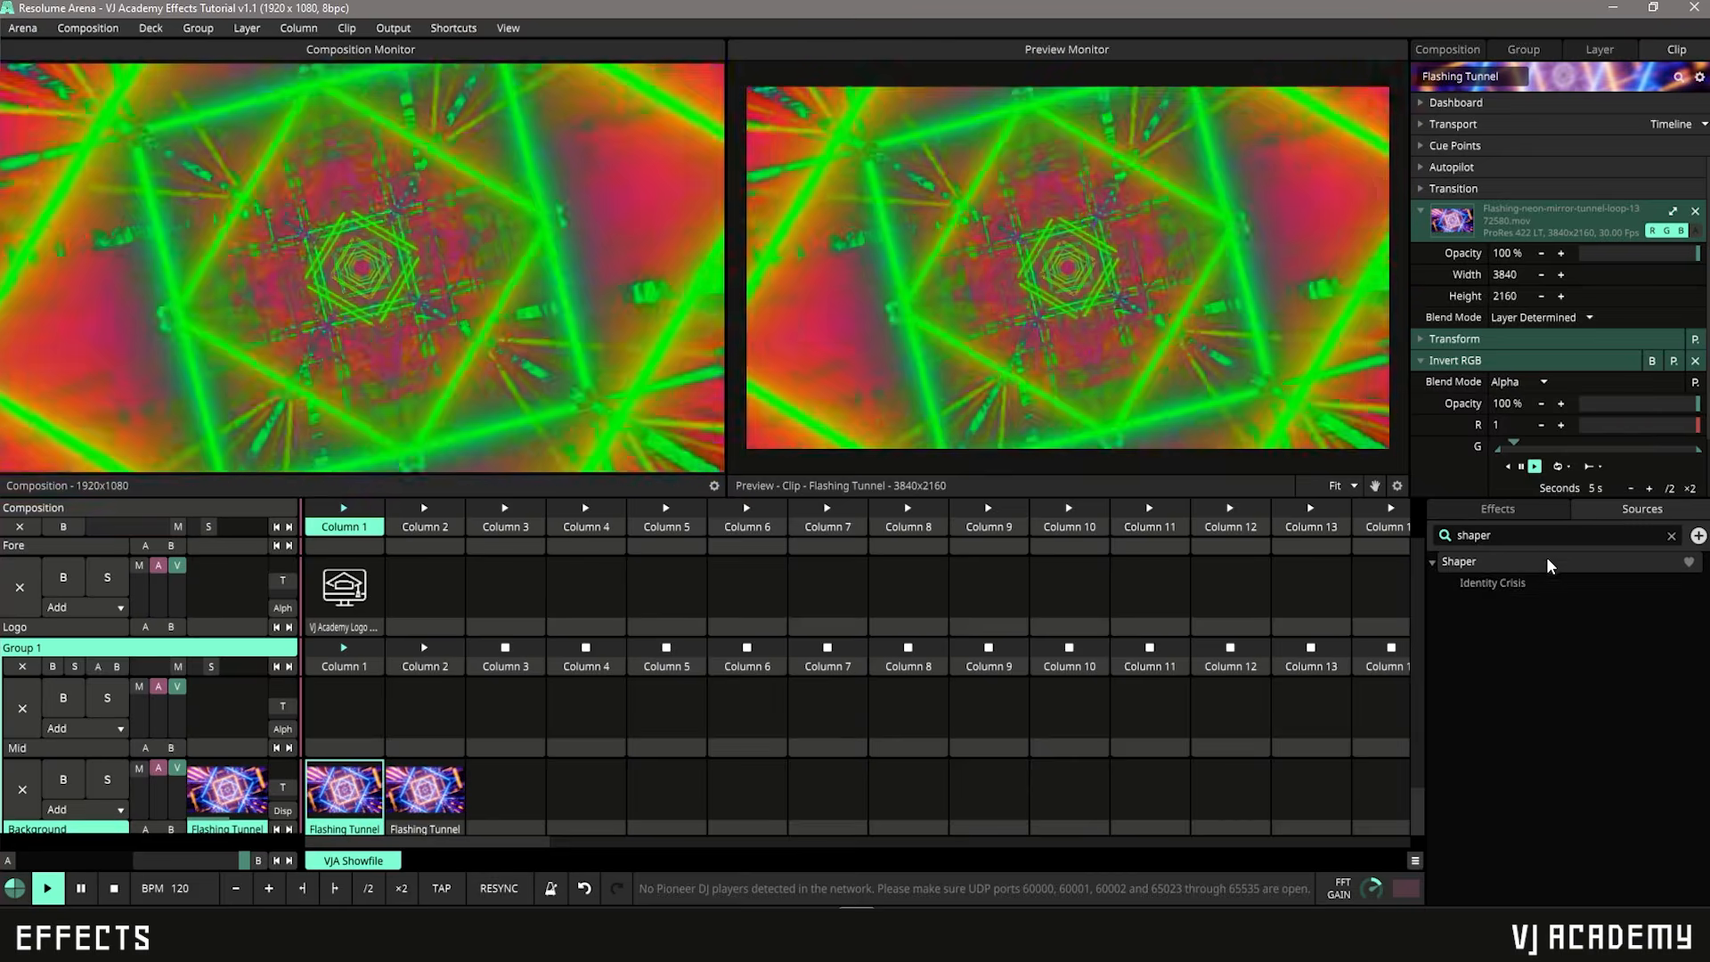
# Step: Add the Shaper source to the Mid layer in Column 4
pyautogui.moveTo(1546, 559); pyautogui.dragTo(1558, 621)
pyautogui.moveTo(1615, 531); pyautogui.dragTo(589, 706)
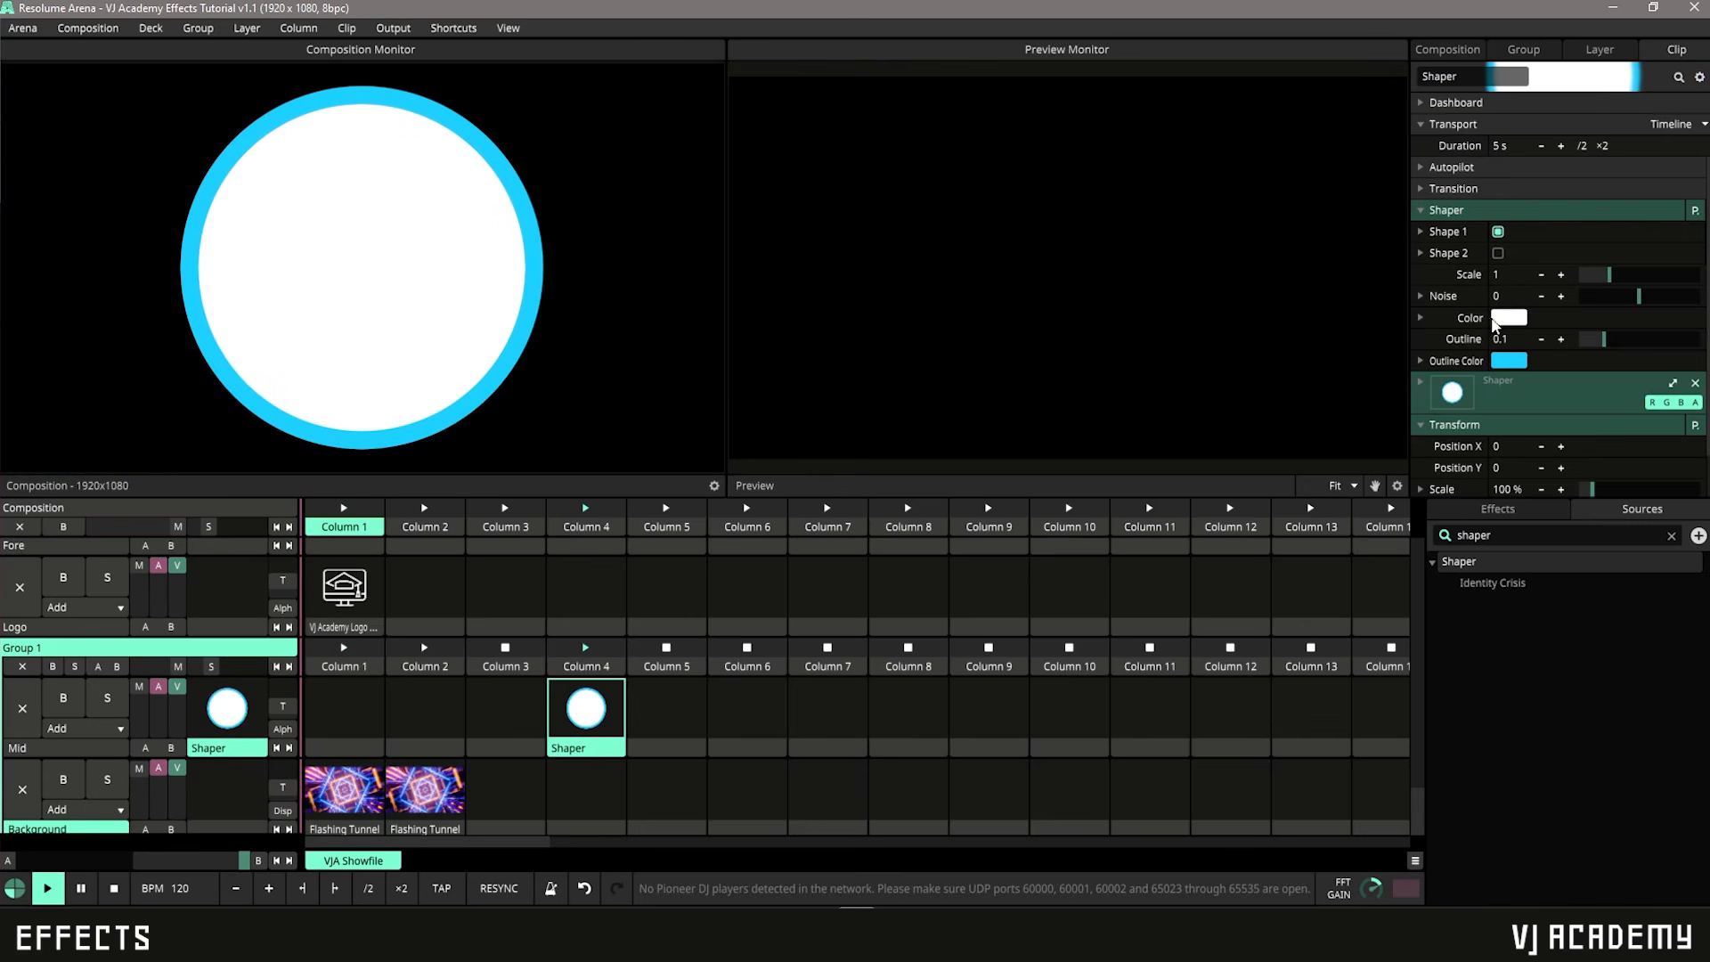
# Step: Change the Shaper's Shape 1 to a Rectangle with size 0.1 and set the outline to 0
pyautogui.click(1457, 235)
pyautogui.click(1529, 255)
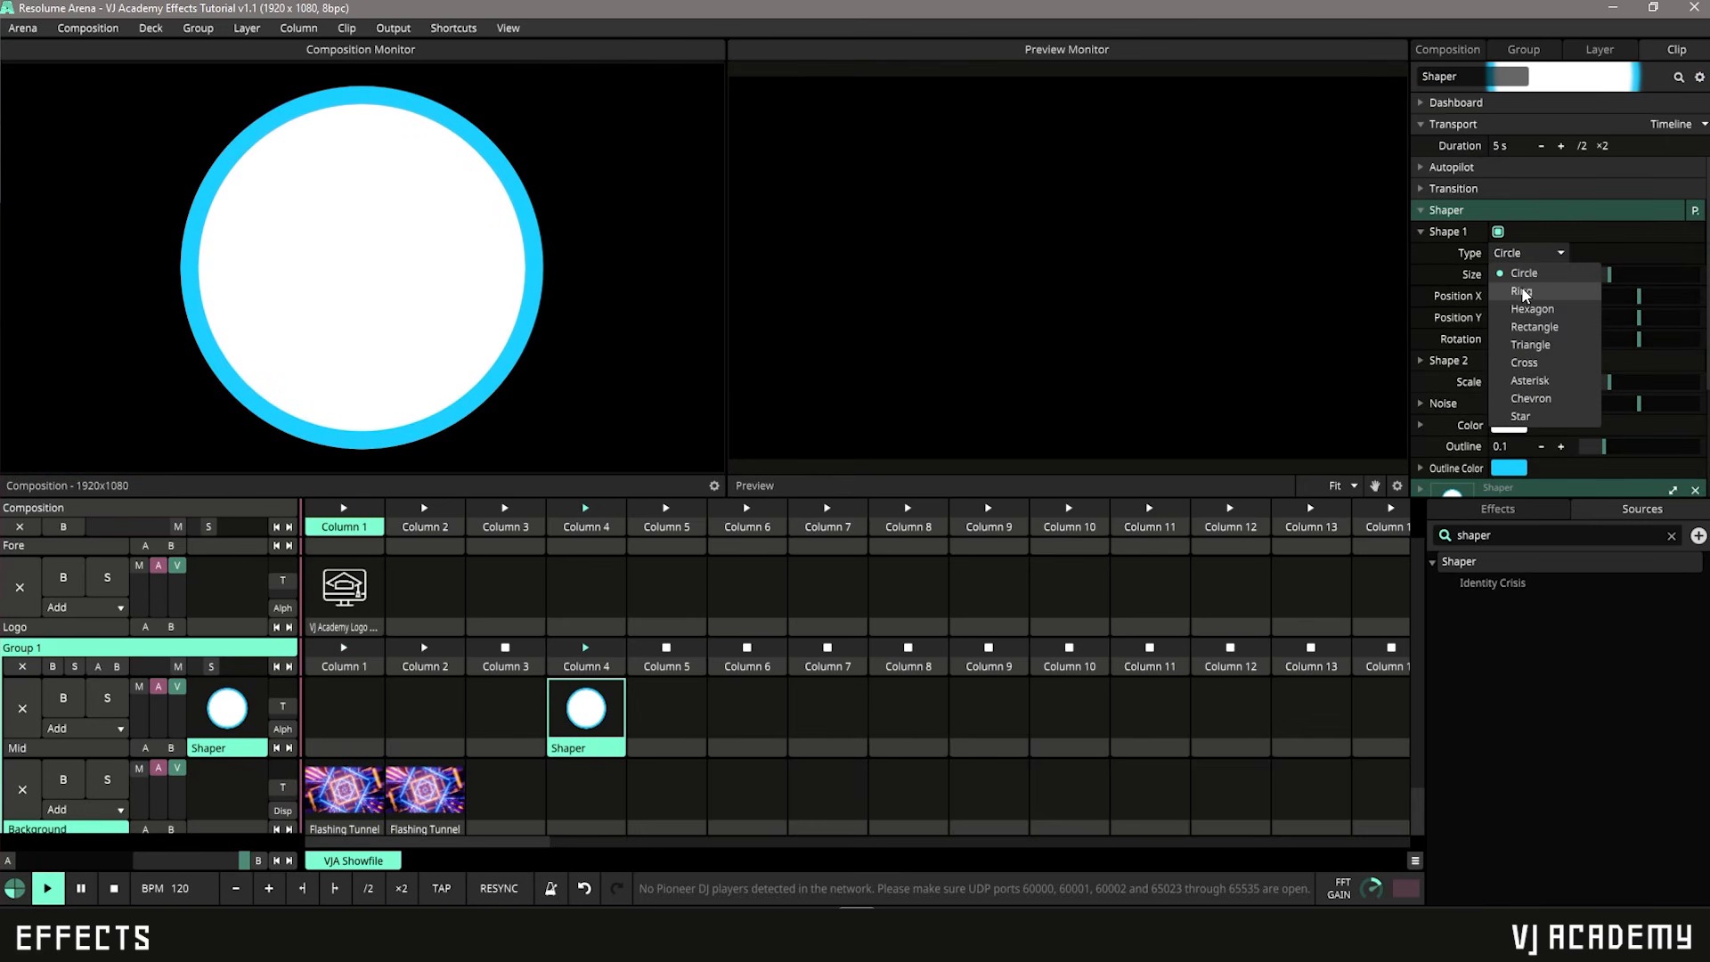
pyautogui.click(1534, 327)
pyautogui.moveTo(1609, 318); pyautogui.dragTo(1594, 324)
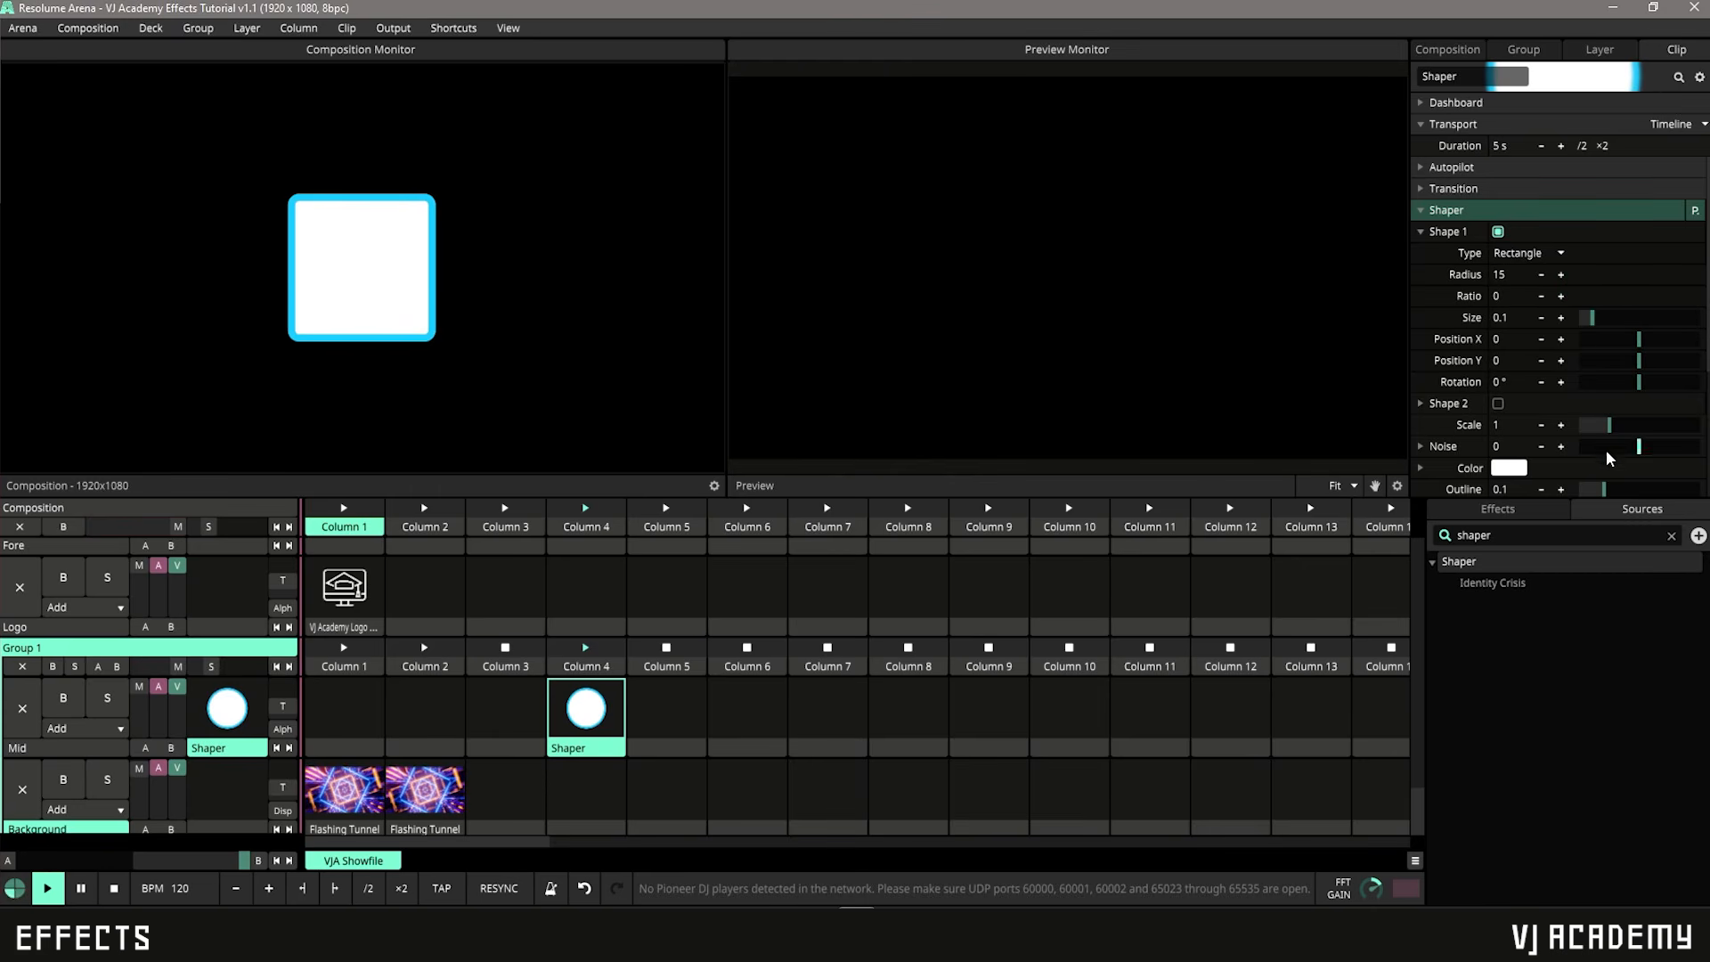
pyautogui.moveTo(1606, 490); pyautogui.dragTo(1396, 481)
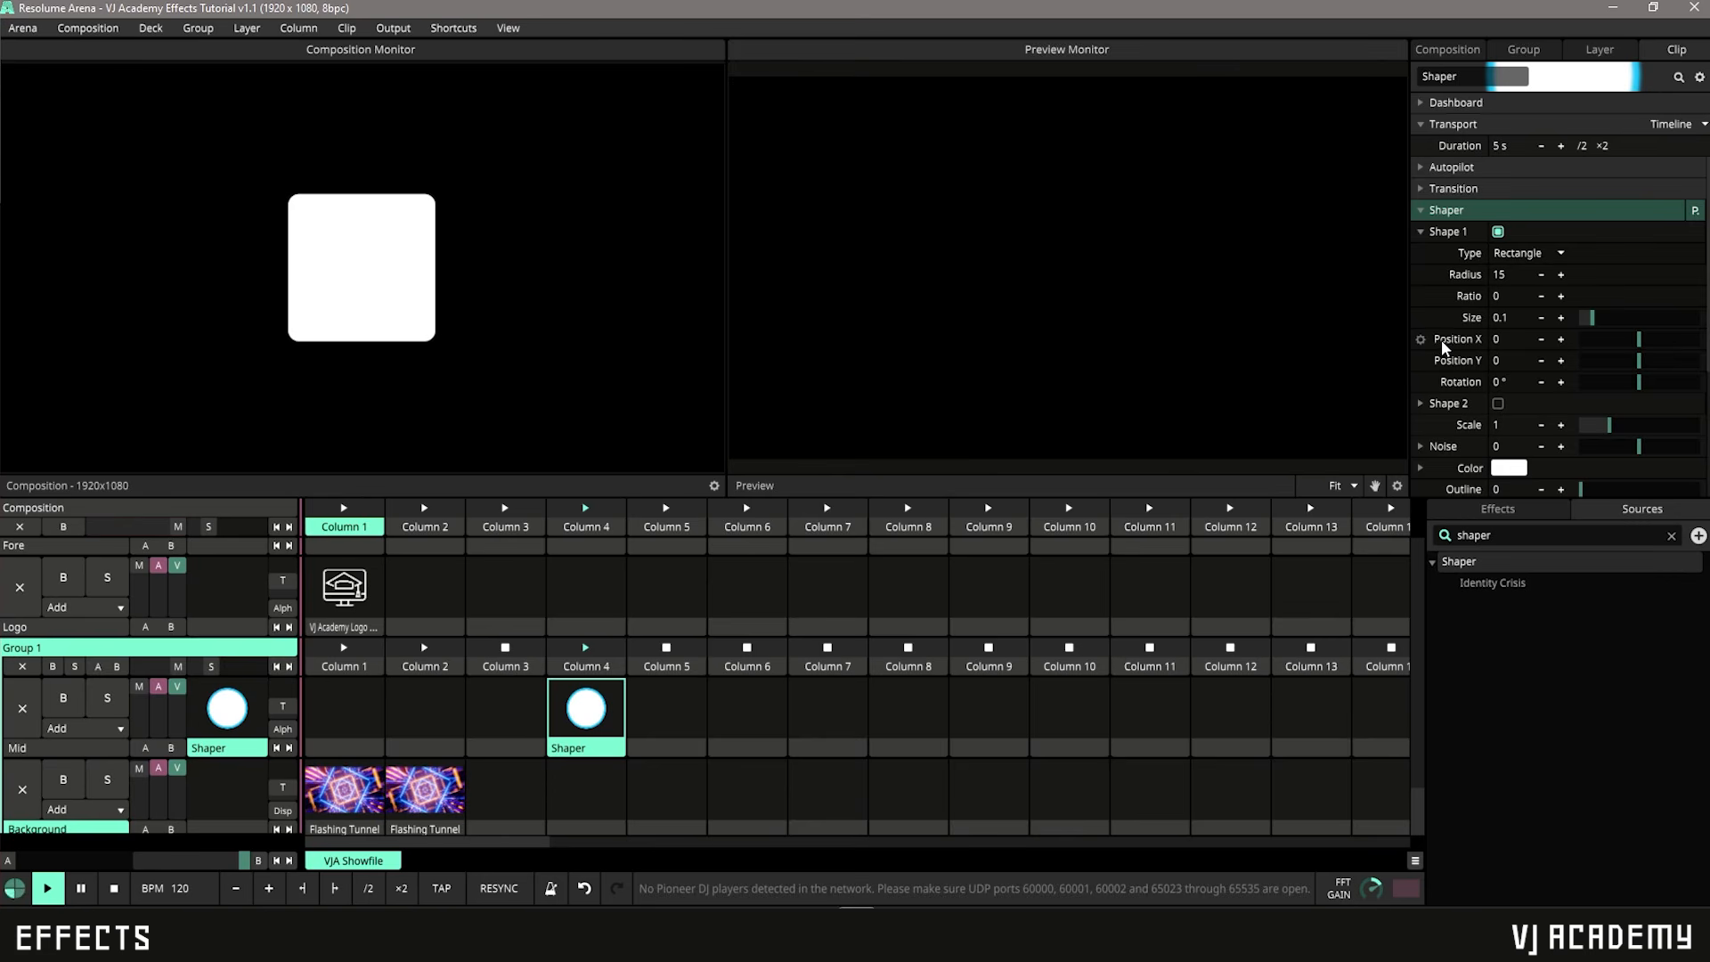
# Step: Test Shape 1's Position X at -0.05, then animate that parameter with Timeline in Bounce playback mode
pyautogui.moveTo(1626, 344)
pyautogui.mouseDown()
pyautogui.moveTo(1664, 337)
pyautogui.moveTo(1615, 356)
pyautogui.moveTo(1638, 357)
pyautogui.mouseUp()
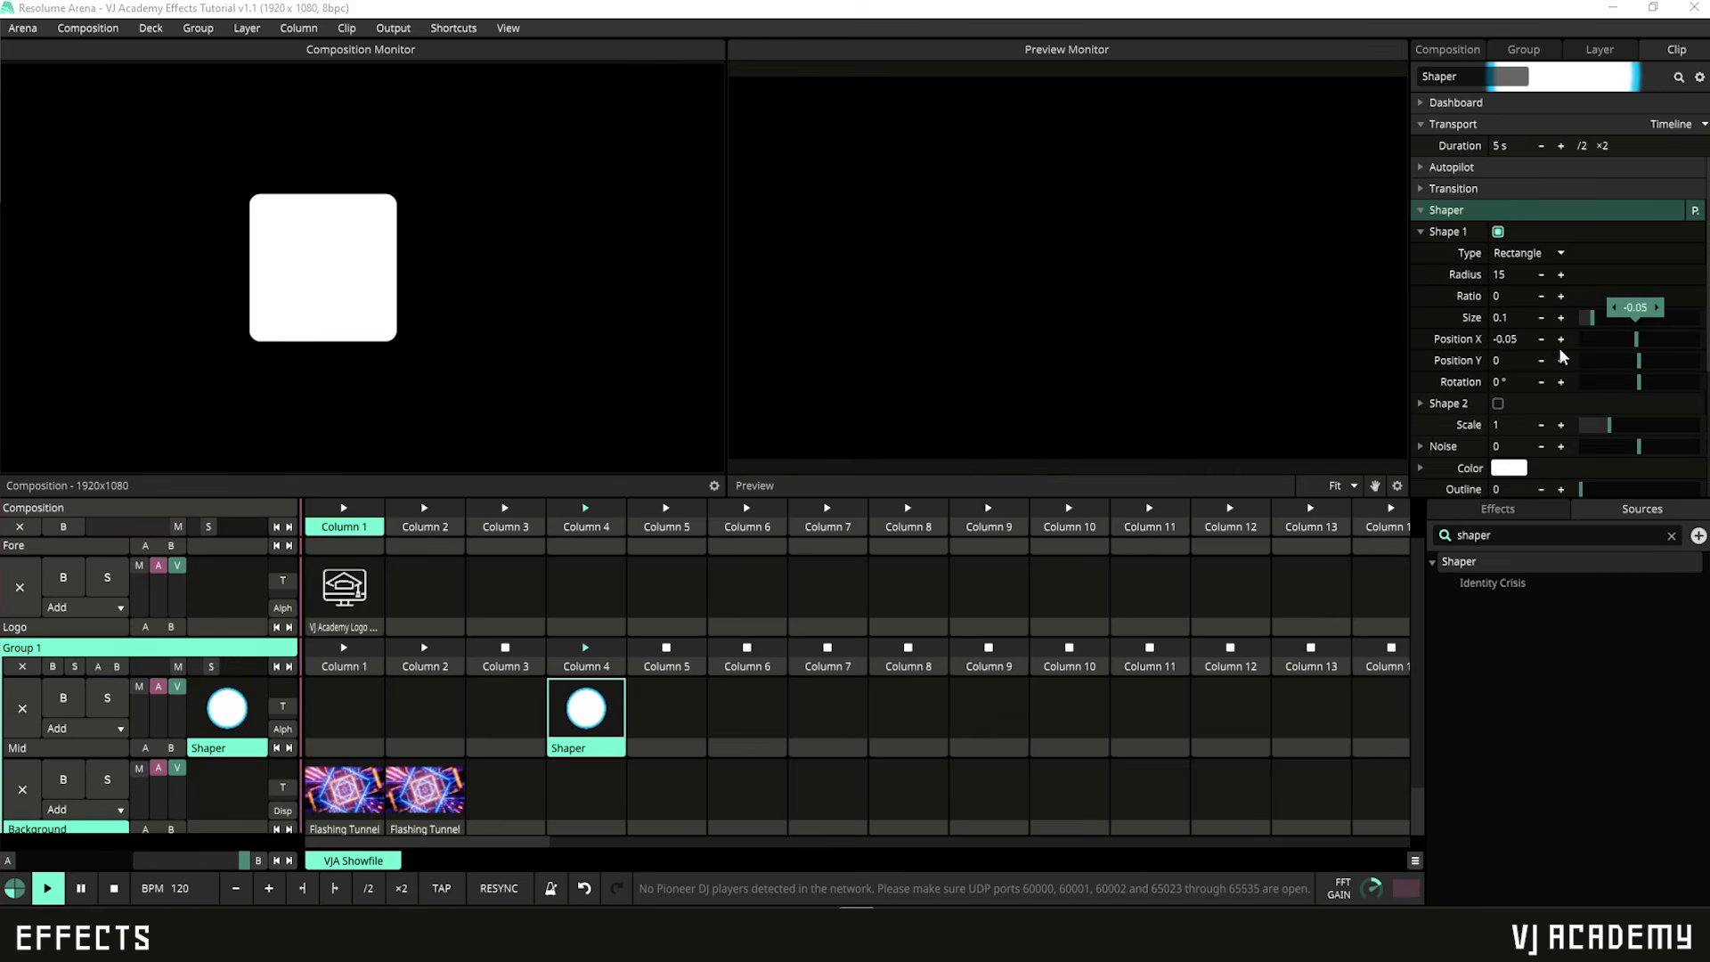
pyautogui.click(1421, 341)
pyautogui.click(1357, 405)
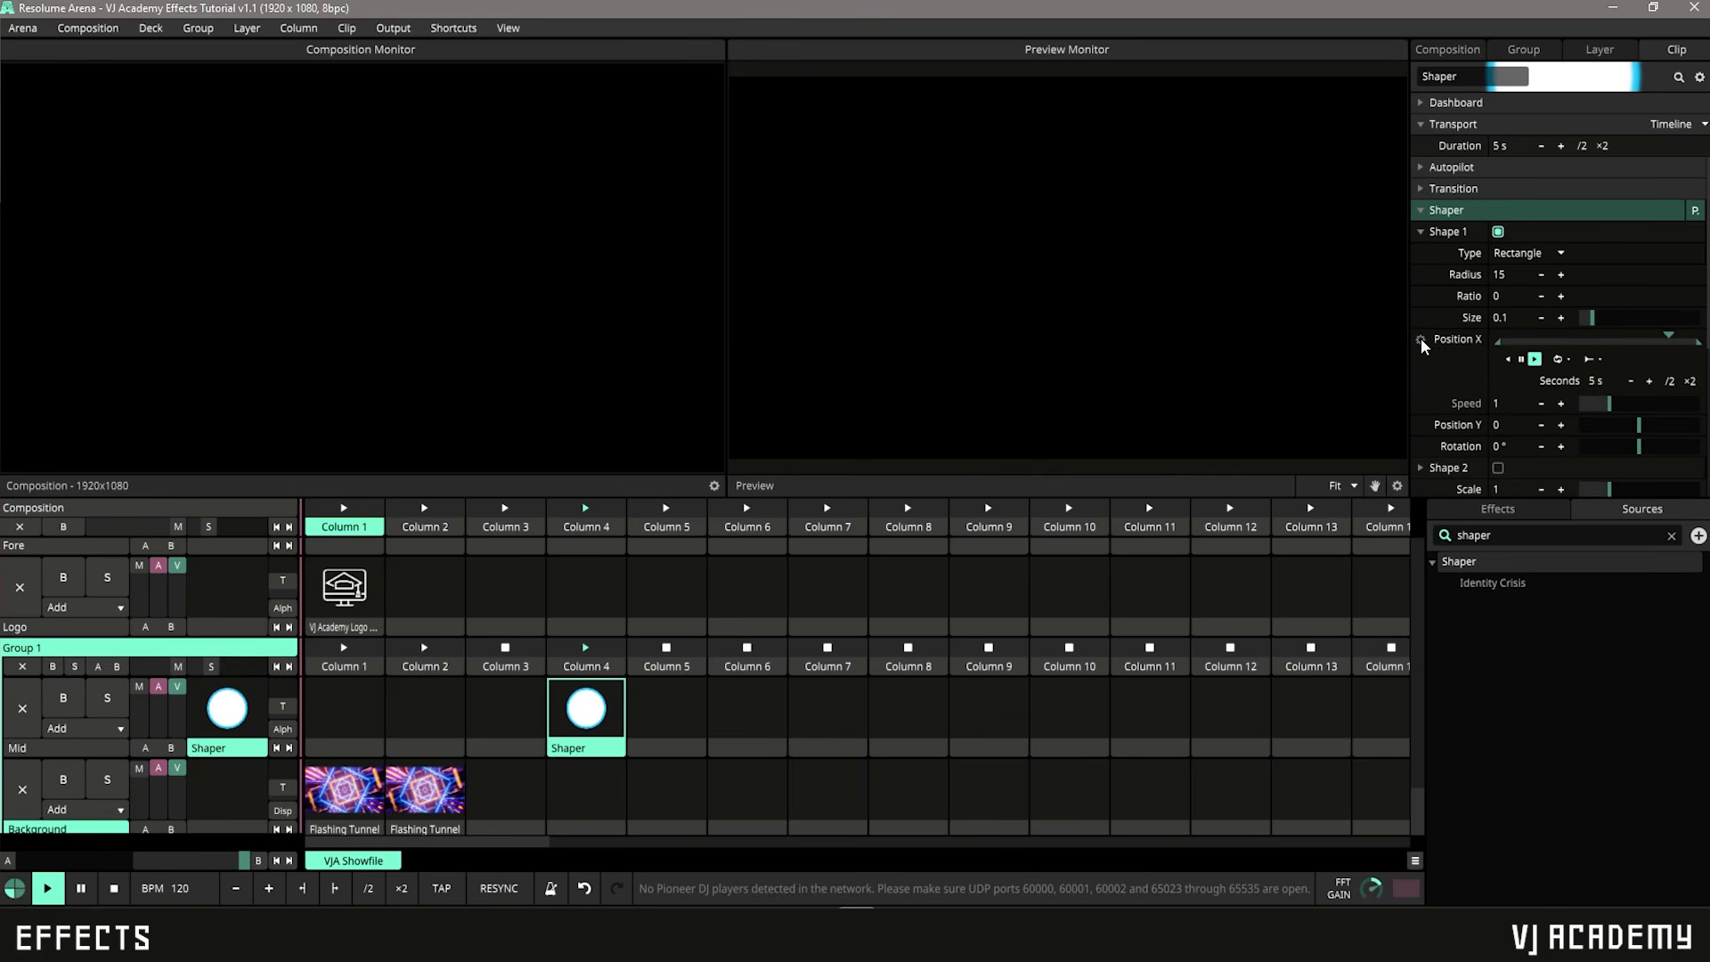
pyautogui.click(1558, 359)
pyautogui.click(1554, 385)
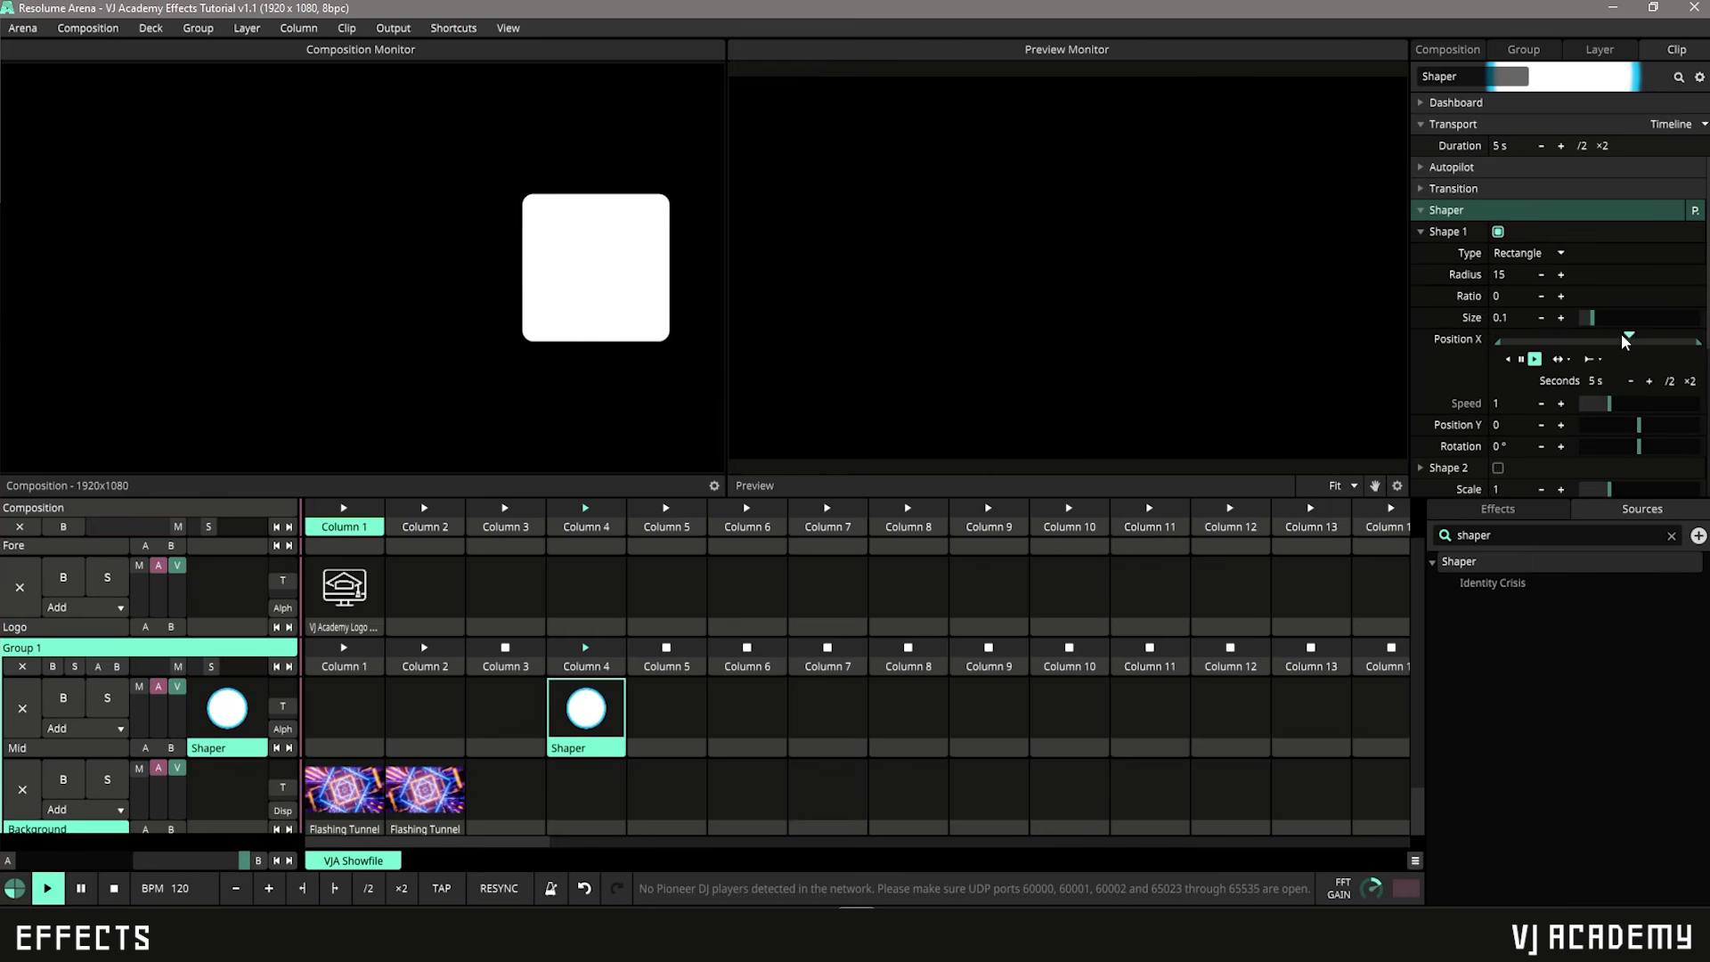
# Step: Pause the Position X animation, limit its range from -0.38 to 0.38, and play it forwards and backwards
pyautogui.click(1521, 359)
pyautogui.moveTo(1669, 337); pyautogui.dragTo(1648, 346)
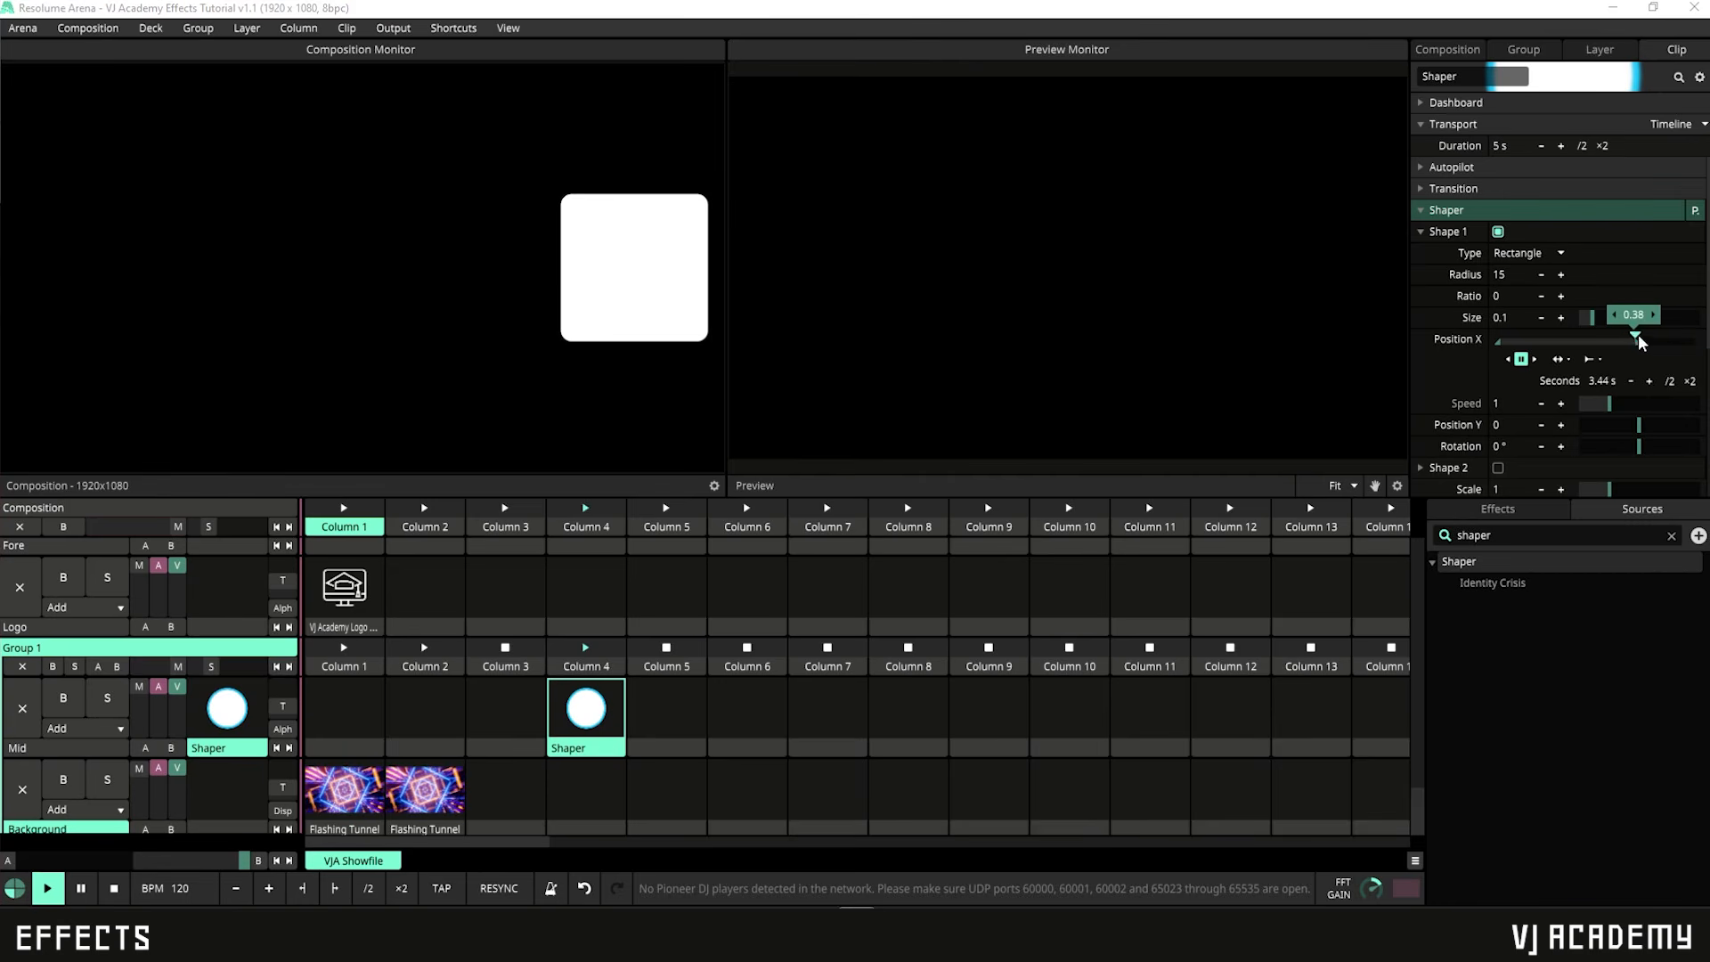
pyautogui.moveTo(1636, 340); pyautogui.dragTo(1557, 345)
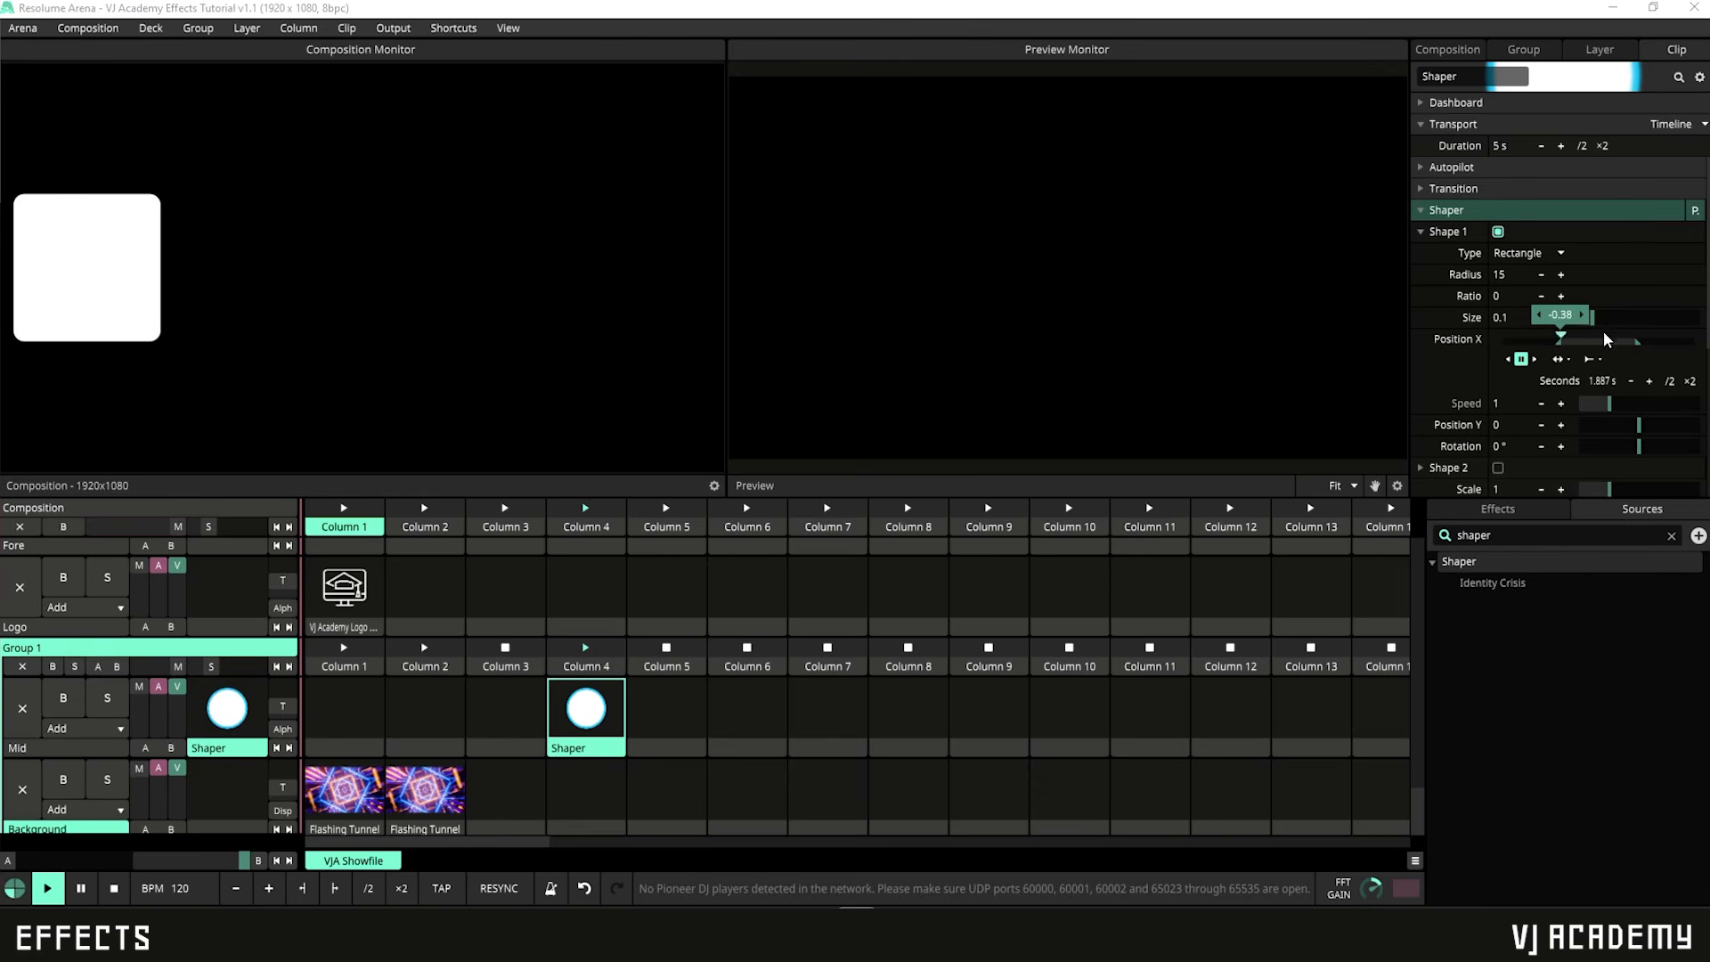
pyautogui.click(1533, 359)
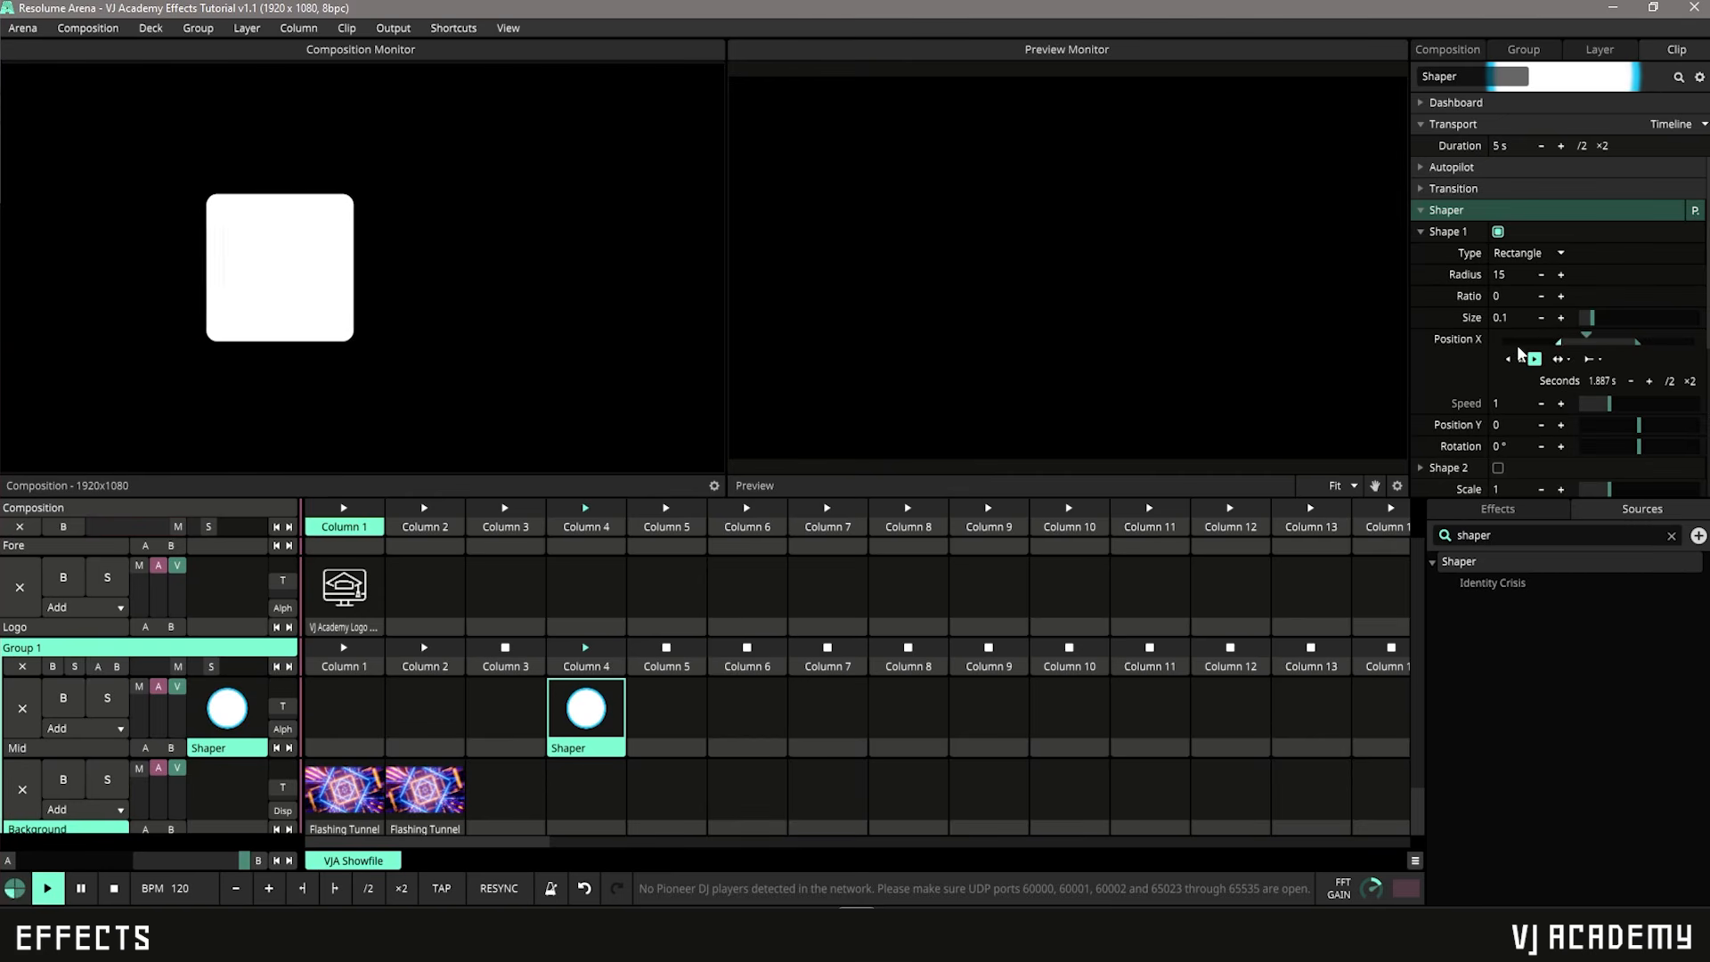
pyautogui.click(1507, 359)
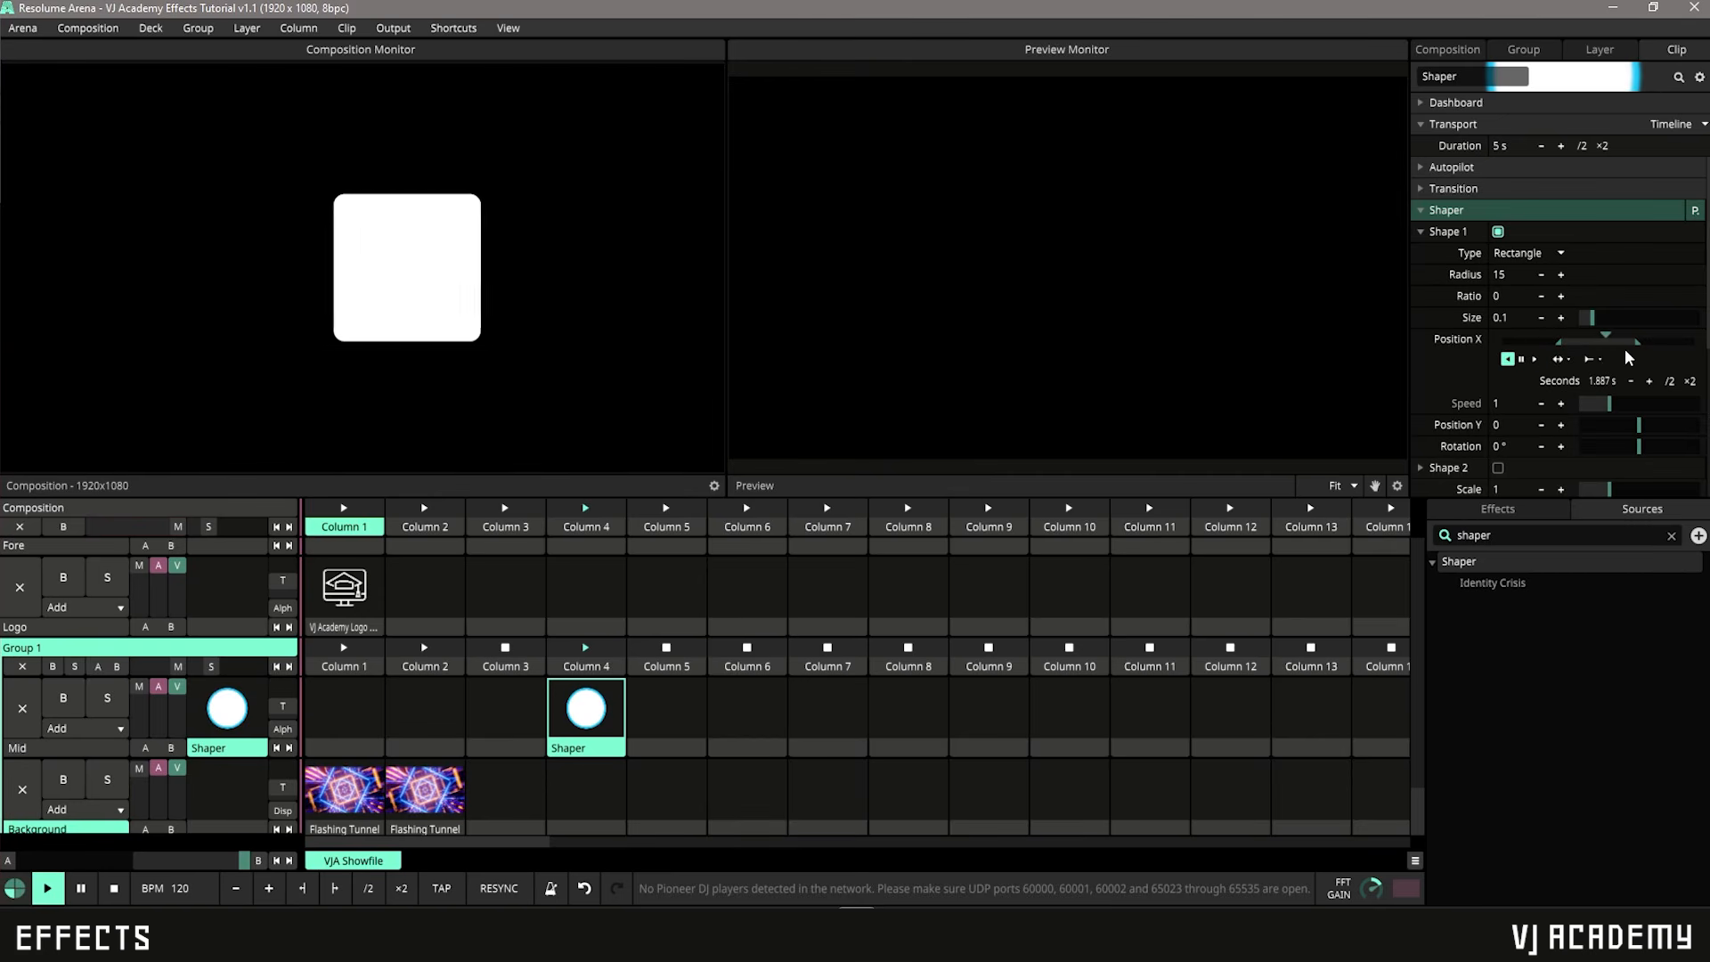
# Step: Add an Envelope to the Position X timeline animation
pyautogui.rightClick(1425, 340)
pyautogui.click(1330, 569)
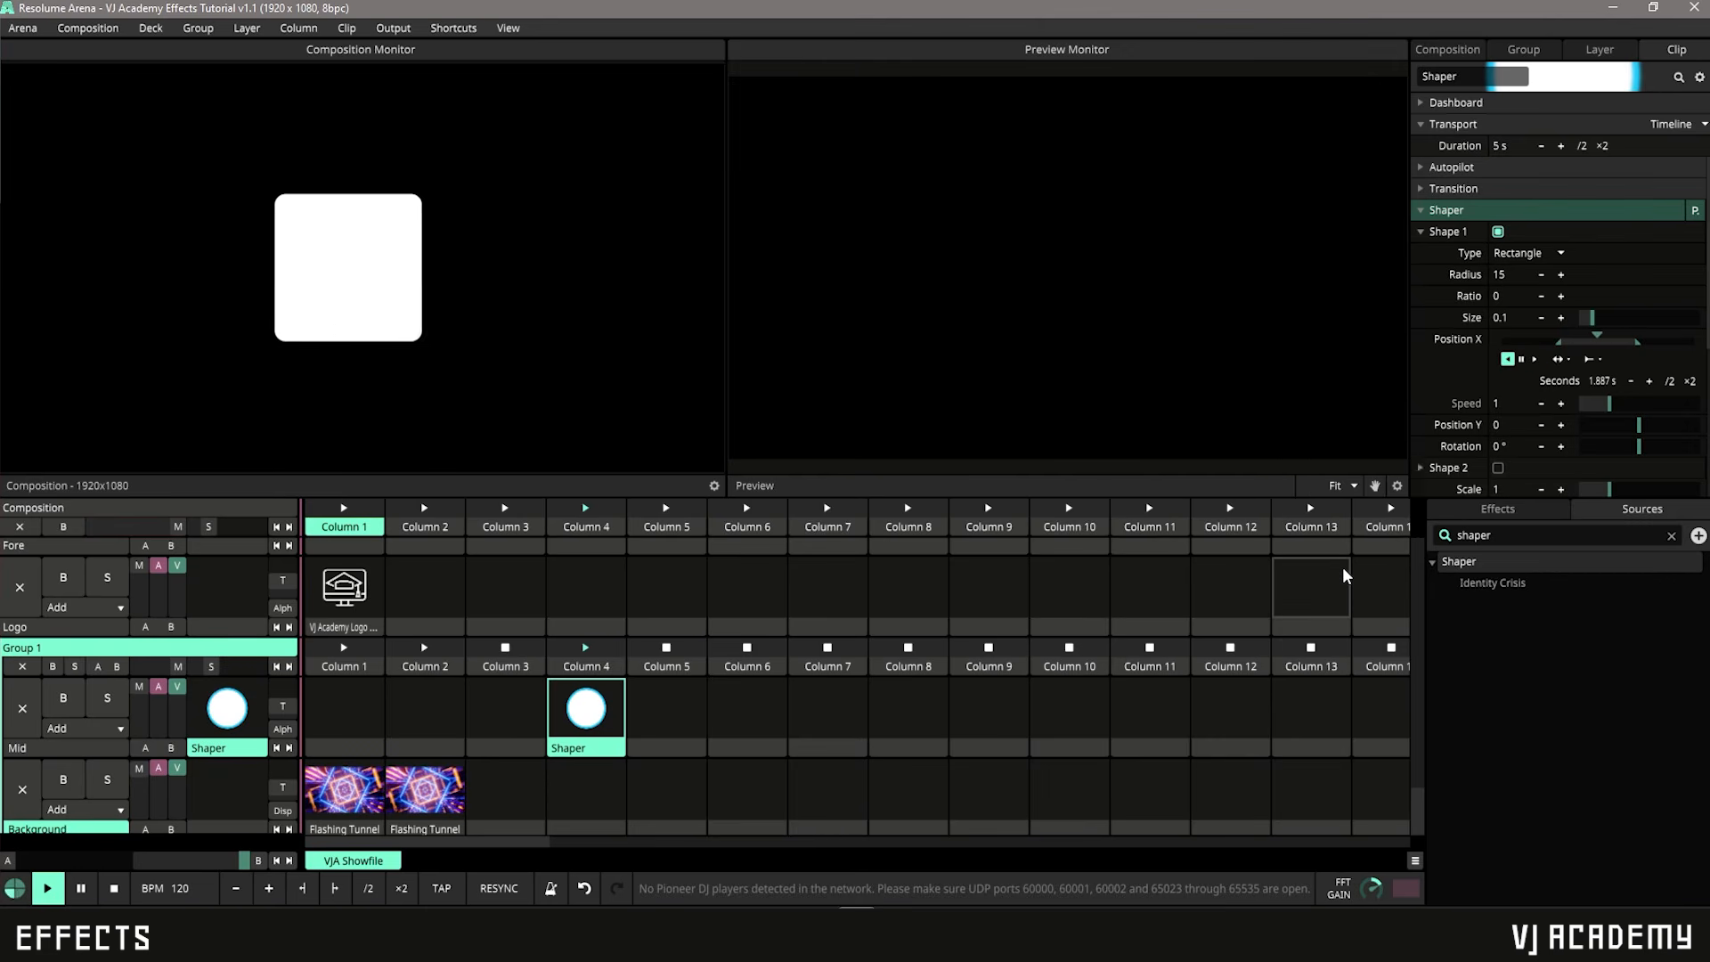
pyautogui.scroll(-3, 1448, 243)
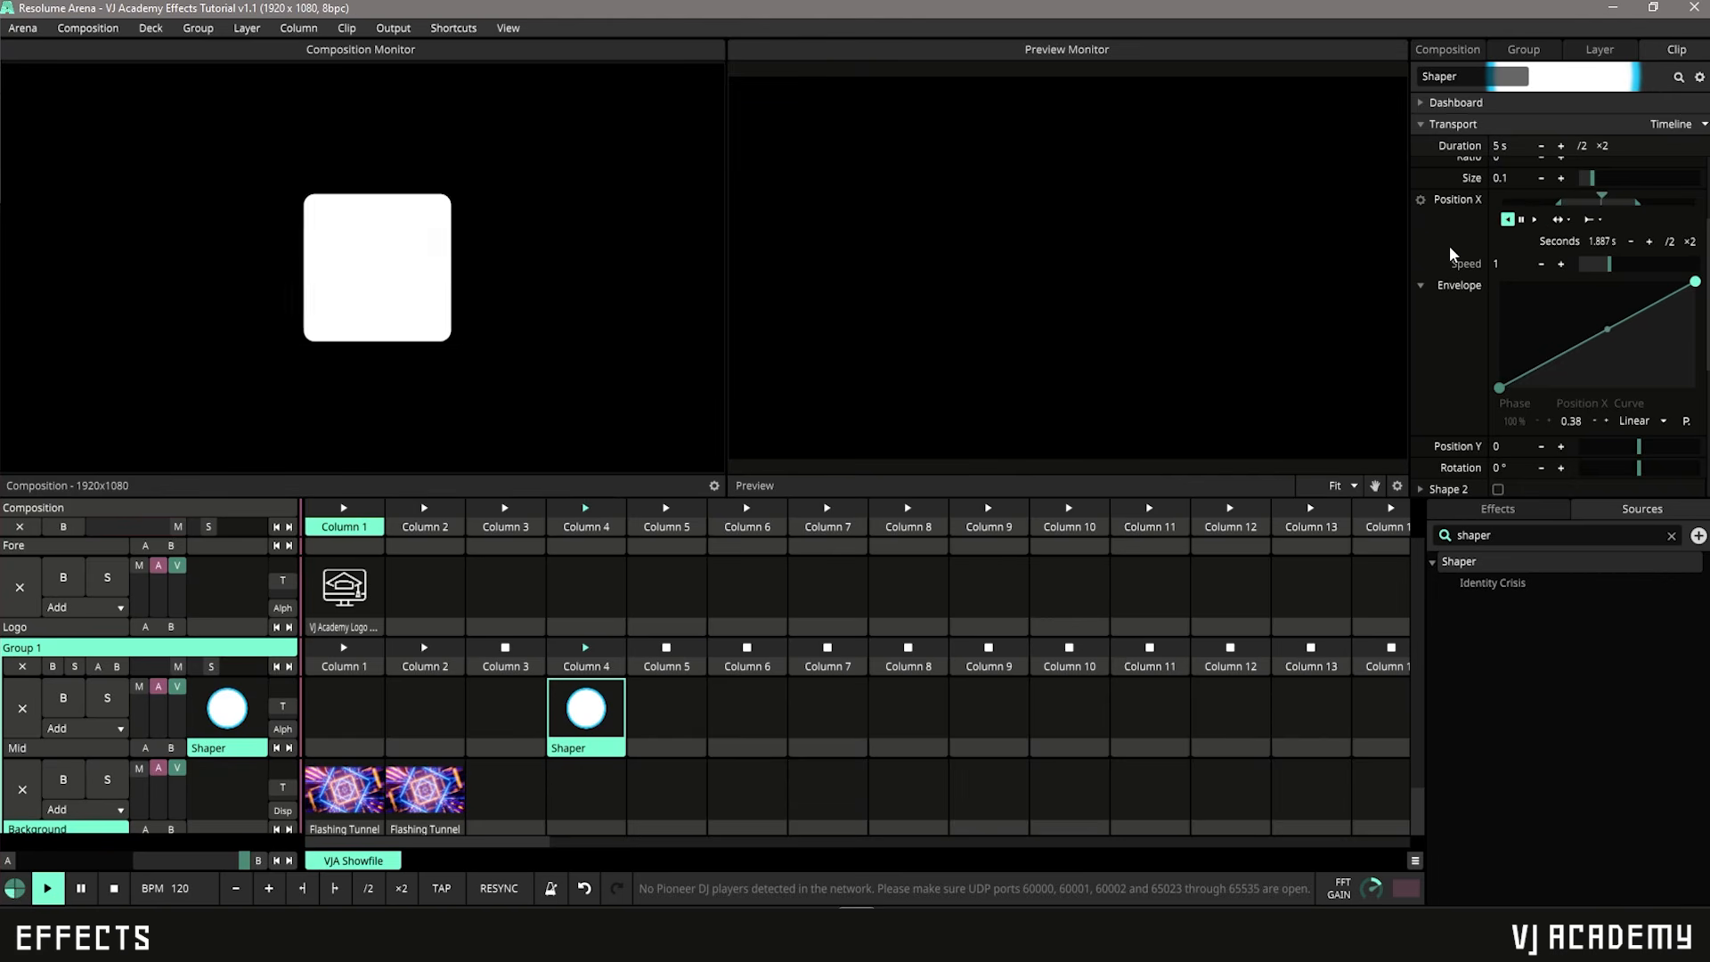
pyautogui.moveTo(1583, 197)
pyautogui.mouseDown()
pyautogui.moveTo(1625, 195)
pyautogui.moveTo(1596, 200)
pyautogui.mouseUp()
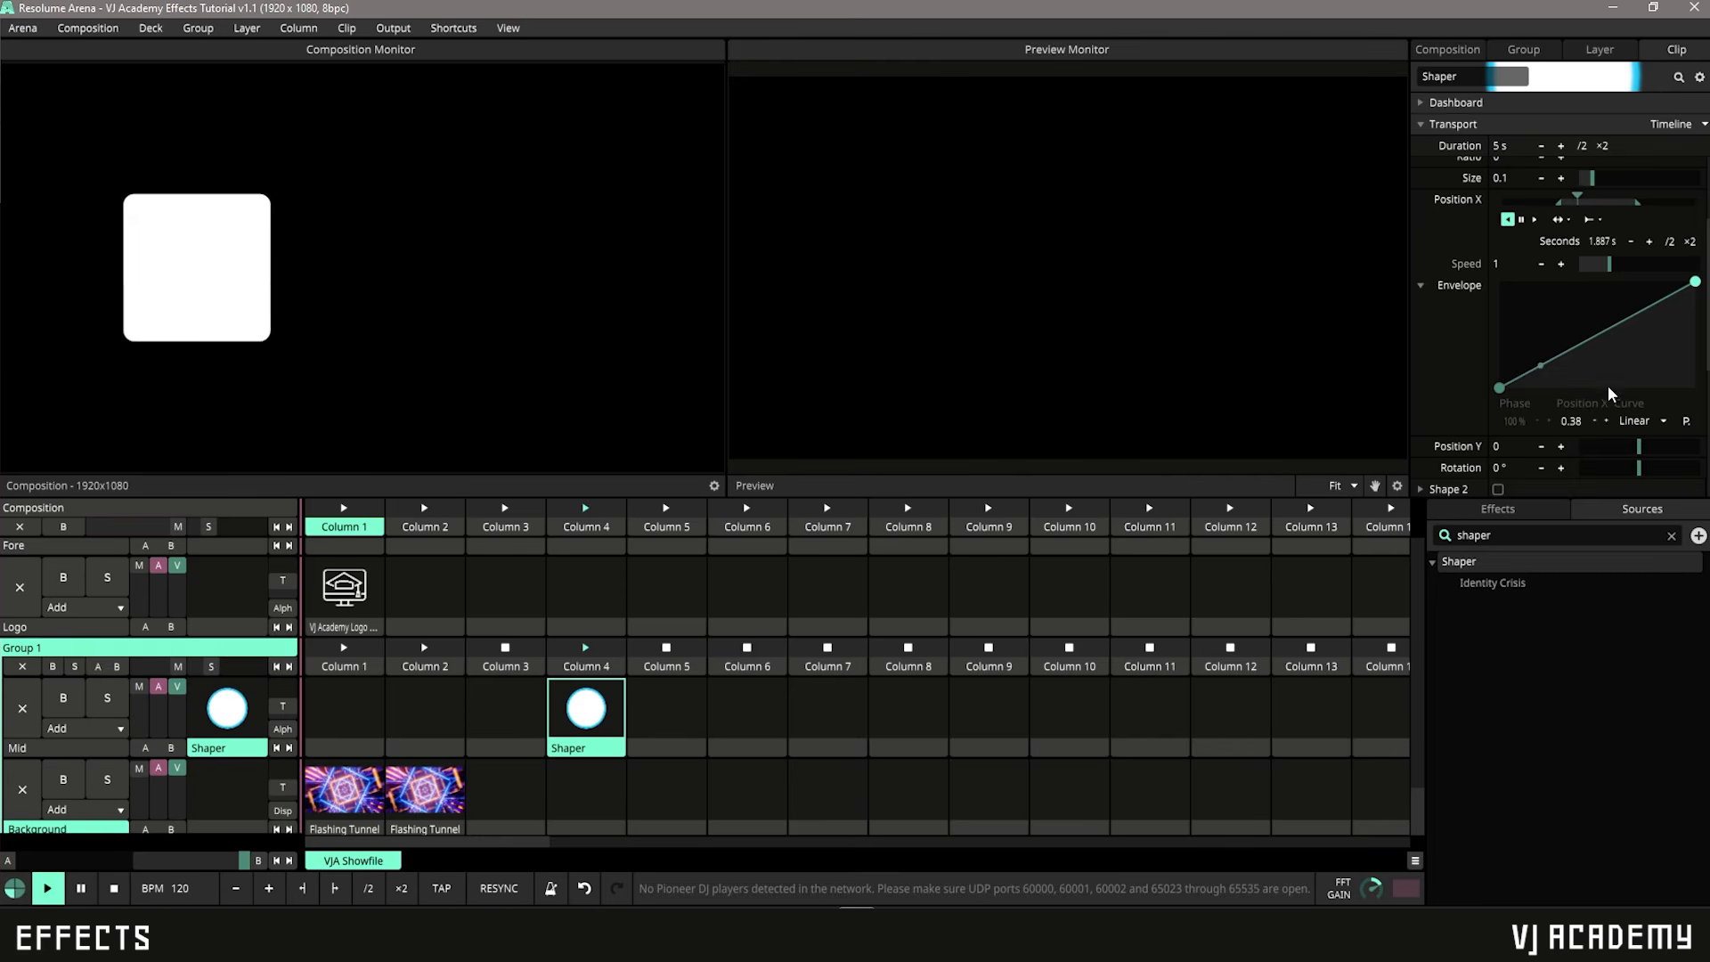
# Step: Try the Sine In/Out, Exponential In, Elastic In/Out and Quadratic In/Out curves on the Position X envelope
pyautogui.click(1641, 420)
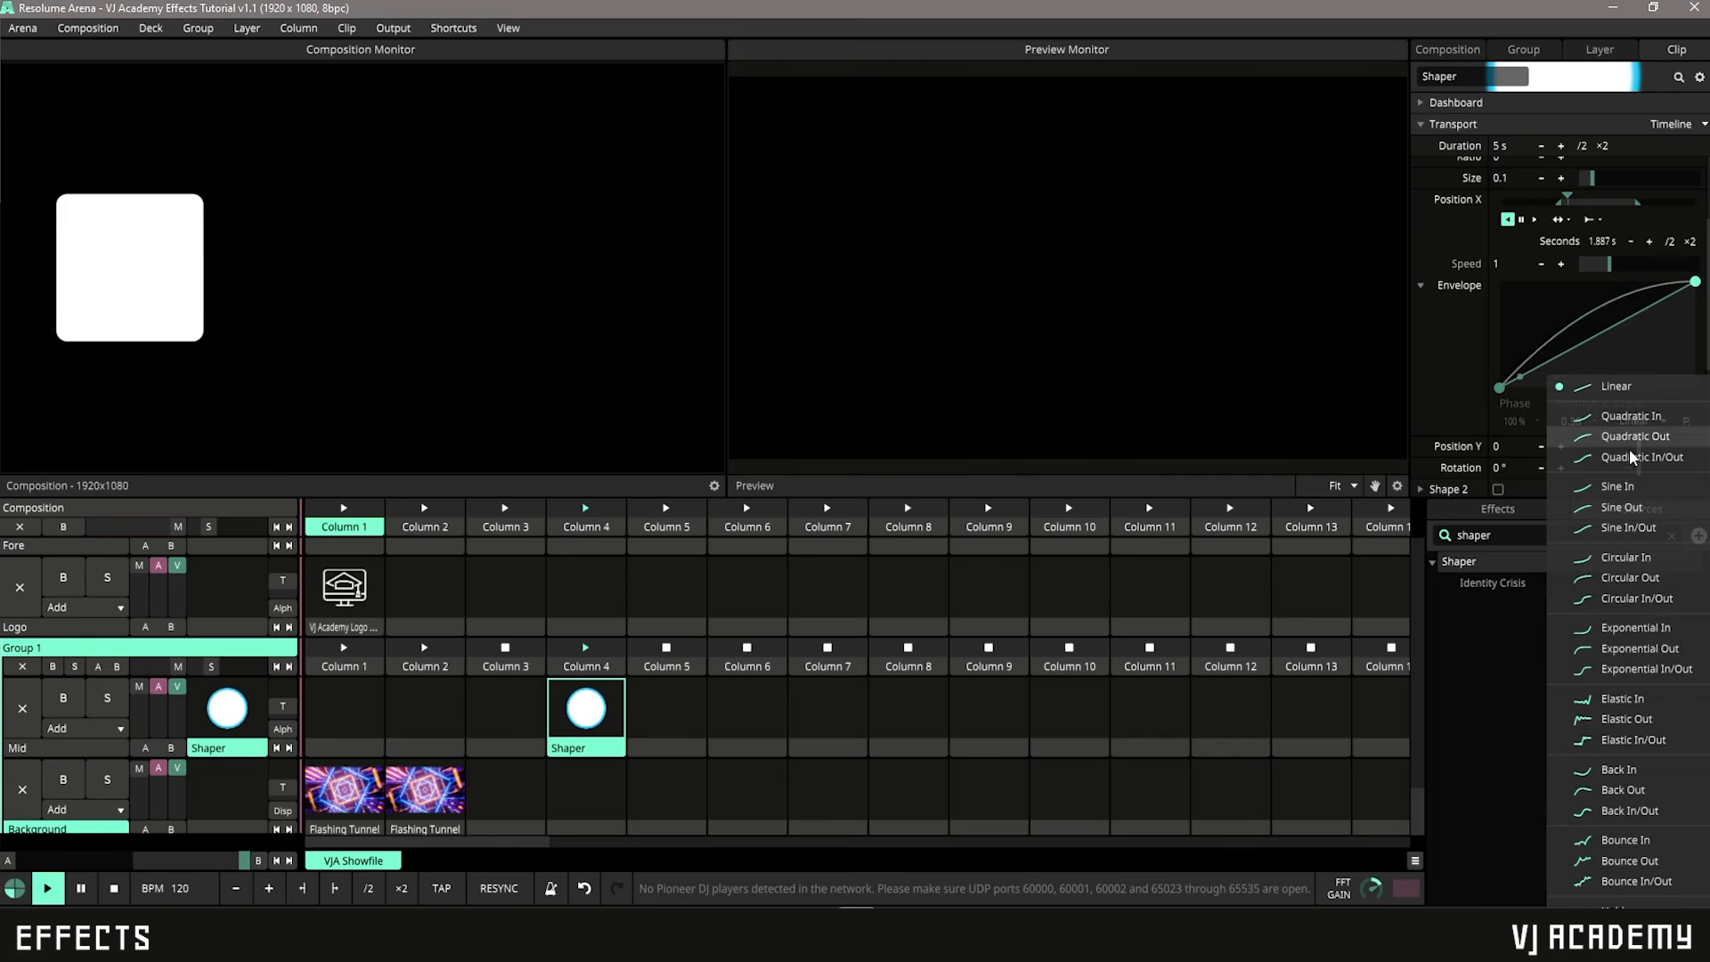
pyautogui.click(1630, 528)
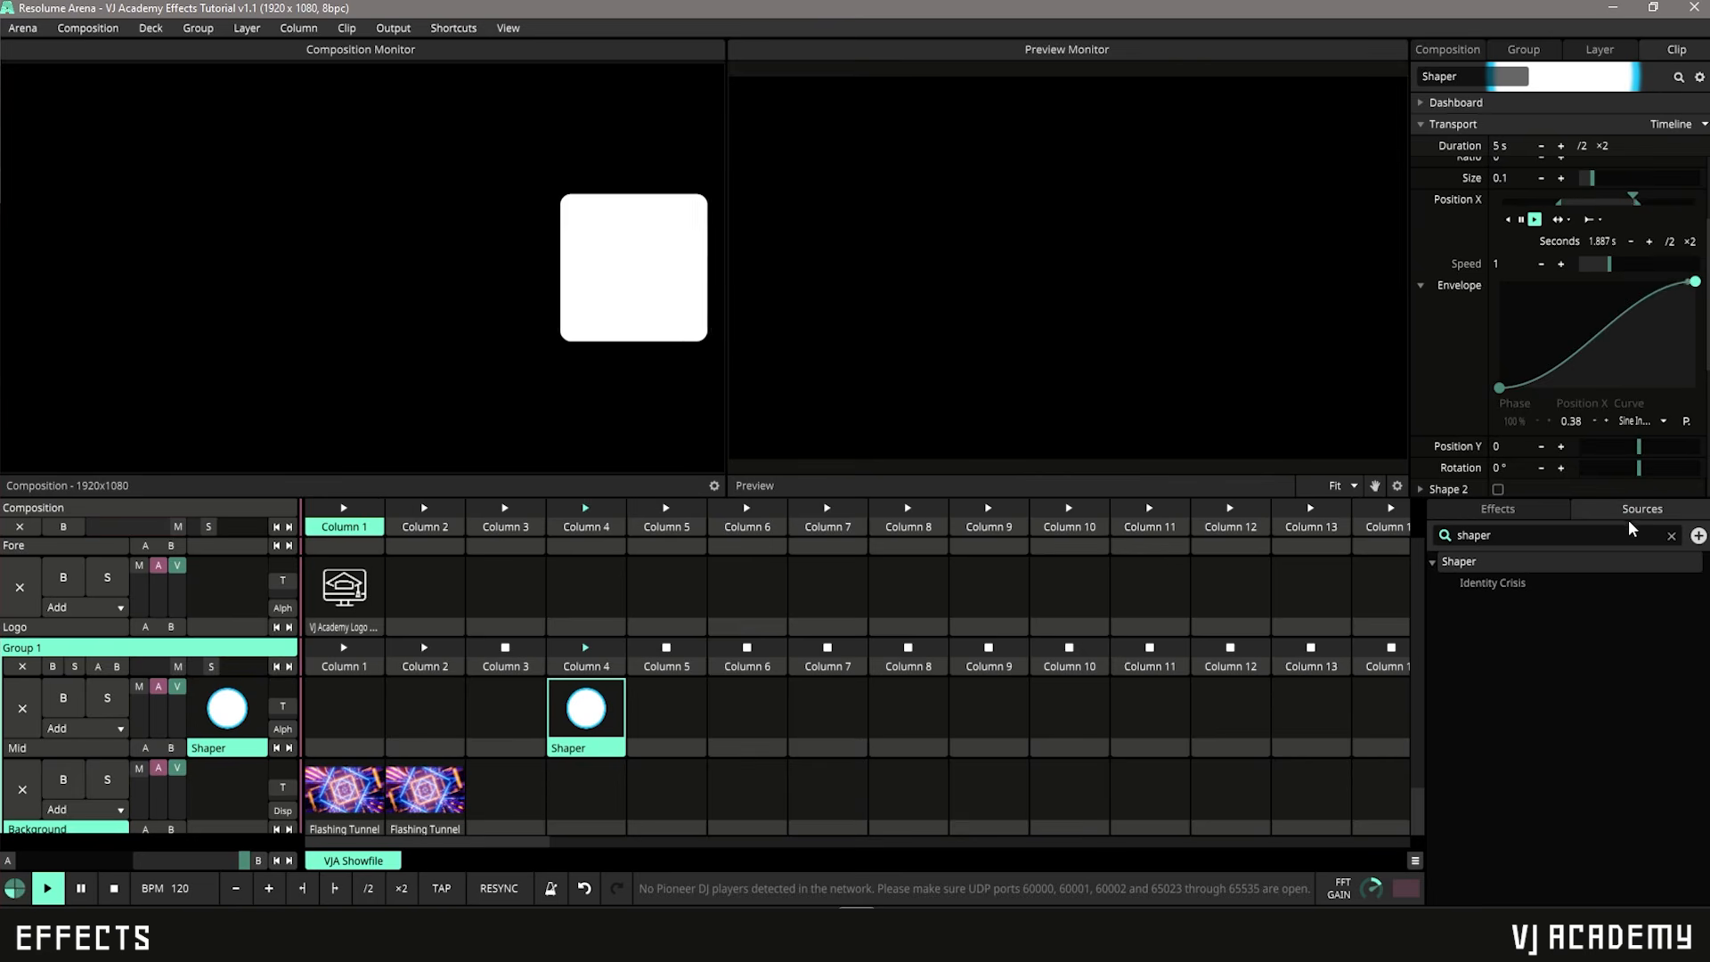
pyautogui.click(1638, 421)
pyautogui.click(1633, 628)
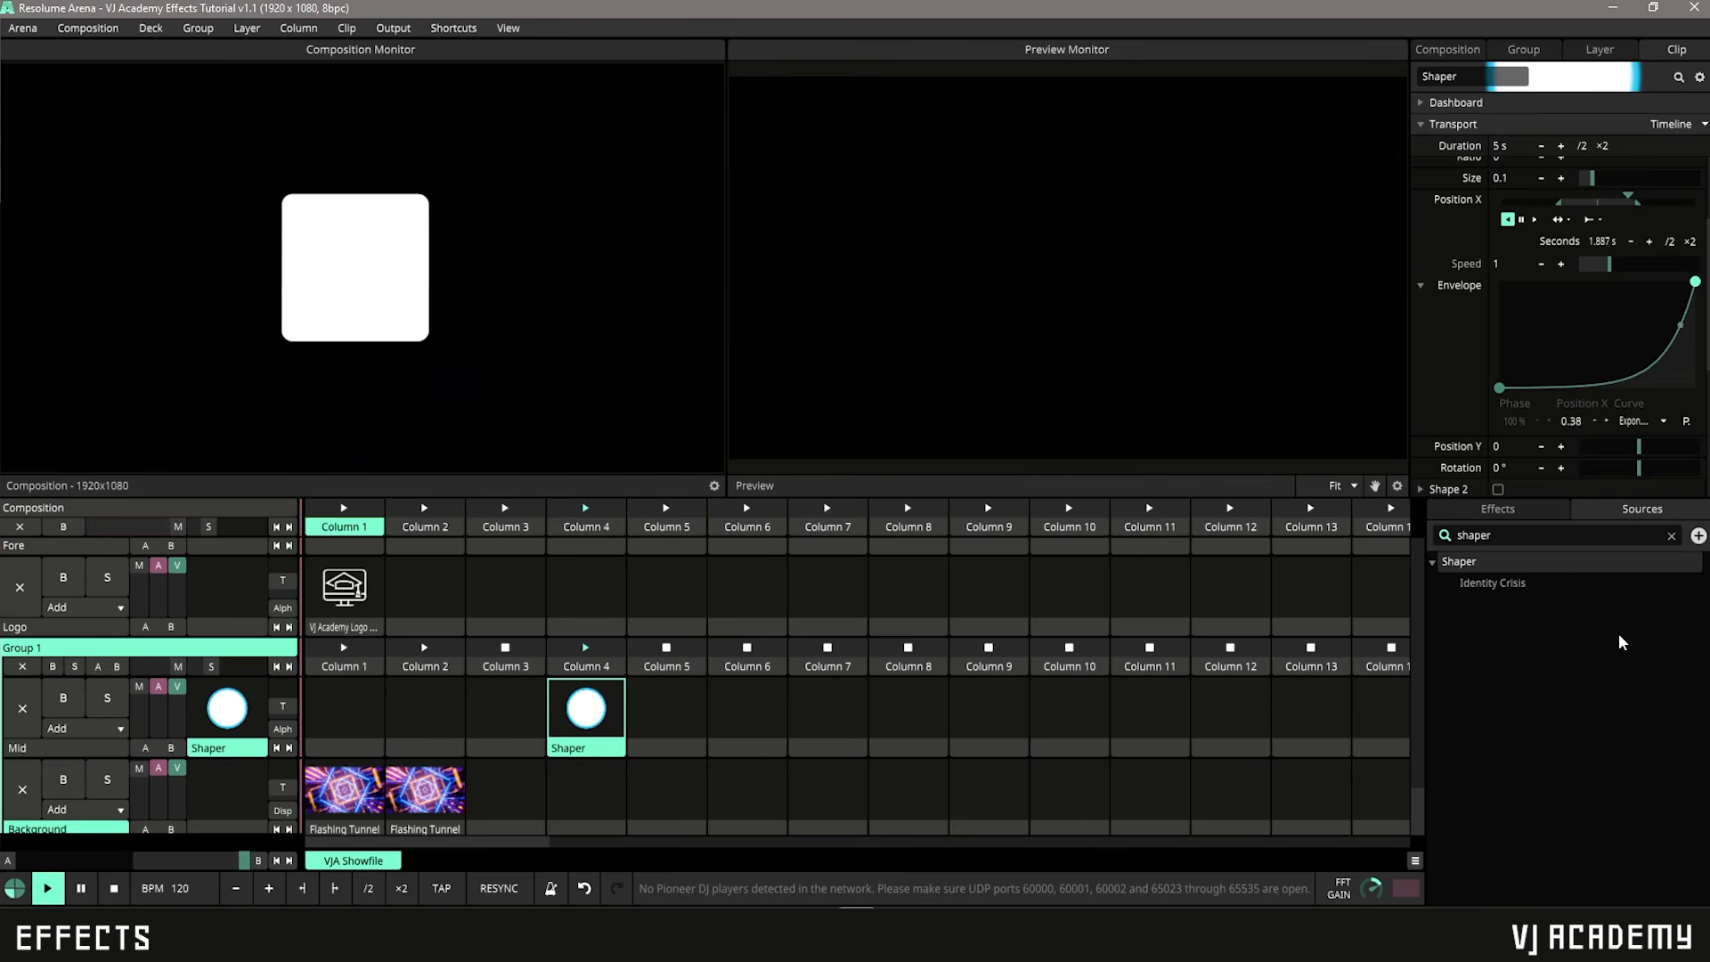
pyautogui.click(1643, 423)
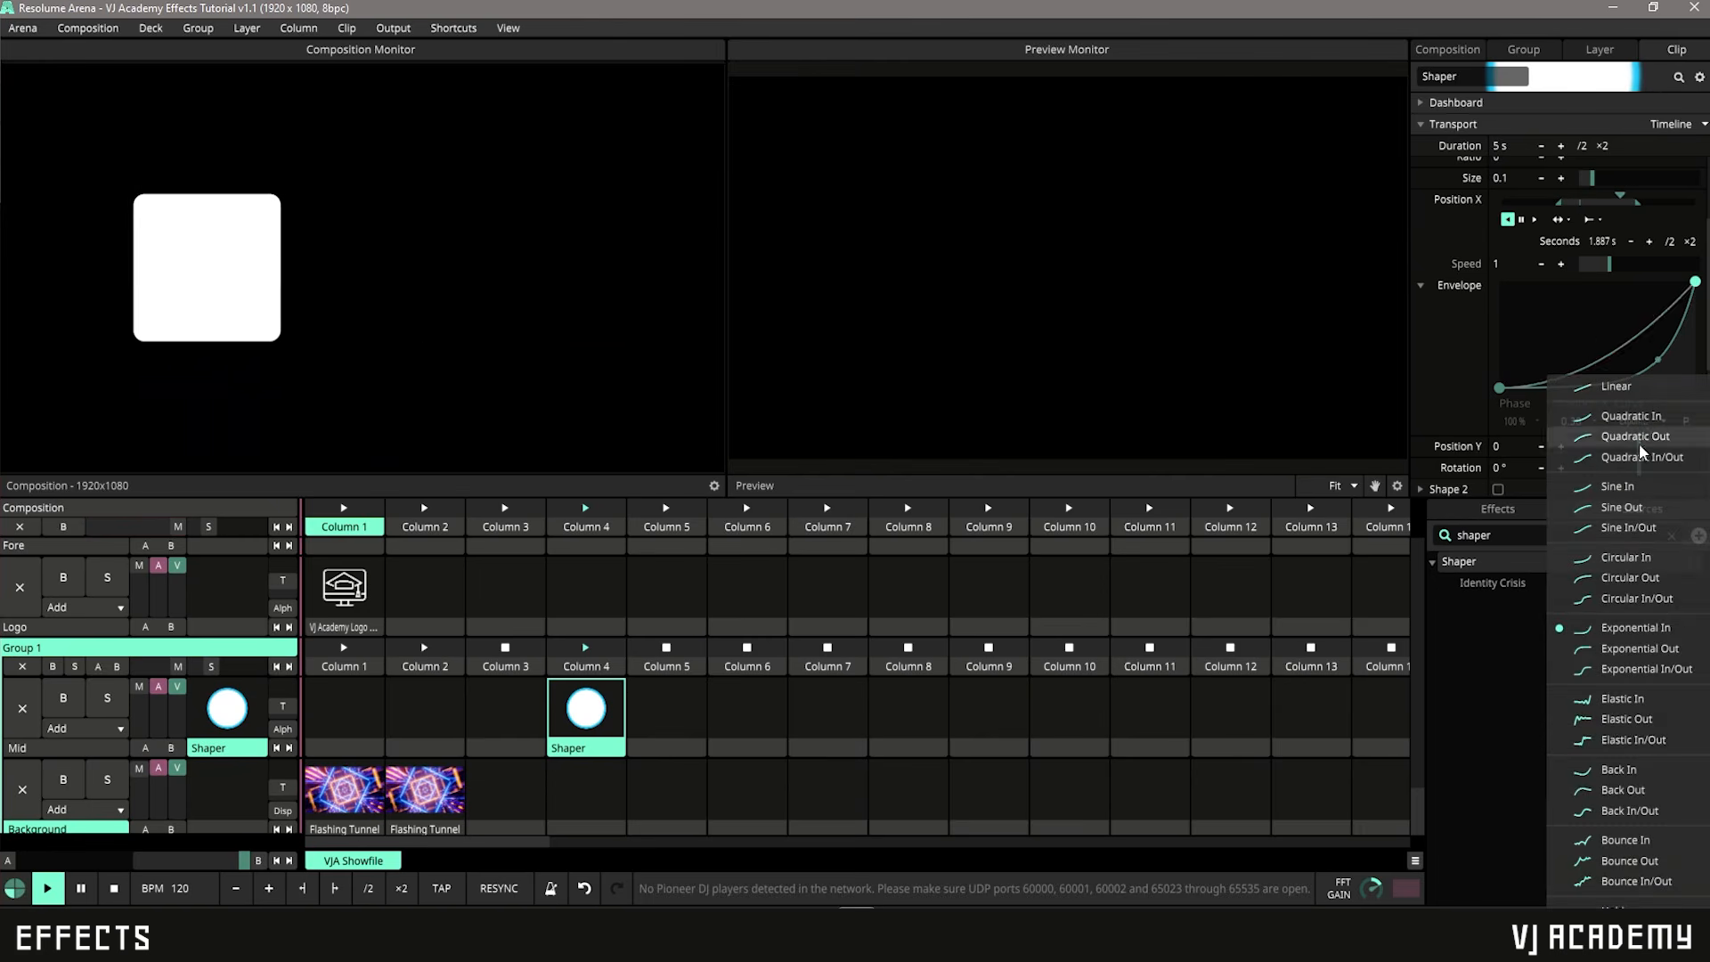
pyautogui.click(1585, 741)
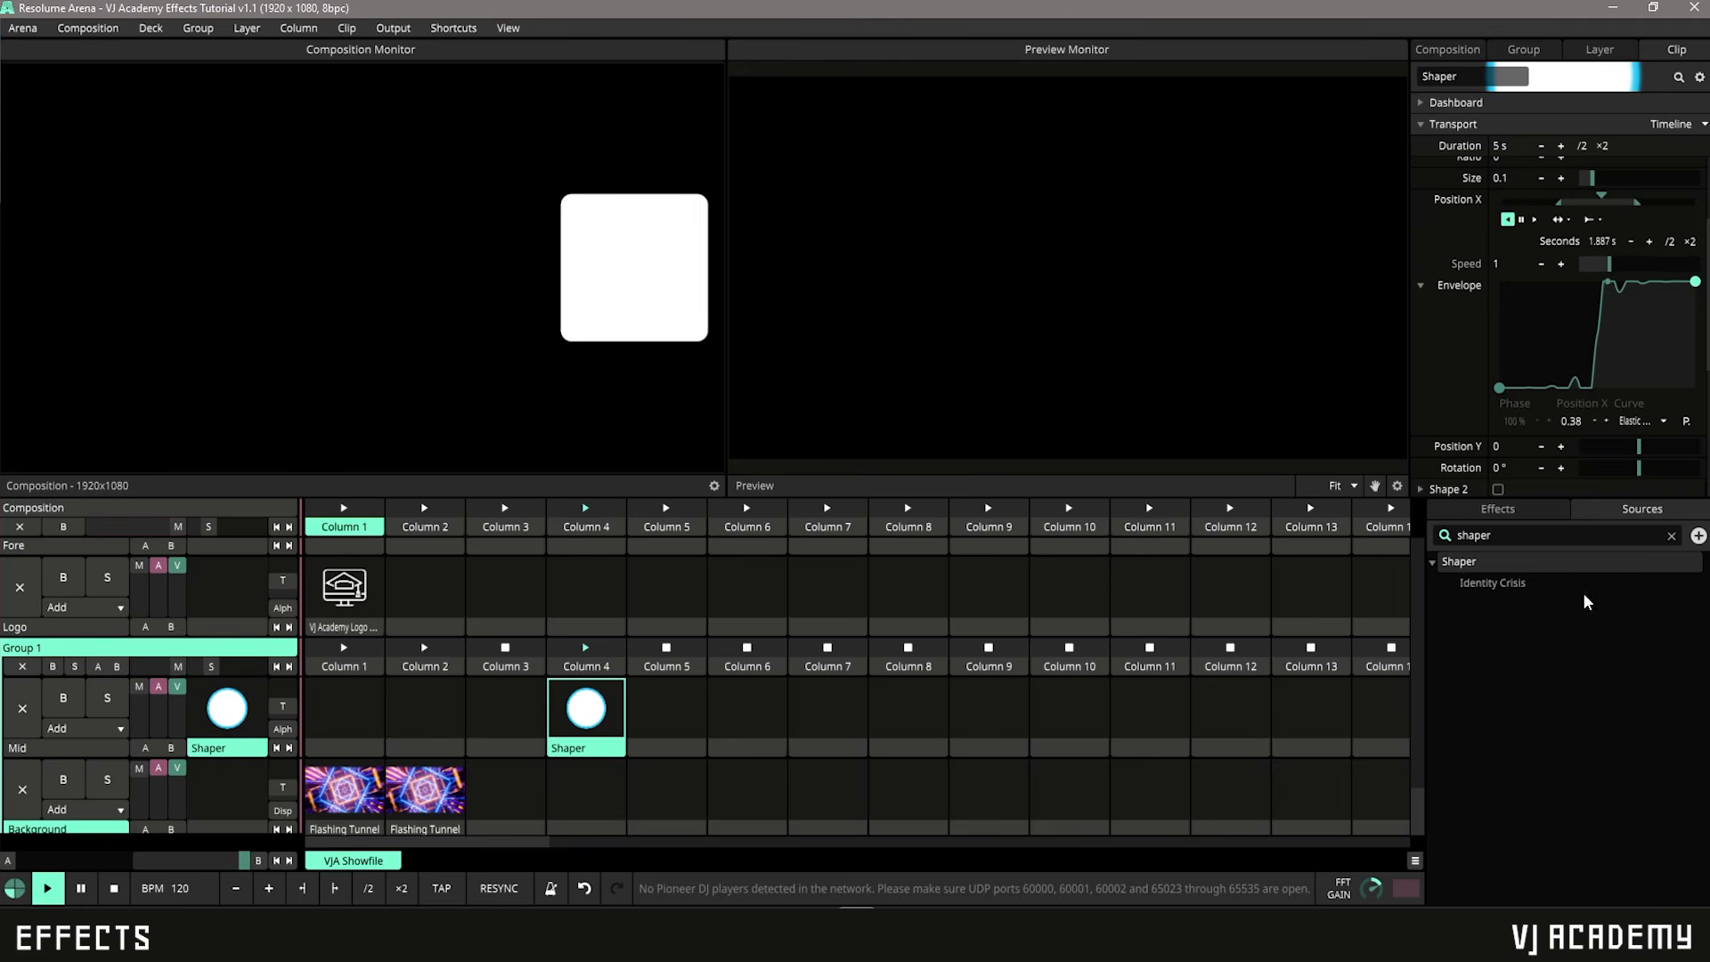
pyautogui.click(1634, 422)
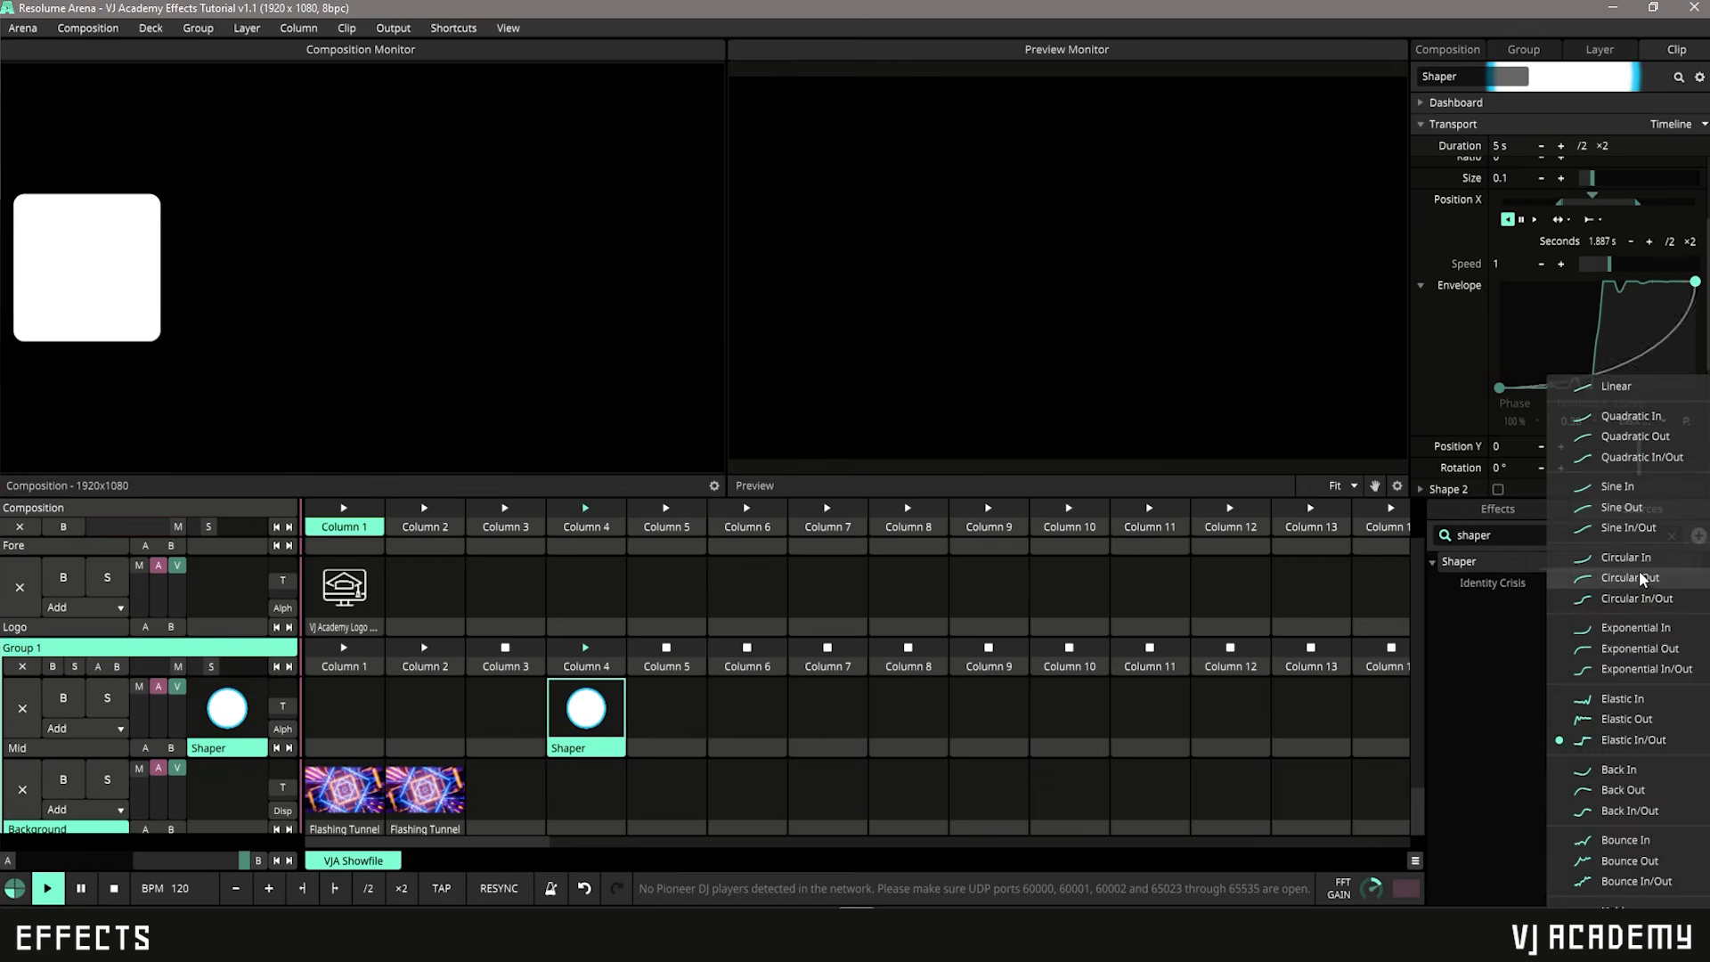
pyautogui.click(1660, 458)
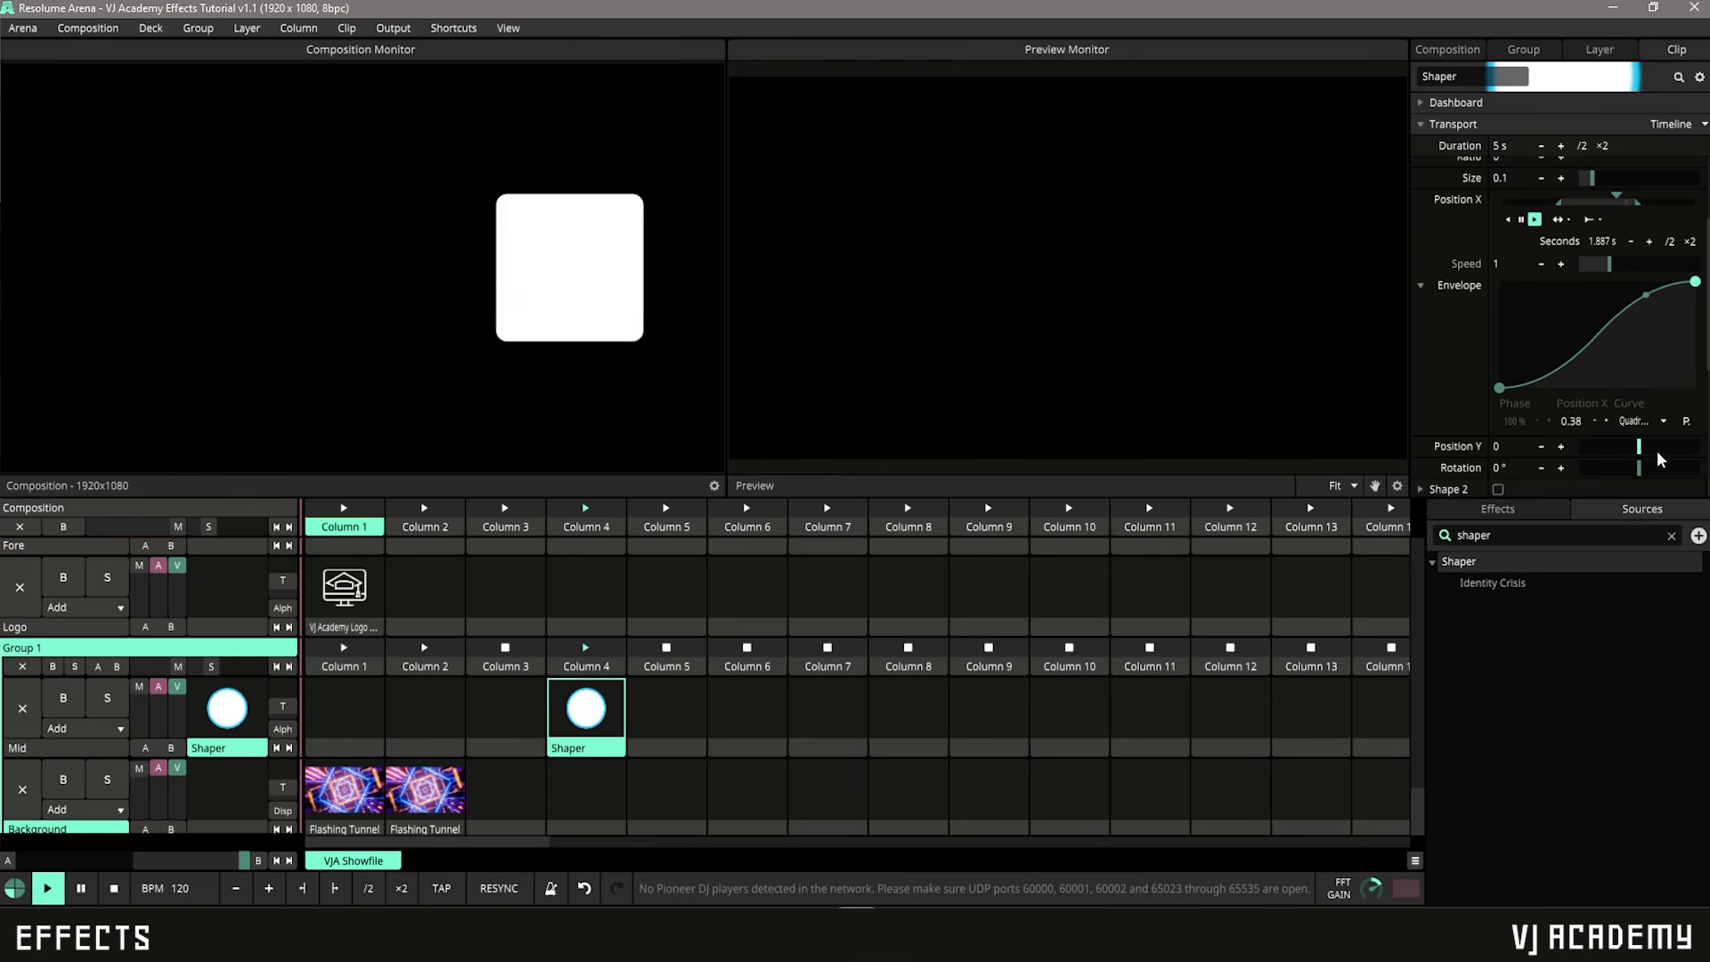
# Step: Load the ADSR preset into the Position X envelope
pyautogui.click(1687, 423)
pyautogui.click(1689, 428)
pyautogui.click(1687, 423)
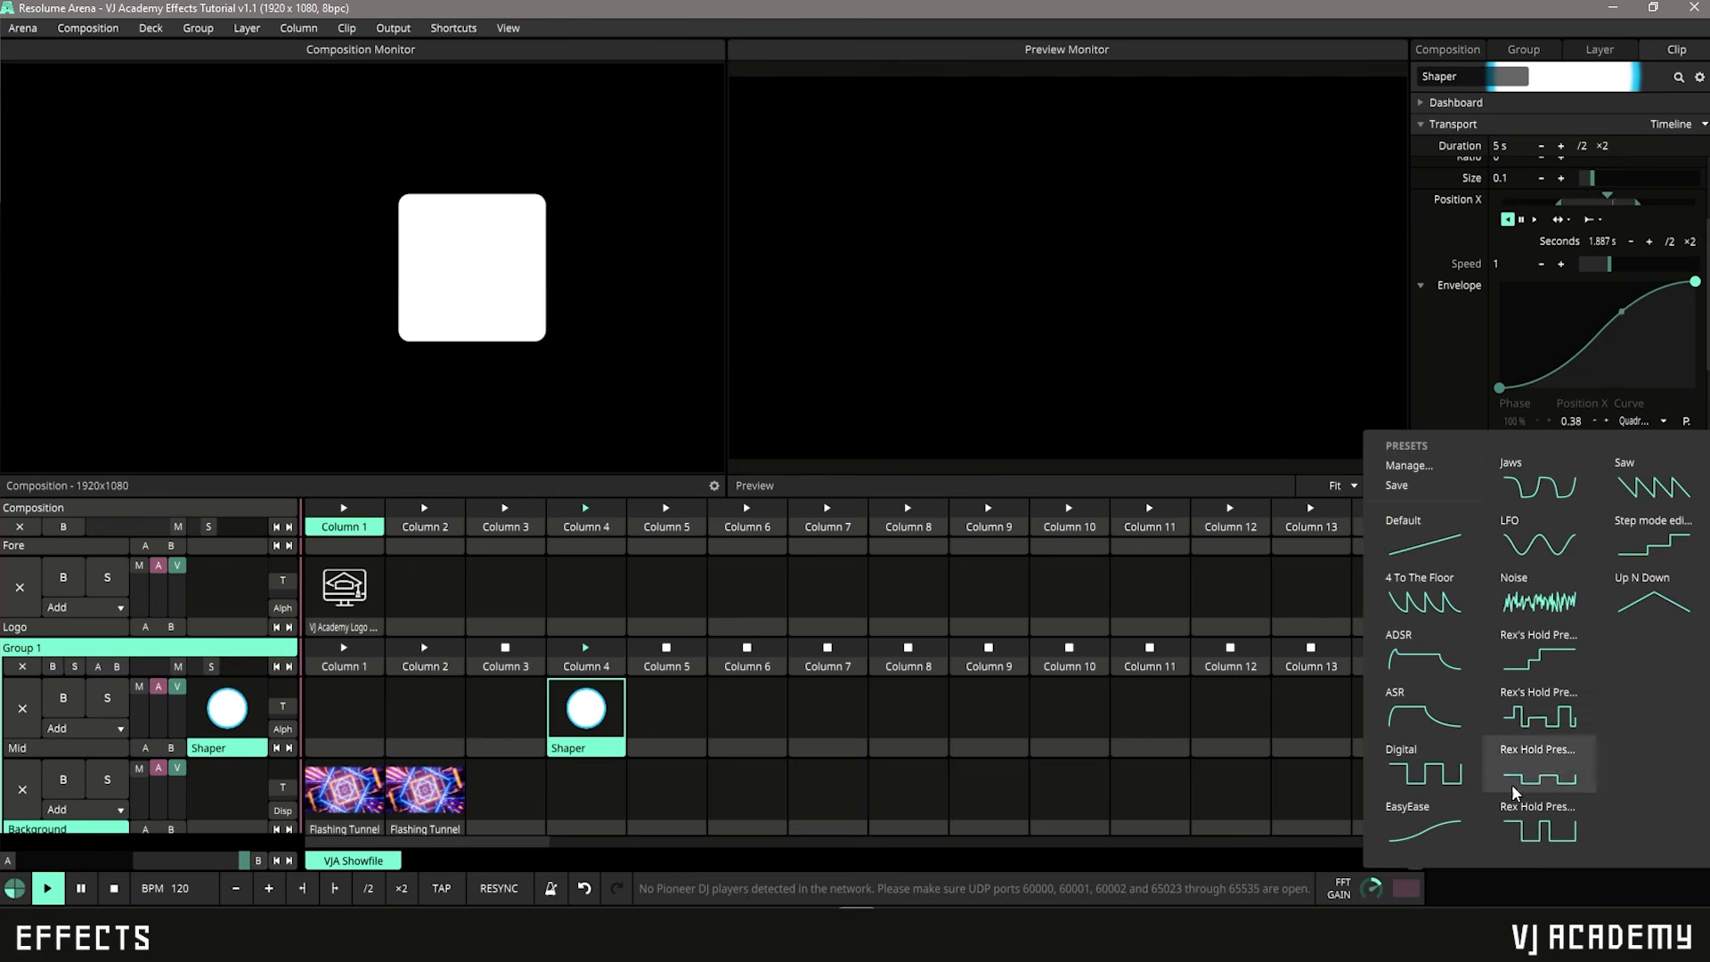
pyautogui.click(1420, 692)
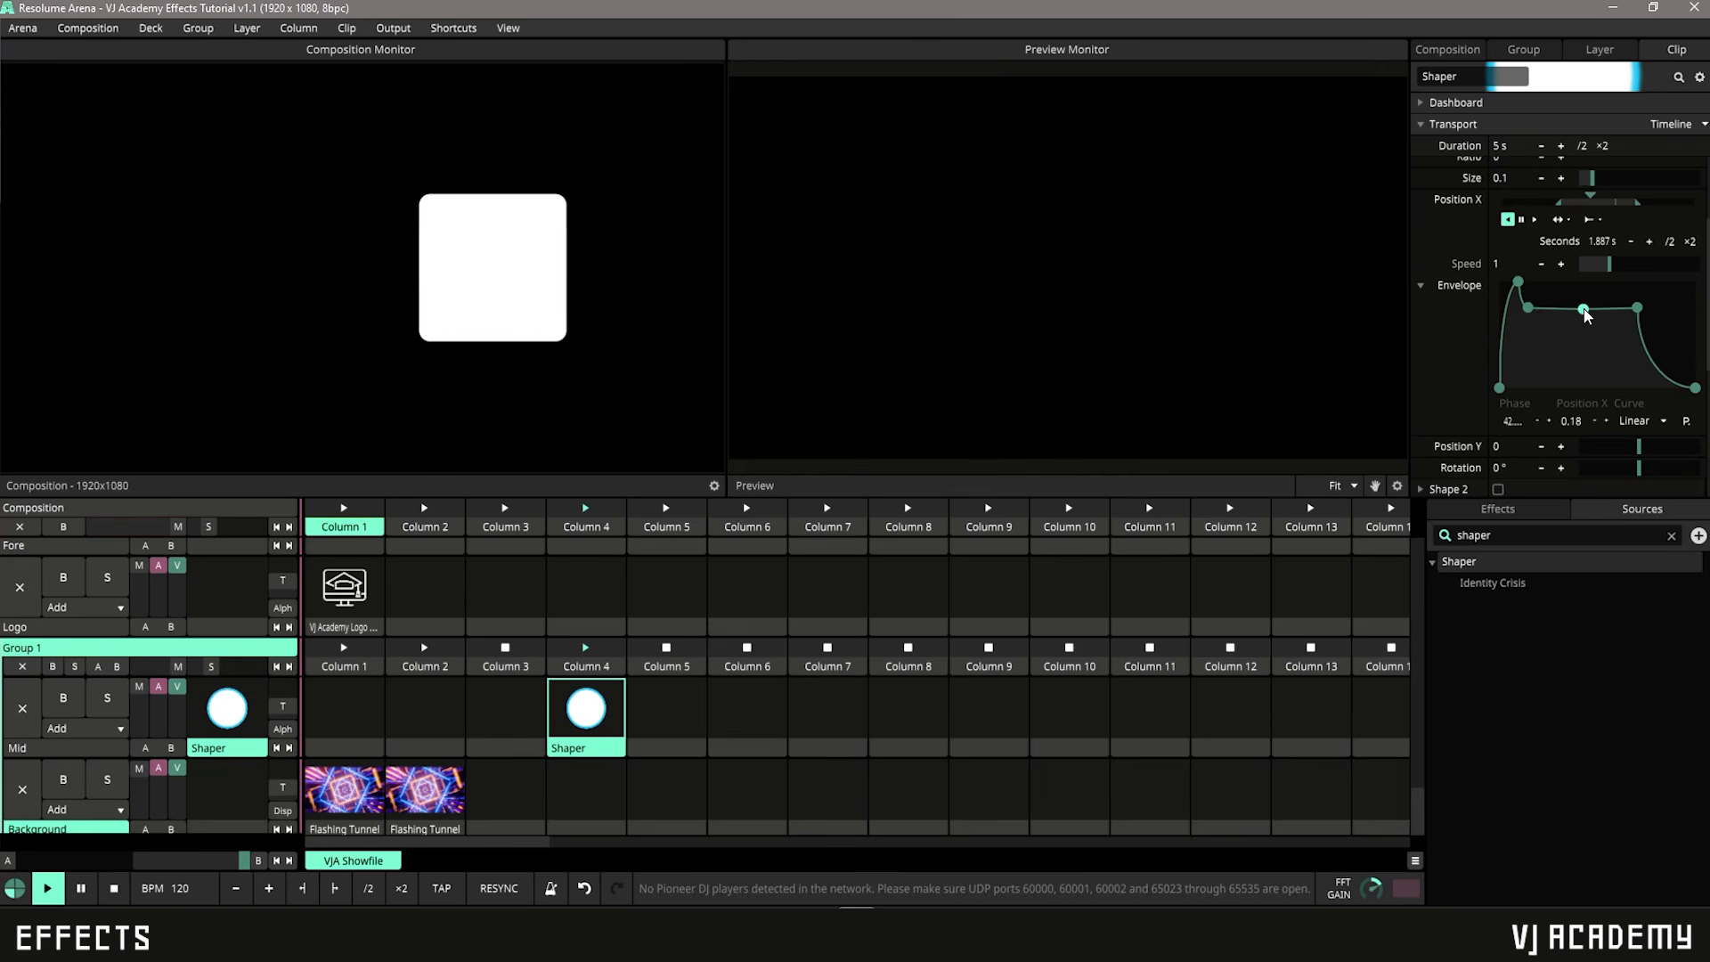
# Step: Reshape the envelope into two 0.38 peaks around a -0.3 dip, removing the decay keyframe and giving the first peak a Sine In/Out curve
pyautogui.moveTo(1584, 313); pyautogui.dragTo(1577, 378)
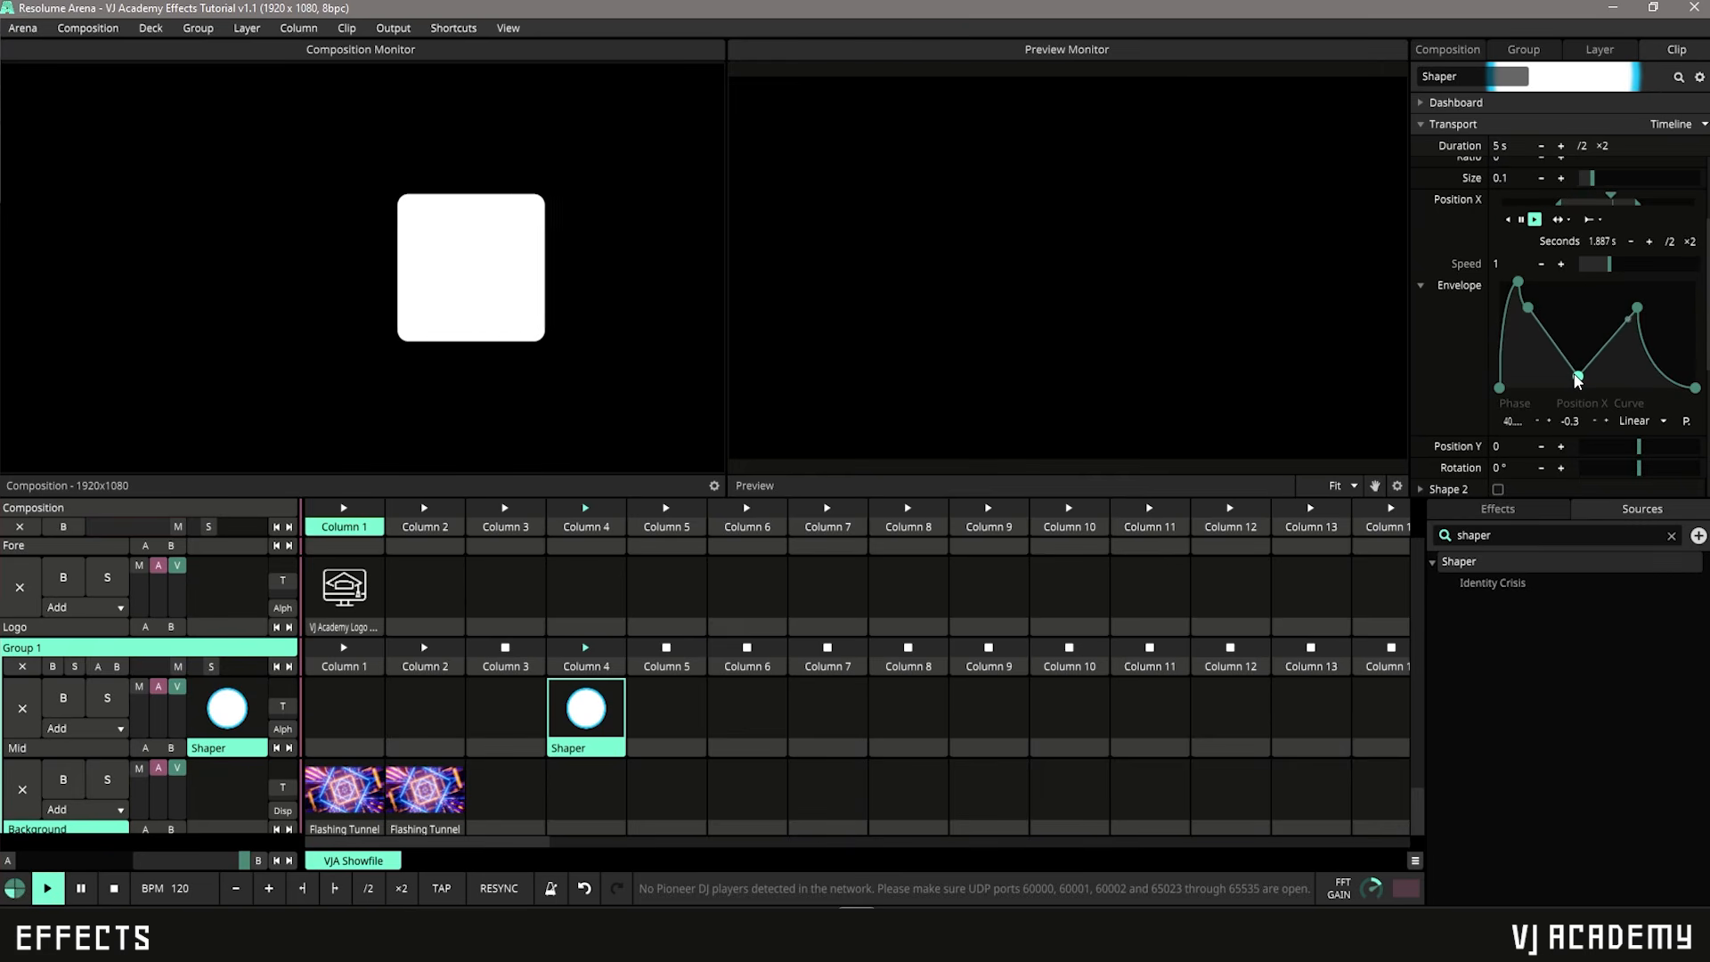
pyautogui.rightClick(1528, 309)
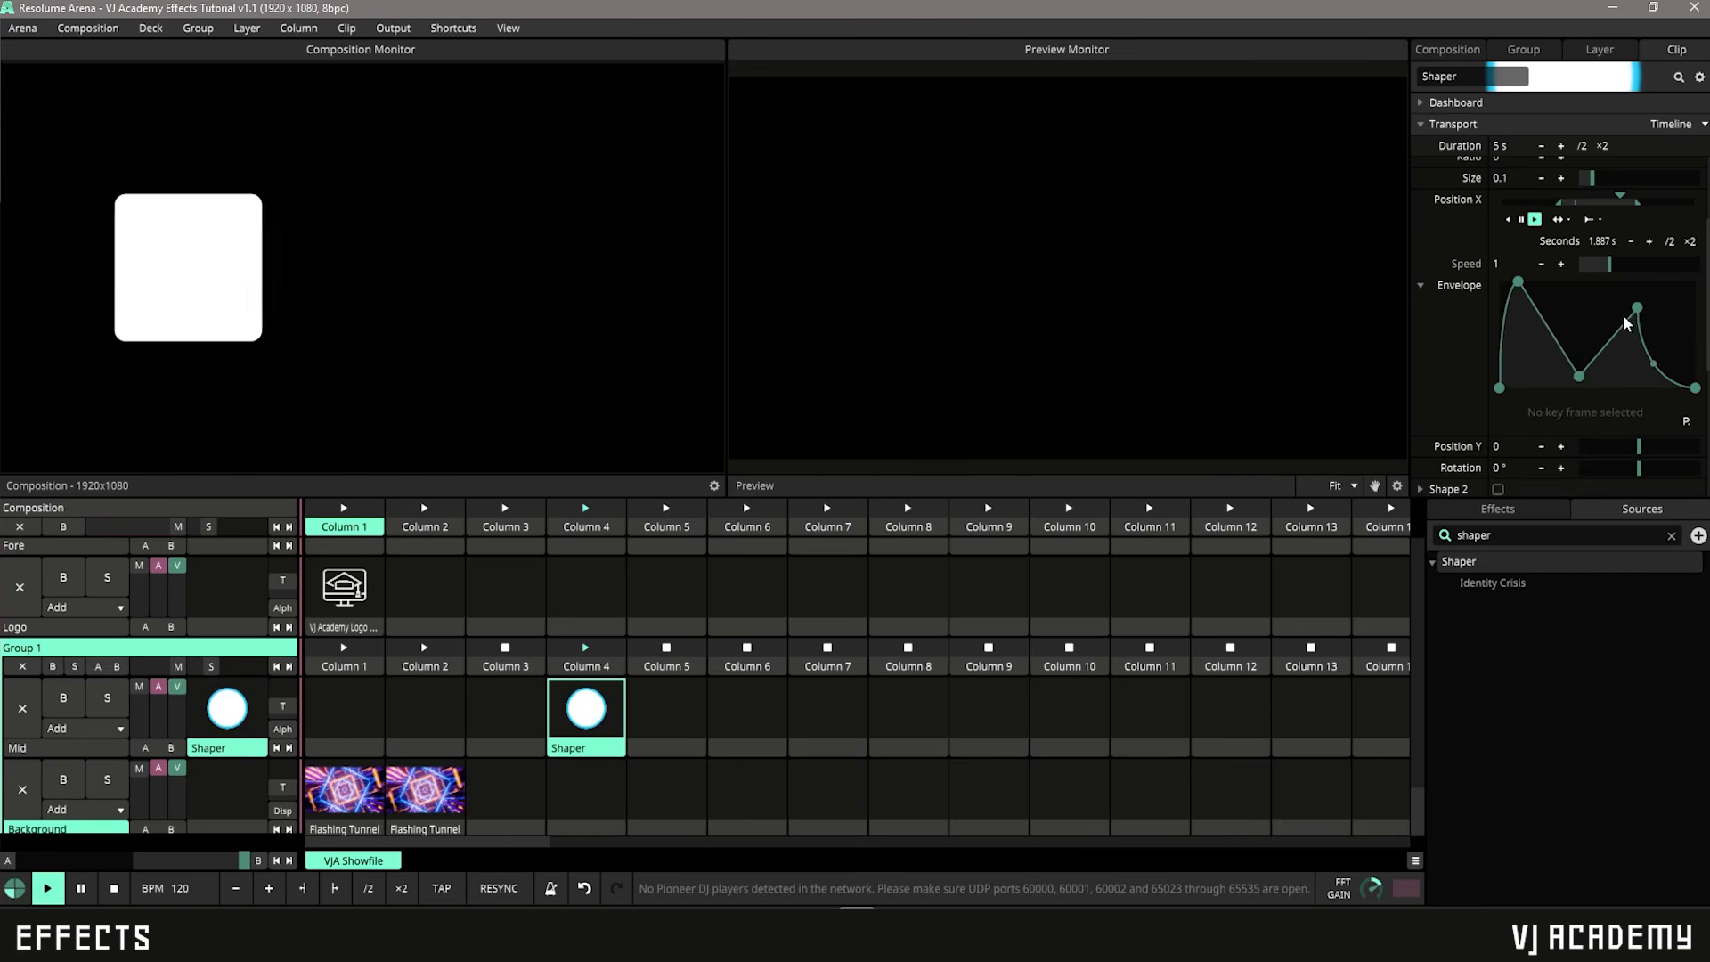
pyautogui.moveTo(1637, 308); pyautogui.dragTo(1641, 280)
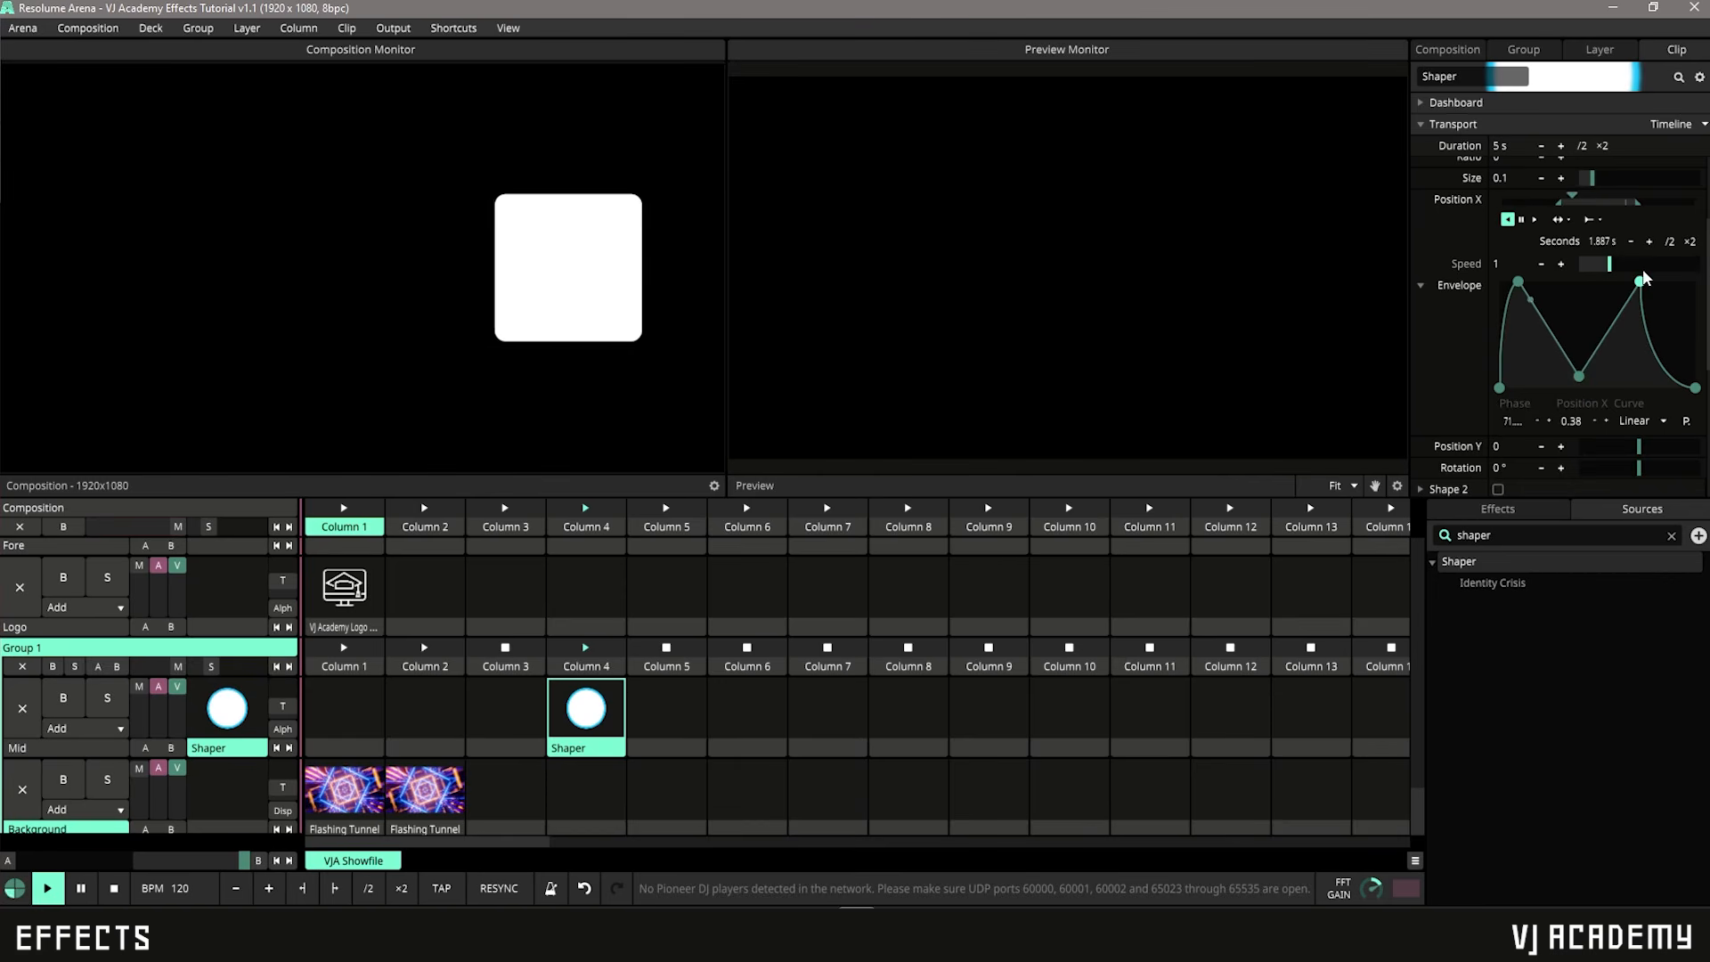
pyautogui.moveTo(1518, 281); pyautogui.dragTo(1543, 281)
pyautogui.click(1648, 420)
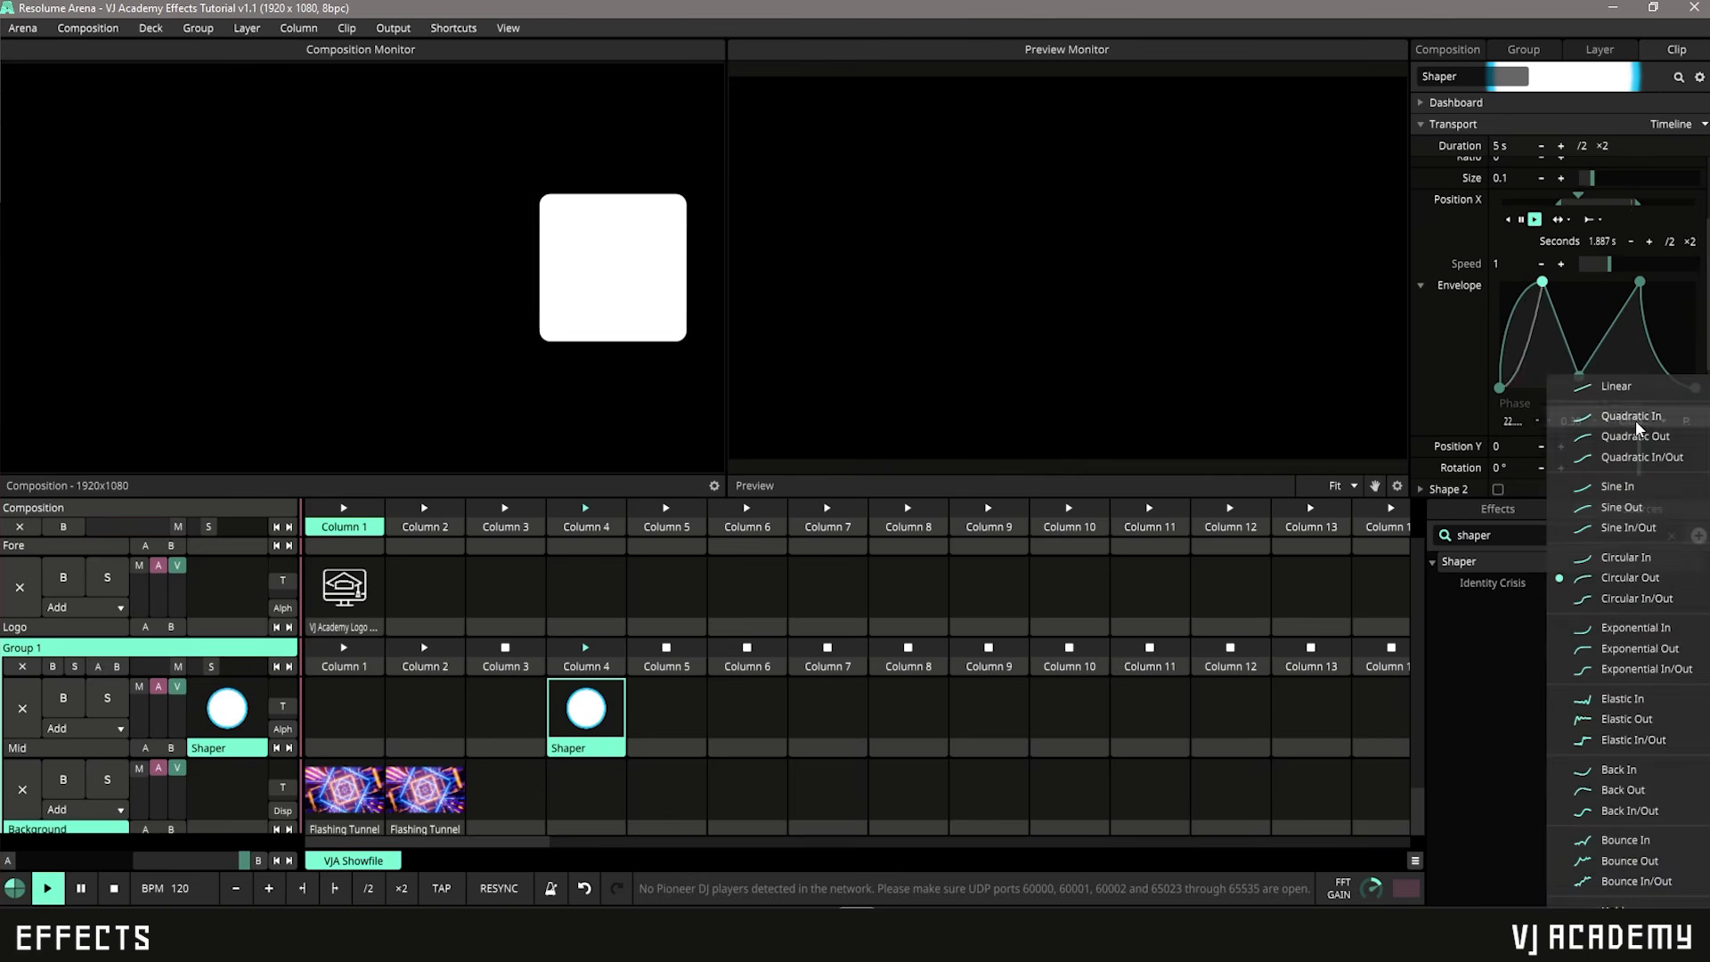
pyautogui.click(1633, 527)
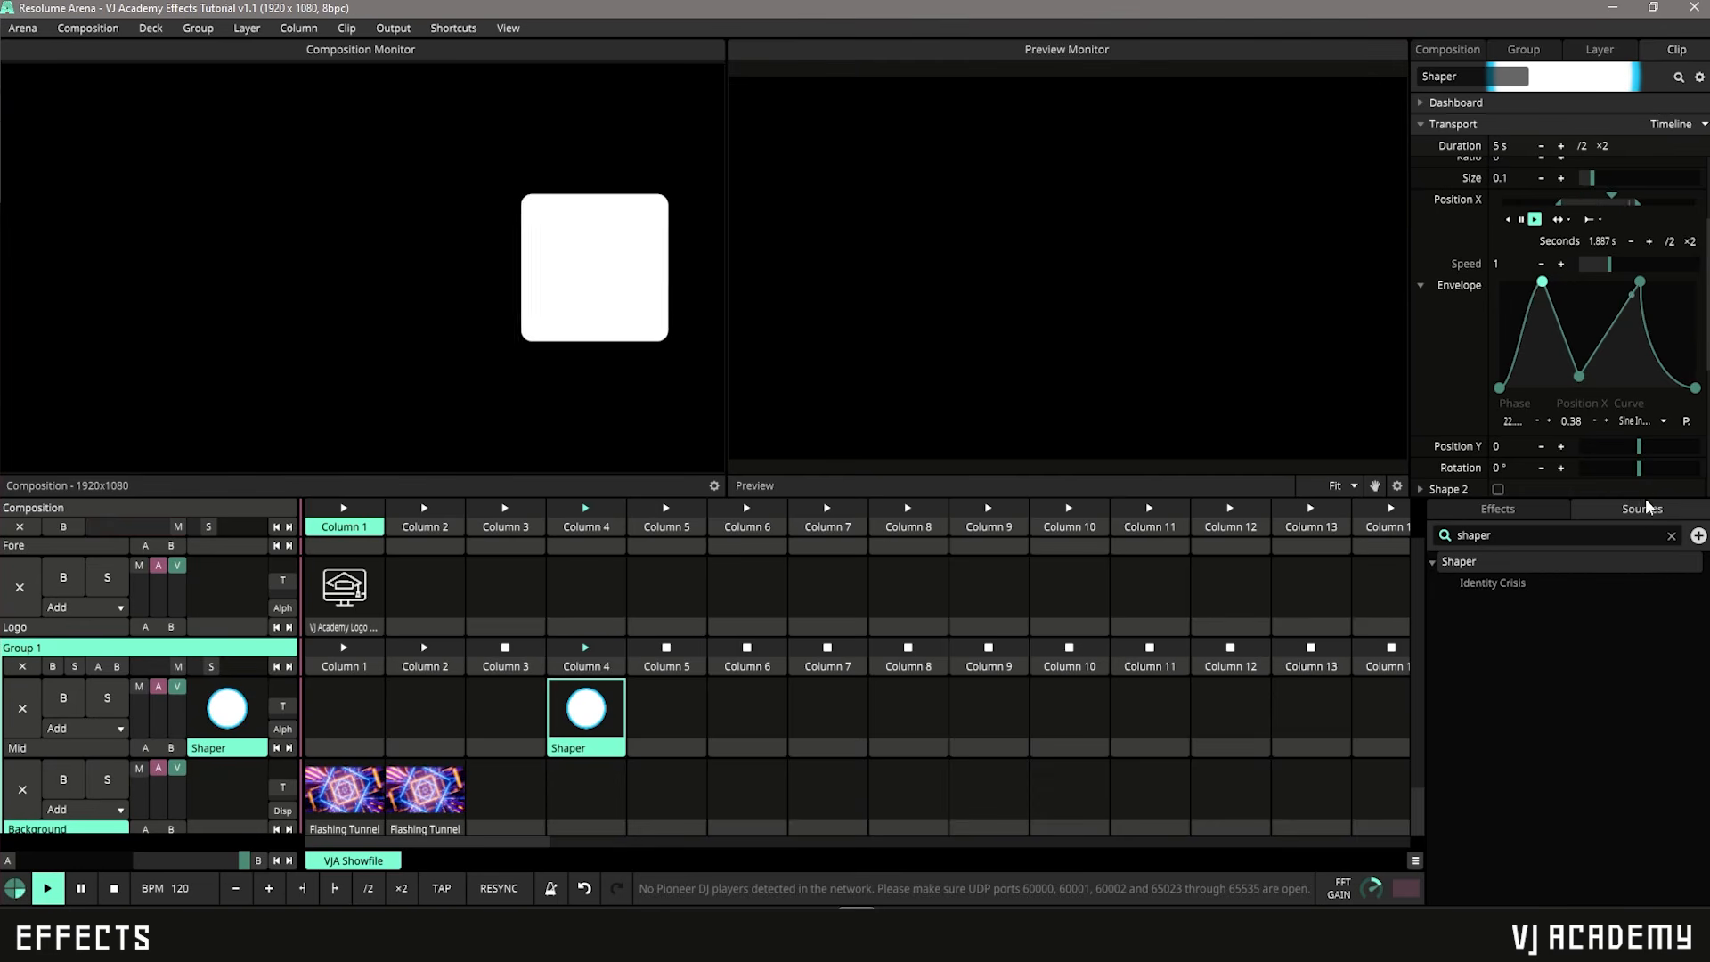
# Step: Review the list of saved envelope presets in the preset manager and leave it without changes
pyautogui.click(1685, 420)
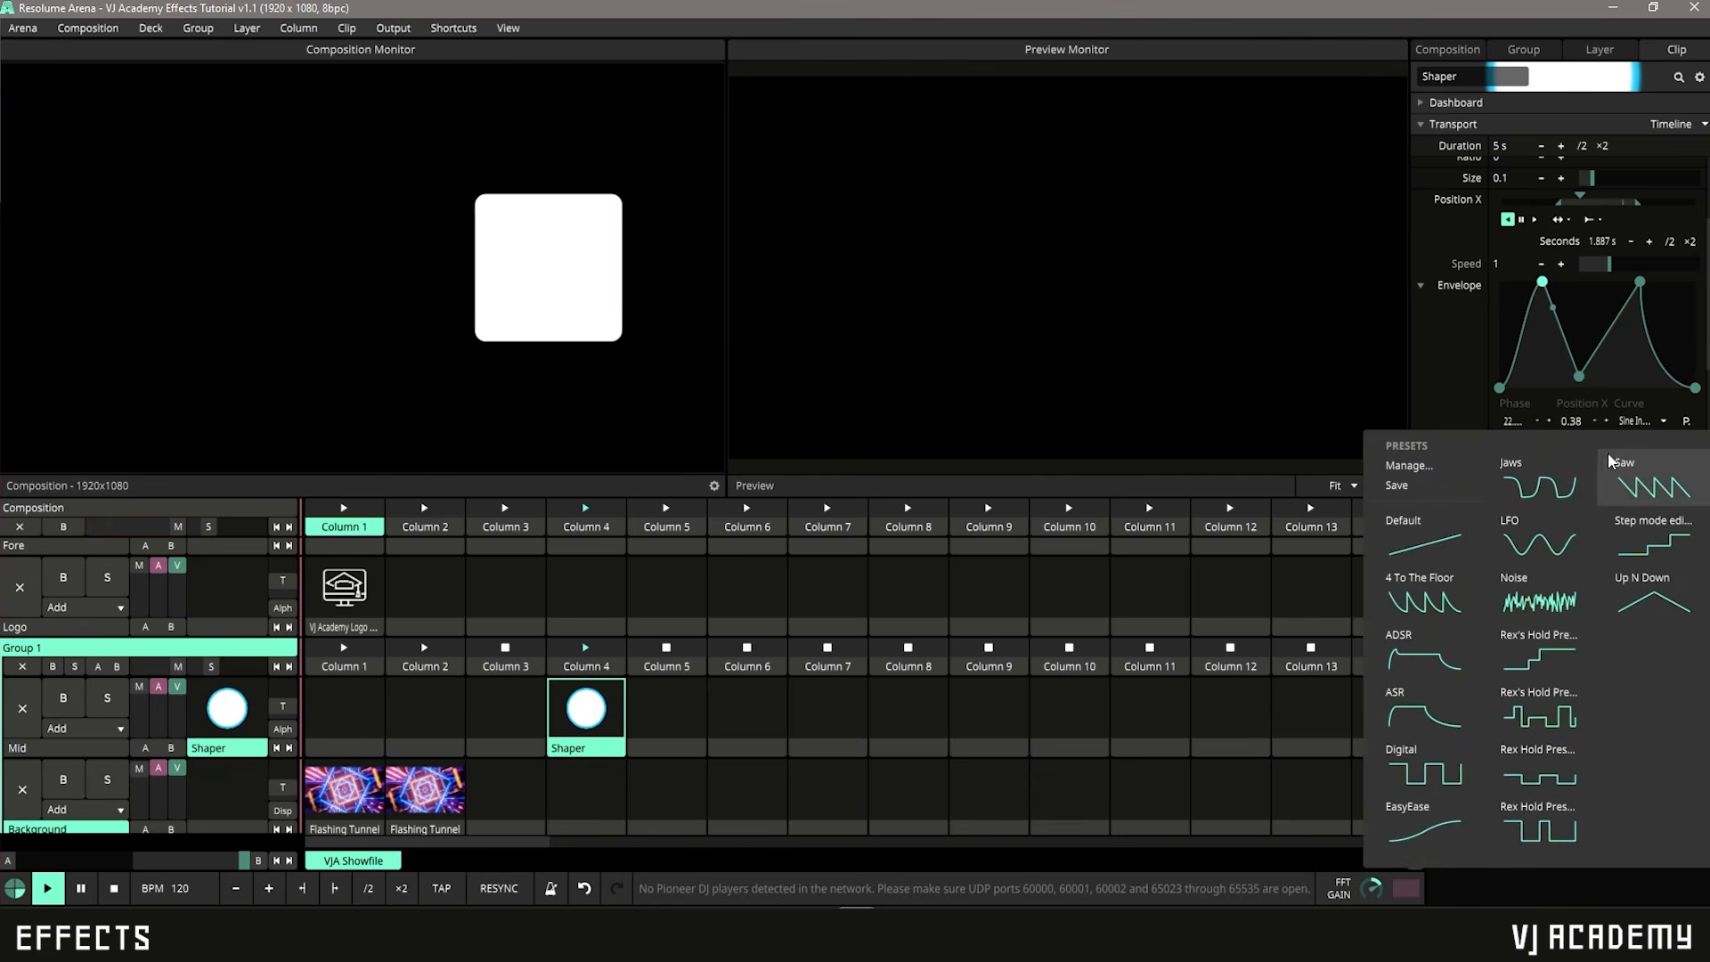
pyautogui.click(1416, 465)
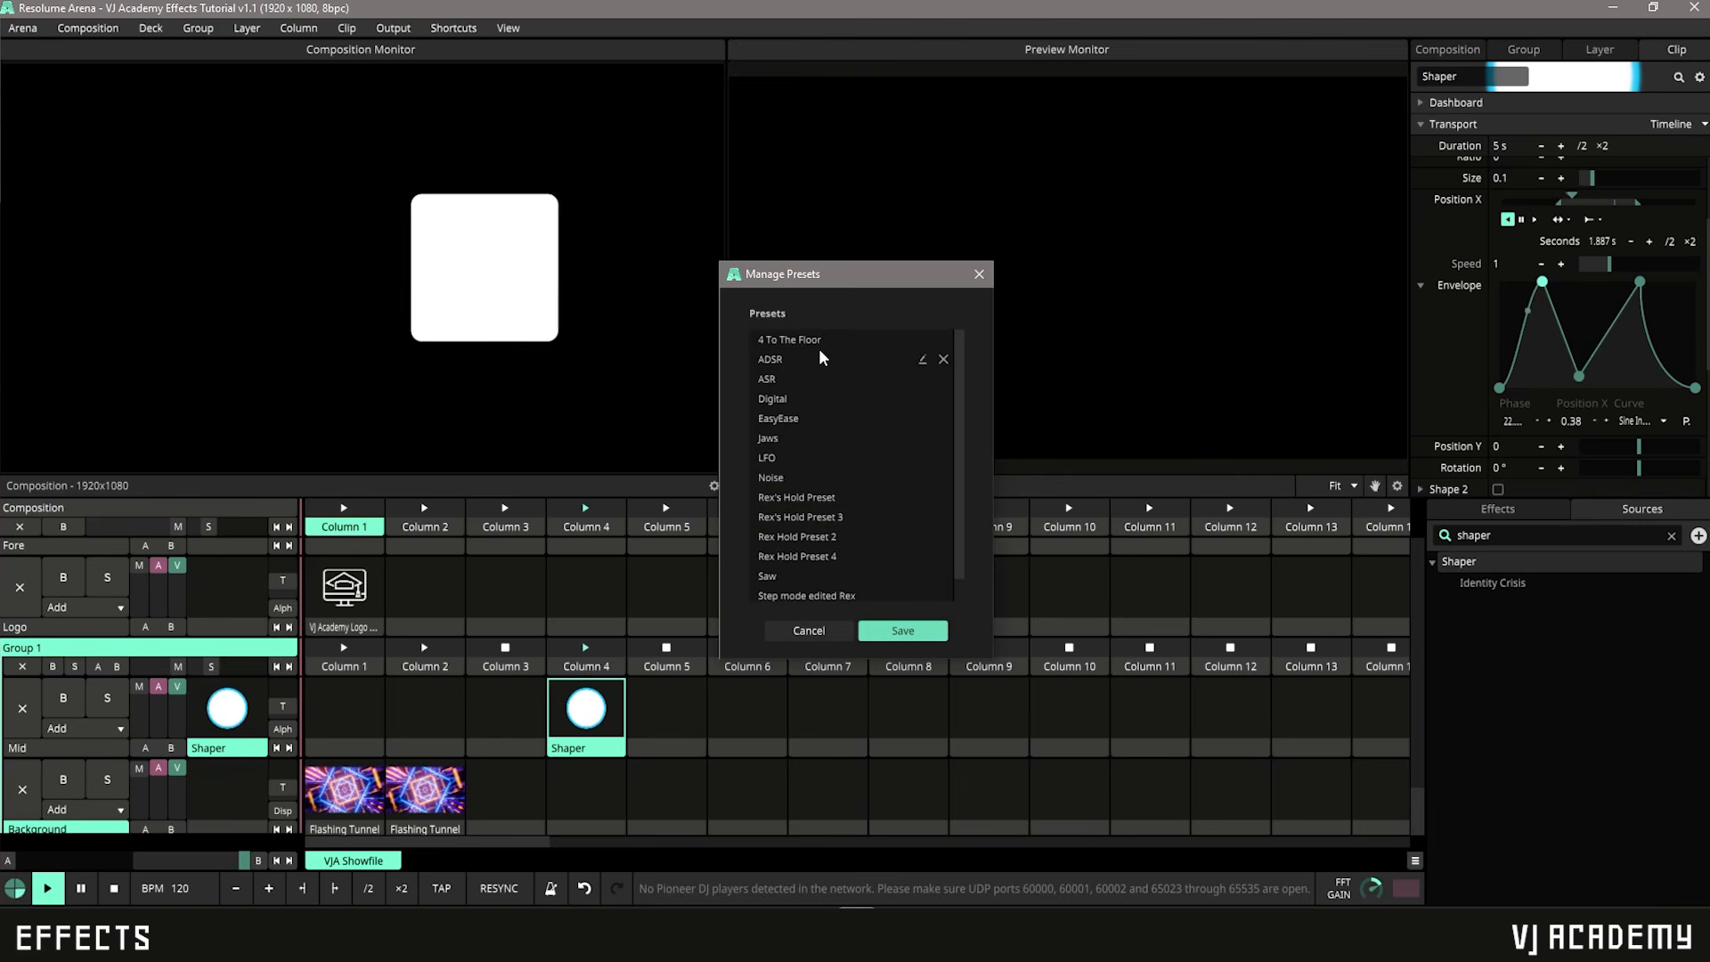
pyautogui.scroll(-1, 802, 499)
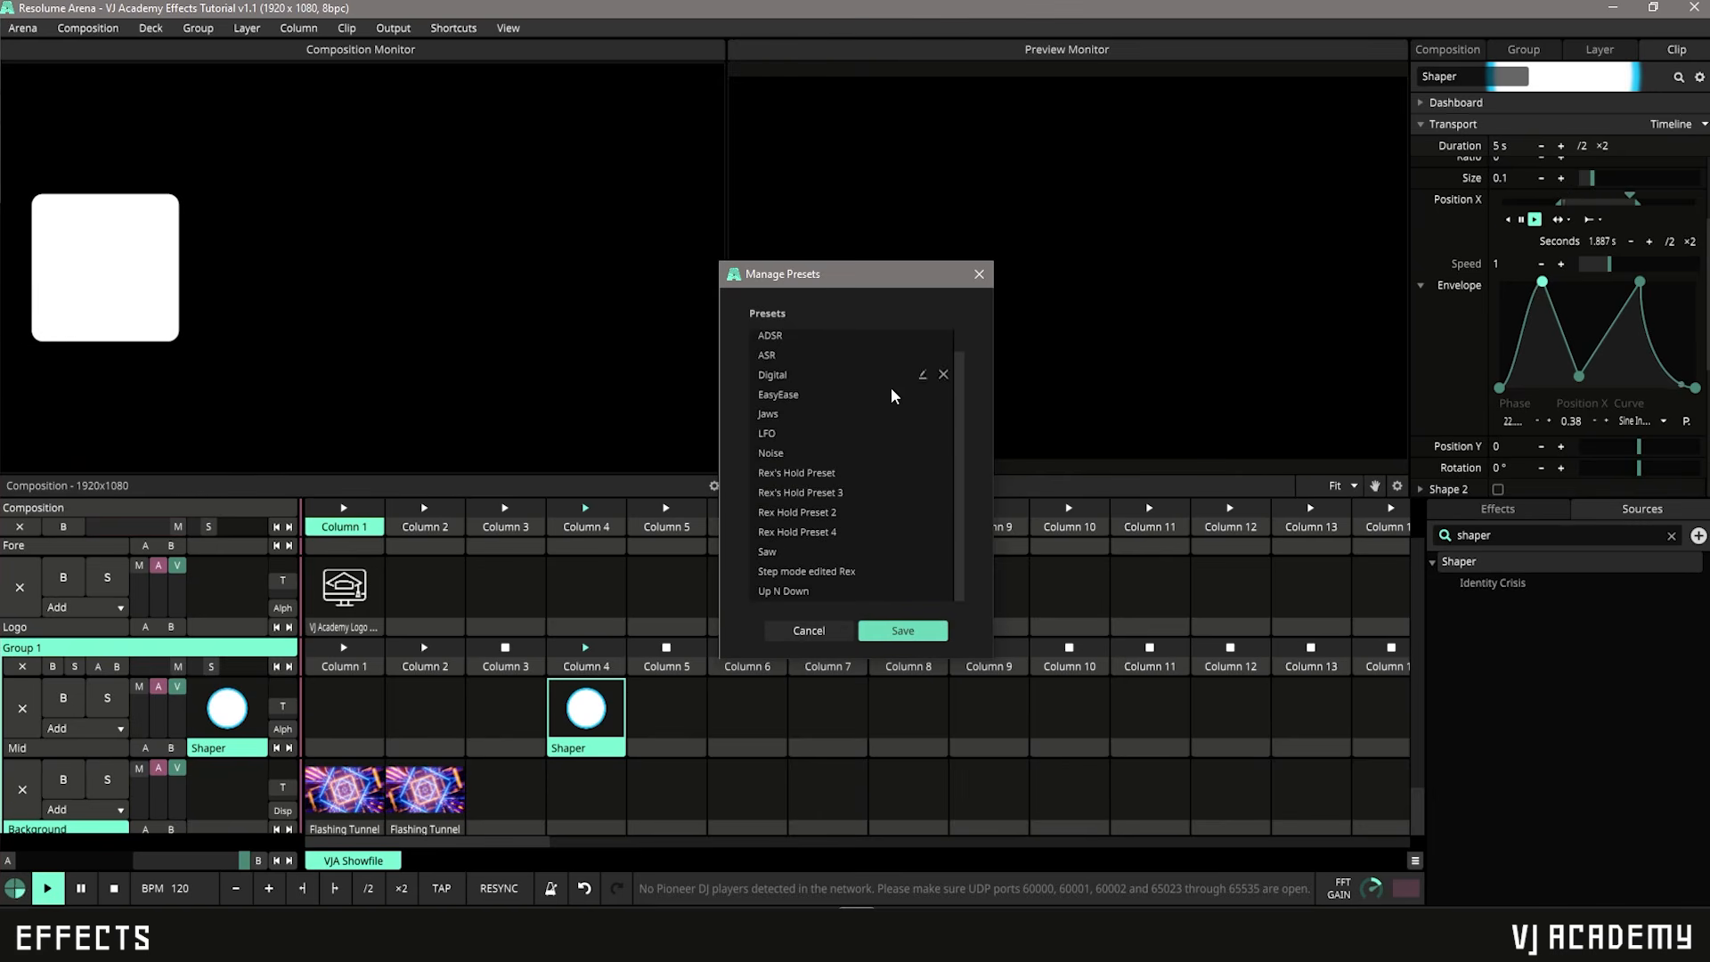
pyautogui.click(811, 630)
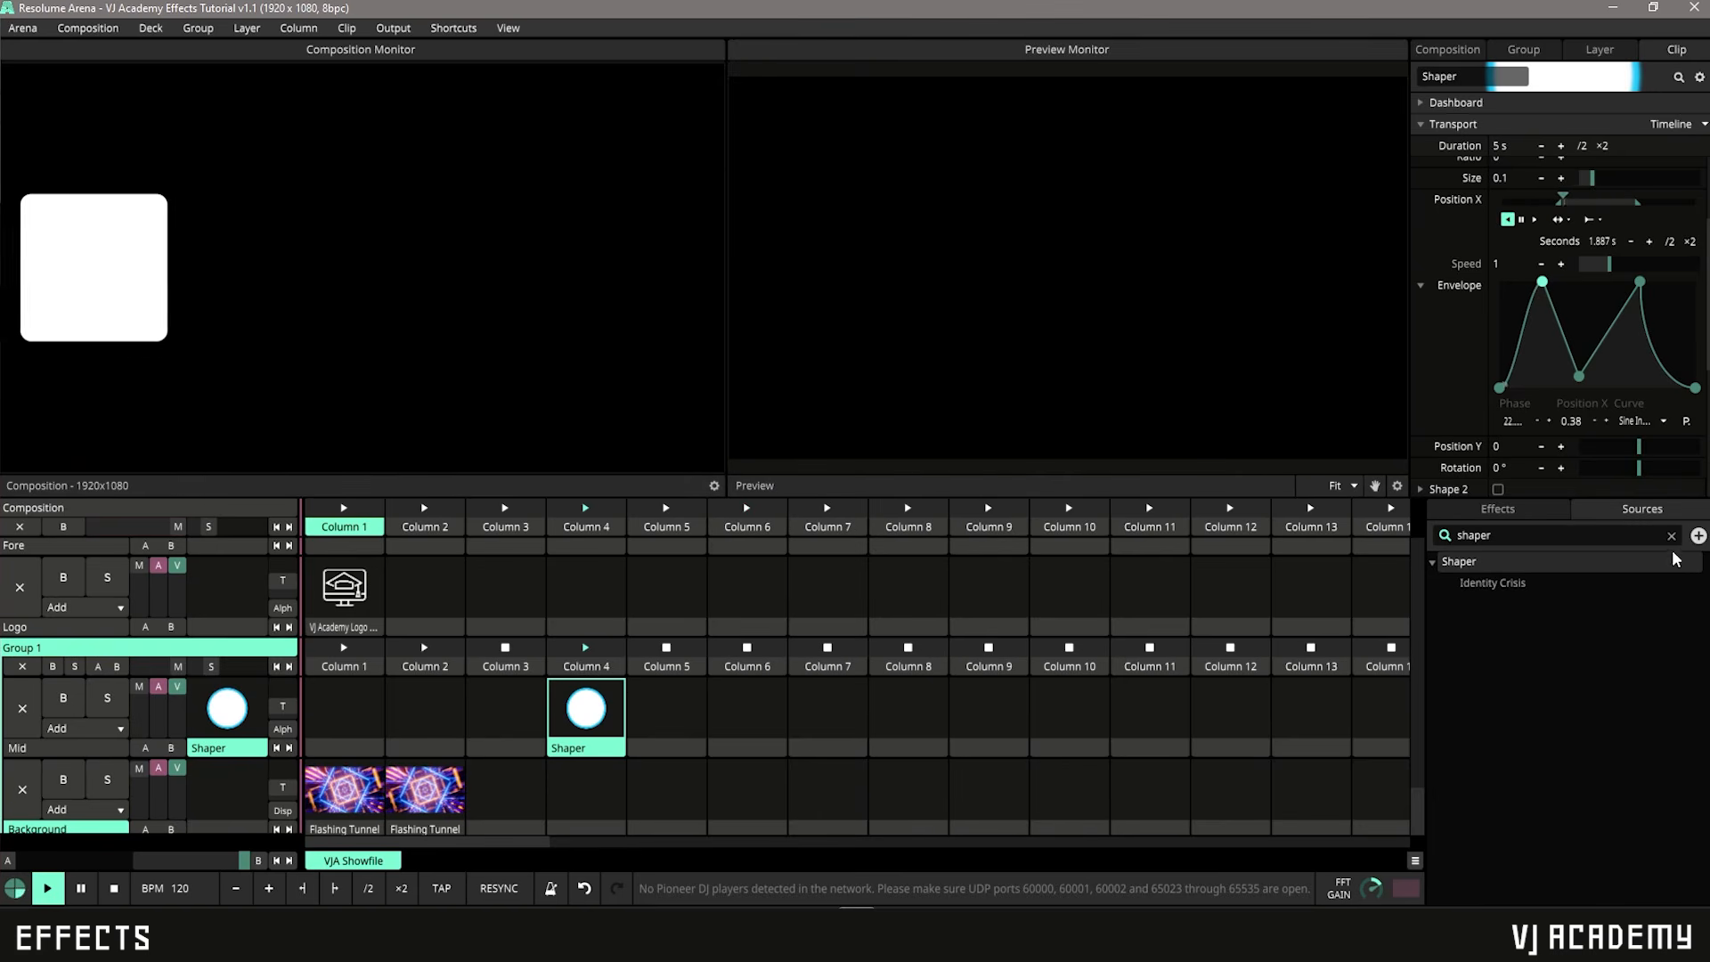
# Step: Save the customised Position X envelope as a preset named "Tutorial Example1"
pyautogui.click(1686, 420)
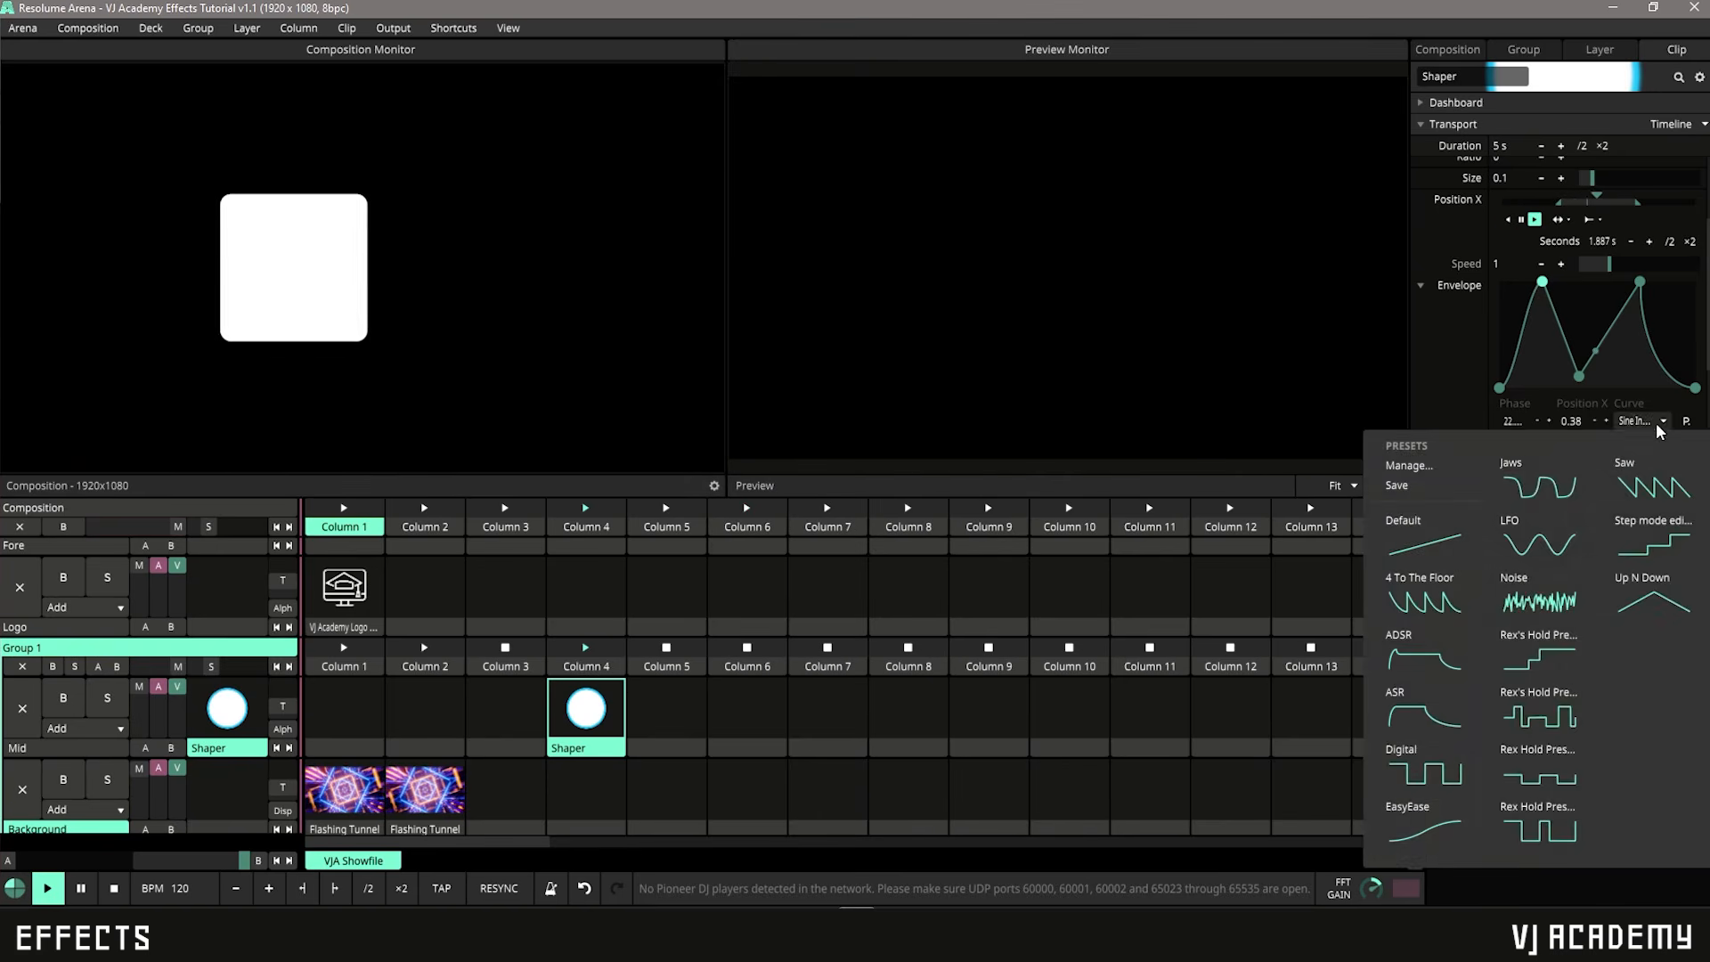
pyautogui.click(1422, 484)
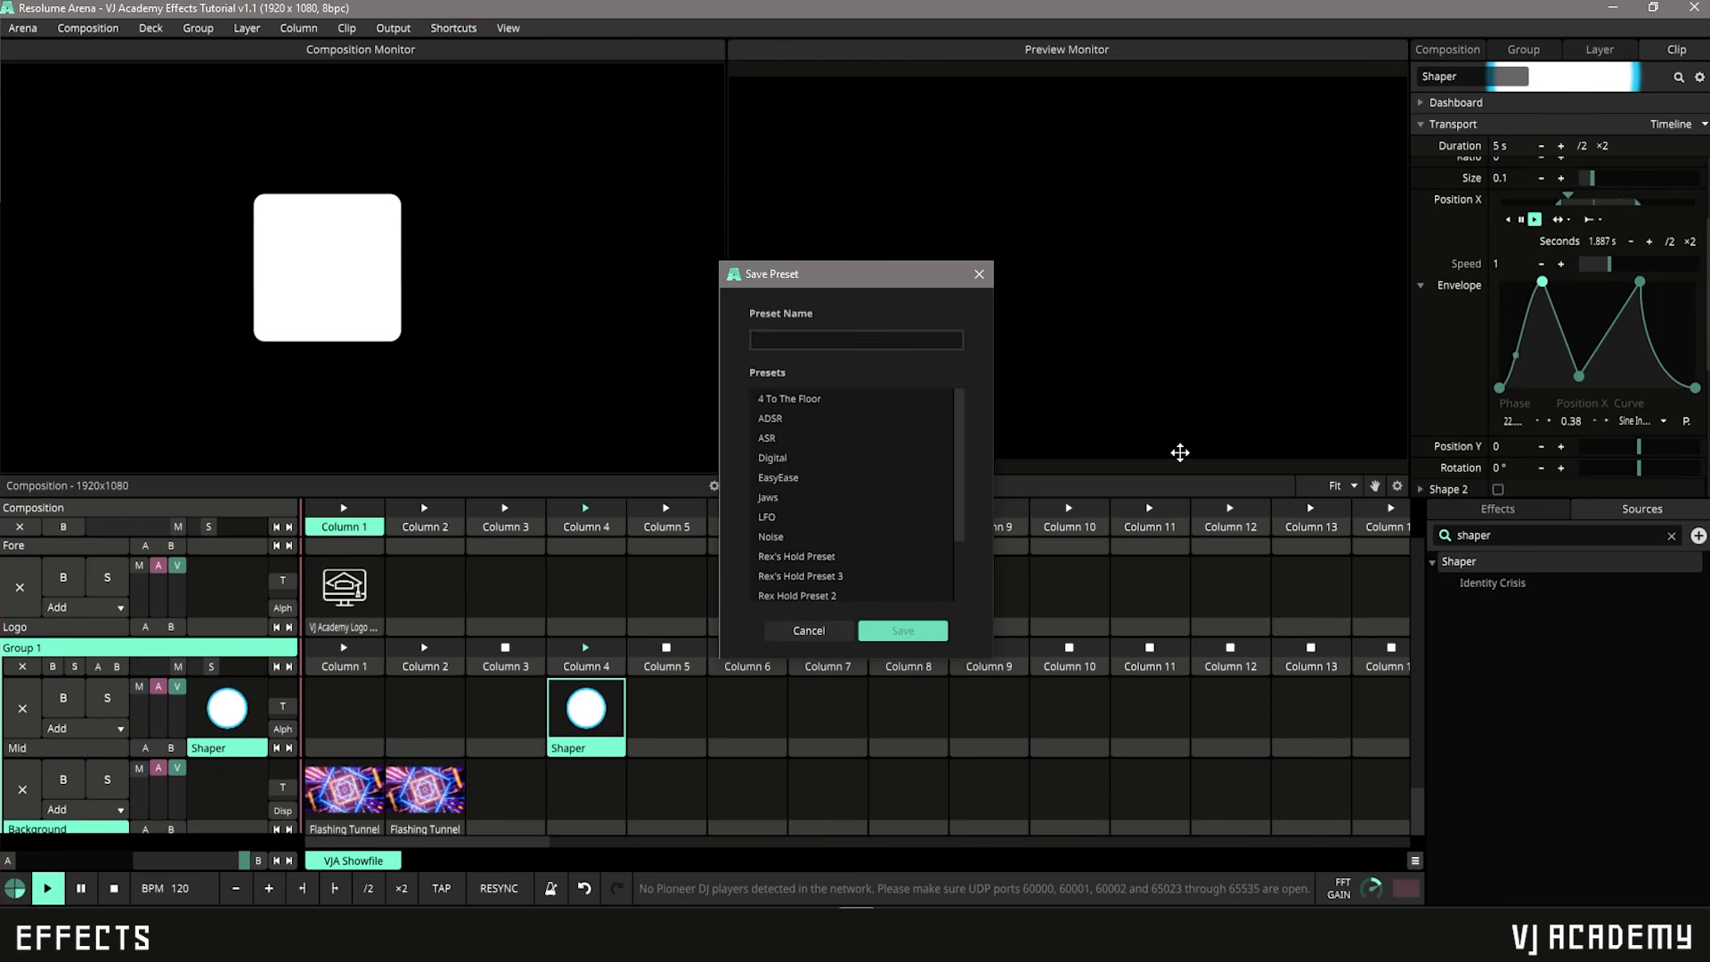
pyautogui.write('Tutorial Example1')
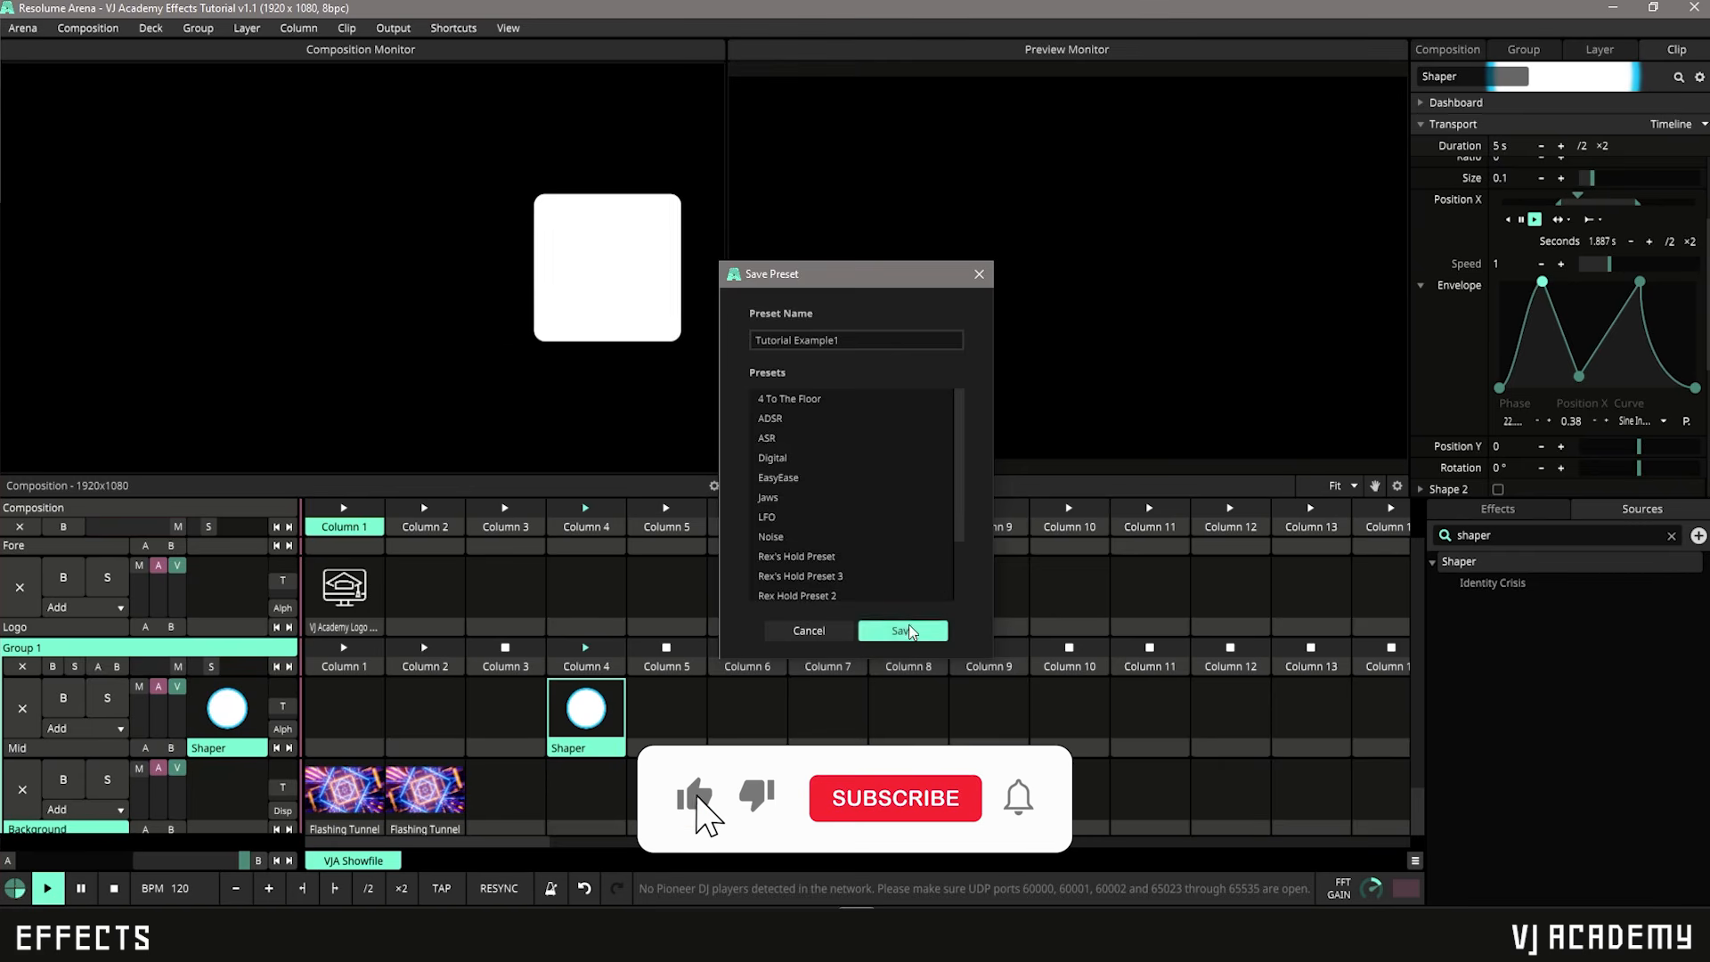
pyautogui.click(909, 629)
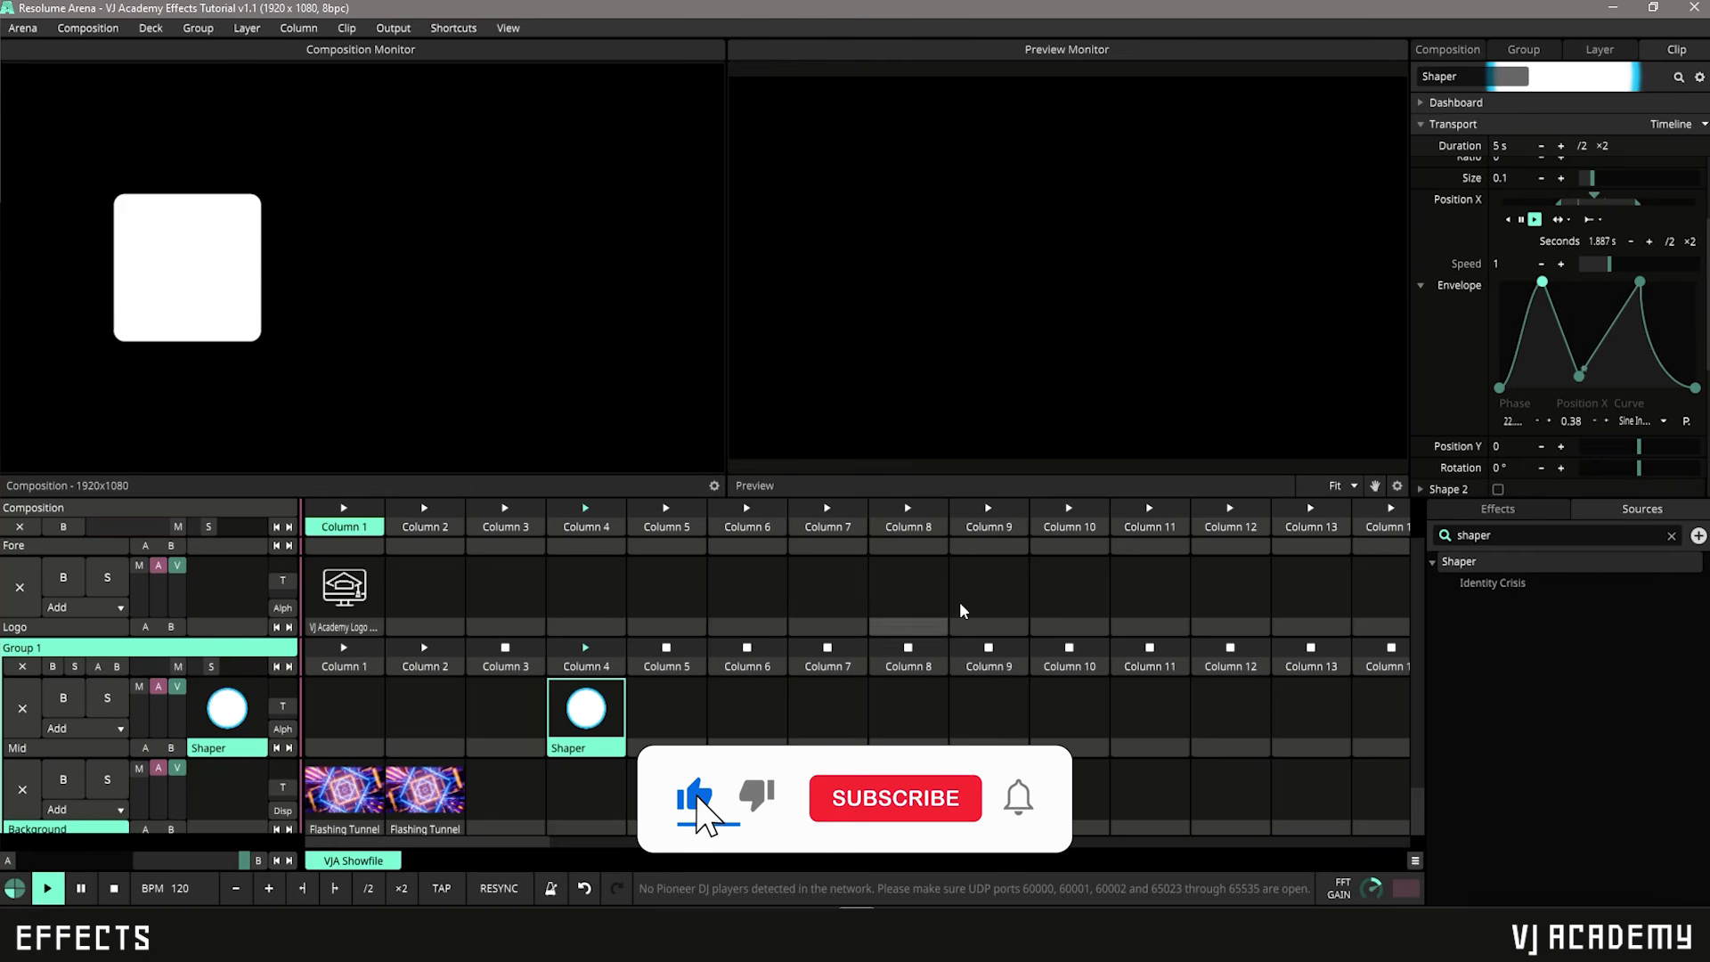
pyautogui.click(1684, 422)
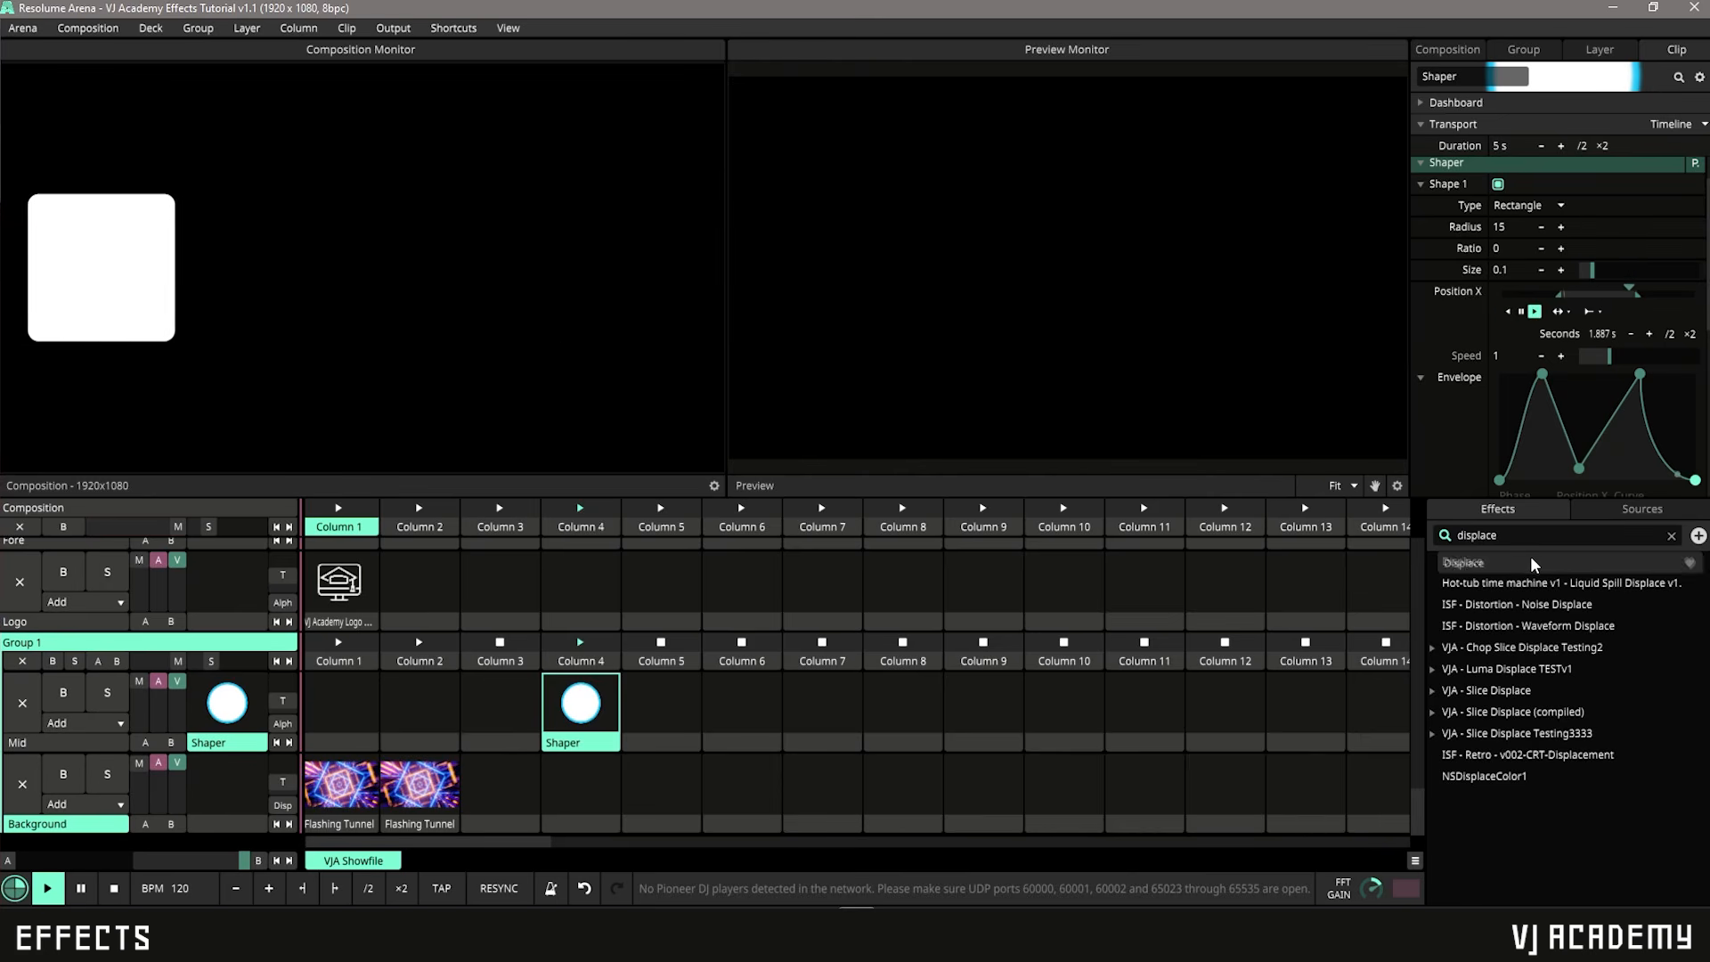
# Step: Add the Displace effect to the second Flashing Tunnel clip on the Background layer and play that clip
pyautogui.moveTo(1545, 601); pyautogui.dragTo(429, 783)
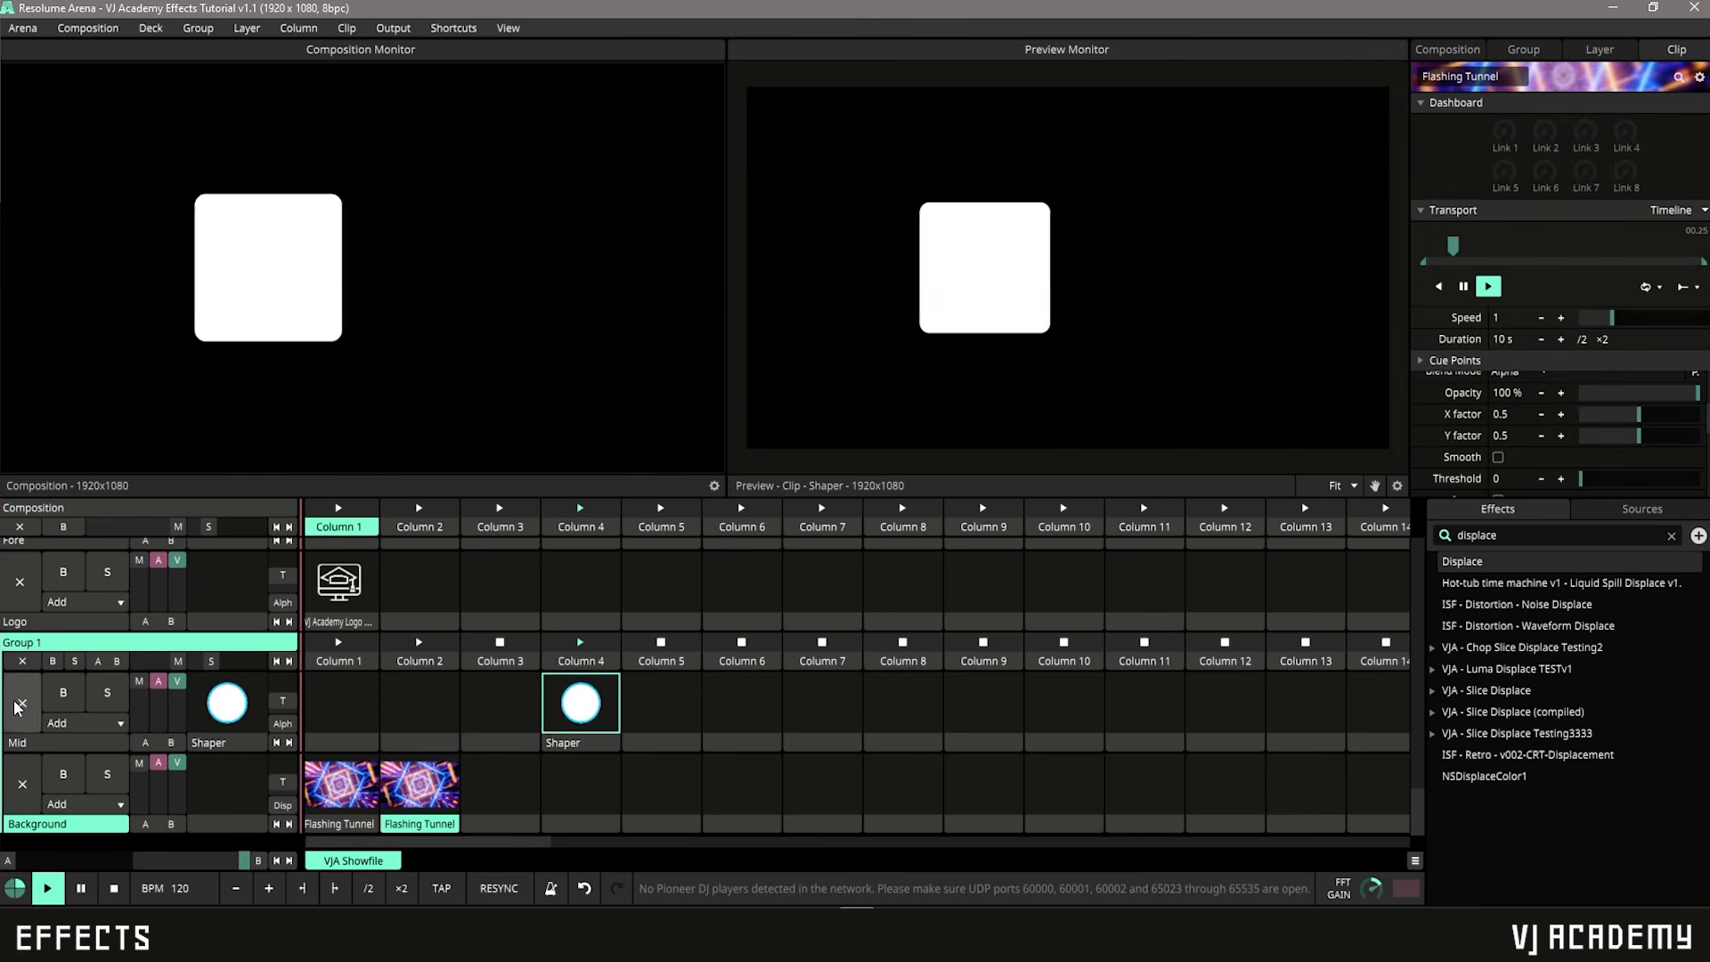
pyautogui.click(420, 784)
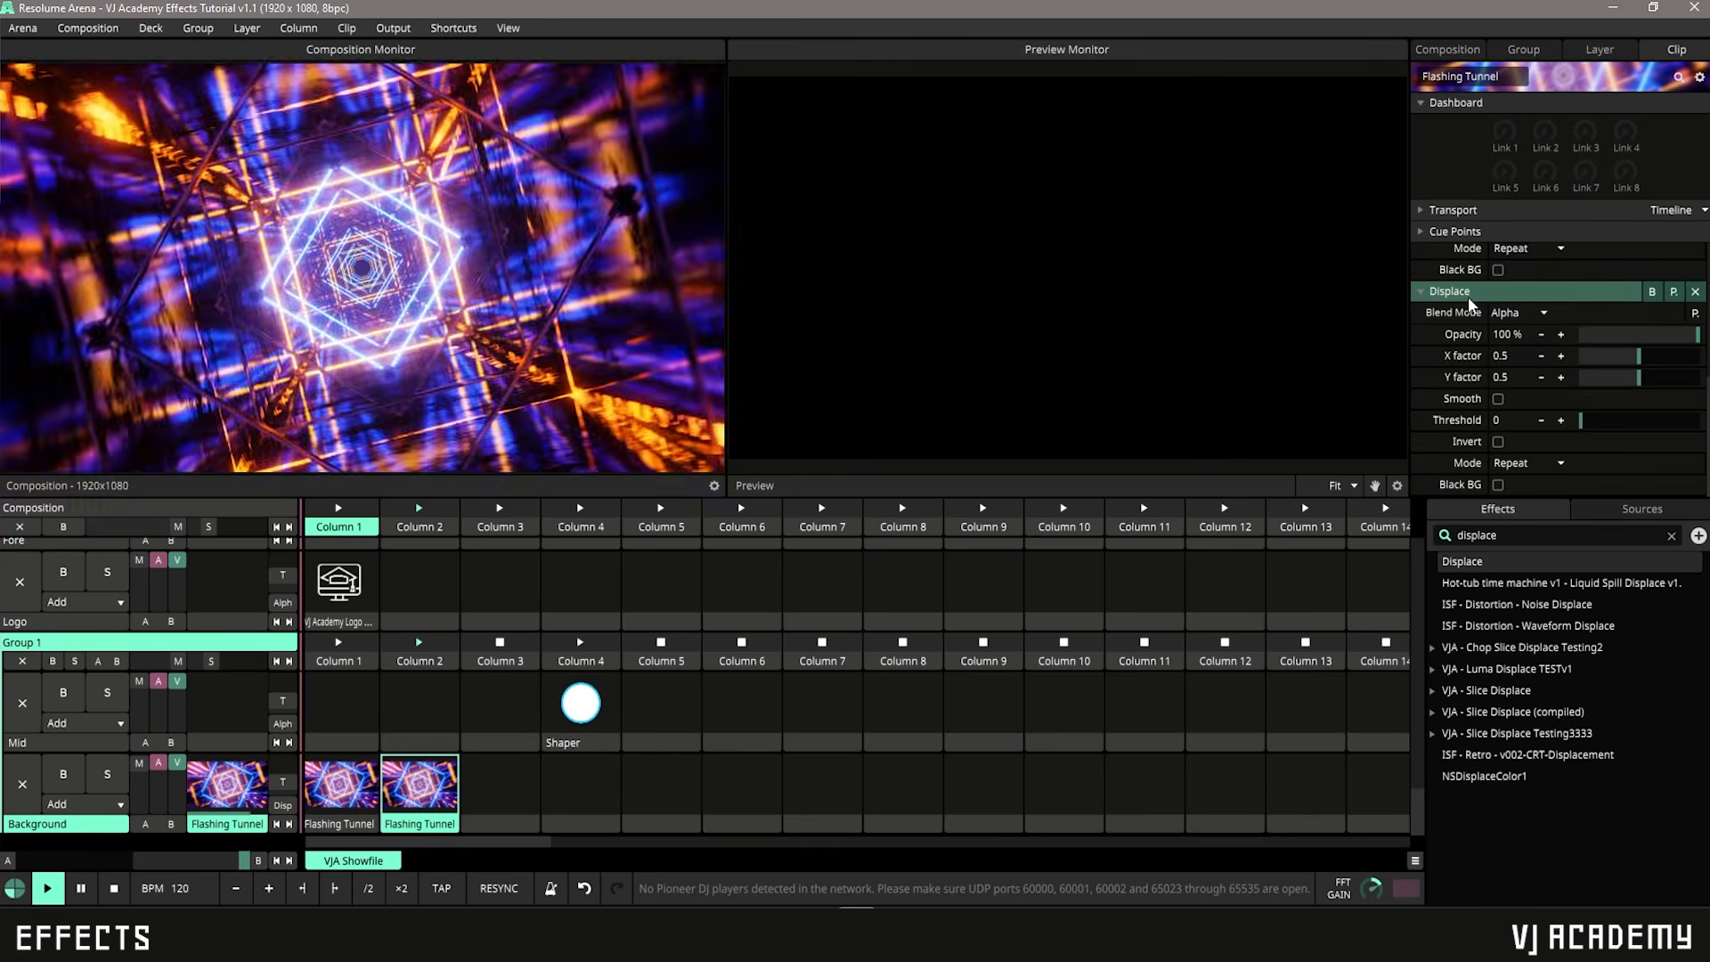
# Step: Try different Y factor and X factor values on the Displace effect, undoing each change
pyautogui.moveTo(1638, 383); pyautogui.dragTo(1646, 385)
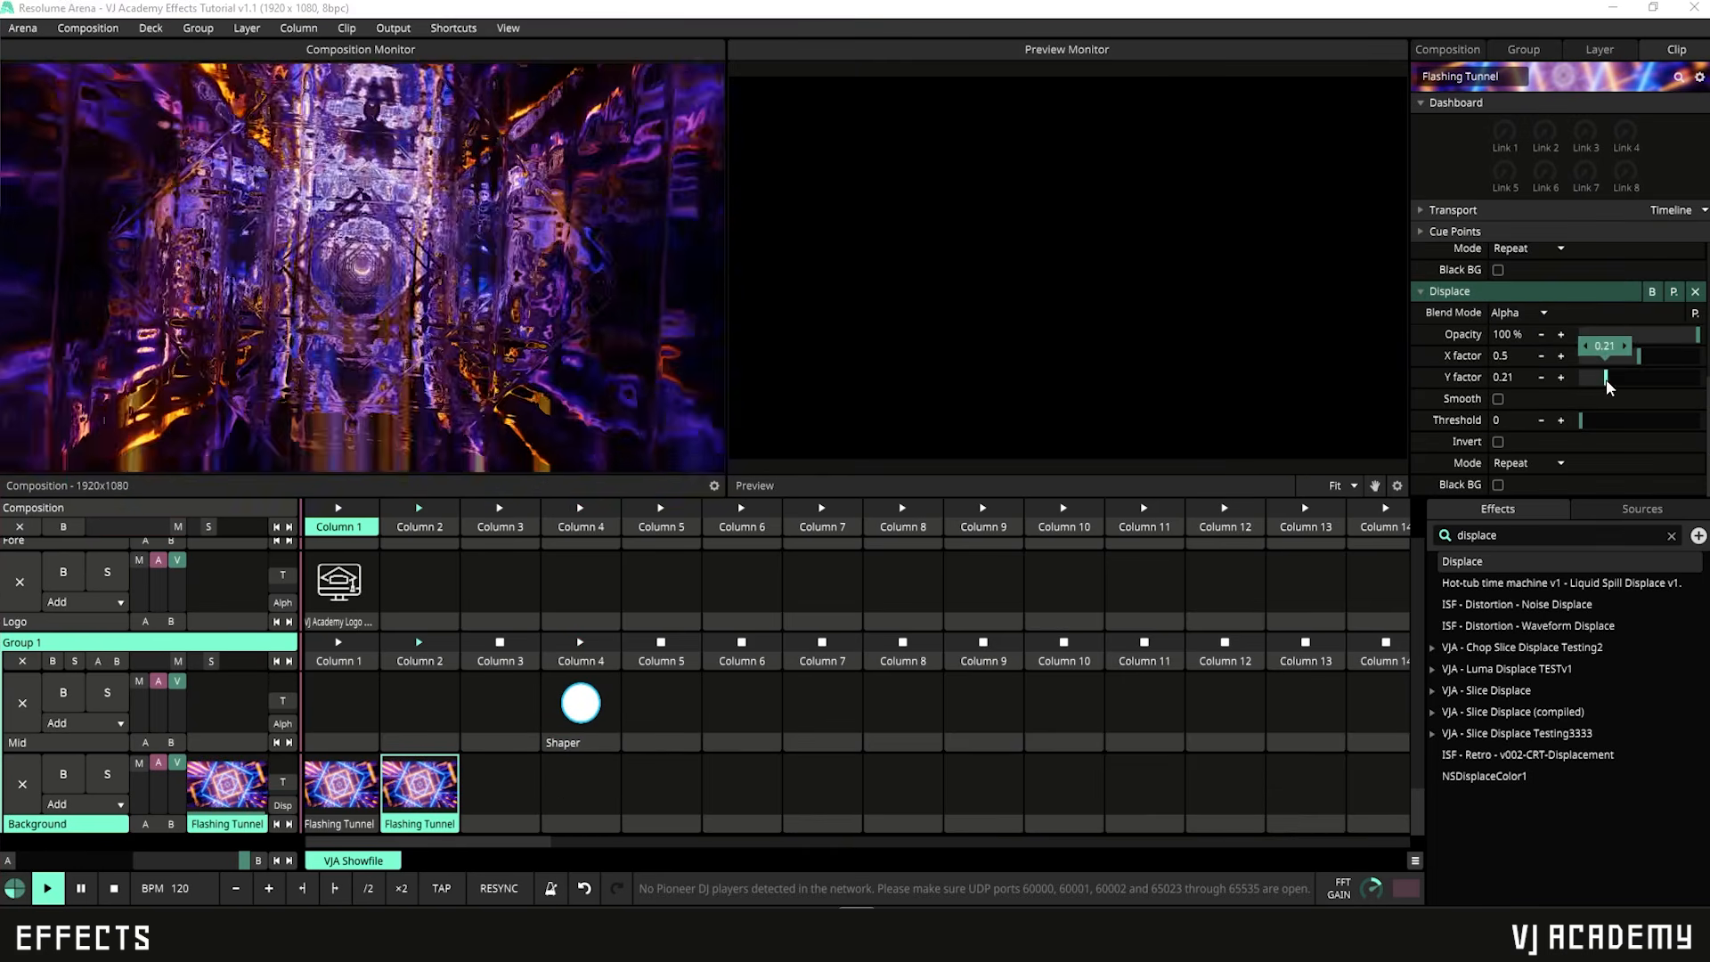
pyautogui.hotkey('ctrl', 'z')
pyautogui.moveTo(1638, 357); pyautogui.dragTo(1661, 361)
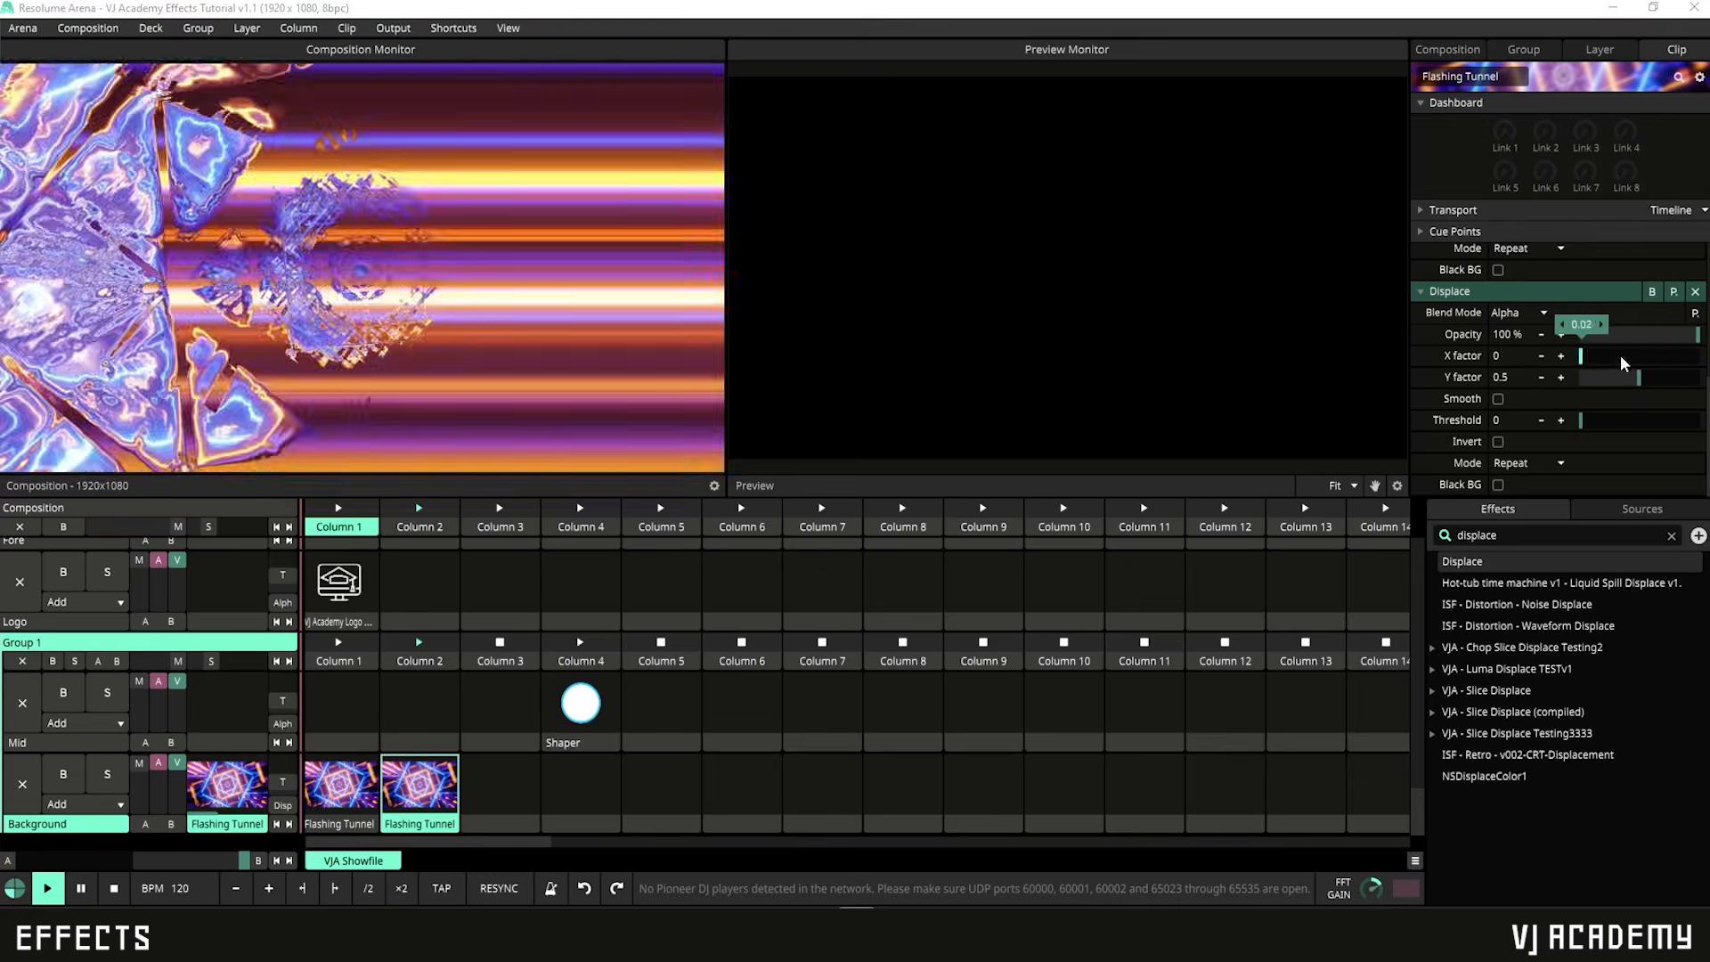
pyautogui.hotkey('ctrl', 'z')
# Step: Animate the Displace X factor on a Timeline with an envelope, set to play back and forth
pyautogui.click(1422, 358)
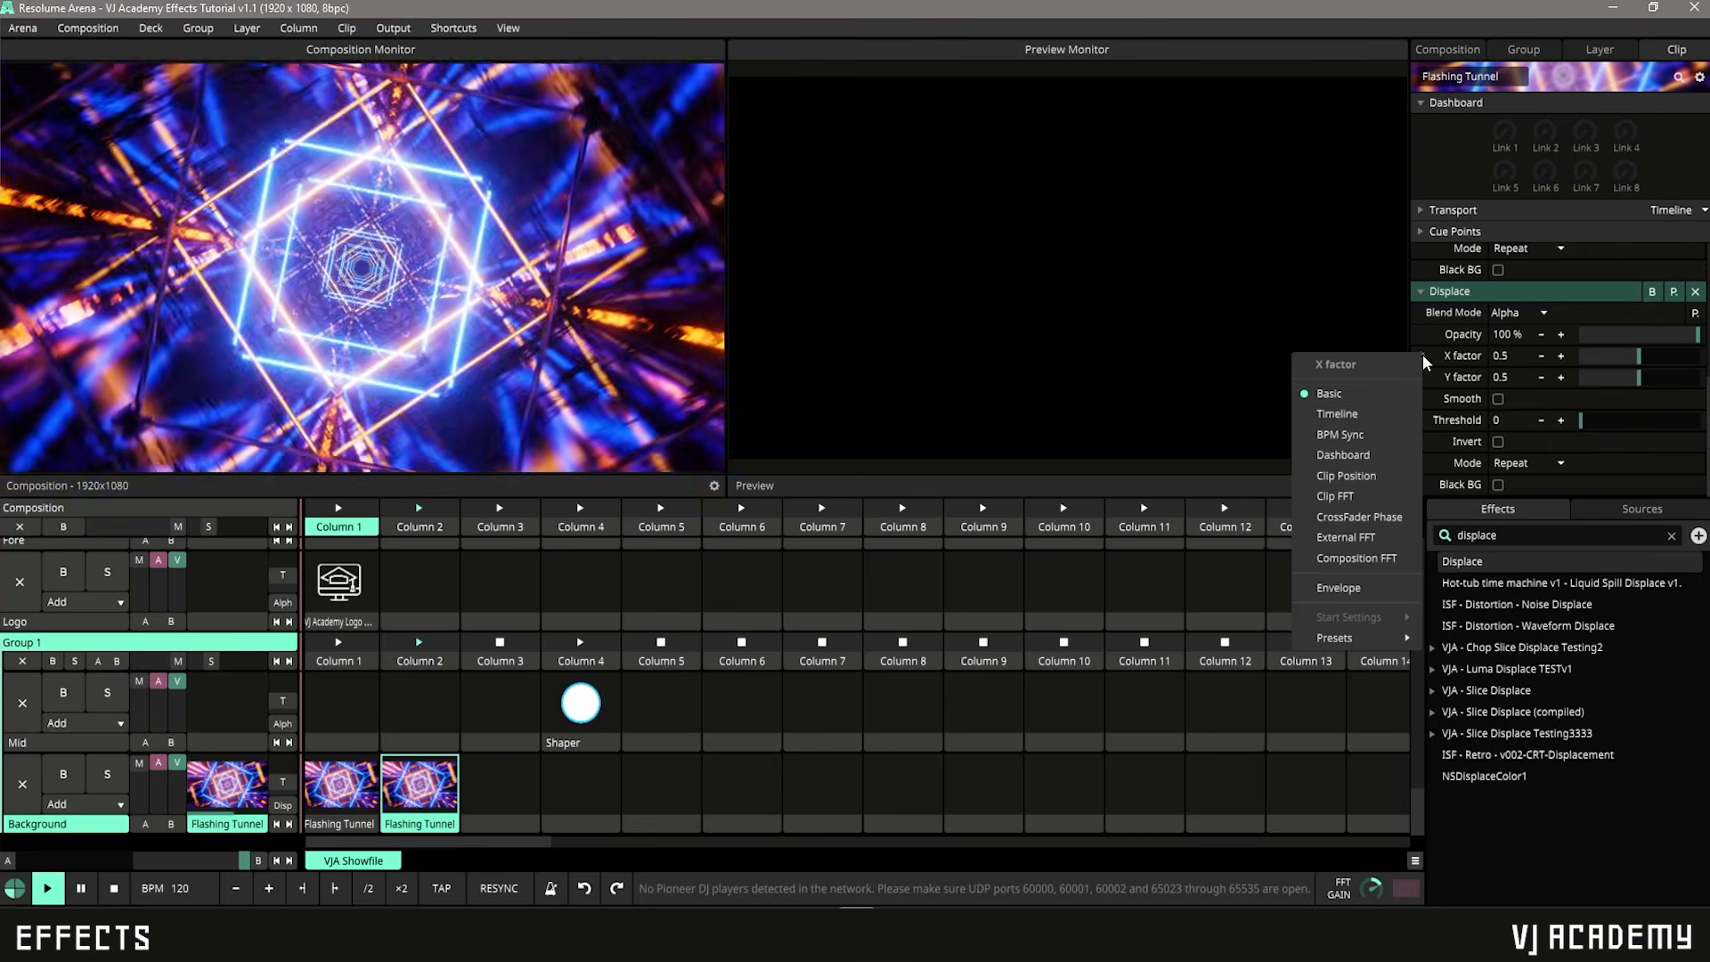
pyautogui.click(1337, 414)
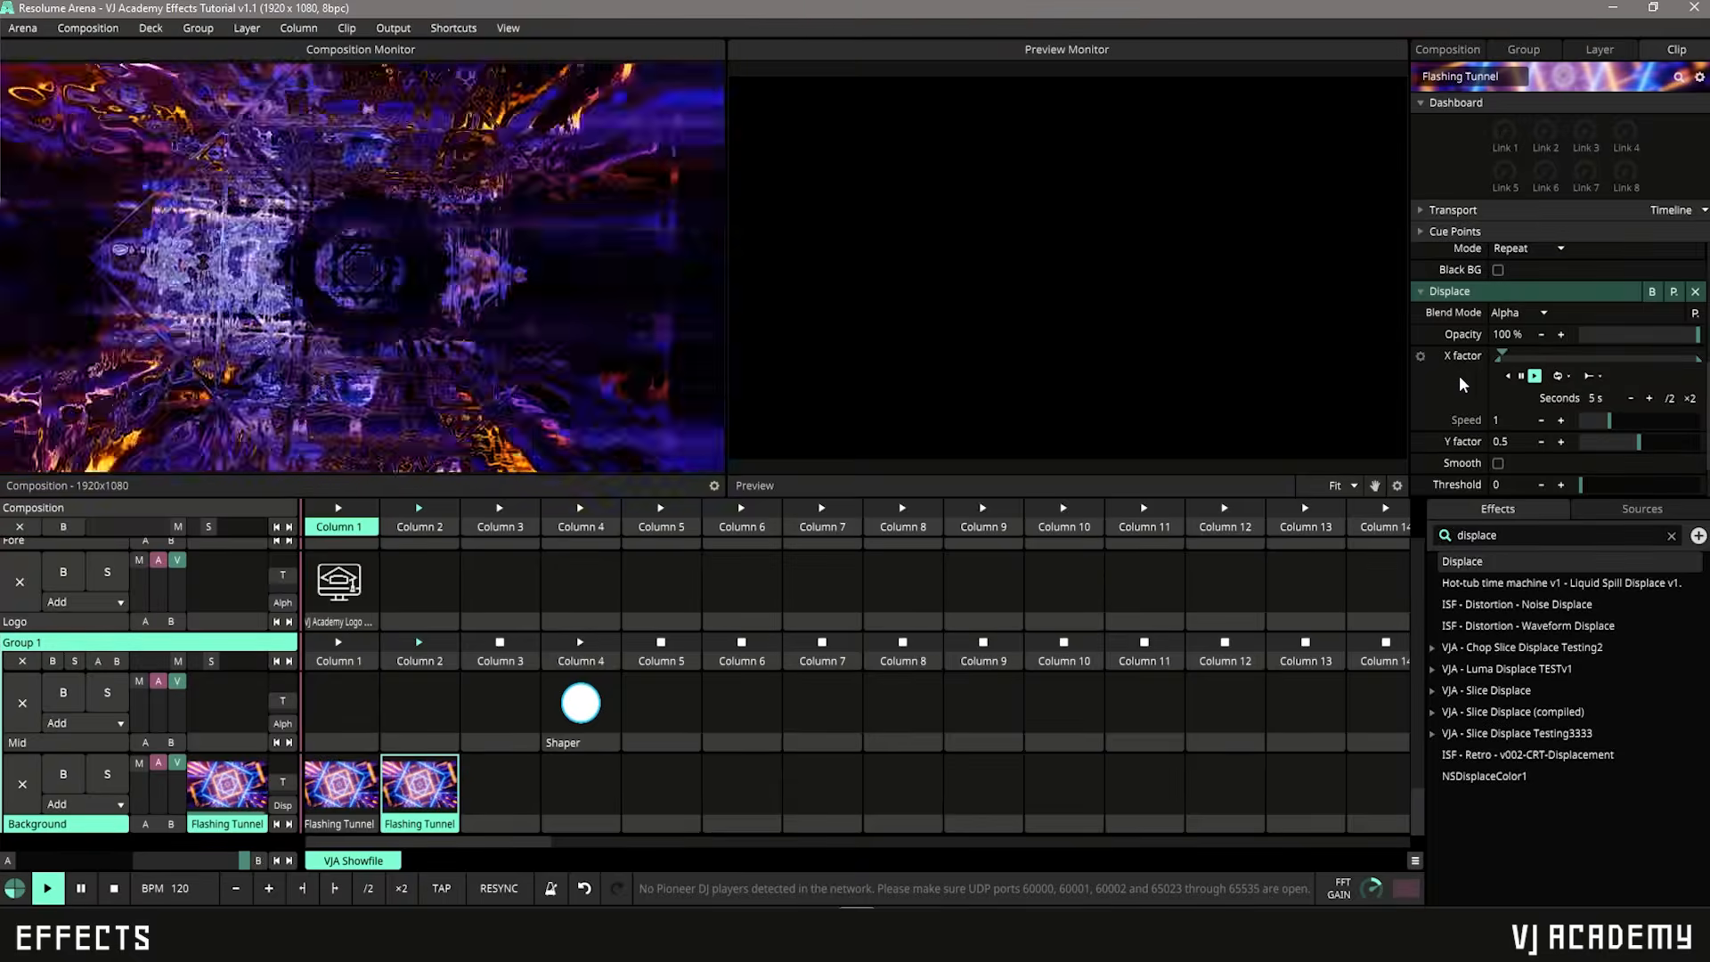
pyautogui.click(1420, 358)
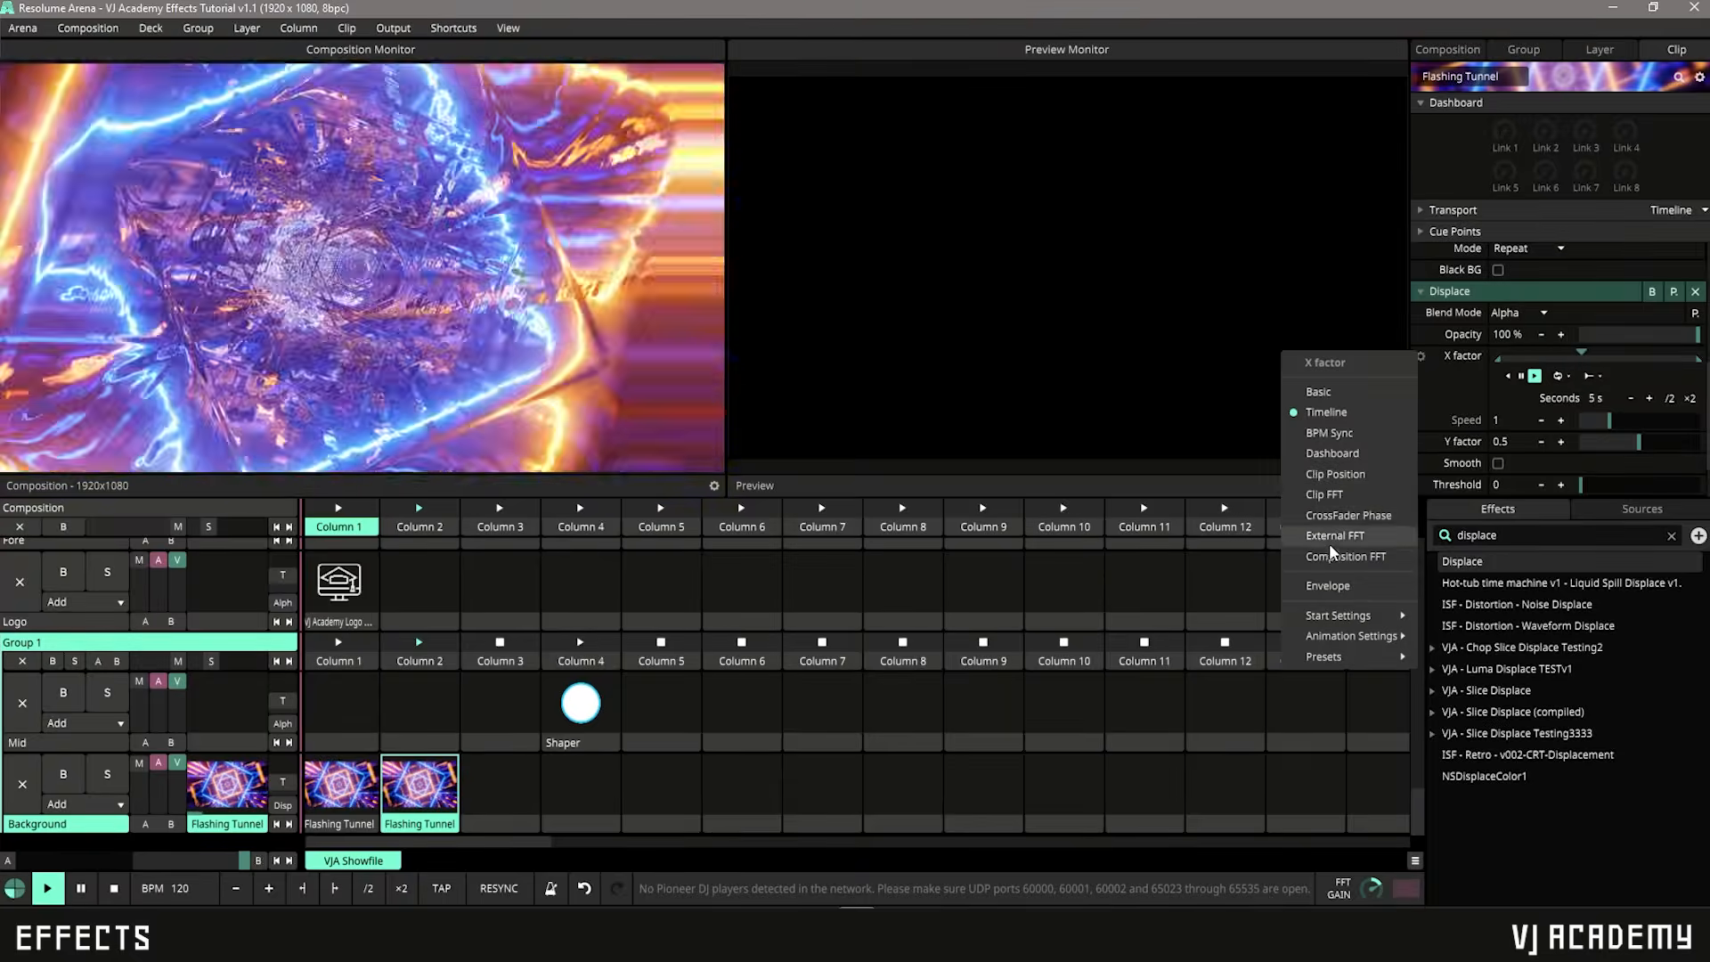
pyautogui.click(1328, 586)
pyautogui.click(1557, 383)
pyautogui.click(1556, 415)
pyautogui.scroll(-3, 1468, 400)
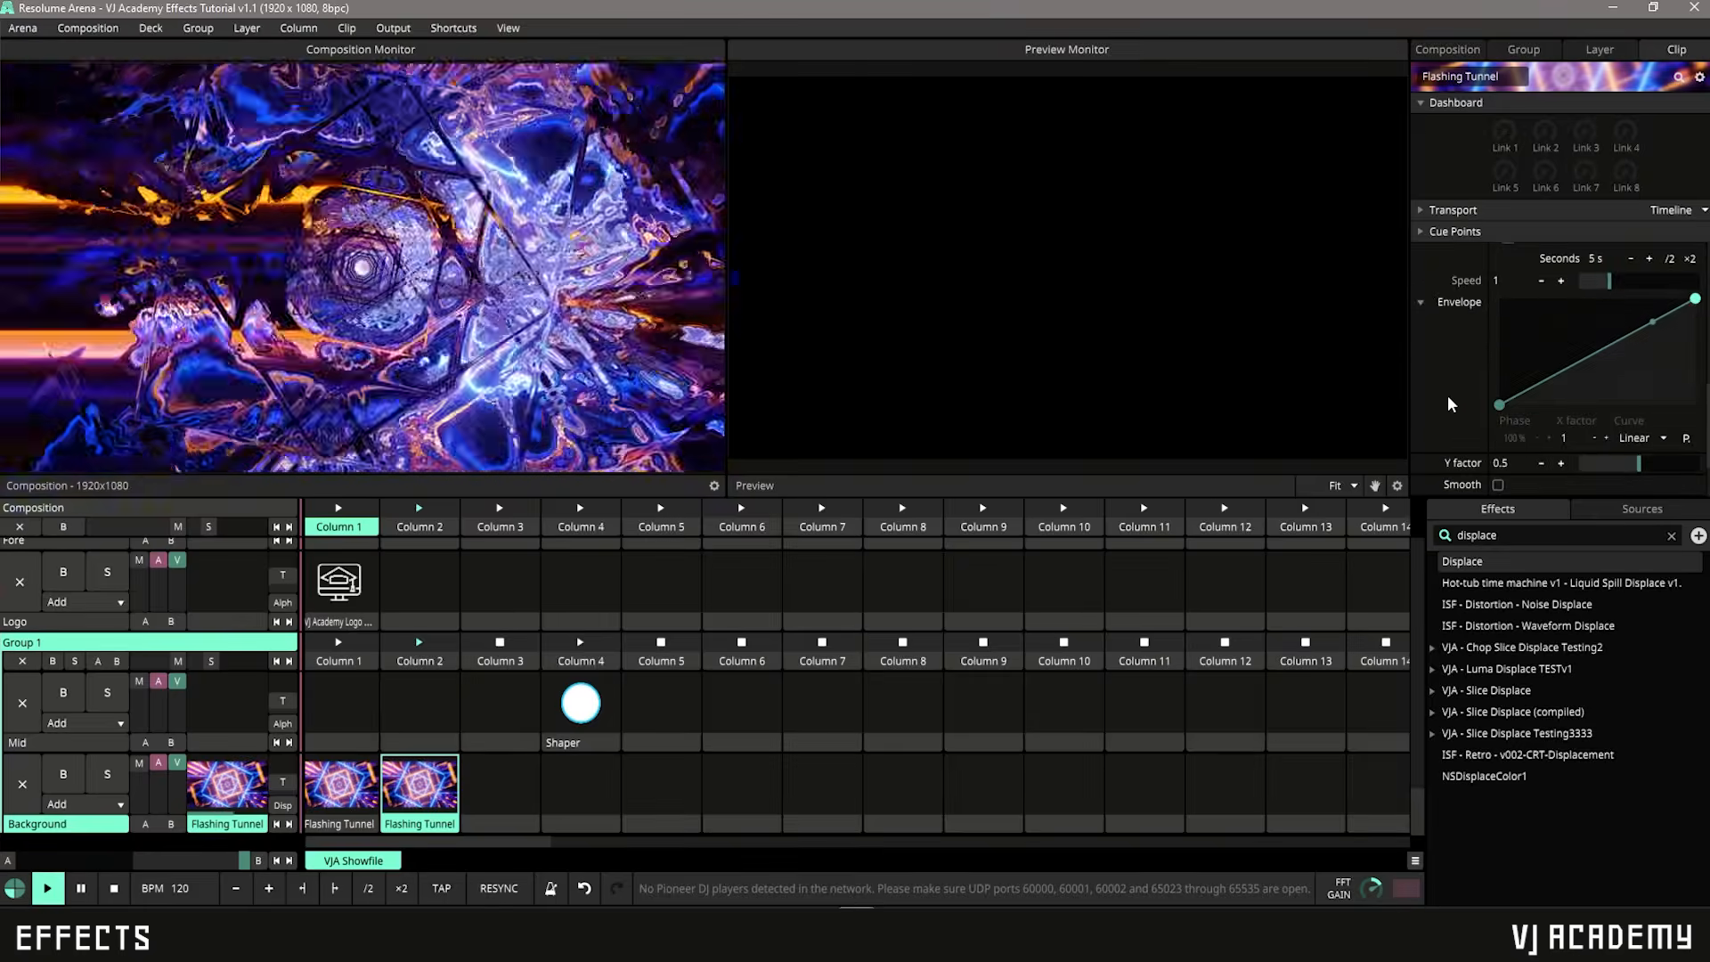
pyautogui.scroll(-1, 1453, 405)
pyautogui.scroll(1, 1503, 378)
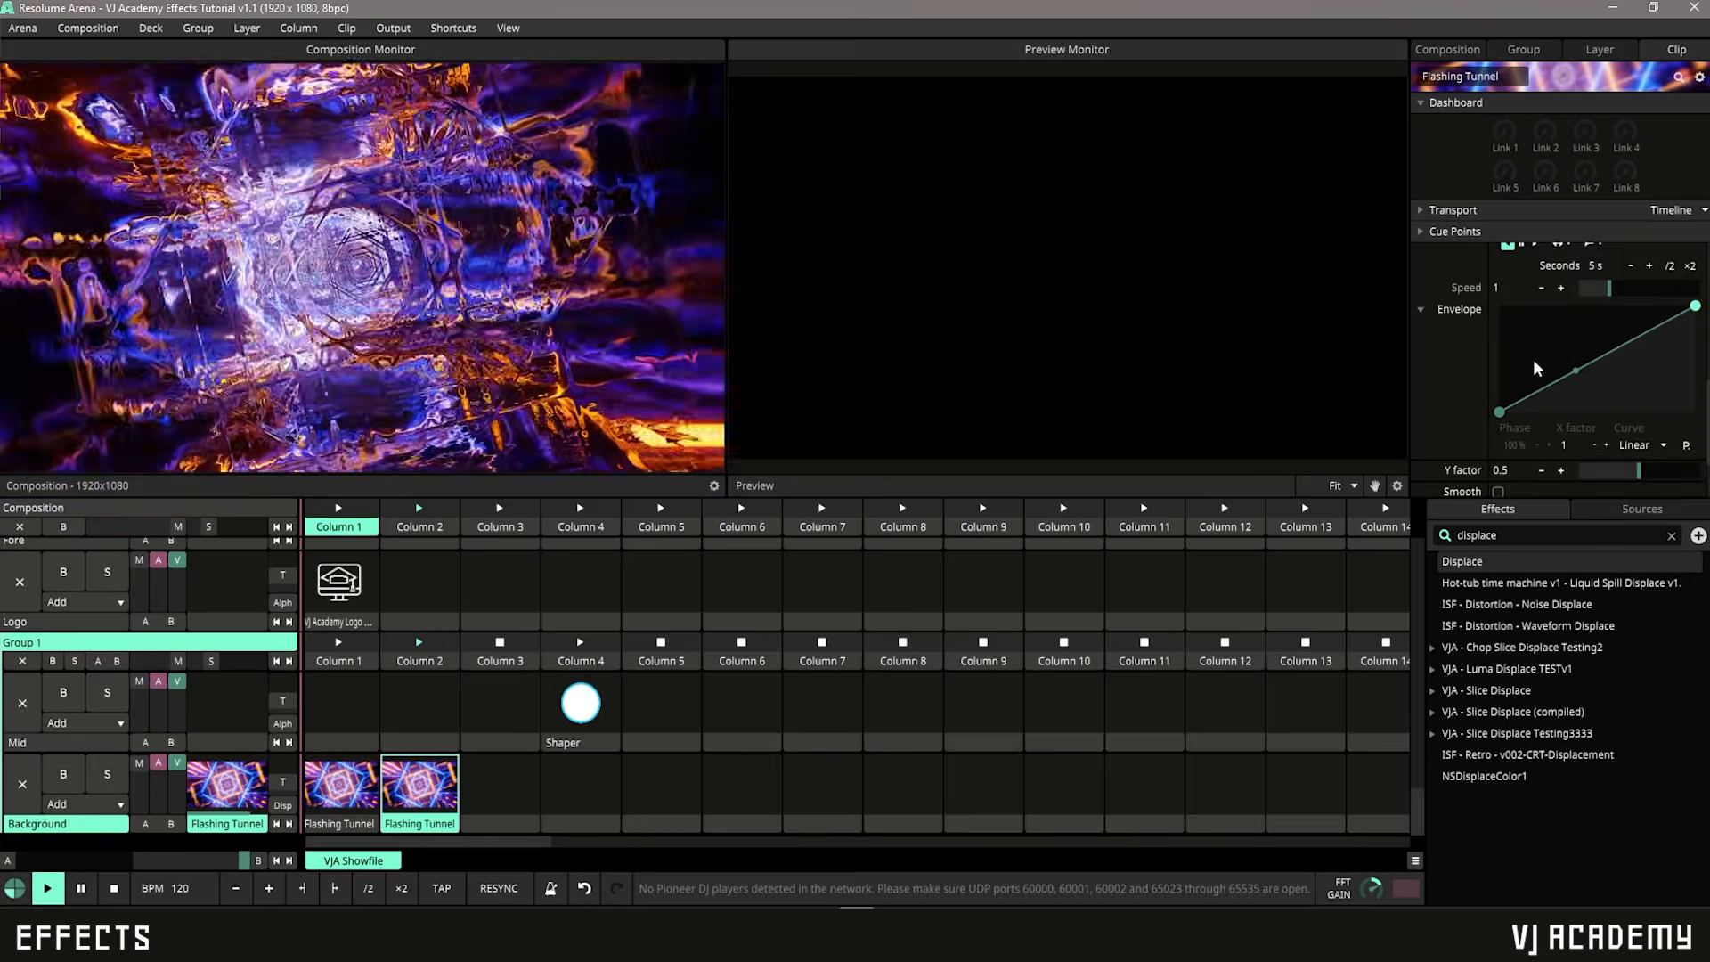
# Step: Load the EasyEase preset into the X factor envelope
pyautogui.click(1688, 446)
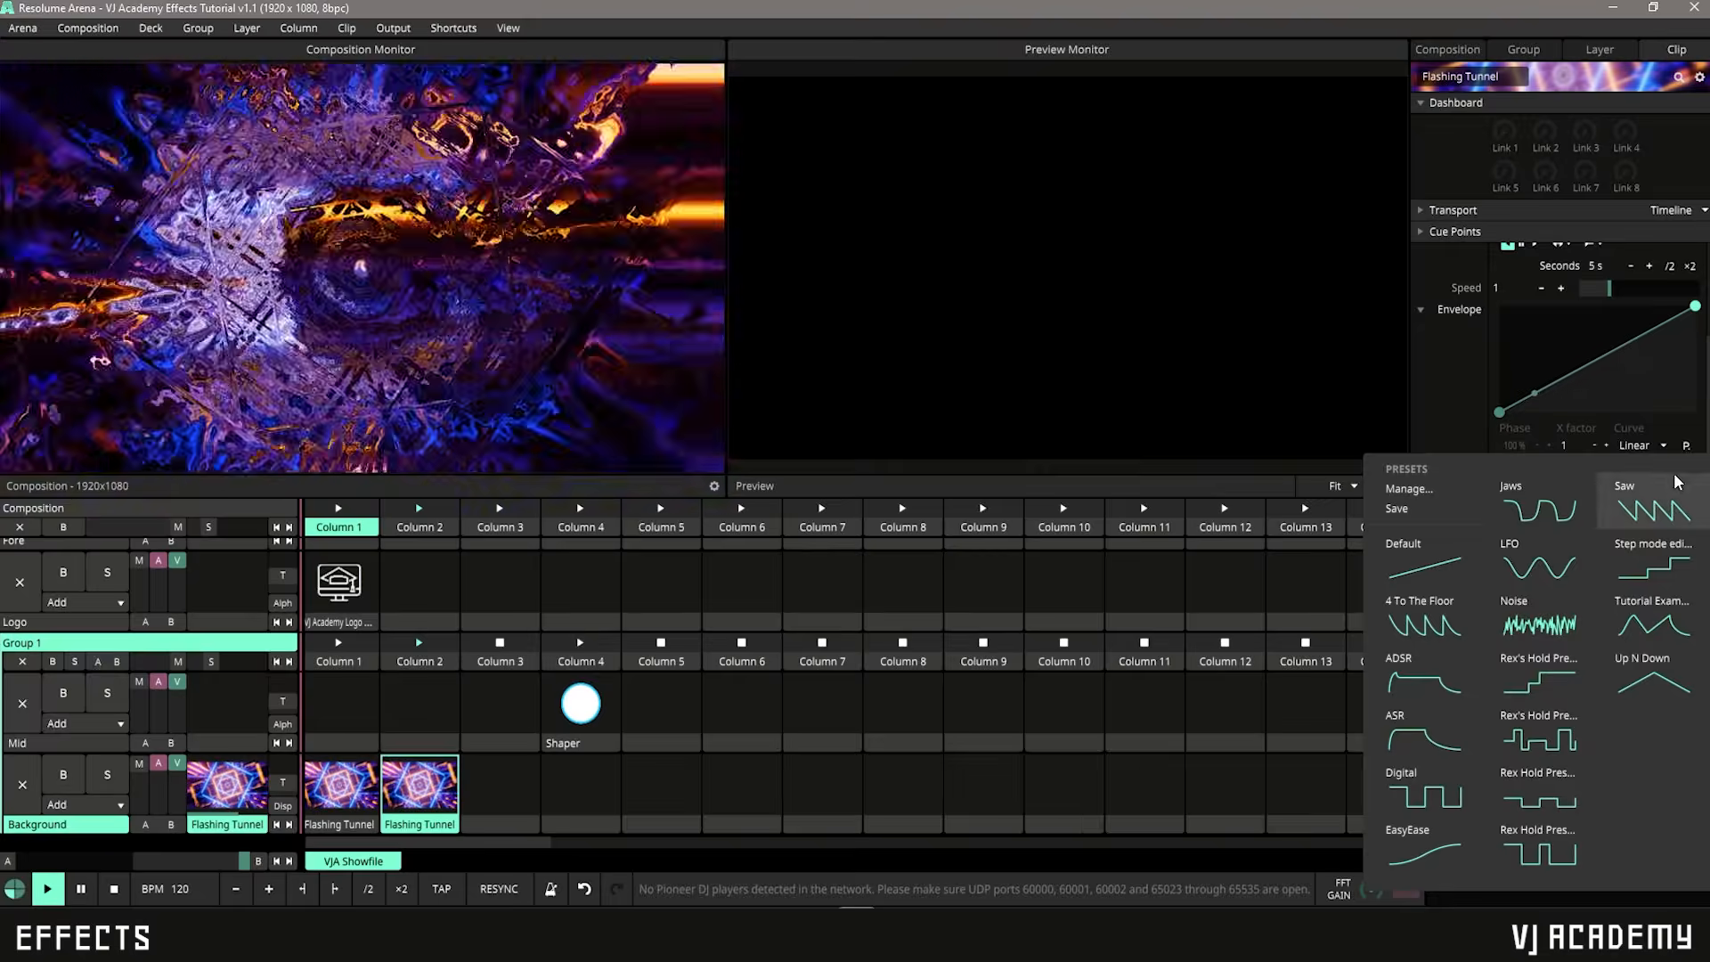
pyautogui.click(1421, 850)
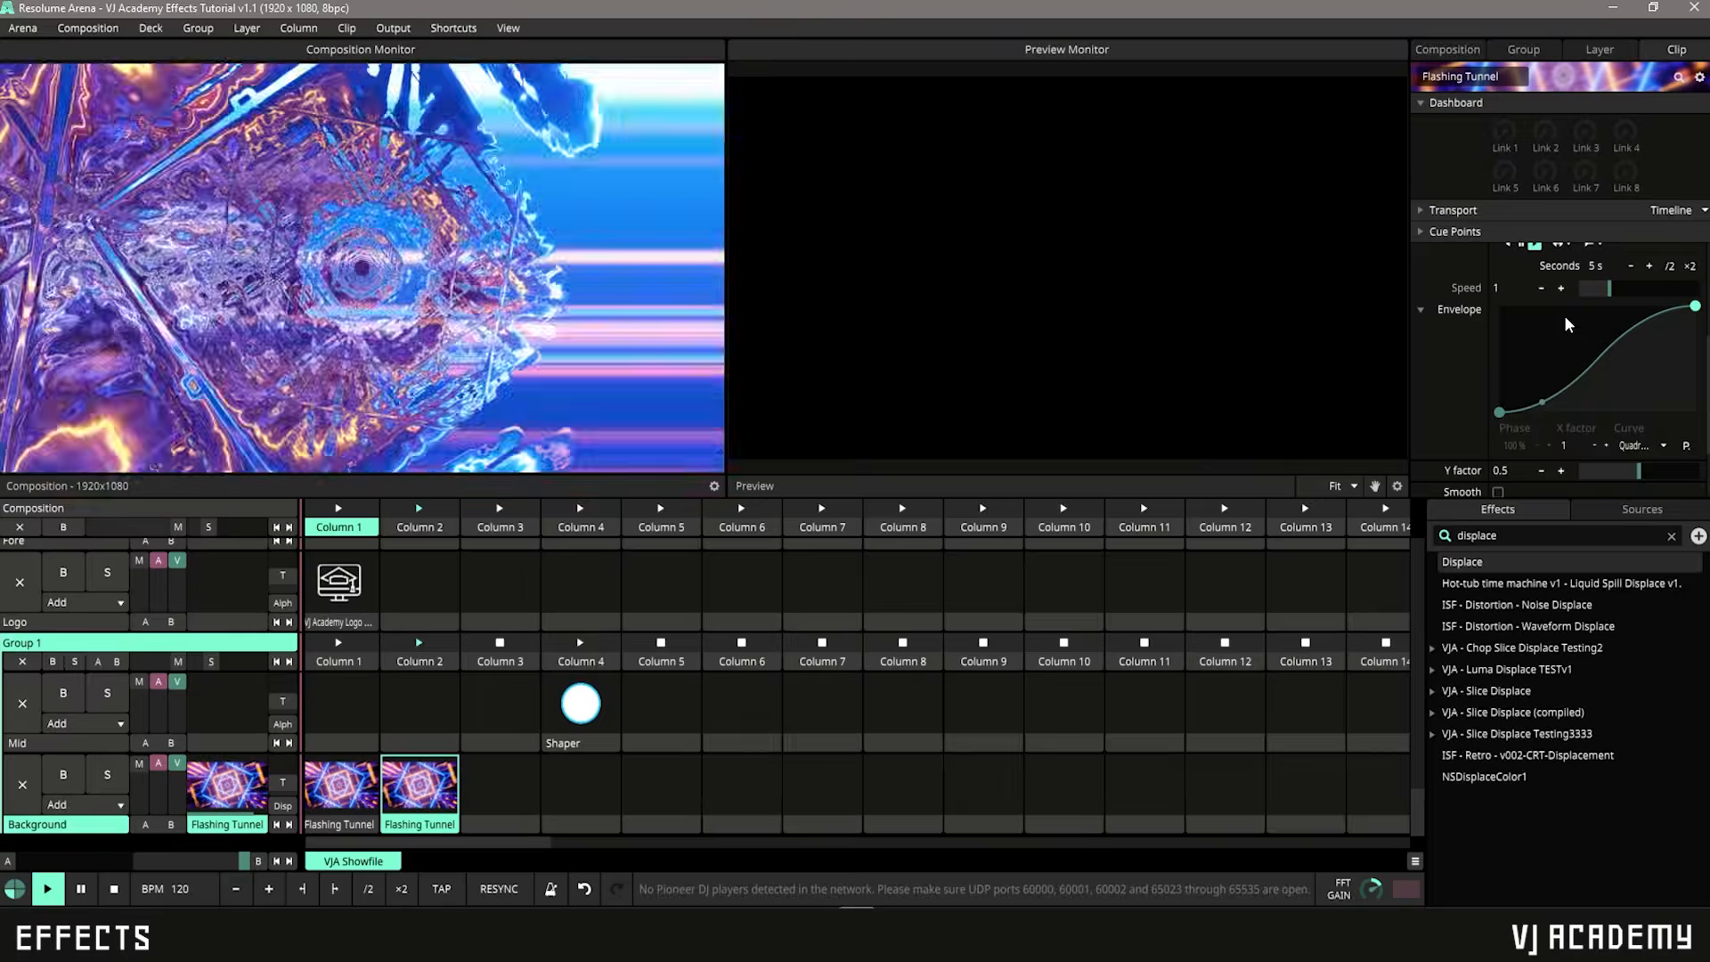
pyautogui.scroll(-2, 1467, 336)
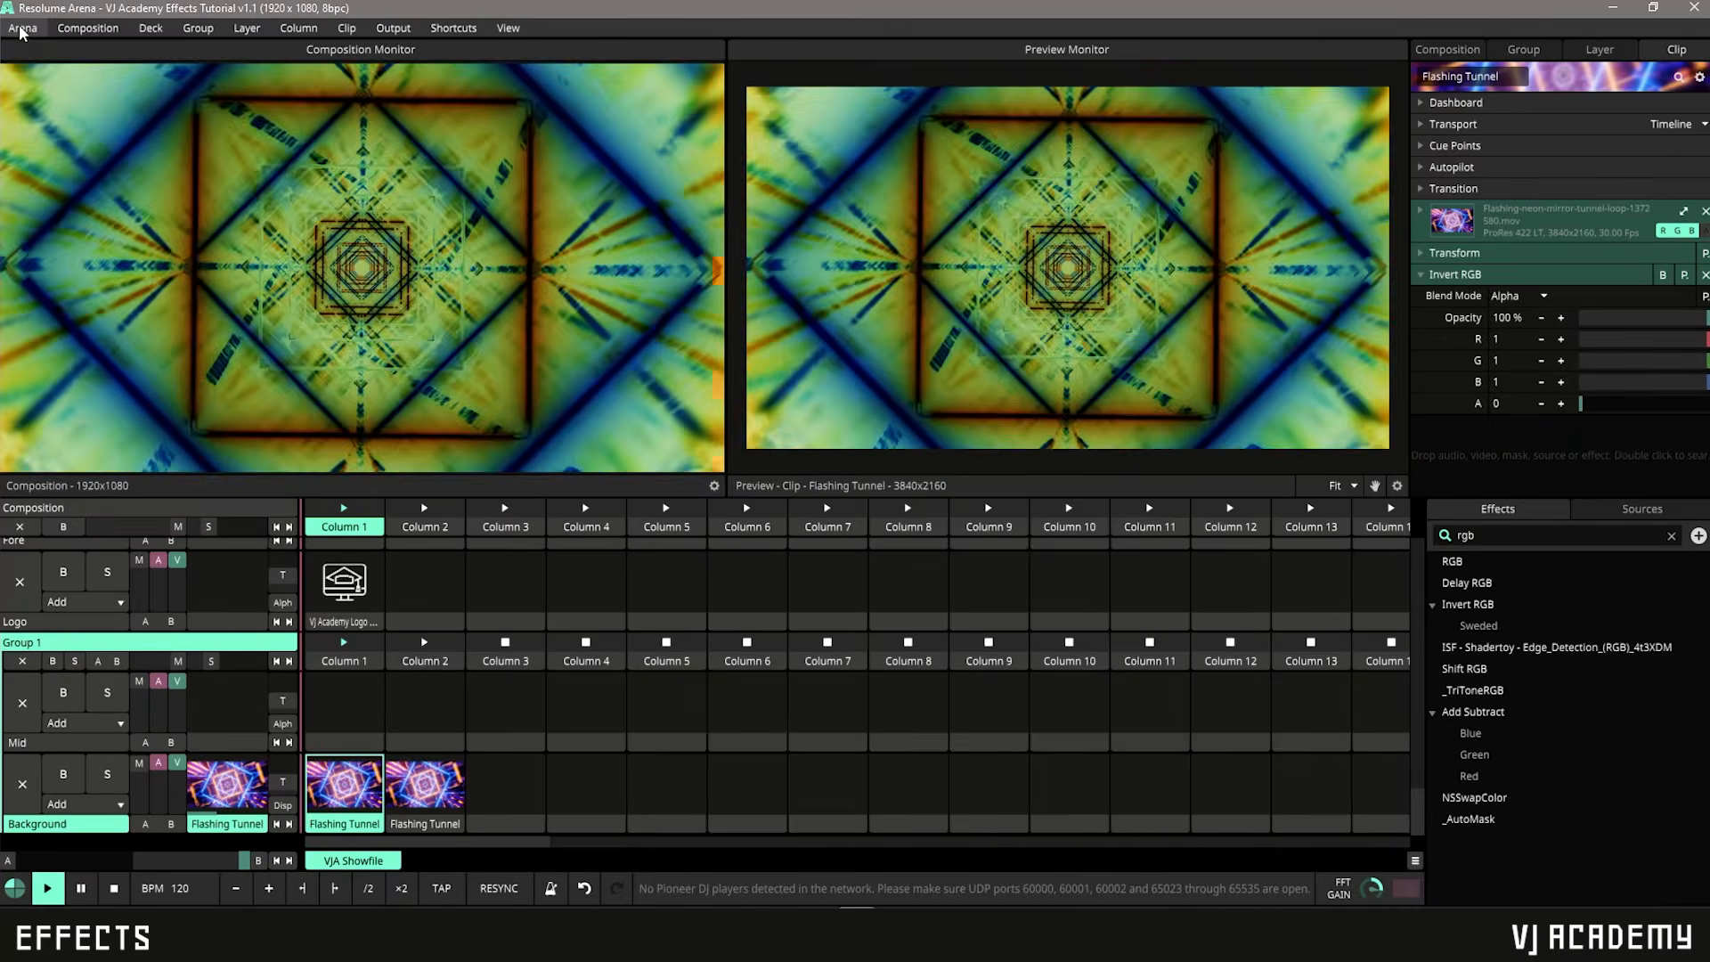
# Step: Open the audio preferences and show the available audio input devices
pyautogui.click(22, 28)
pyautogui.click(36, 47)
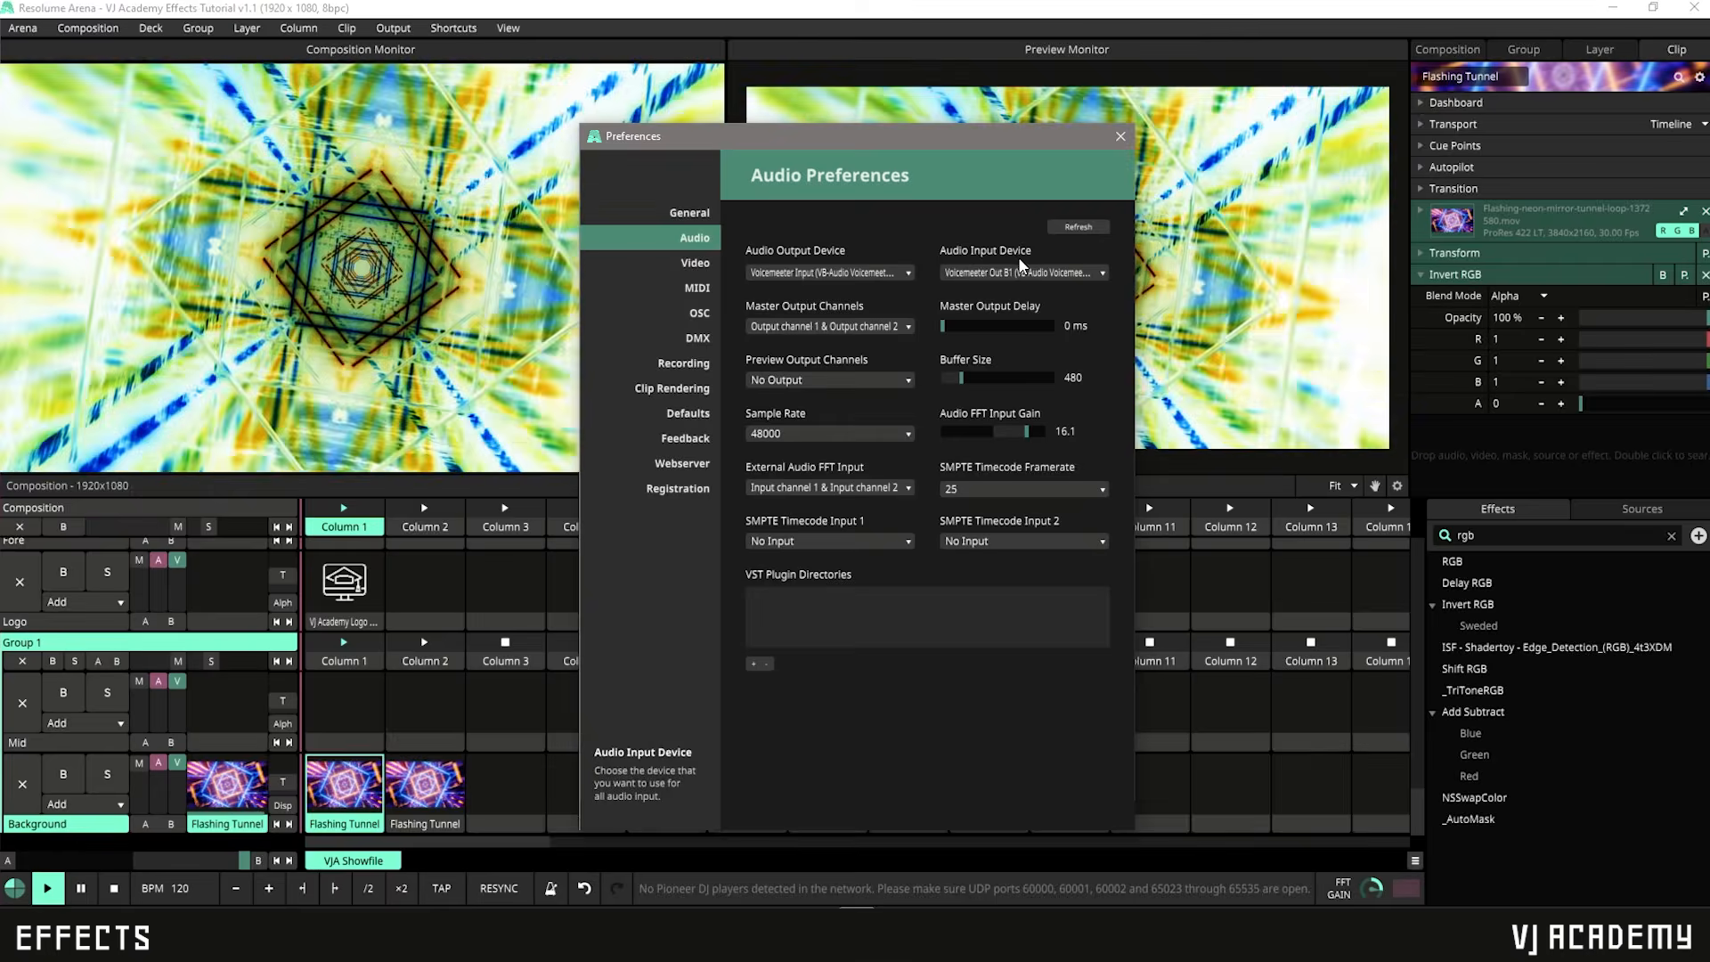
pyautogui.click(1024, 273)
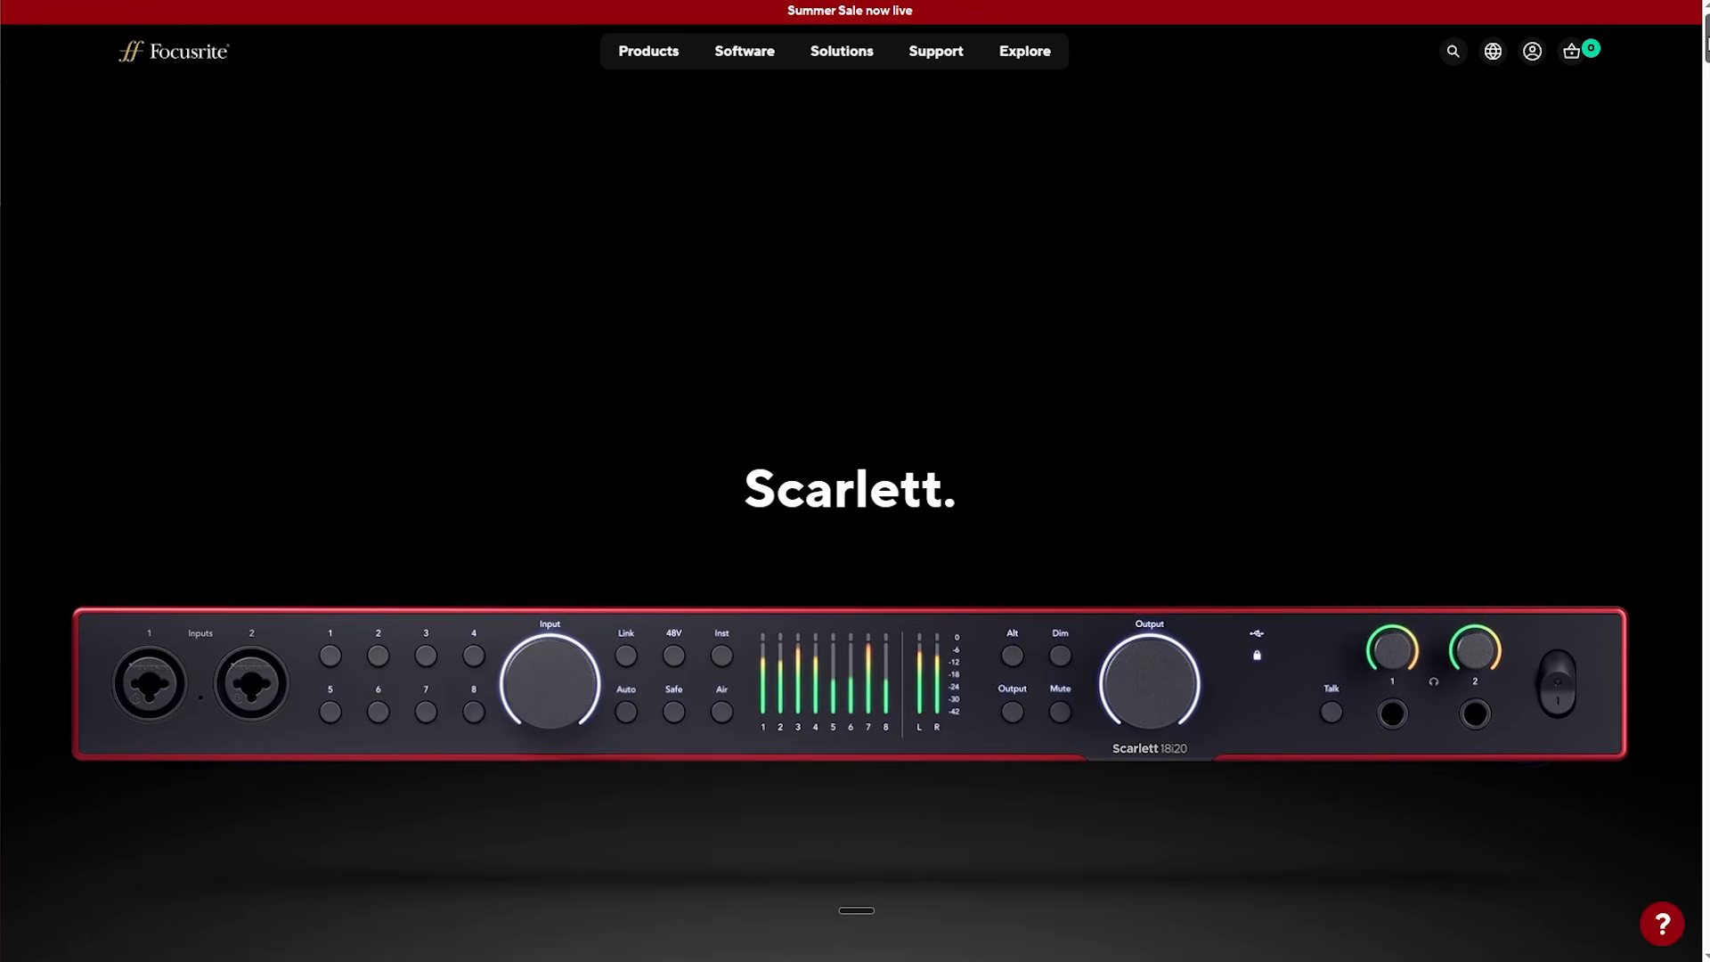
# Step: Look through the Scarlett 4th Gen audio interface range on the Focusrite website
pyautogui.scroll(-10, 1705, 85)
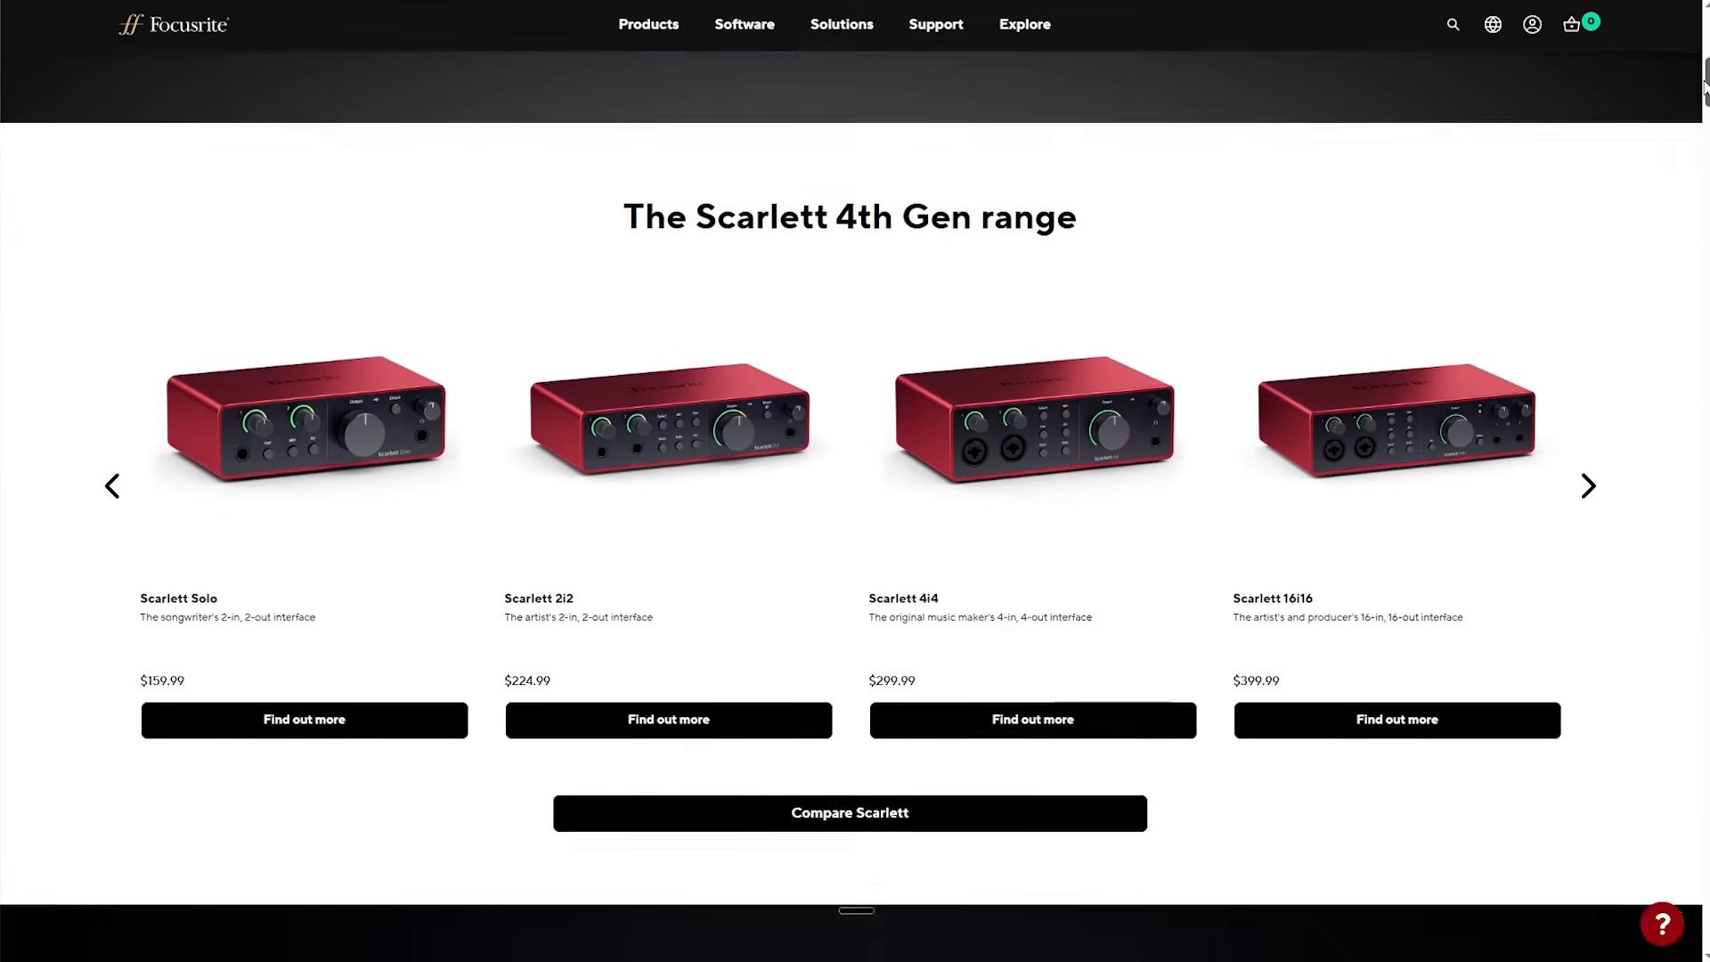
pyautogui.moveTo(1704, 85); pyautogui.dragTo(1704, 225)
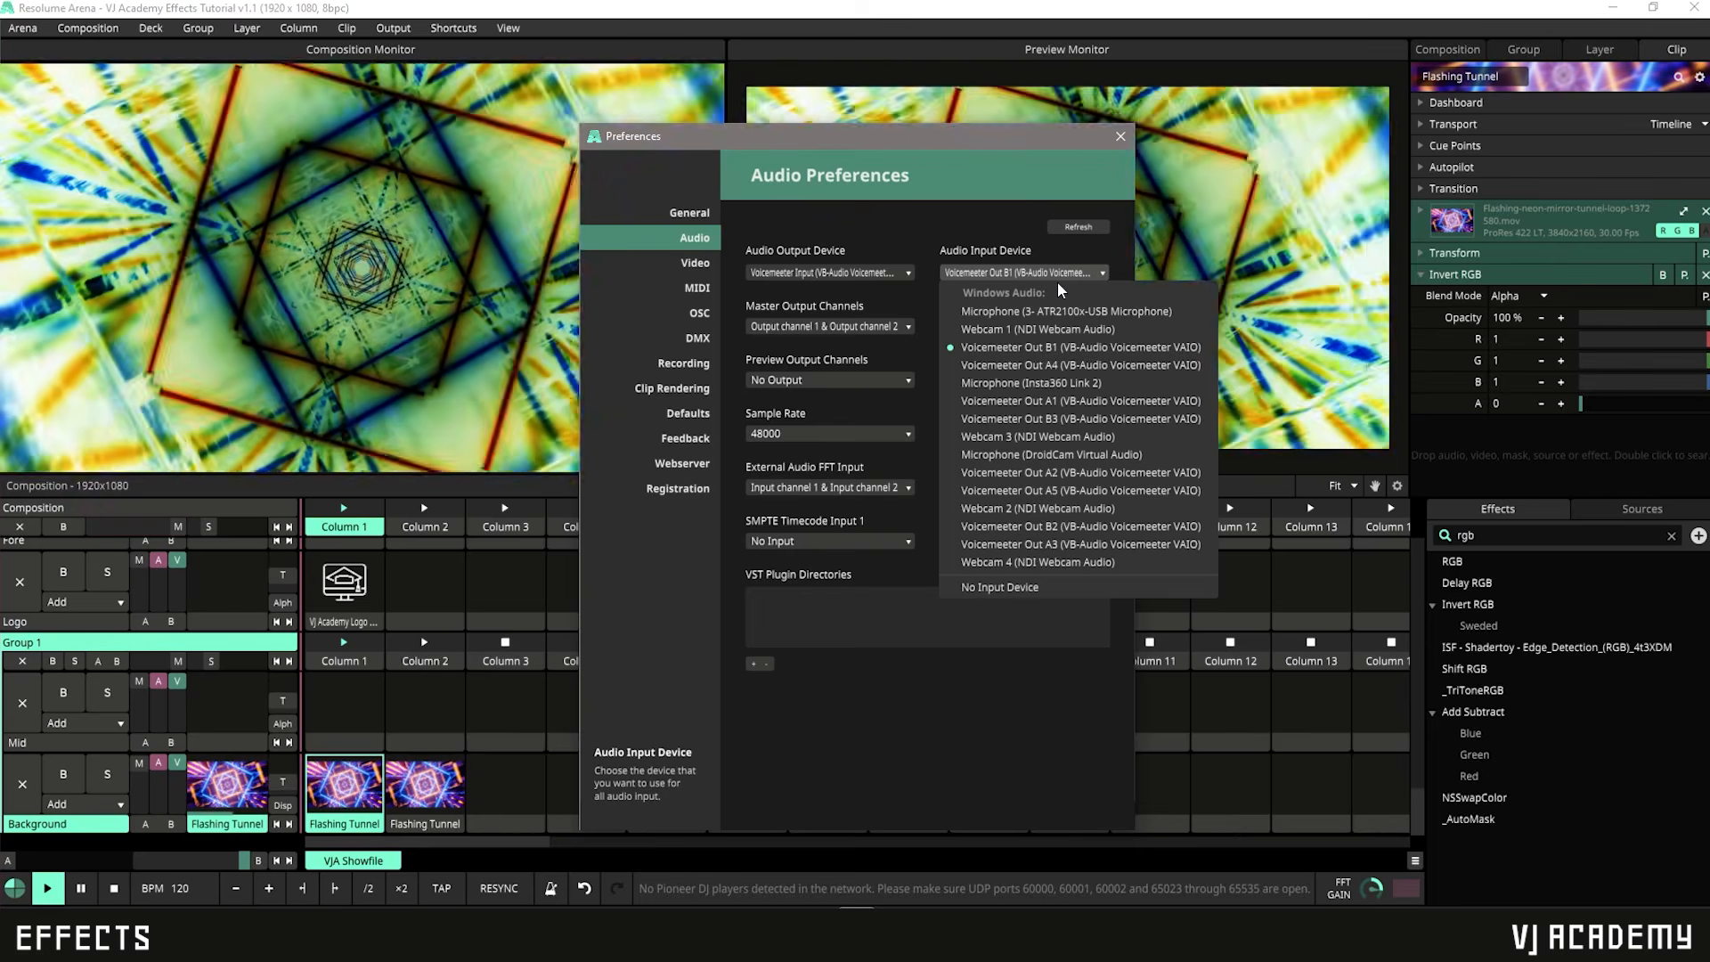
# Step: Select Input channel 1 & Input channel 2 as the External Audio FFT Input and revisit the audio input device choices
pyautogui.click(1049, 268)
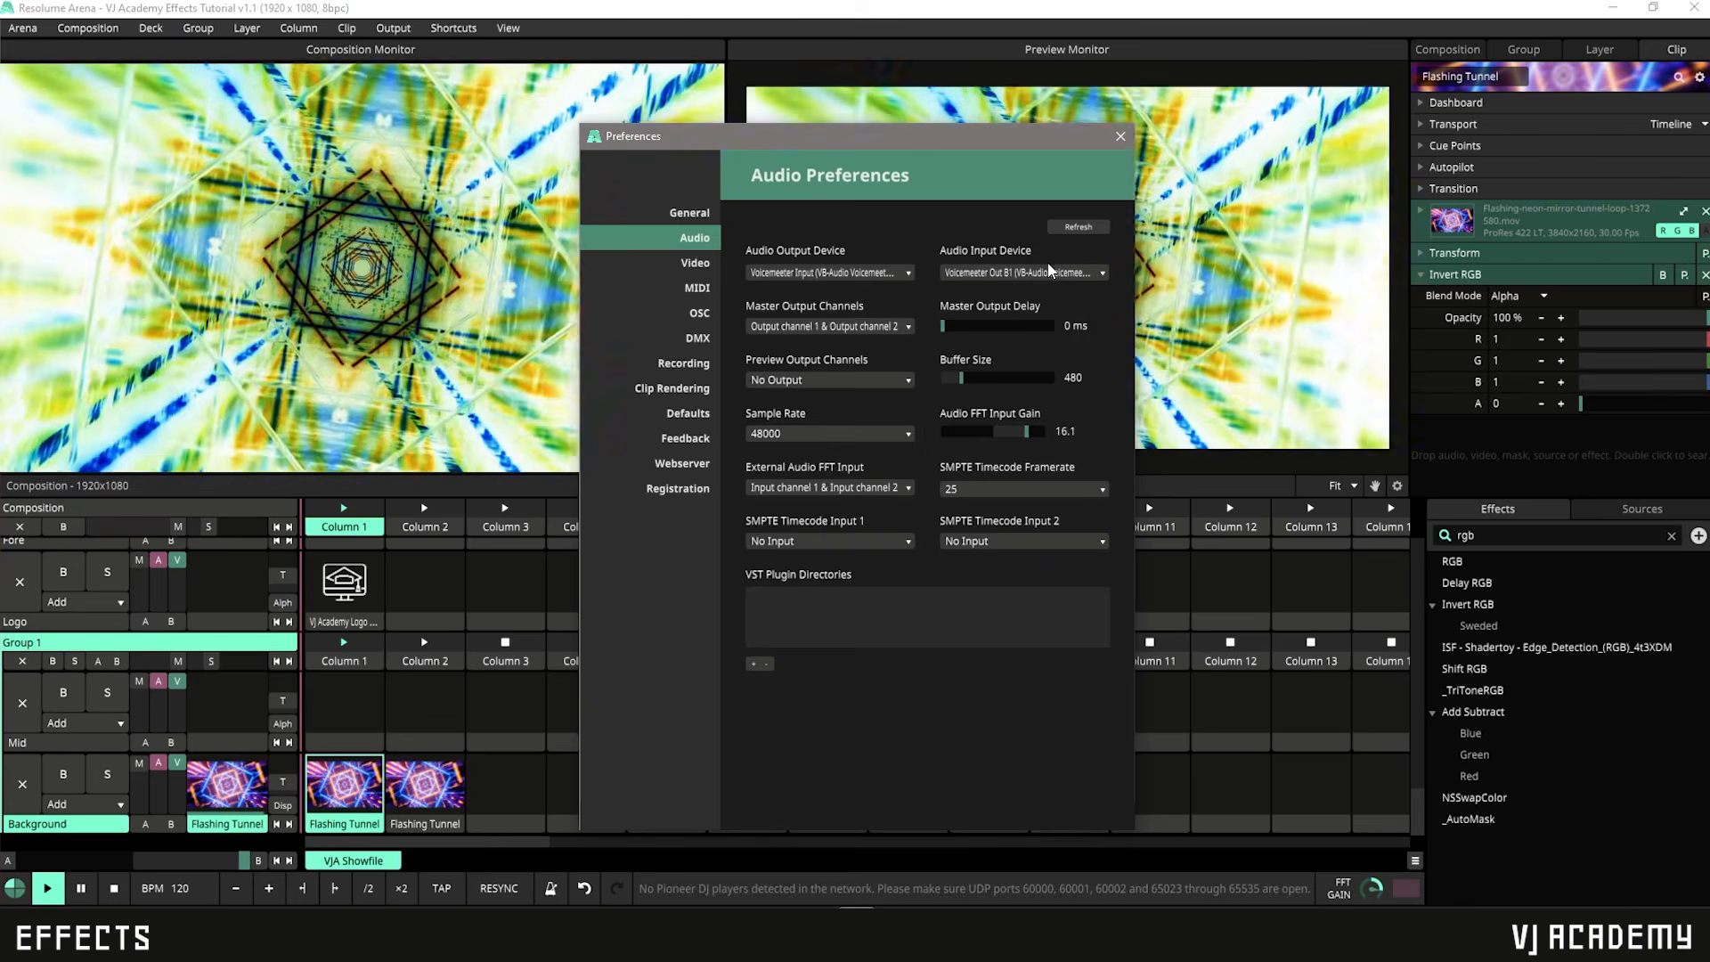
pyautogui.click(828, 495)
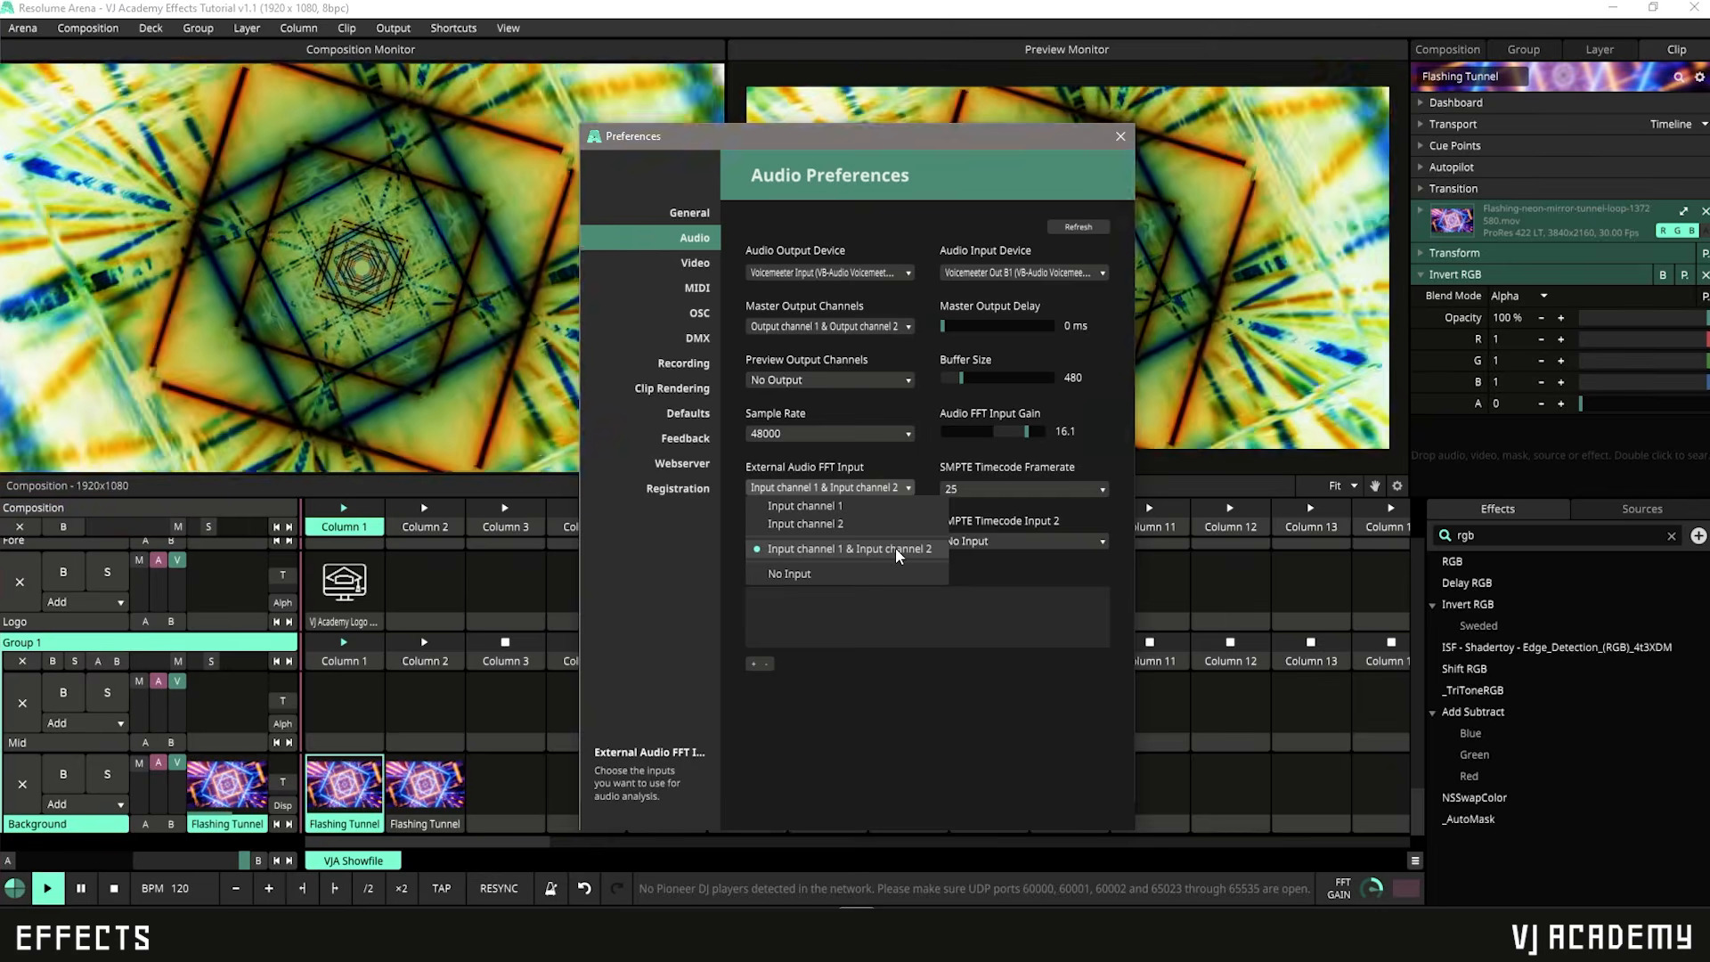
pyautogui.click(895, 548)
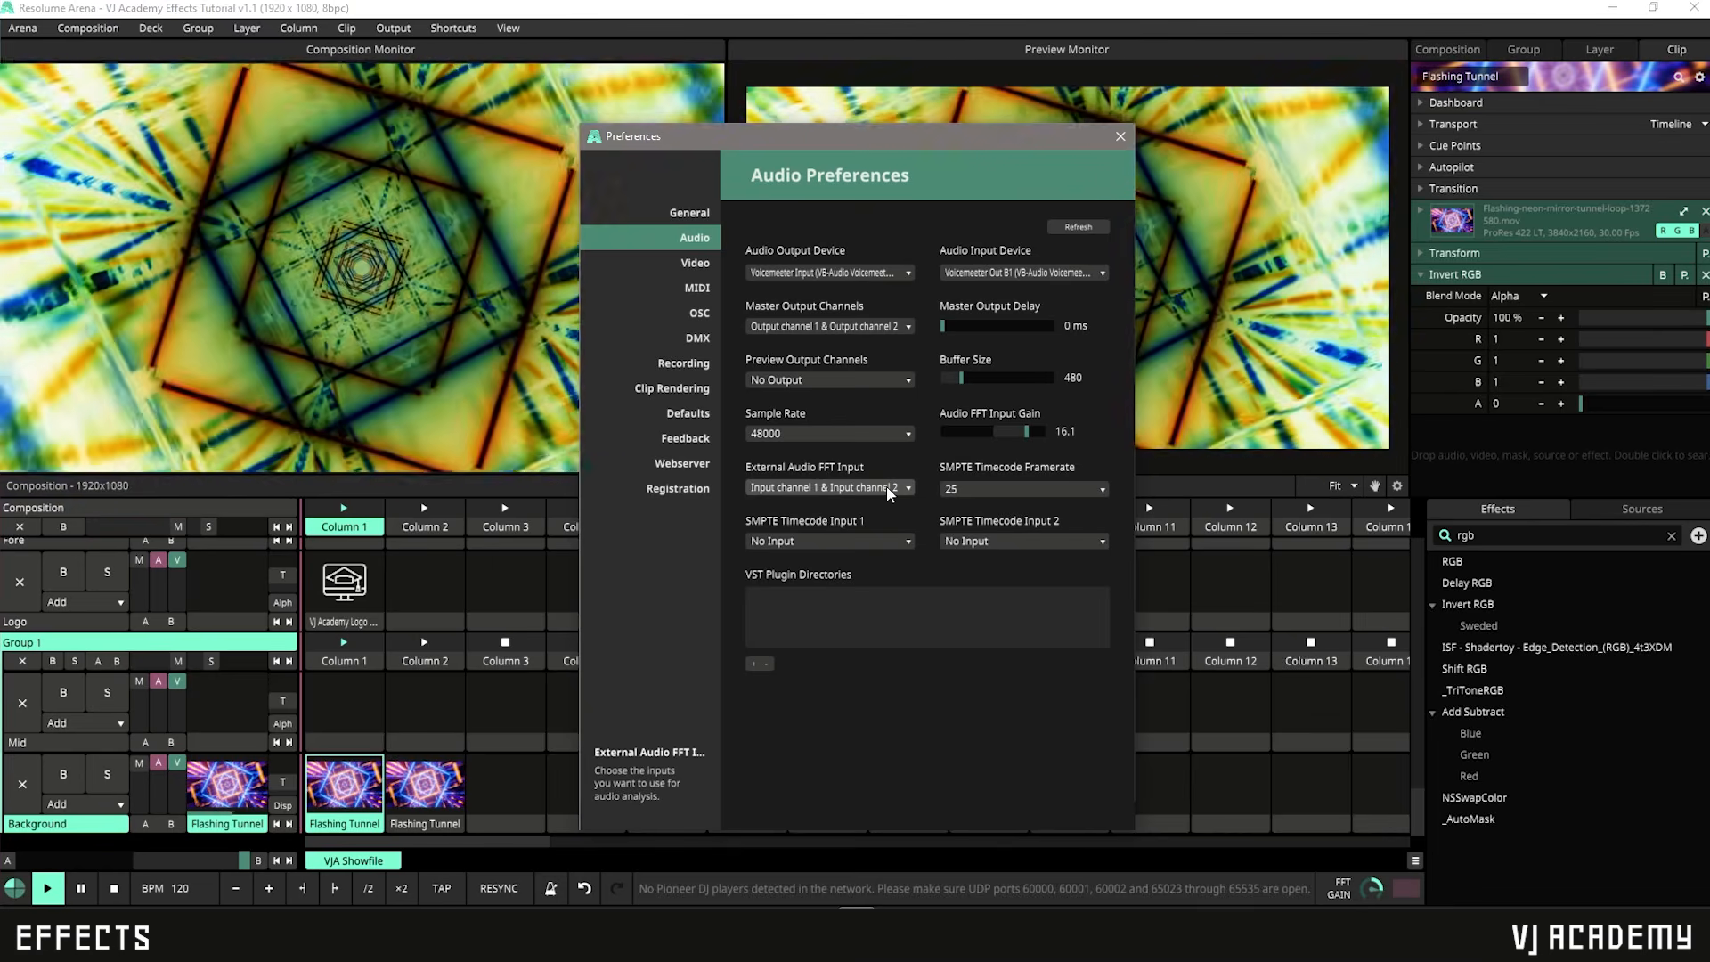
pyautogui.click(1066, 272)
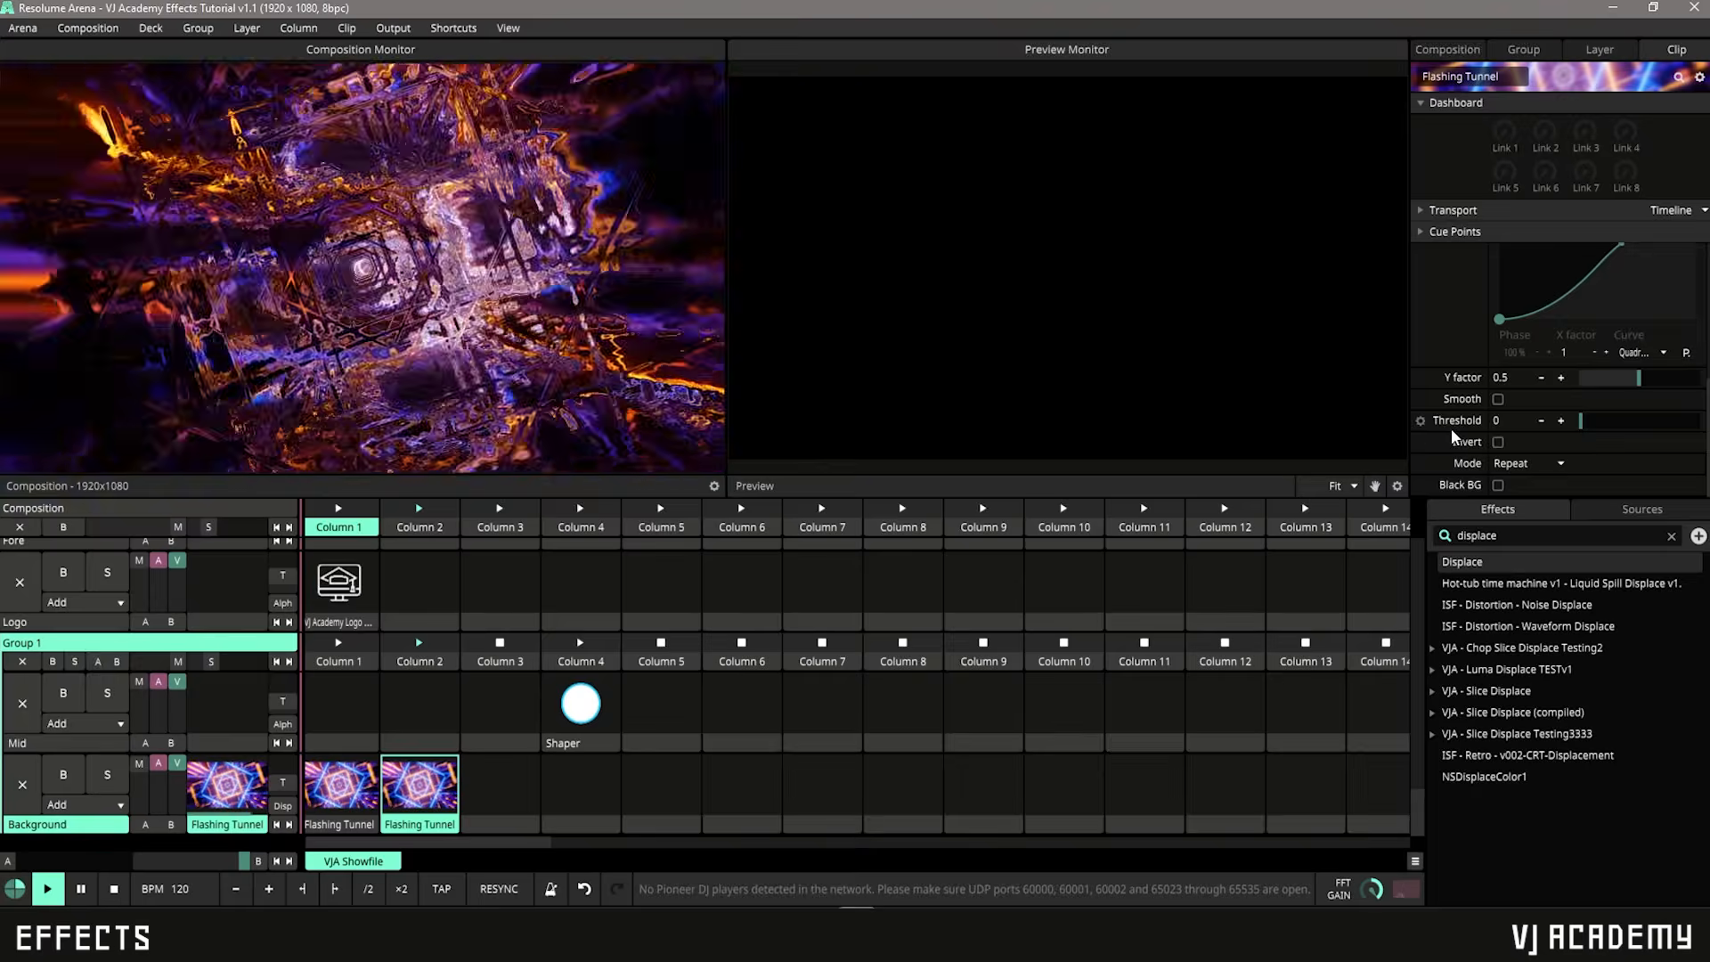
# Step: Try the Displace Threshold manually, then make it respond to External FFT
pyautogui.moveTo(1585, 421); pyautogui.dragTo(1423, 419)
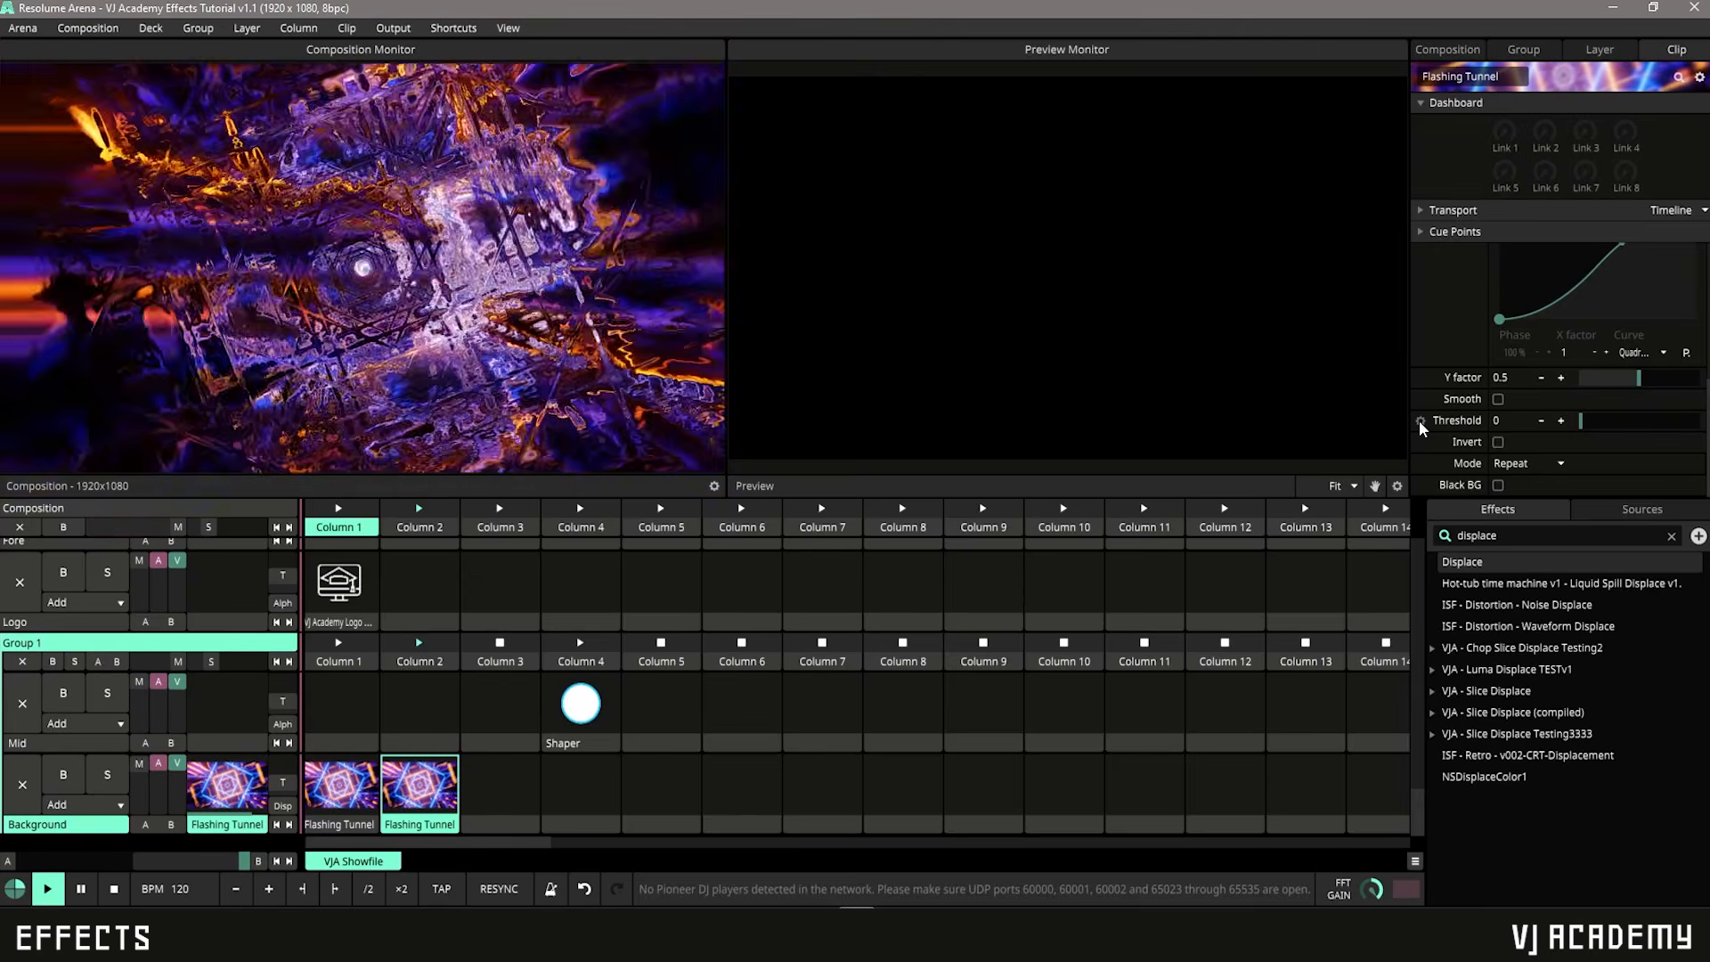
pyautogui.click(1420, 420)
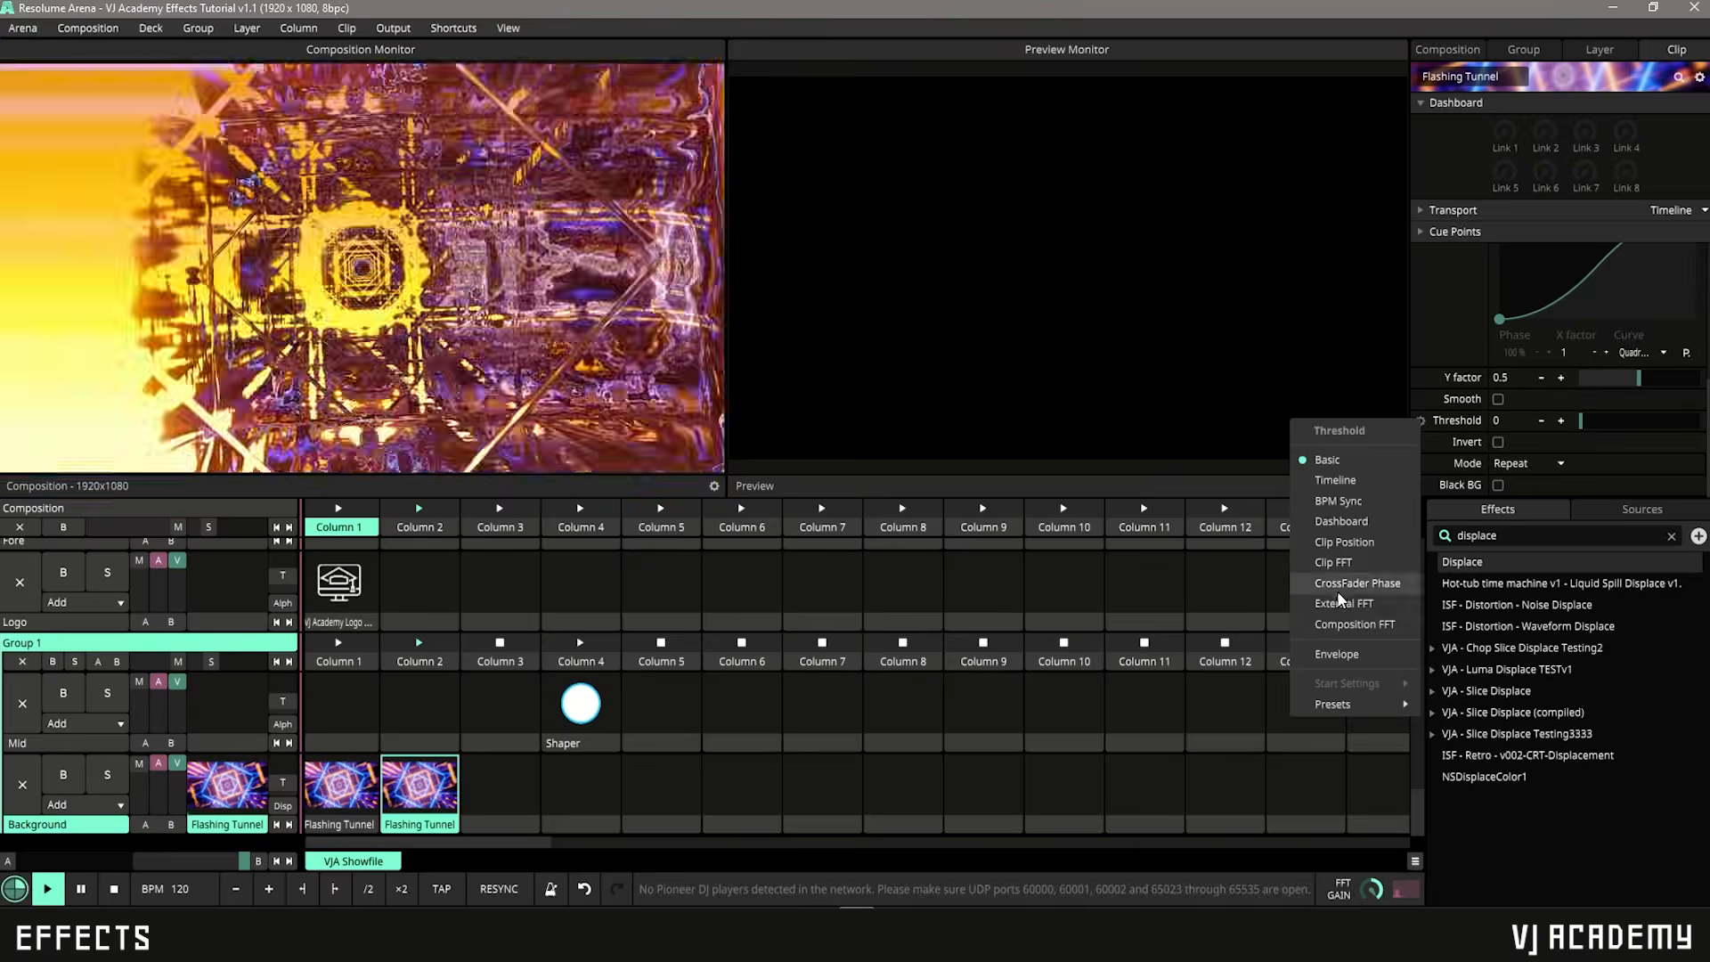
pyautogui.click(1340, 604)
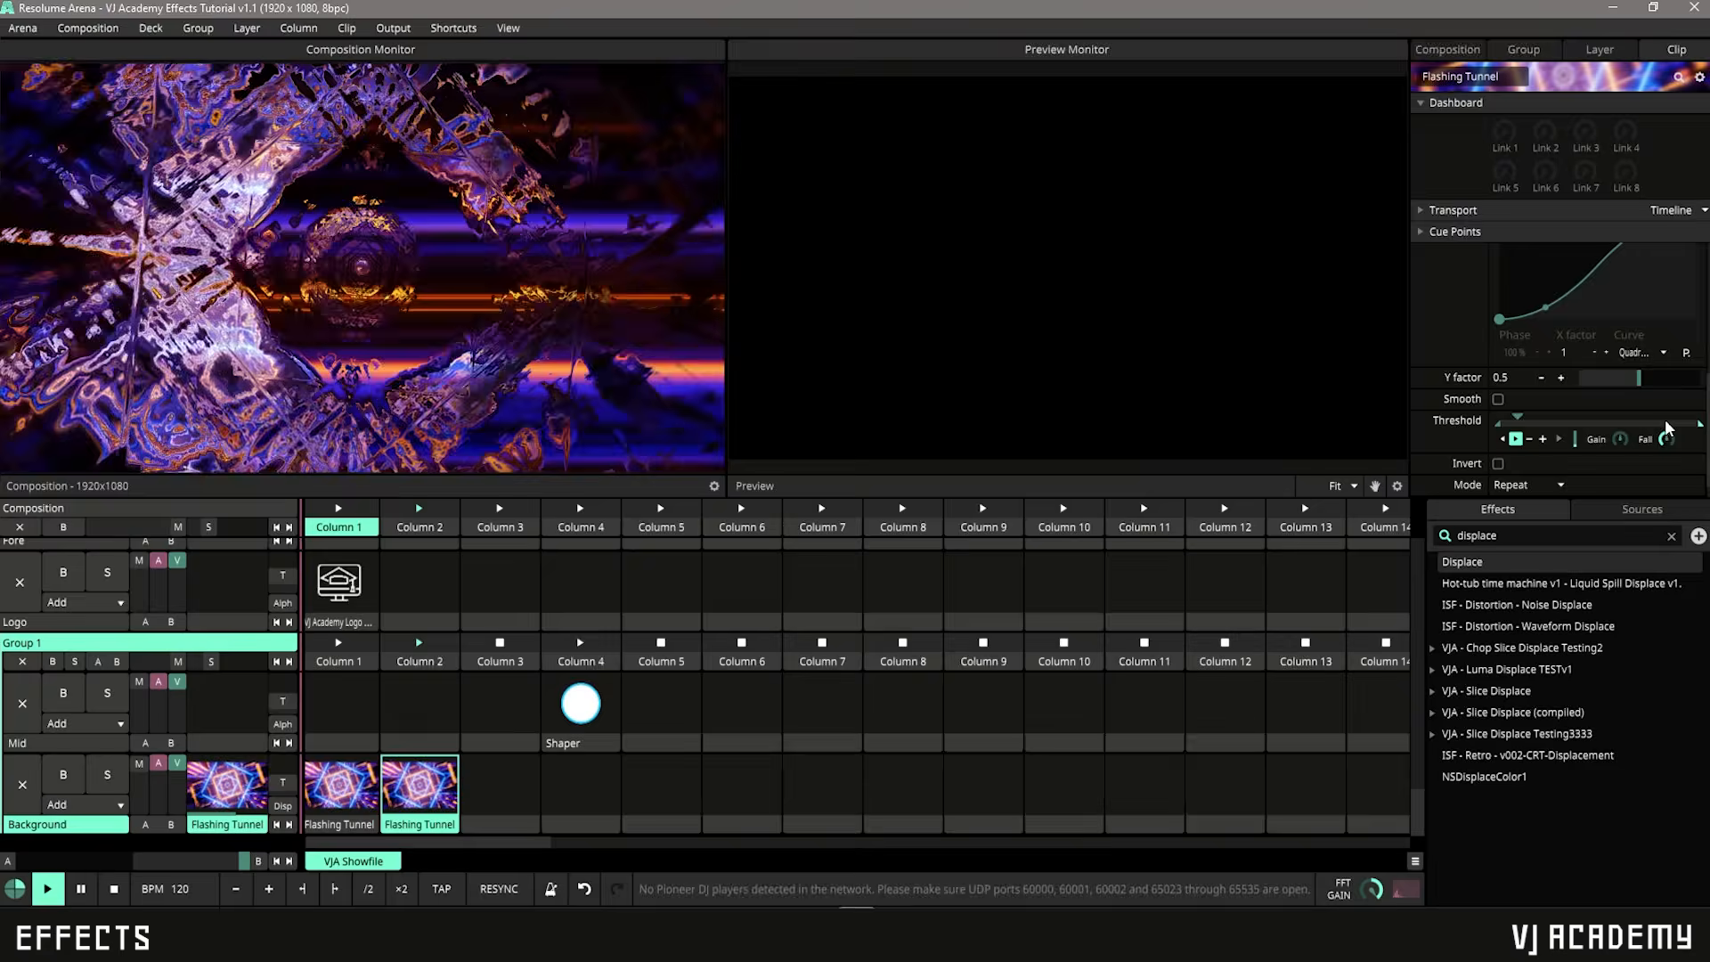
# Step: Extend the Threshold's audio-driven range to its full upper limit and raise the Fall amount
pyautogui.moveTo(1700, 428)
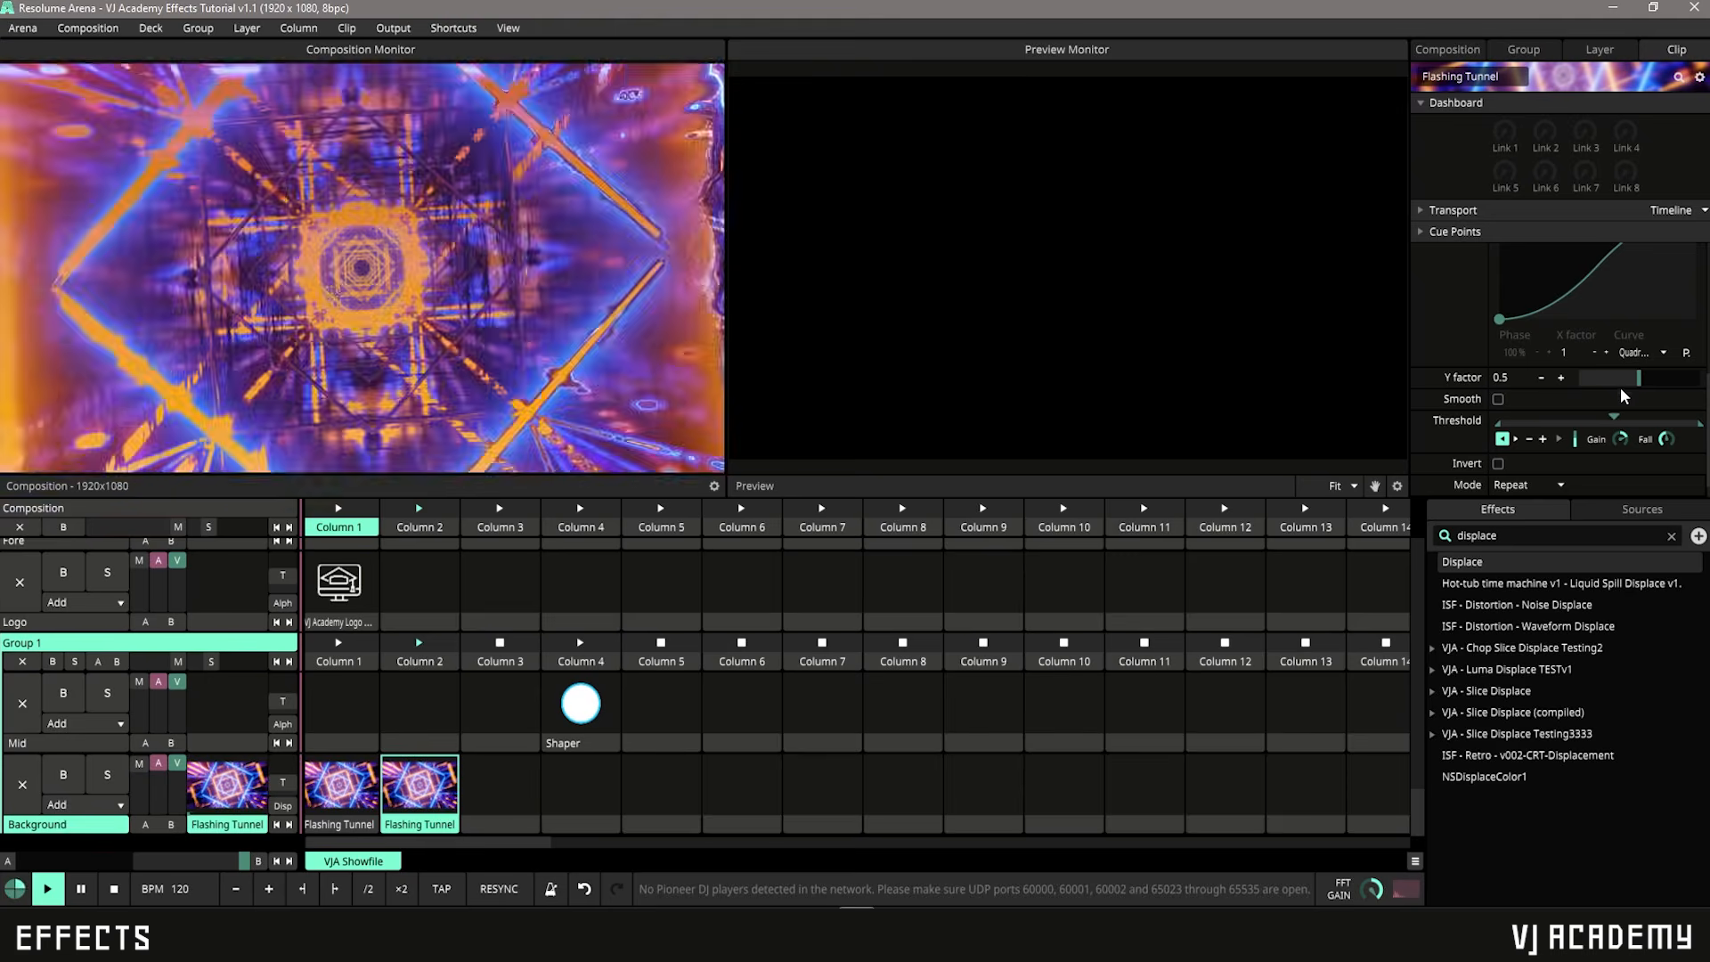
pyautogui.moveTo(1623, 425)
pyautogui.mouseDown()
pyautogui.moveTo(1452, 420)
pyautogui.moveTo(1698, 424)
pyautogui.mouseUp()
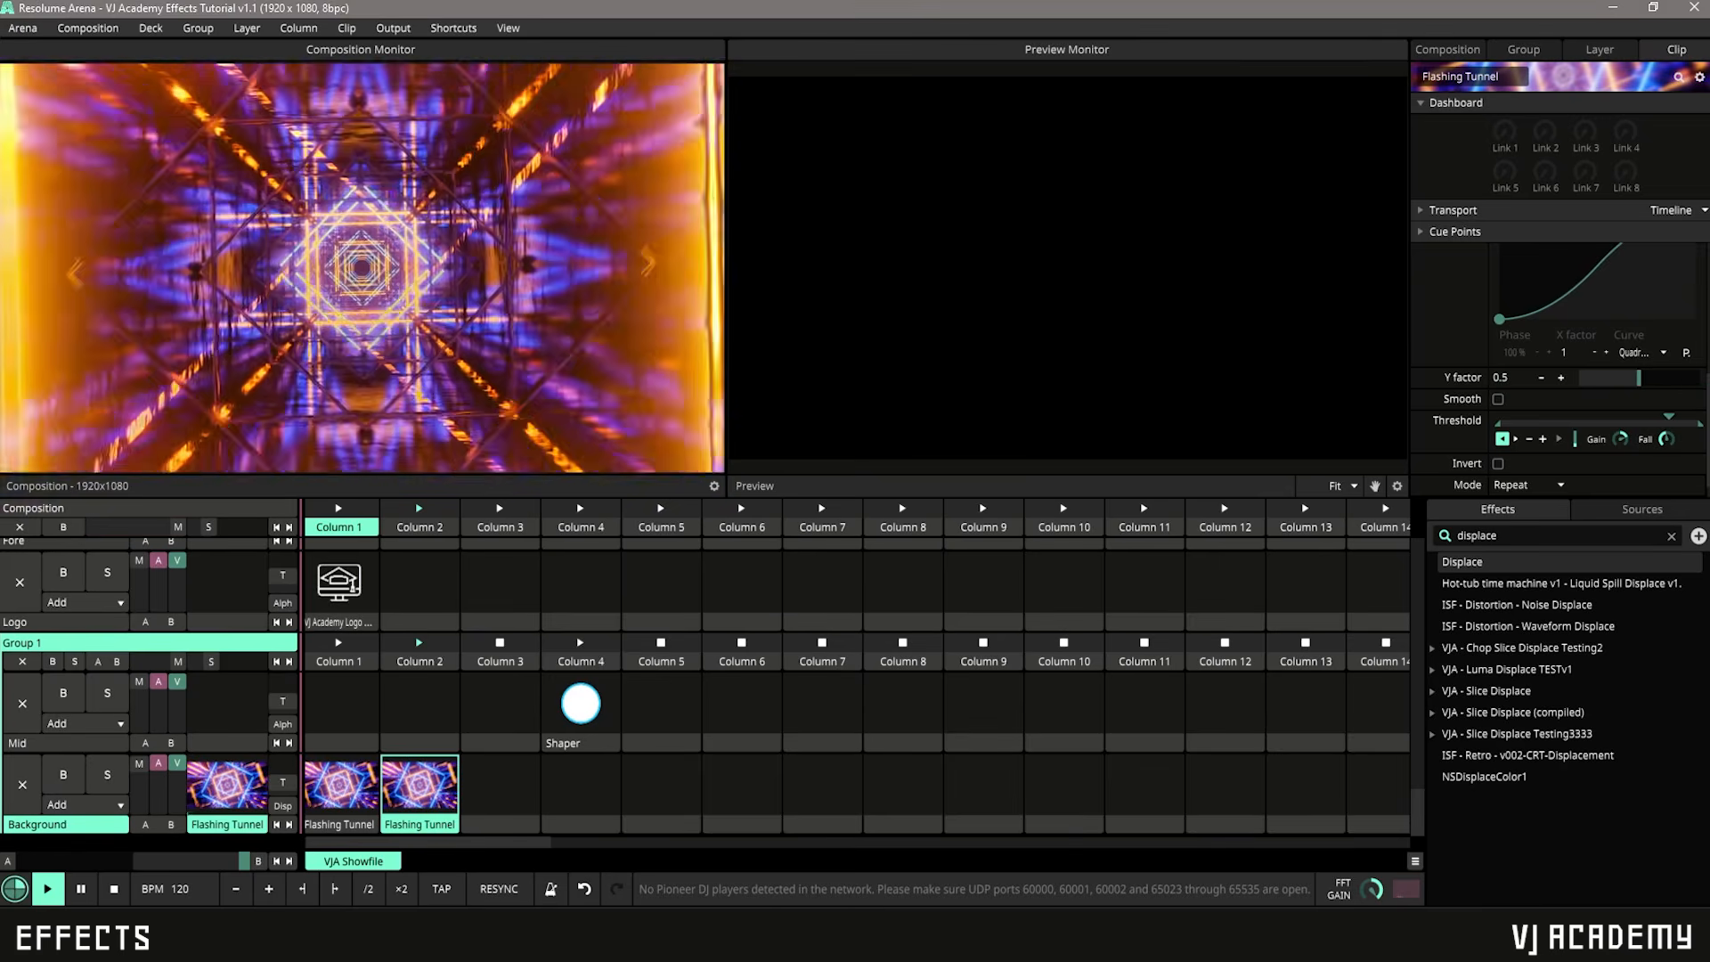
pyautogui.scroll(-1, 1466, 395)
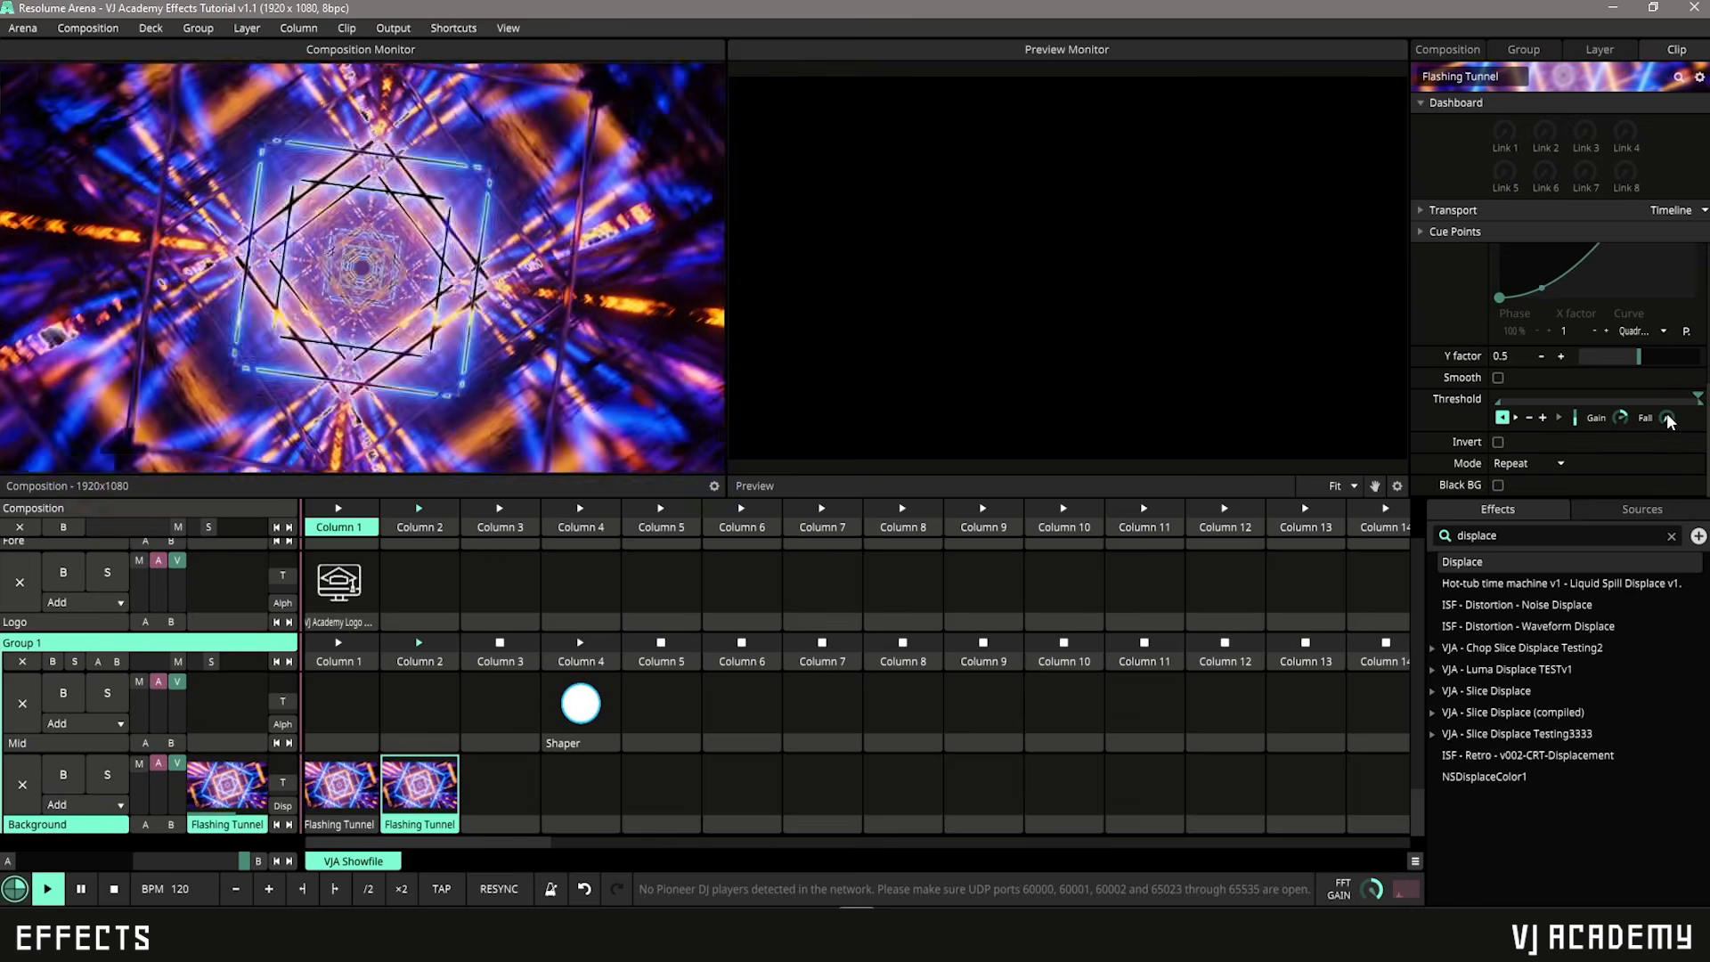
pyautogui.moveTo(1666, 413); pyautogui.dragTo(1663, 357)
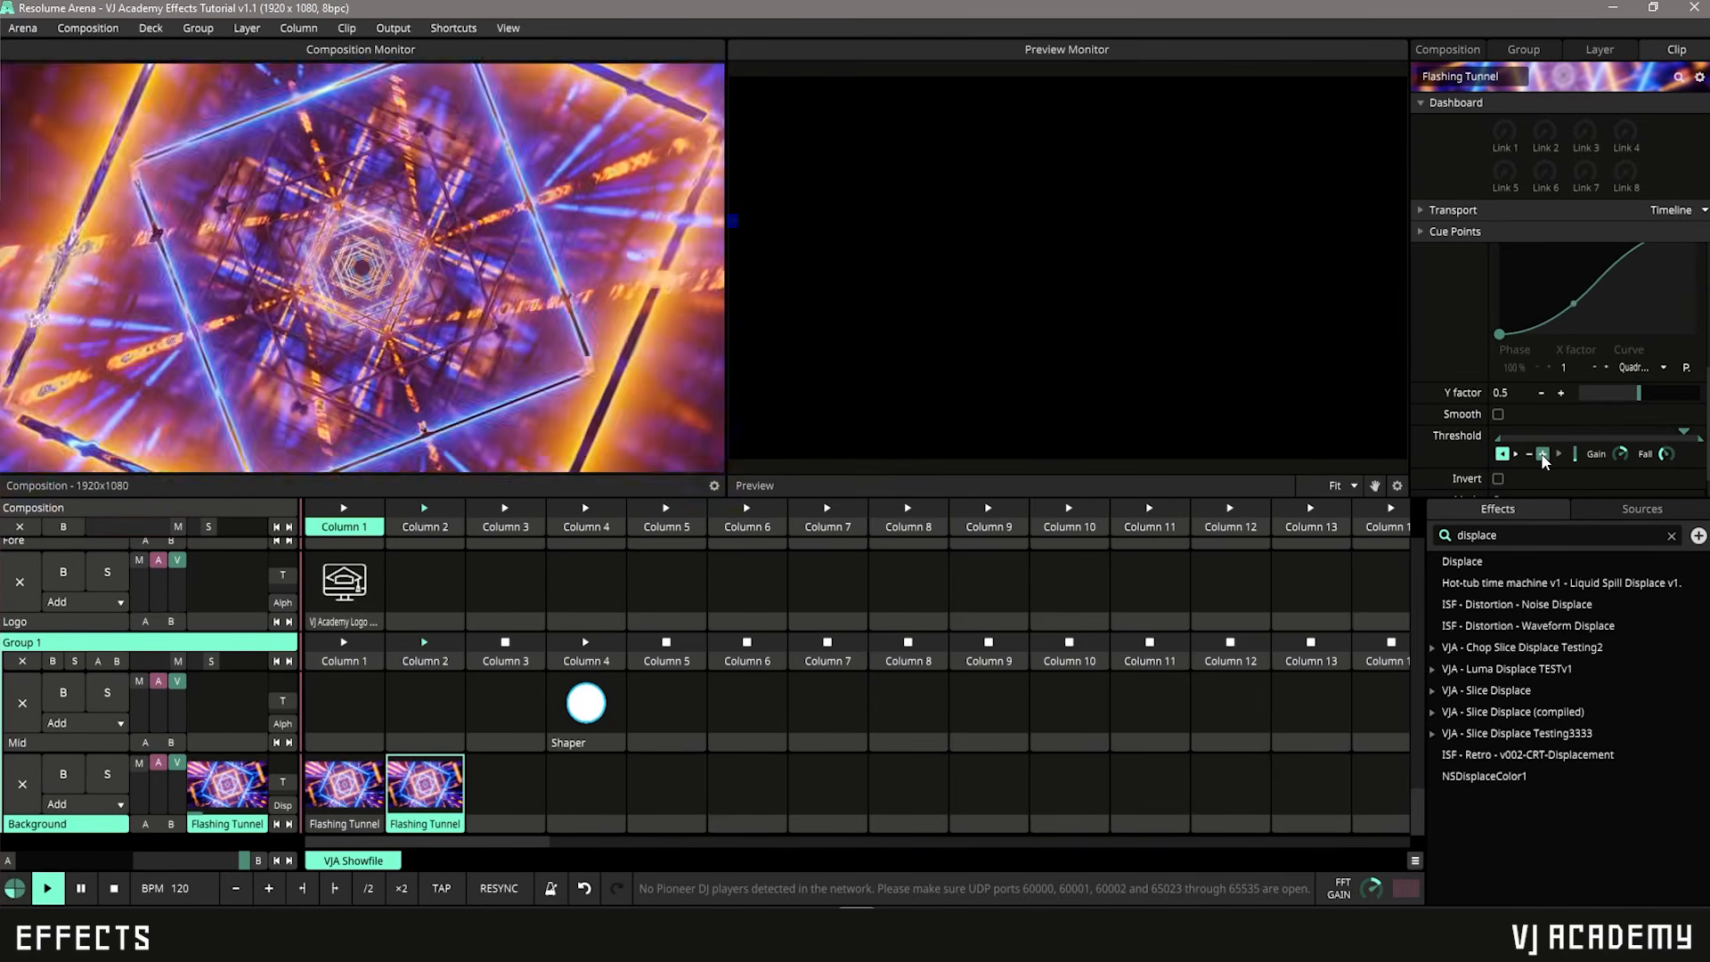
# Step: Try the plus mode for the Threshold's audio response, switch it to minus, and expand its frequency spectrum controls
pyautogui.click(1542, 455)
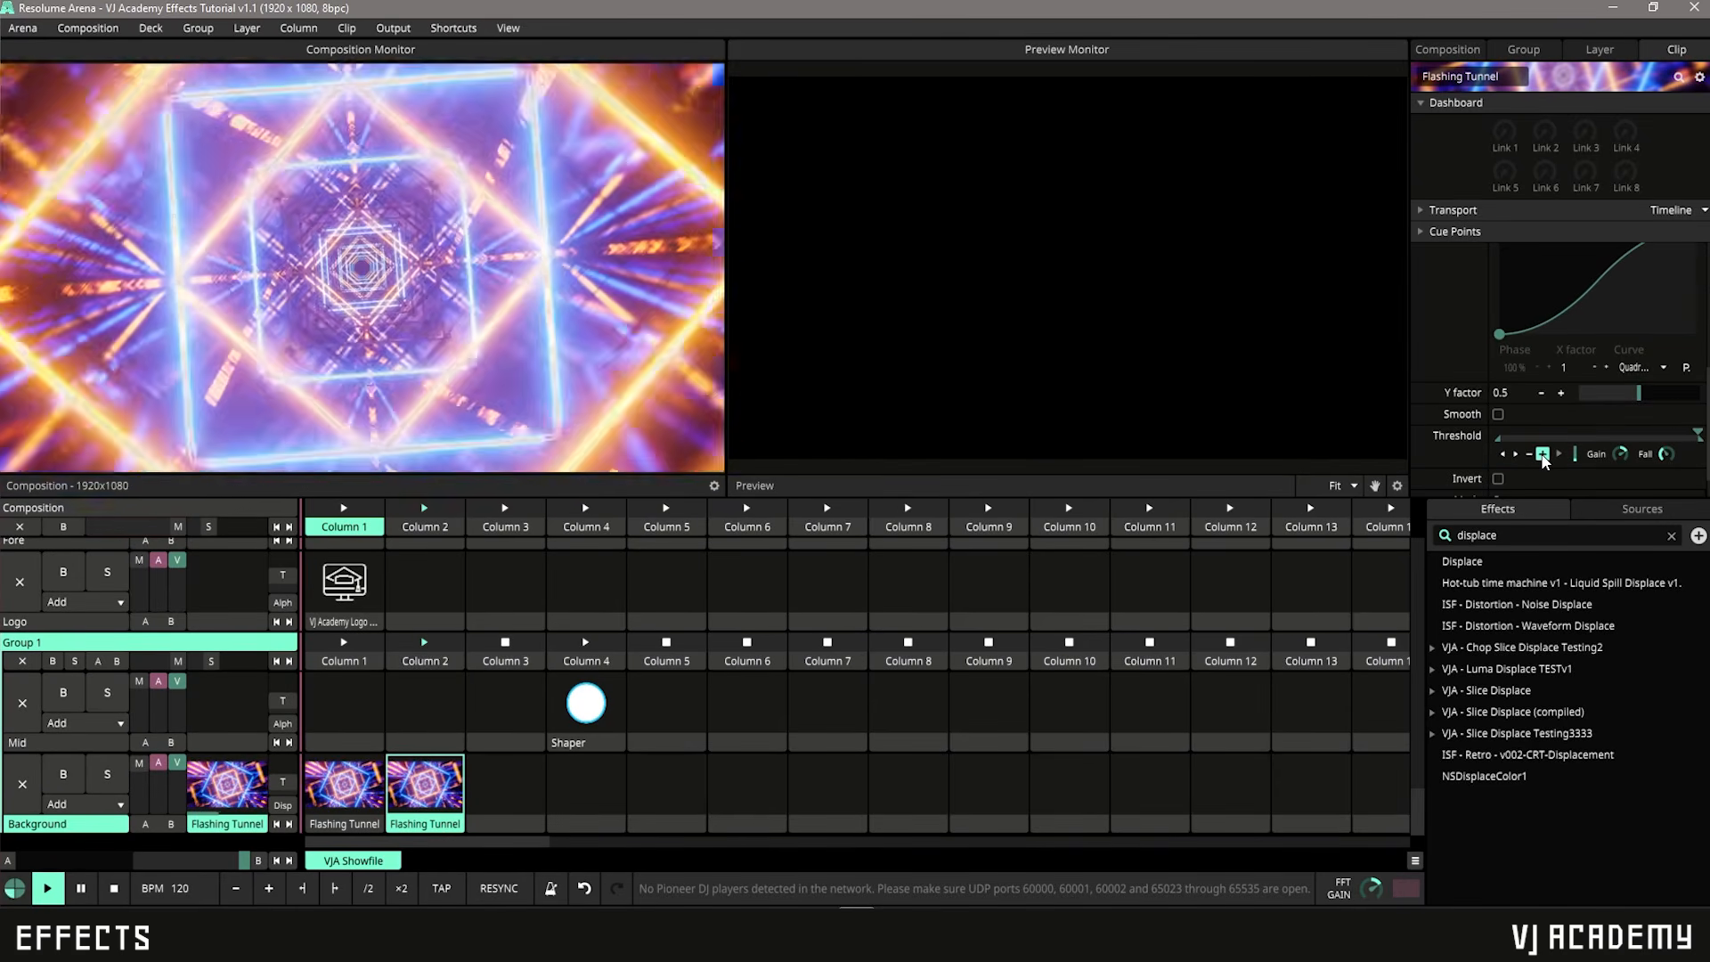
pyautogui.click(1543, 456)
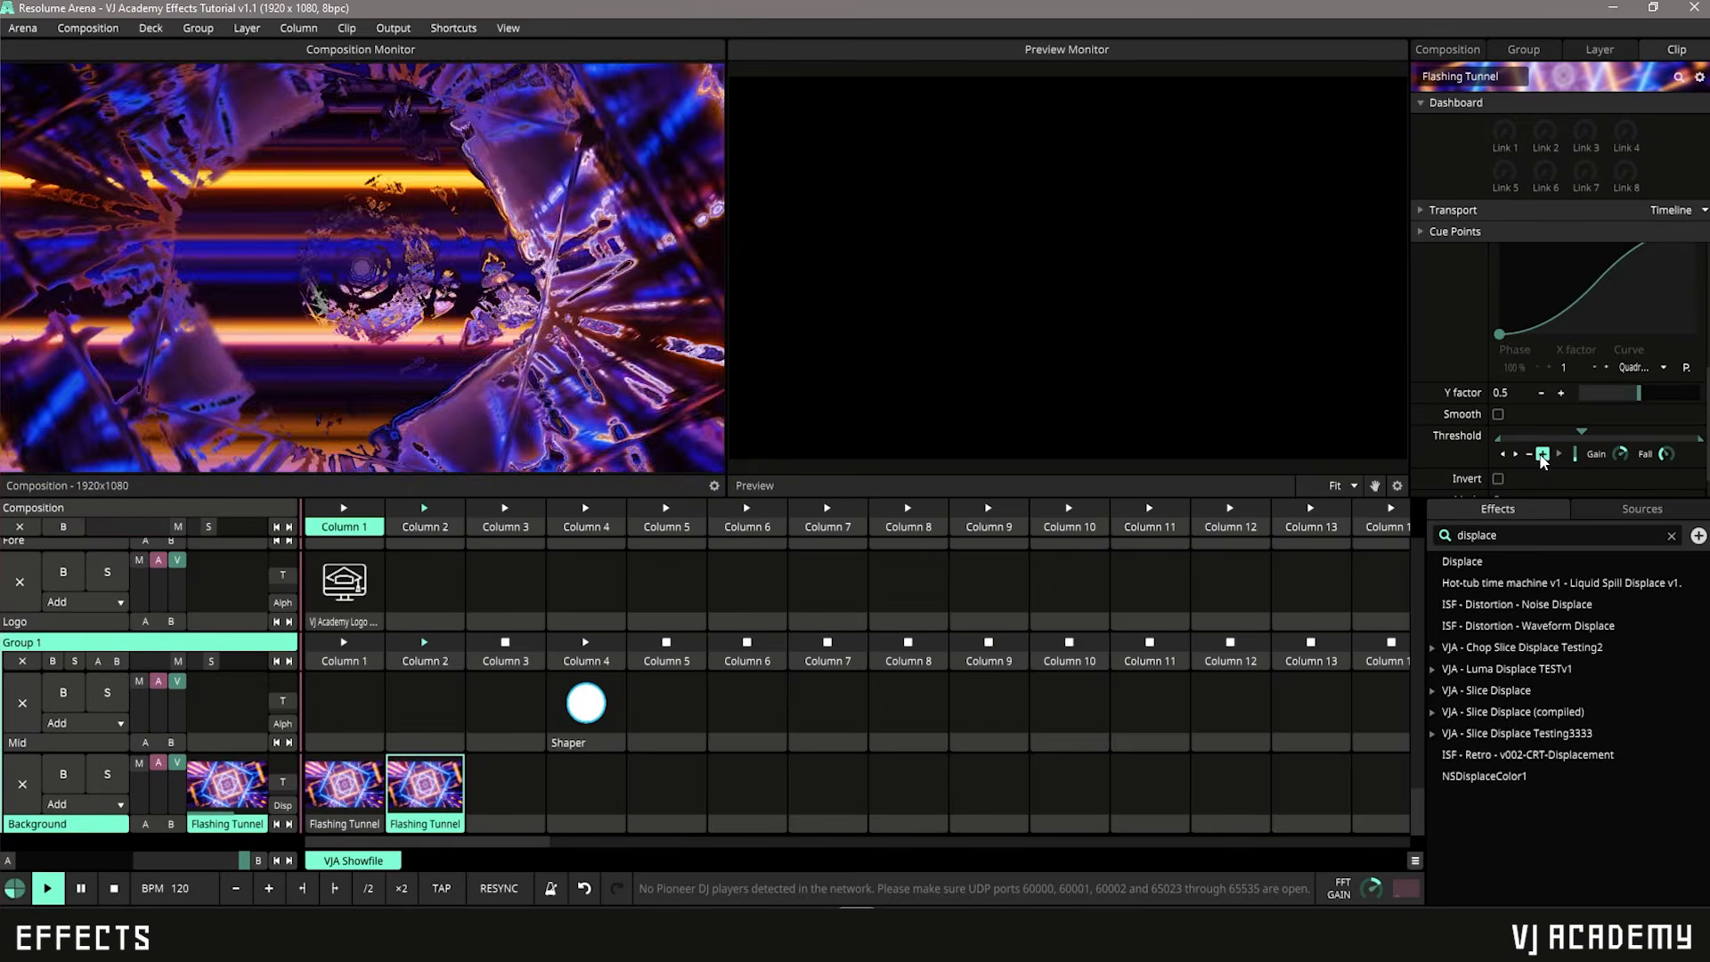
pyautogui.click(1531, 455)
pyautogui.click(1560, 455)
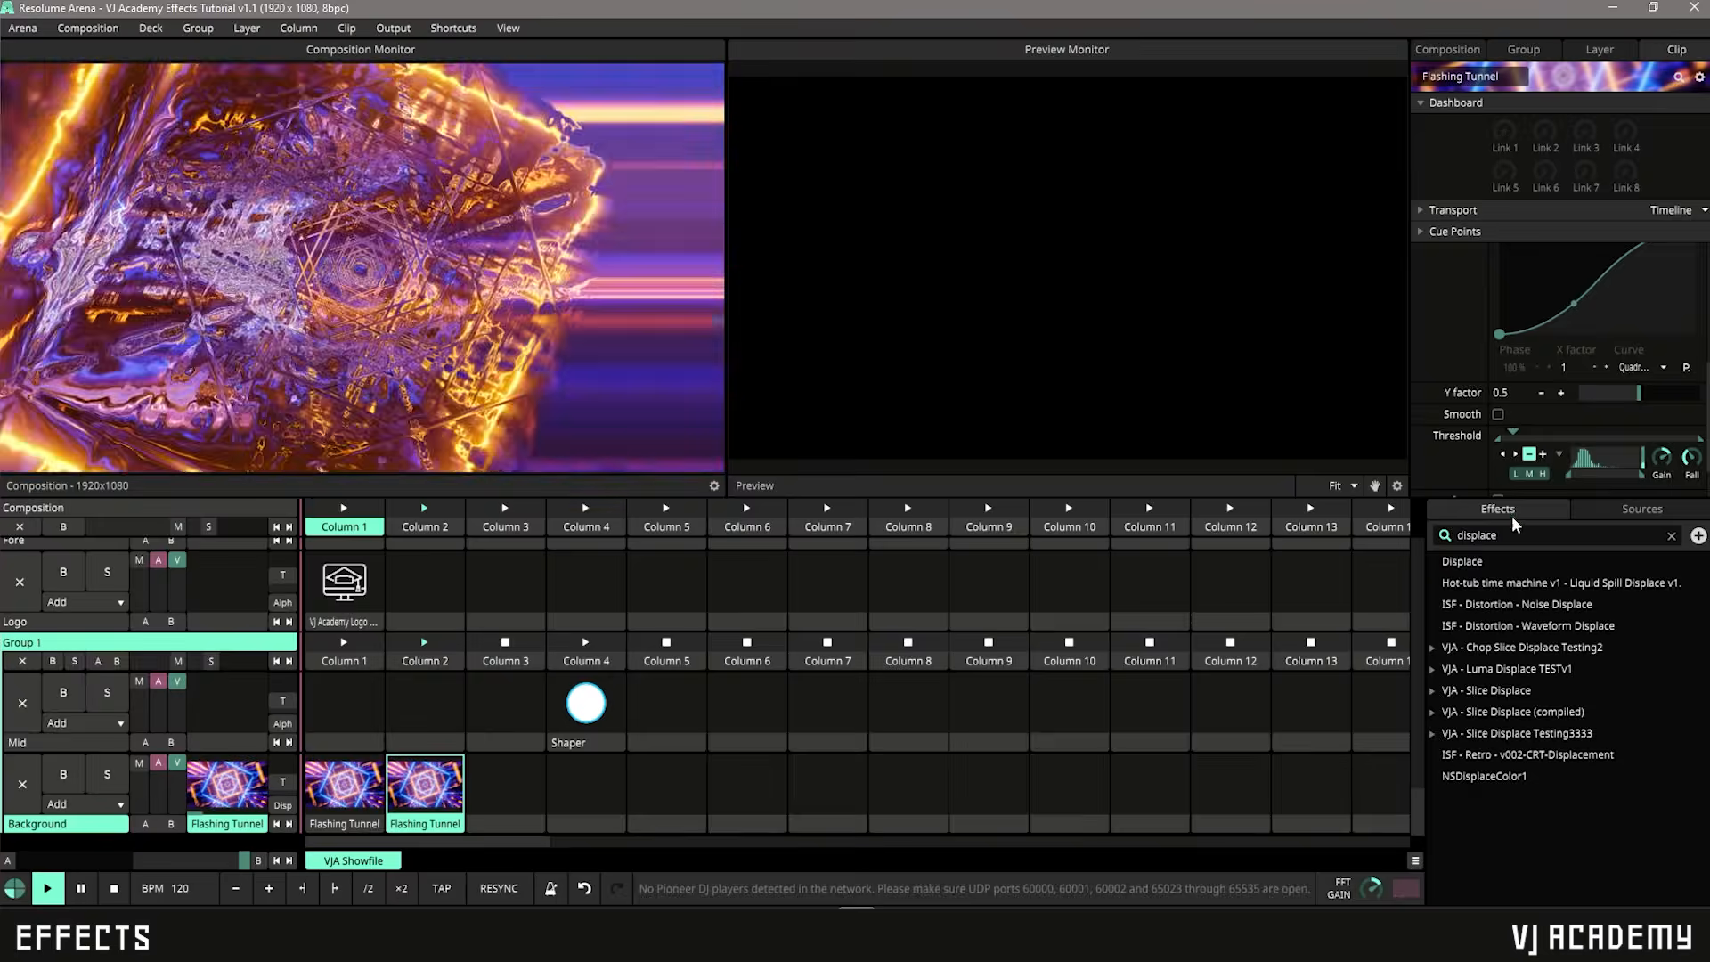
# Step: Adjust the global FFT gain and narrow the Threshold's frequency range, trying the mid and high bands before choosing the low band (L)
pyautogui.moveTo(1367, 885)
pyautogui.mouseDown()
pyautogui.moveTo(1368, 796)
pyautogui.moveTo(1371, 878)
pyautogui.mouseUp()
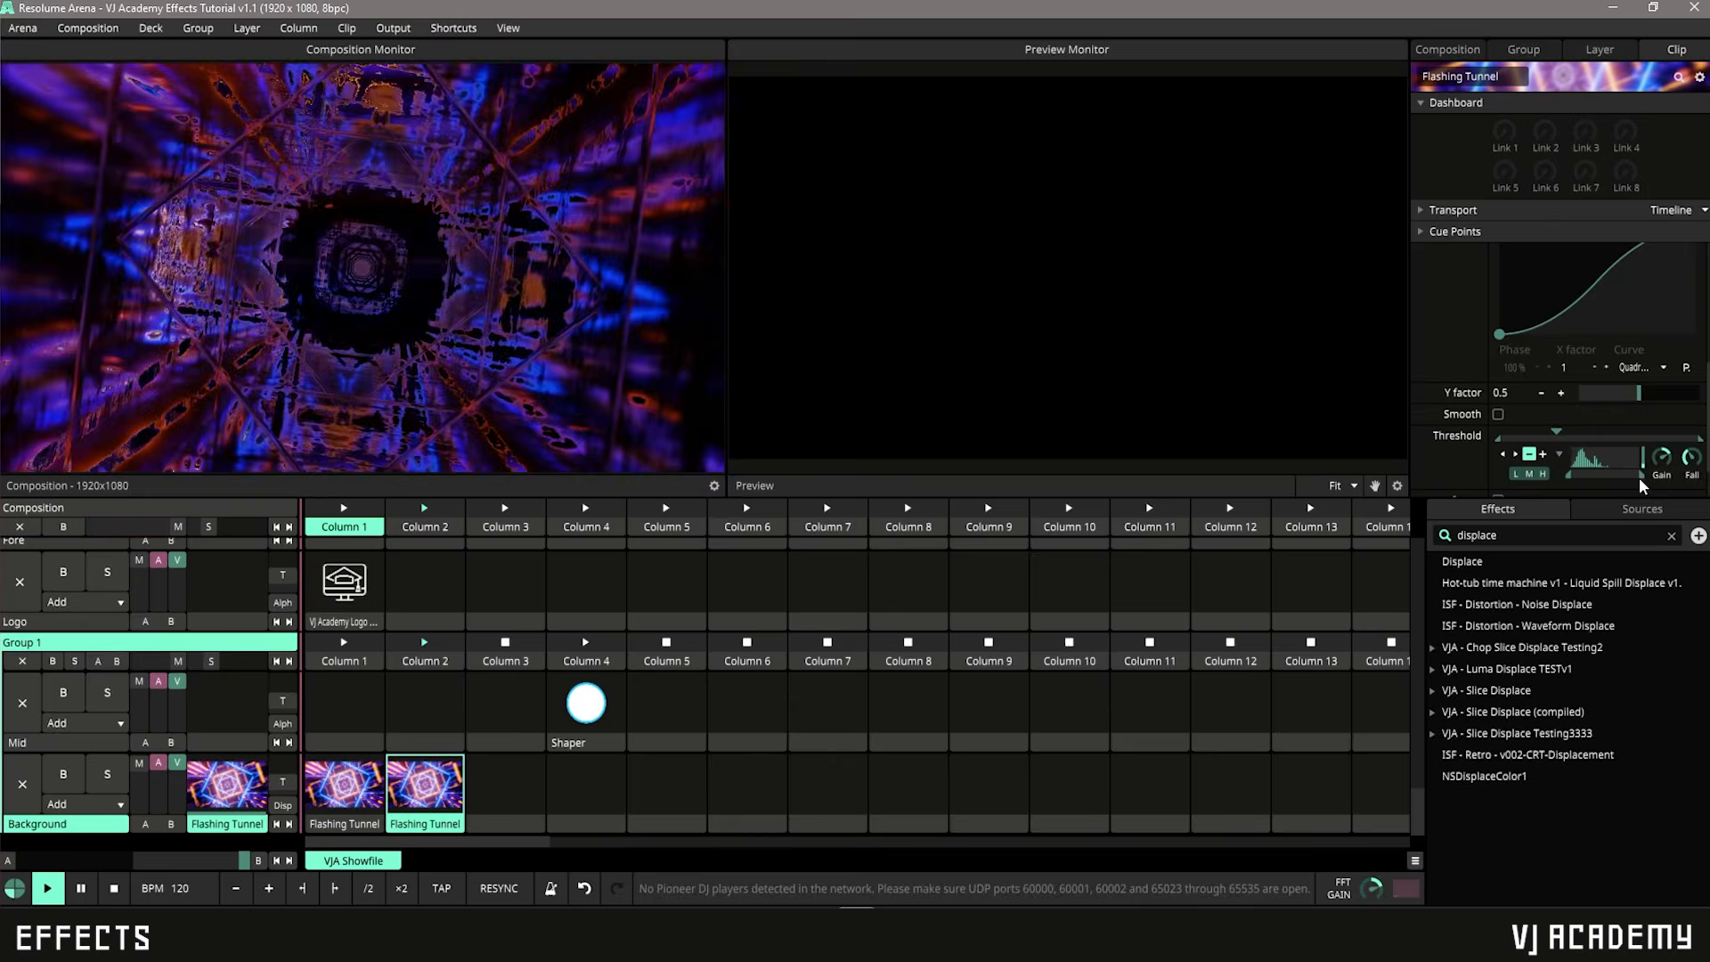
pyautogui.moveTo(1643, 481); pyautogui.dragTo(1511, 483)
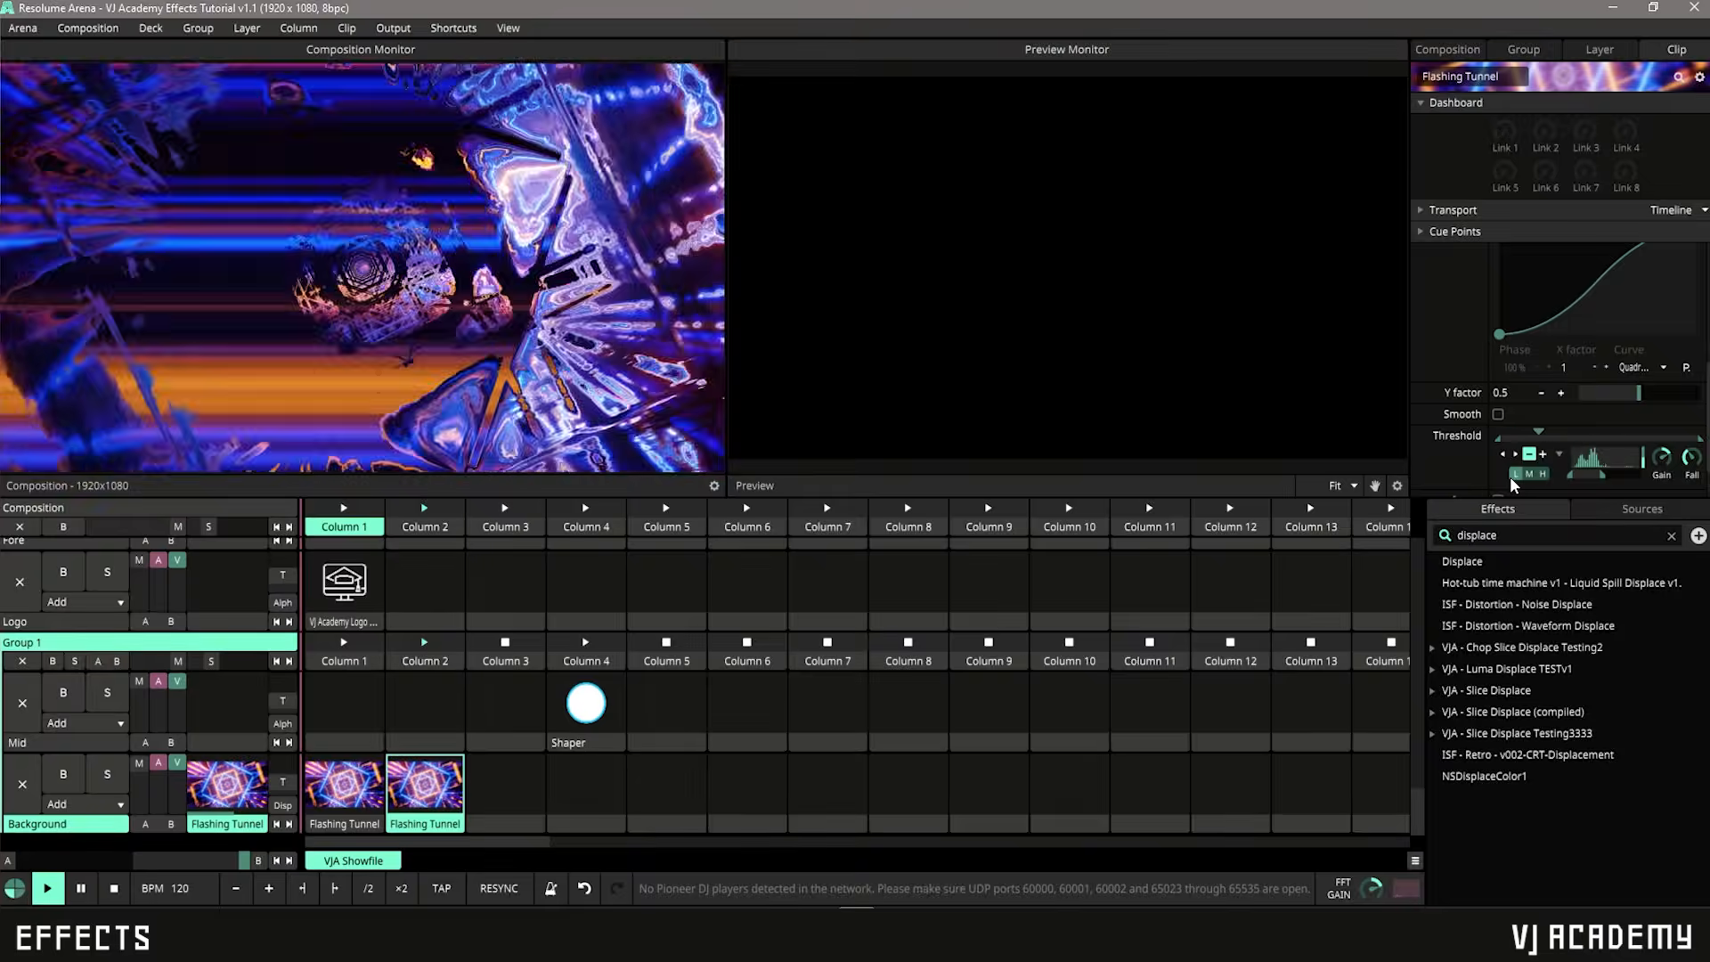
pyautogui.click(1529, 476)
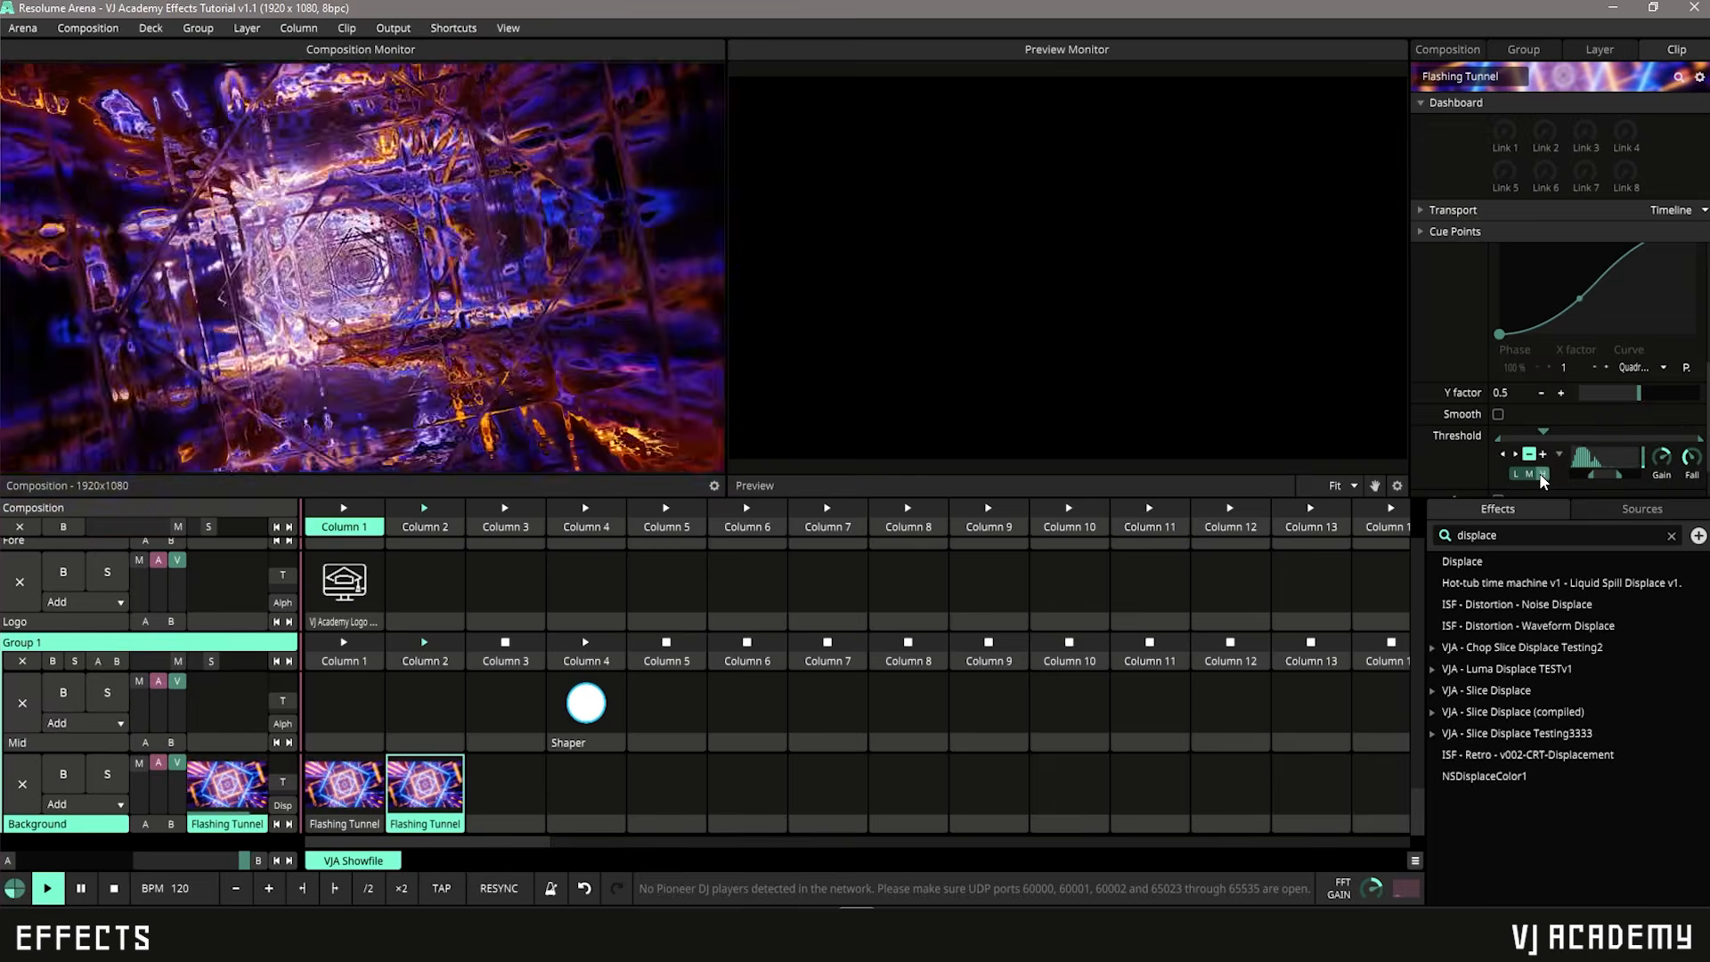
pyautogui.click(1544, 476)
pyautogui.click(1516, 476)
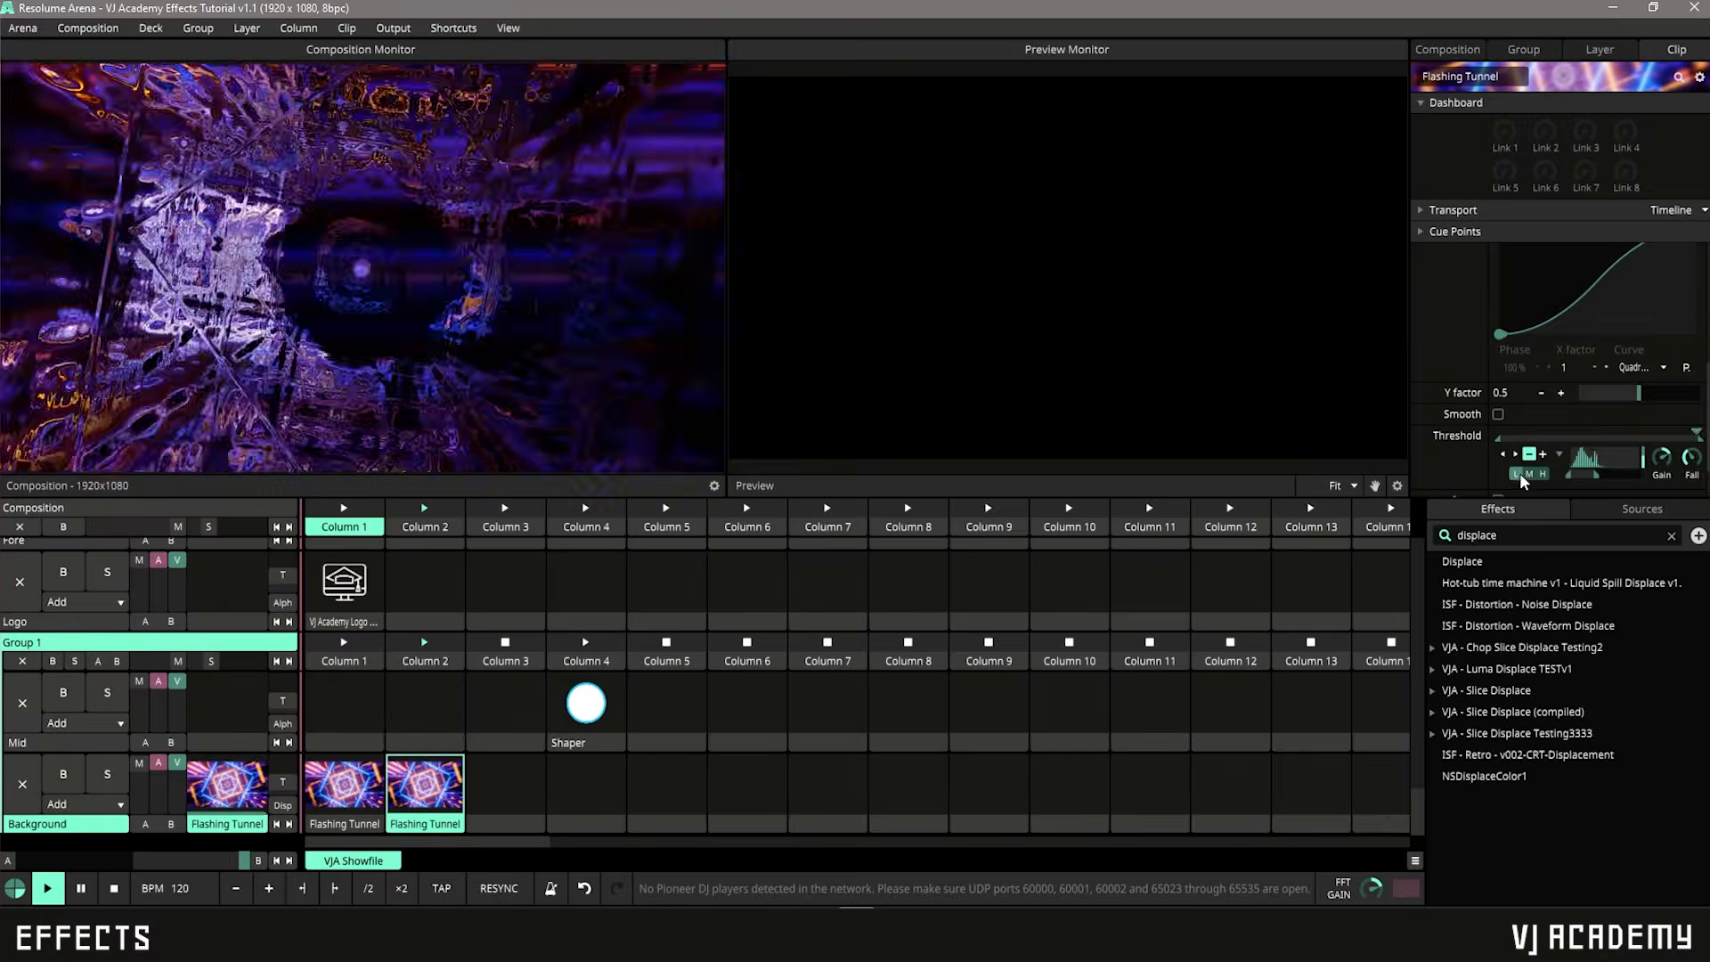
# Step: Adjust the Threshold's audio frequency band and raise the lower limit of its audio-driven range
pyautogui.moveTo(1568, 478); pyautogui.dragTo(1595, 487)
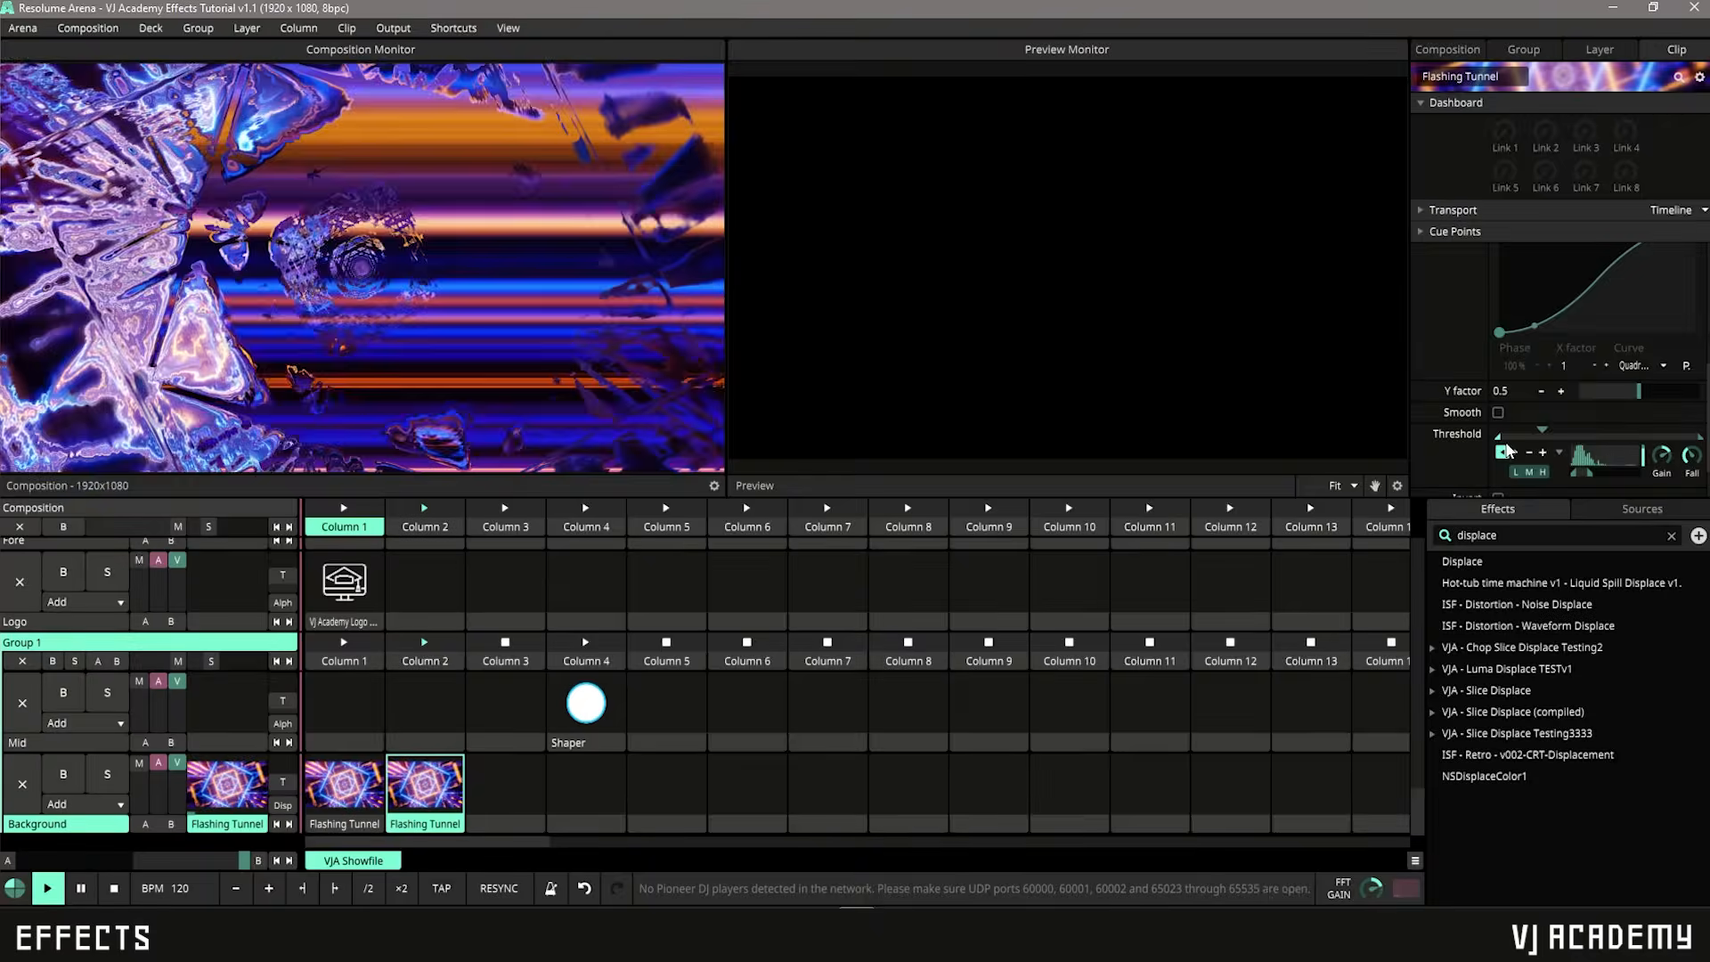
pyautogui.moveTo(1499, 437); pyautogui.dragTo(1568, 442)
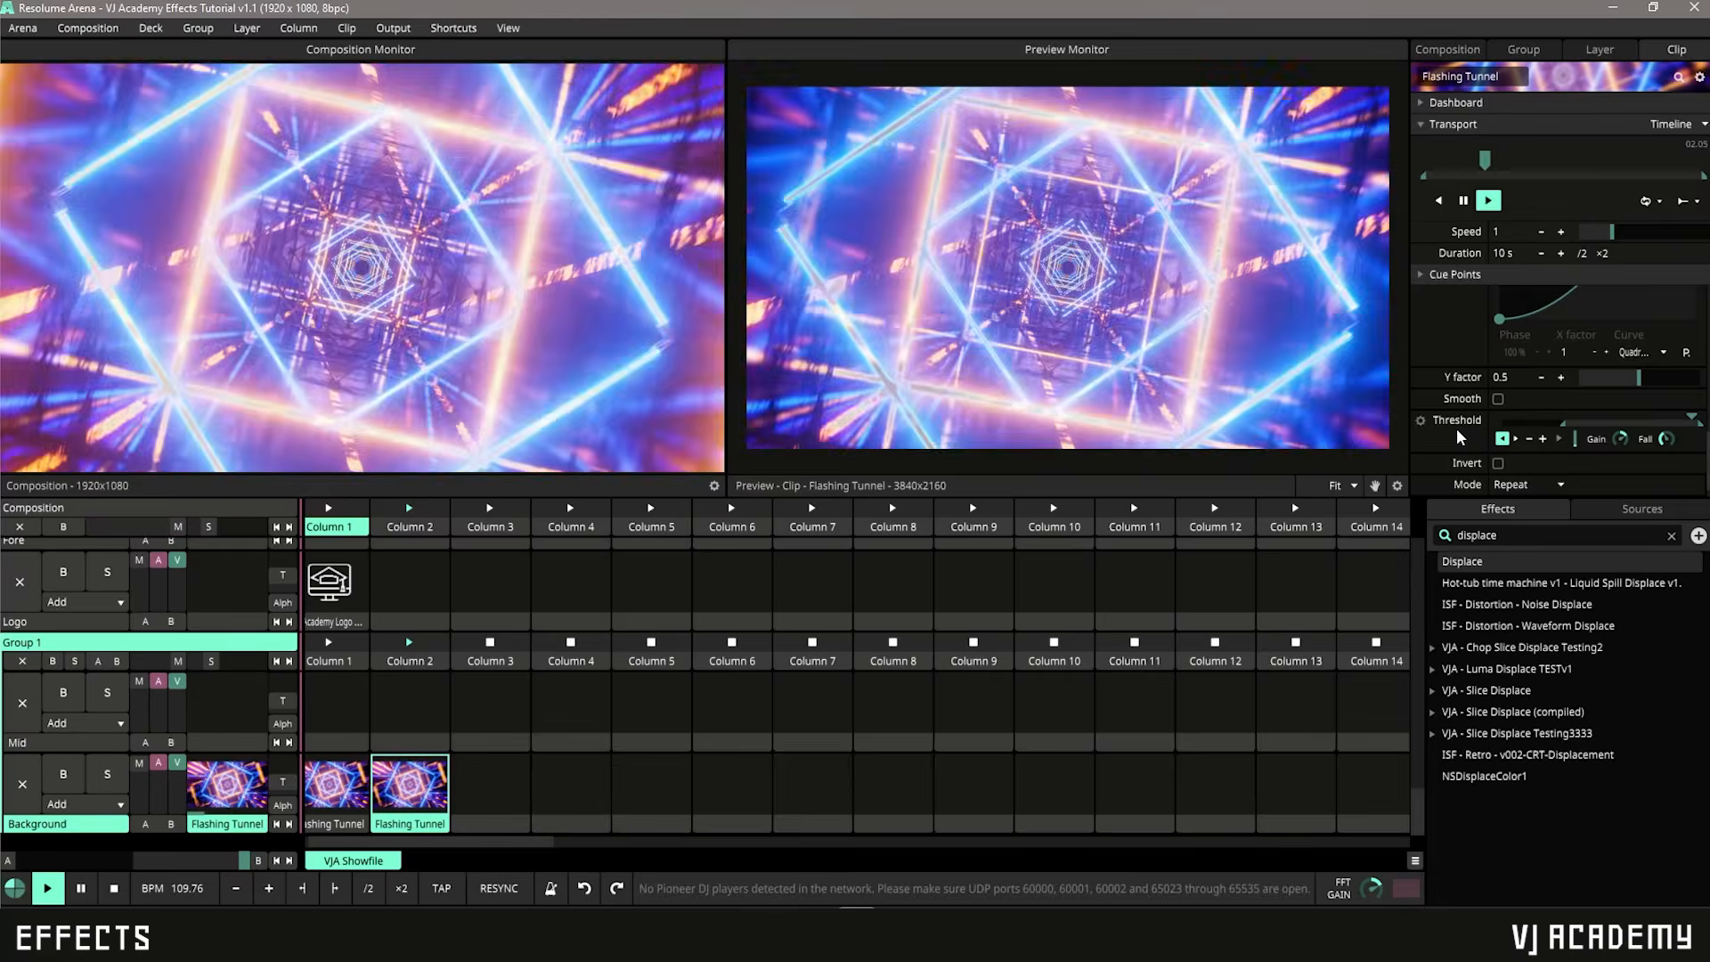
# Step: Switch the Threshold's audio source to Composition FFT, play the Bodhi Mandala audio clip, and reselect the Flashing Tunnel clip in column 2
pyautogui.rightClick(1457, 431)
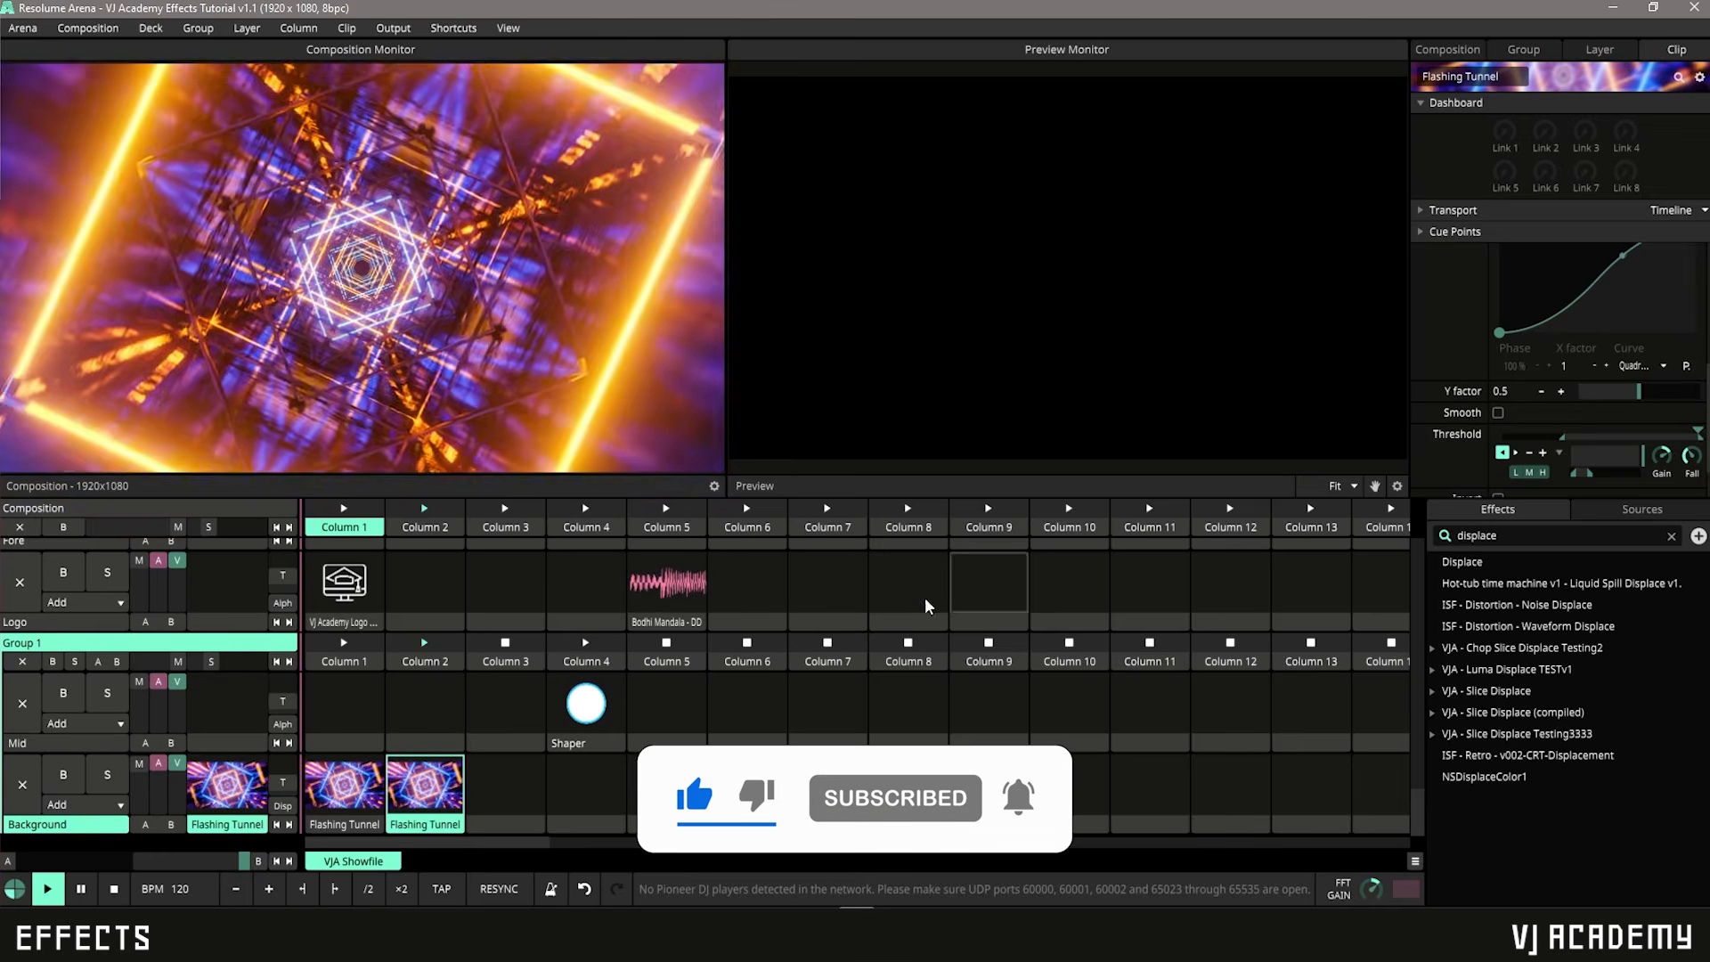
pyautogui.click(1421, 434)
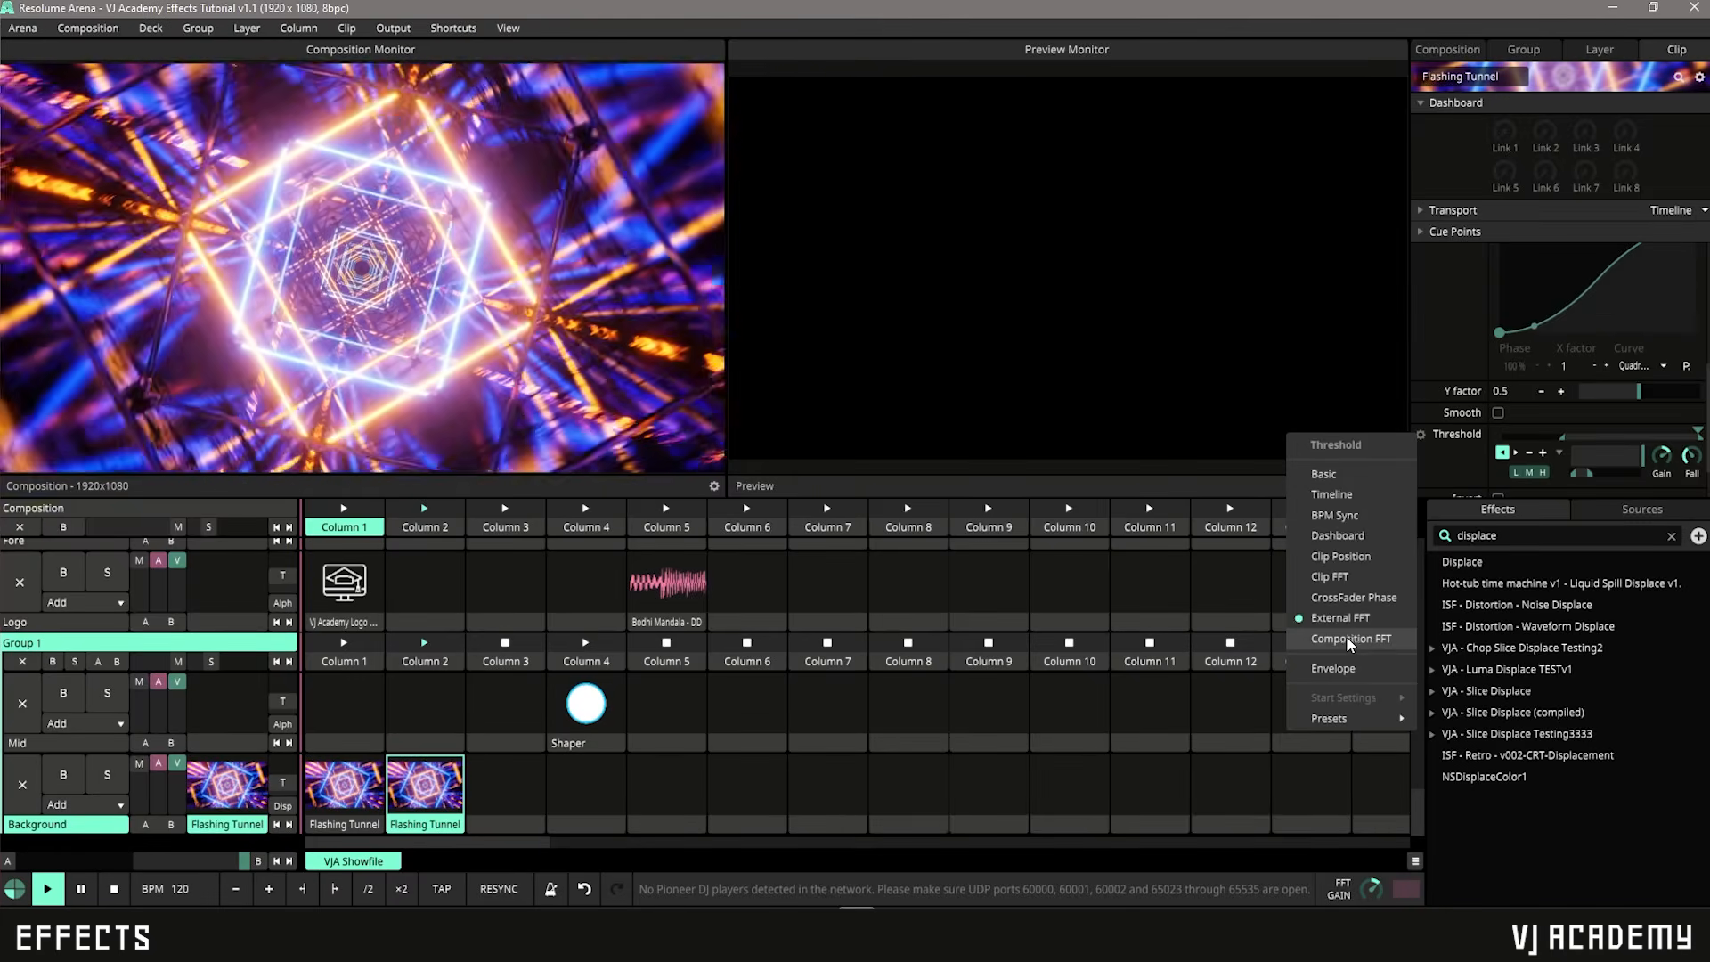
pyautogui.click(1357, 643)
pyautogui.click(656, 592)
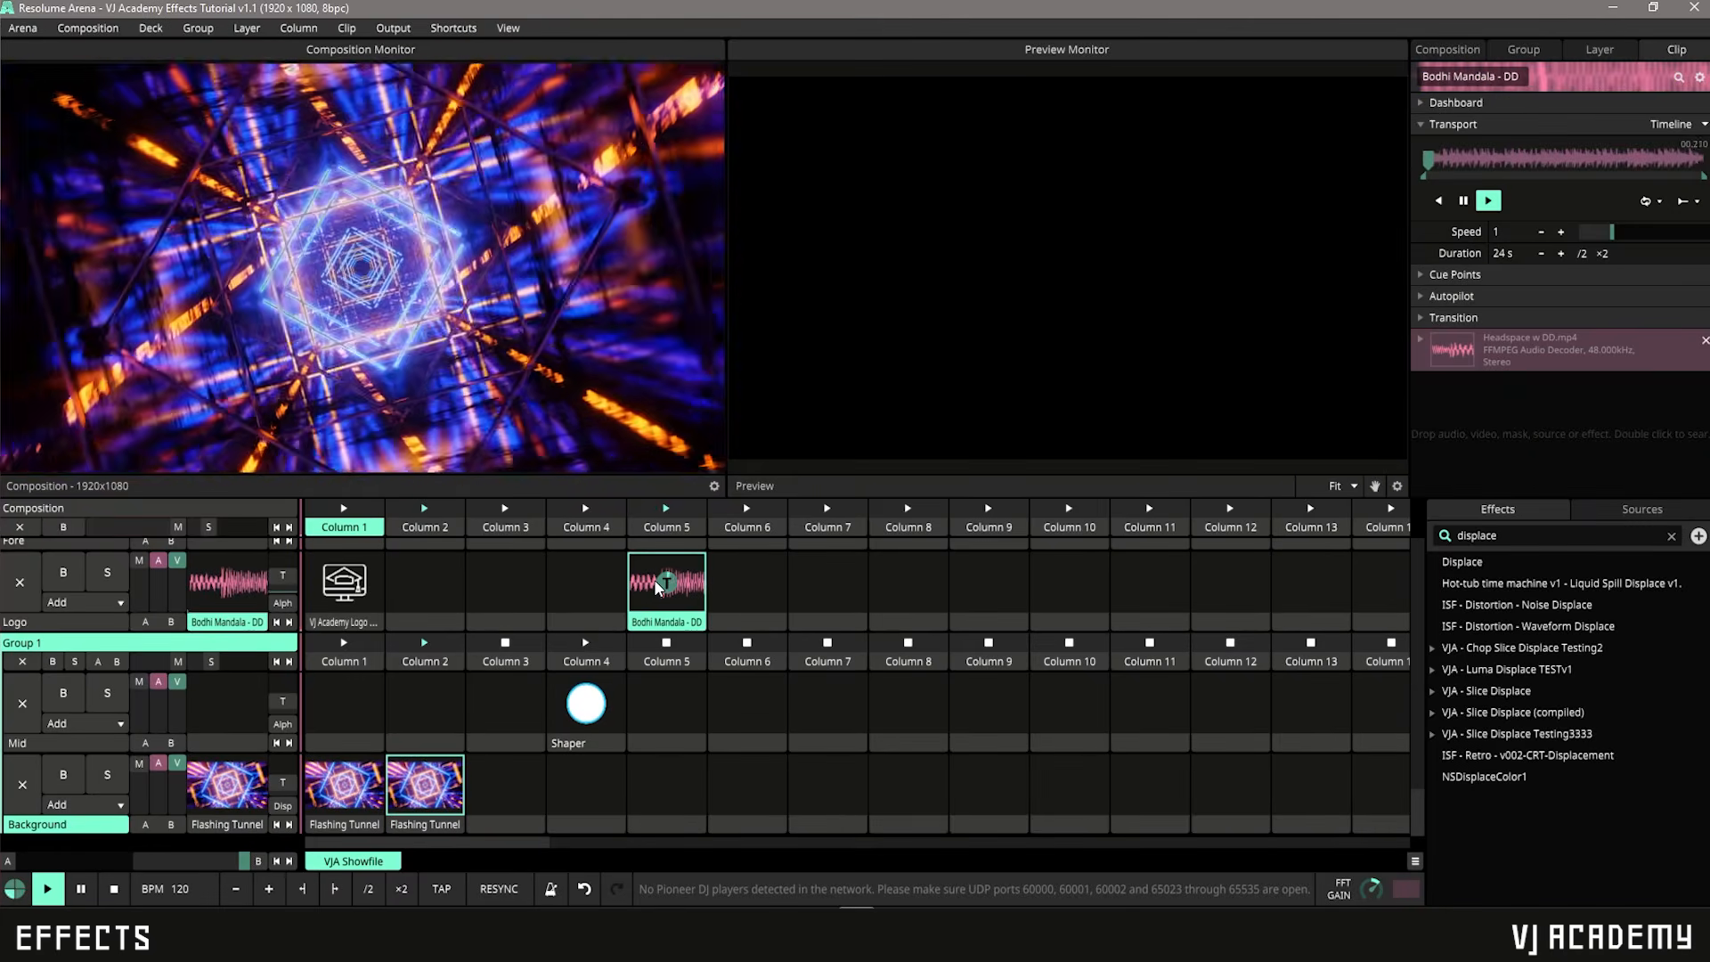
pyautogui.click(426, 828)
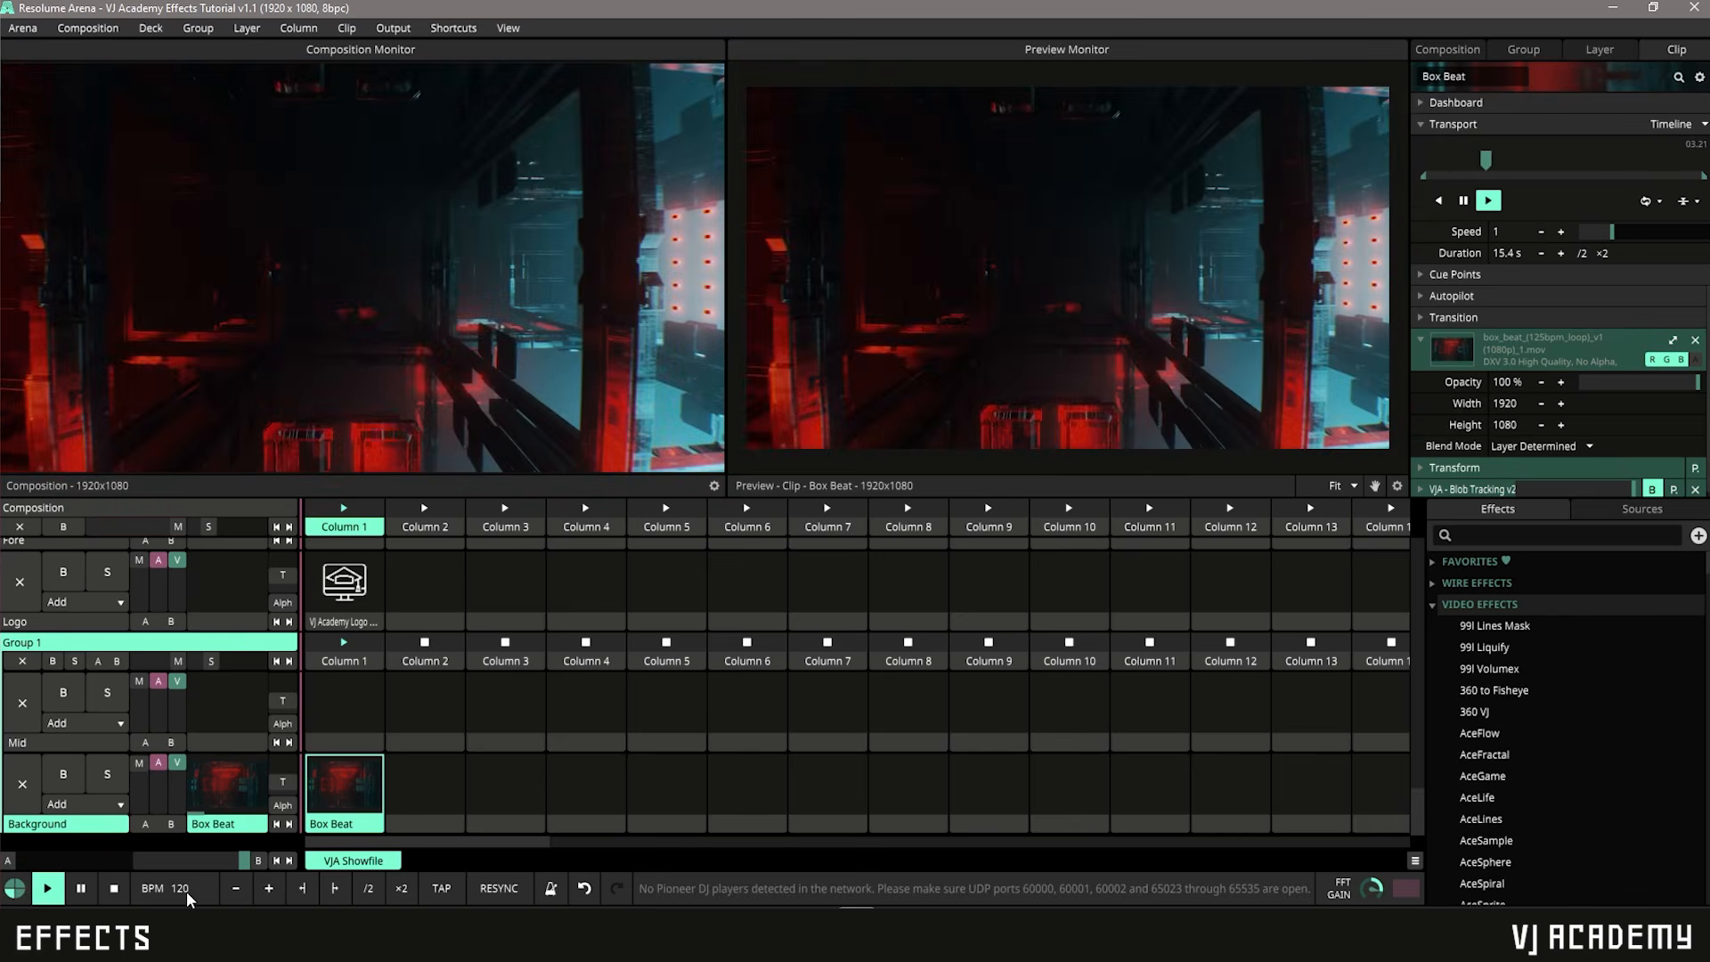
# Step: Set the composition tempo to 150 BPM and try raising and lowering it in single-beat increments
pyautogui.doubleClick(179, 889)
pyautogui.write('150')
pyautogui.press('Return')
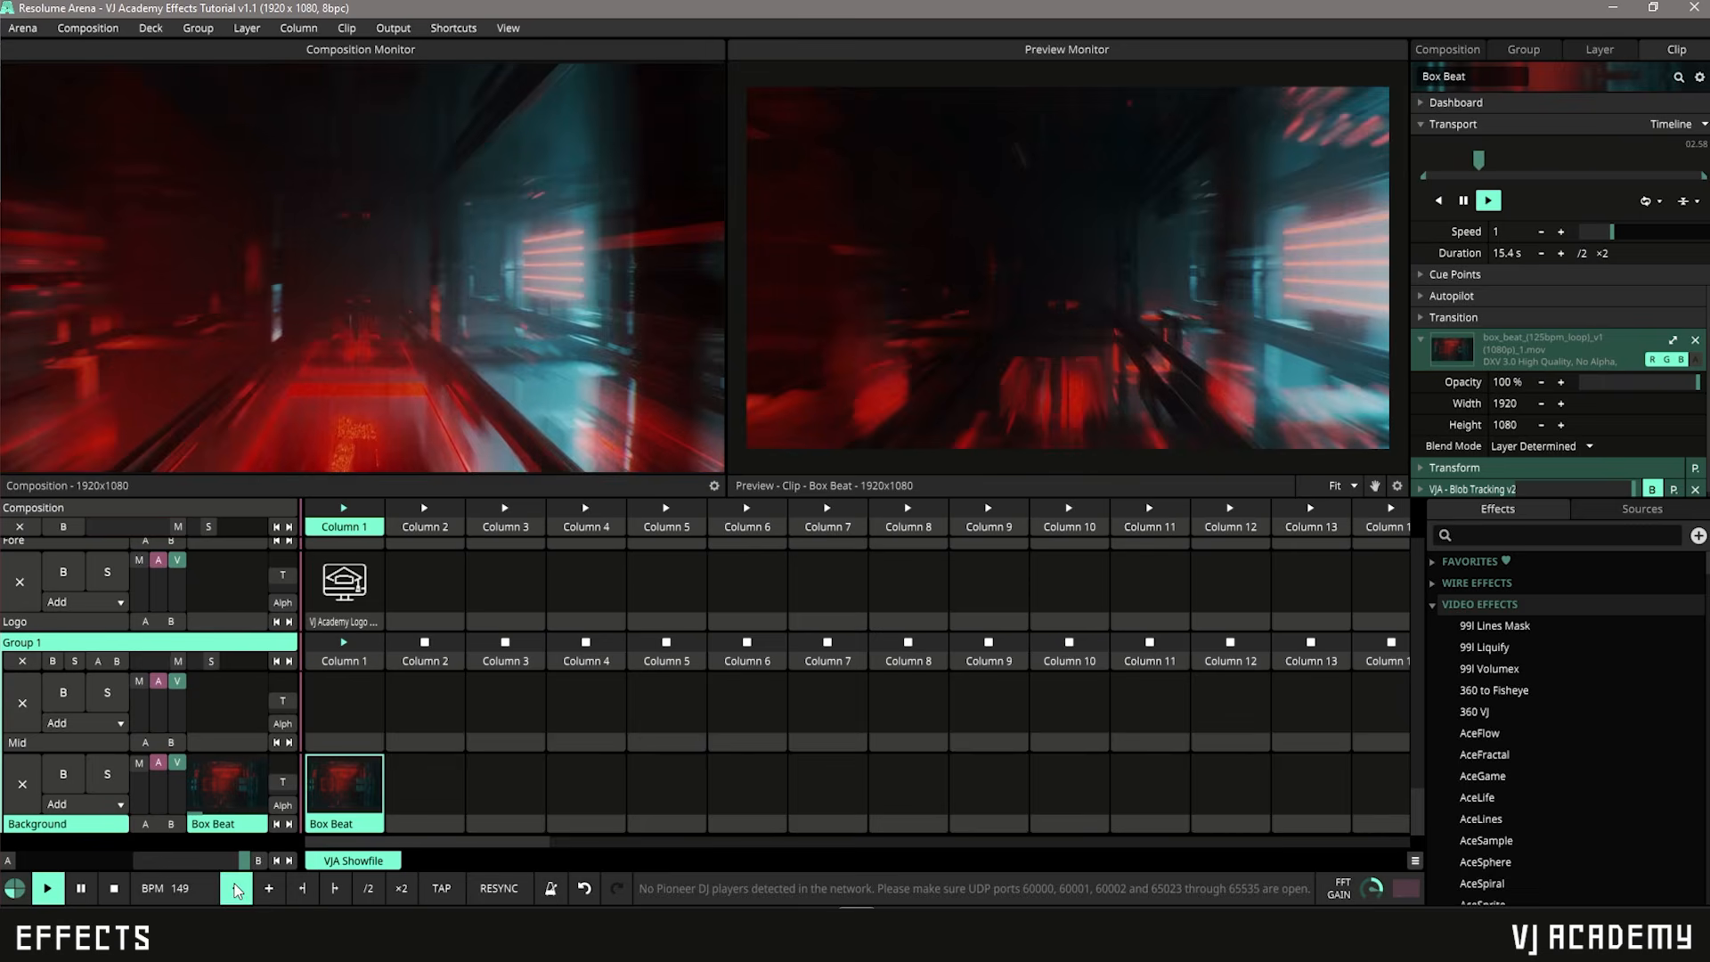
pyautogui.click(271, 890)
pyautogui.click(272, 890)
pyautogui.click(237, 889)
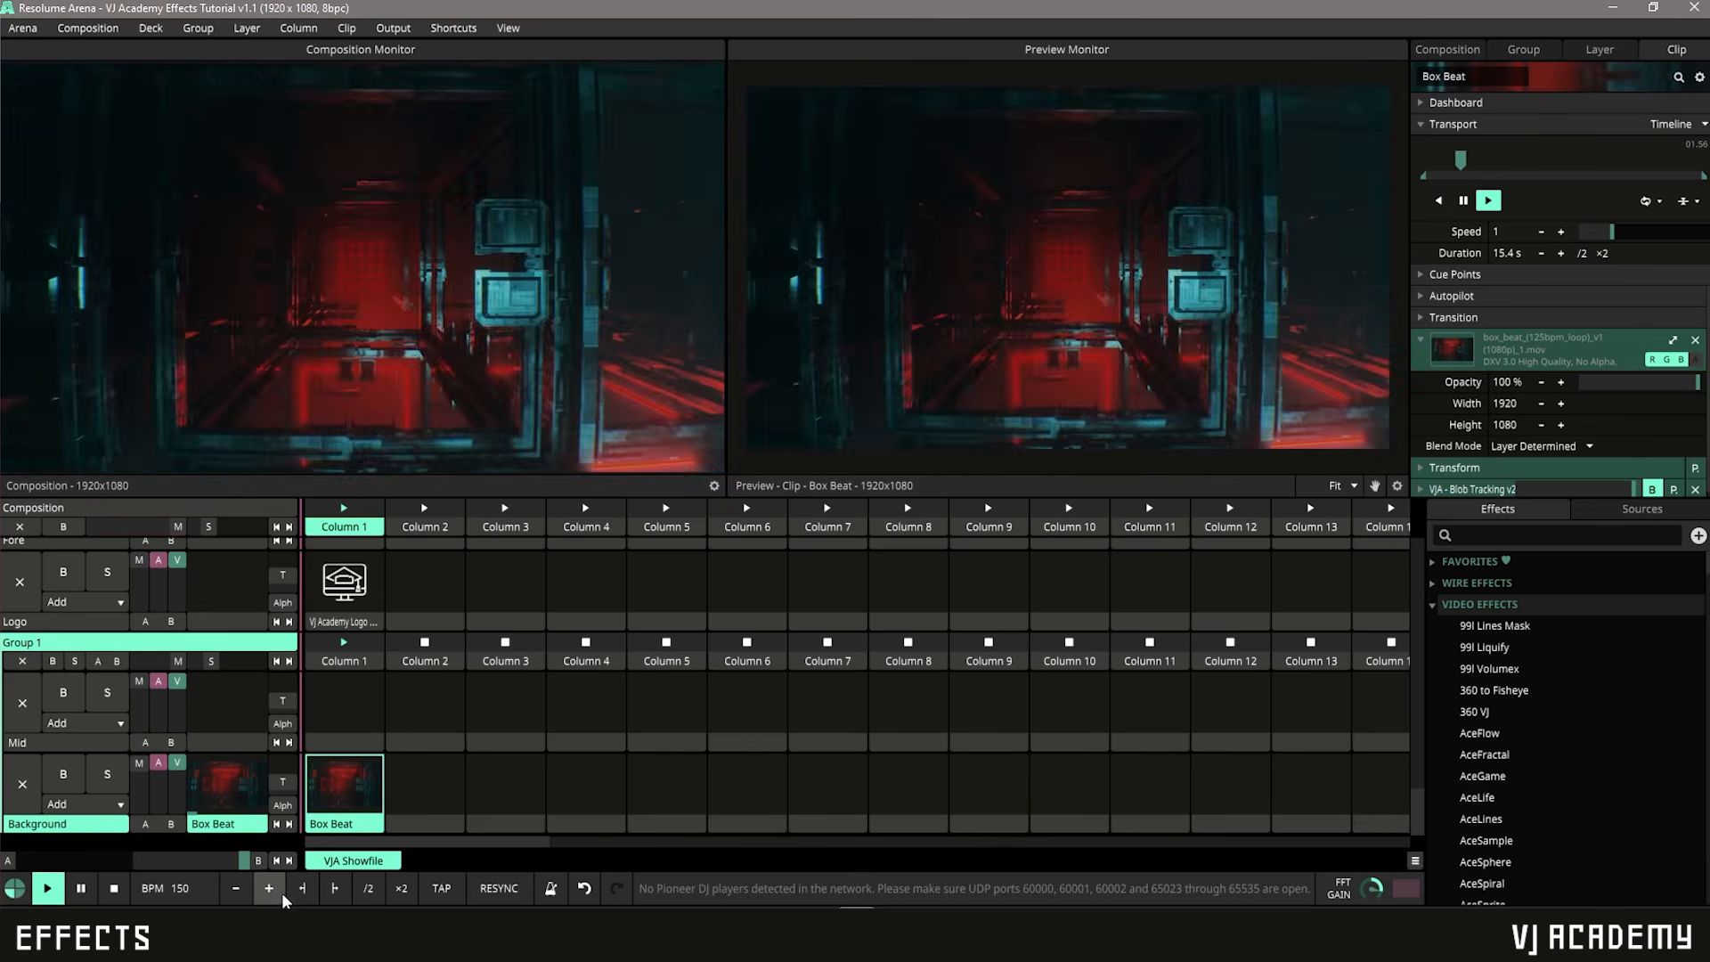
# Step: Try nudging the composition tempo and halving it
pyautogui.click(303, 892)
pyautogui.moveTo(302, 893); pyautogui.dragTo(450, 882)
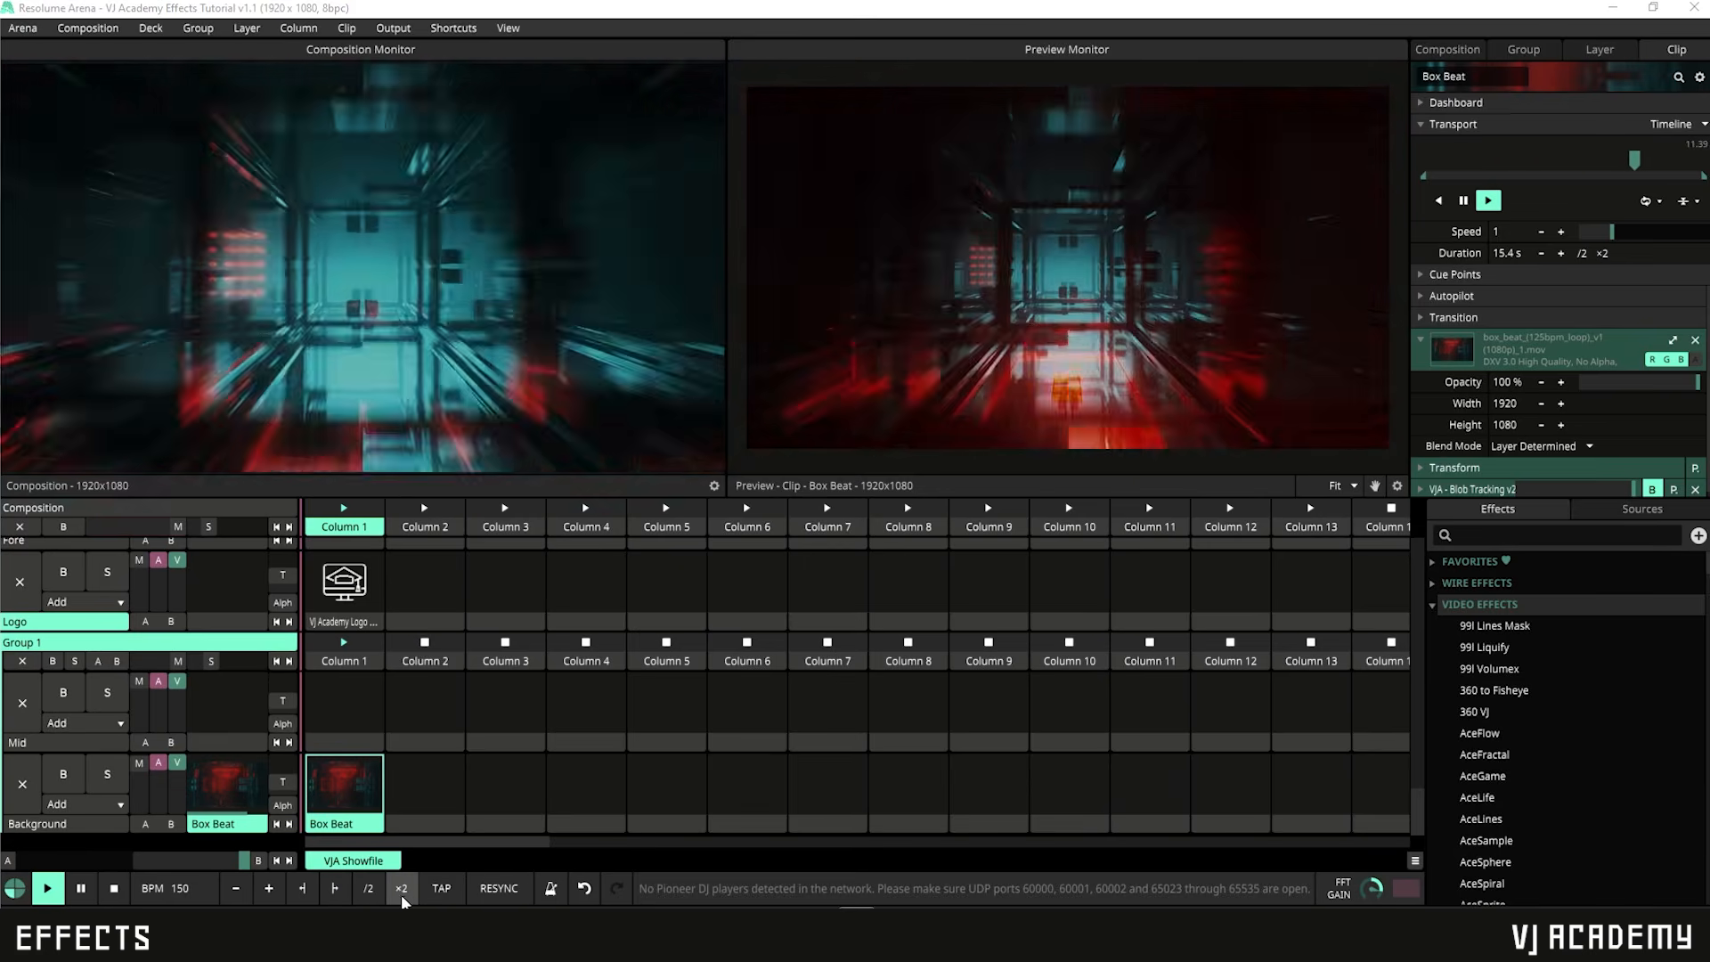
pyautogui.click(374, 893)
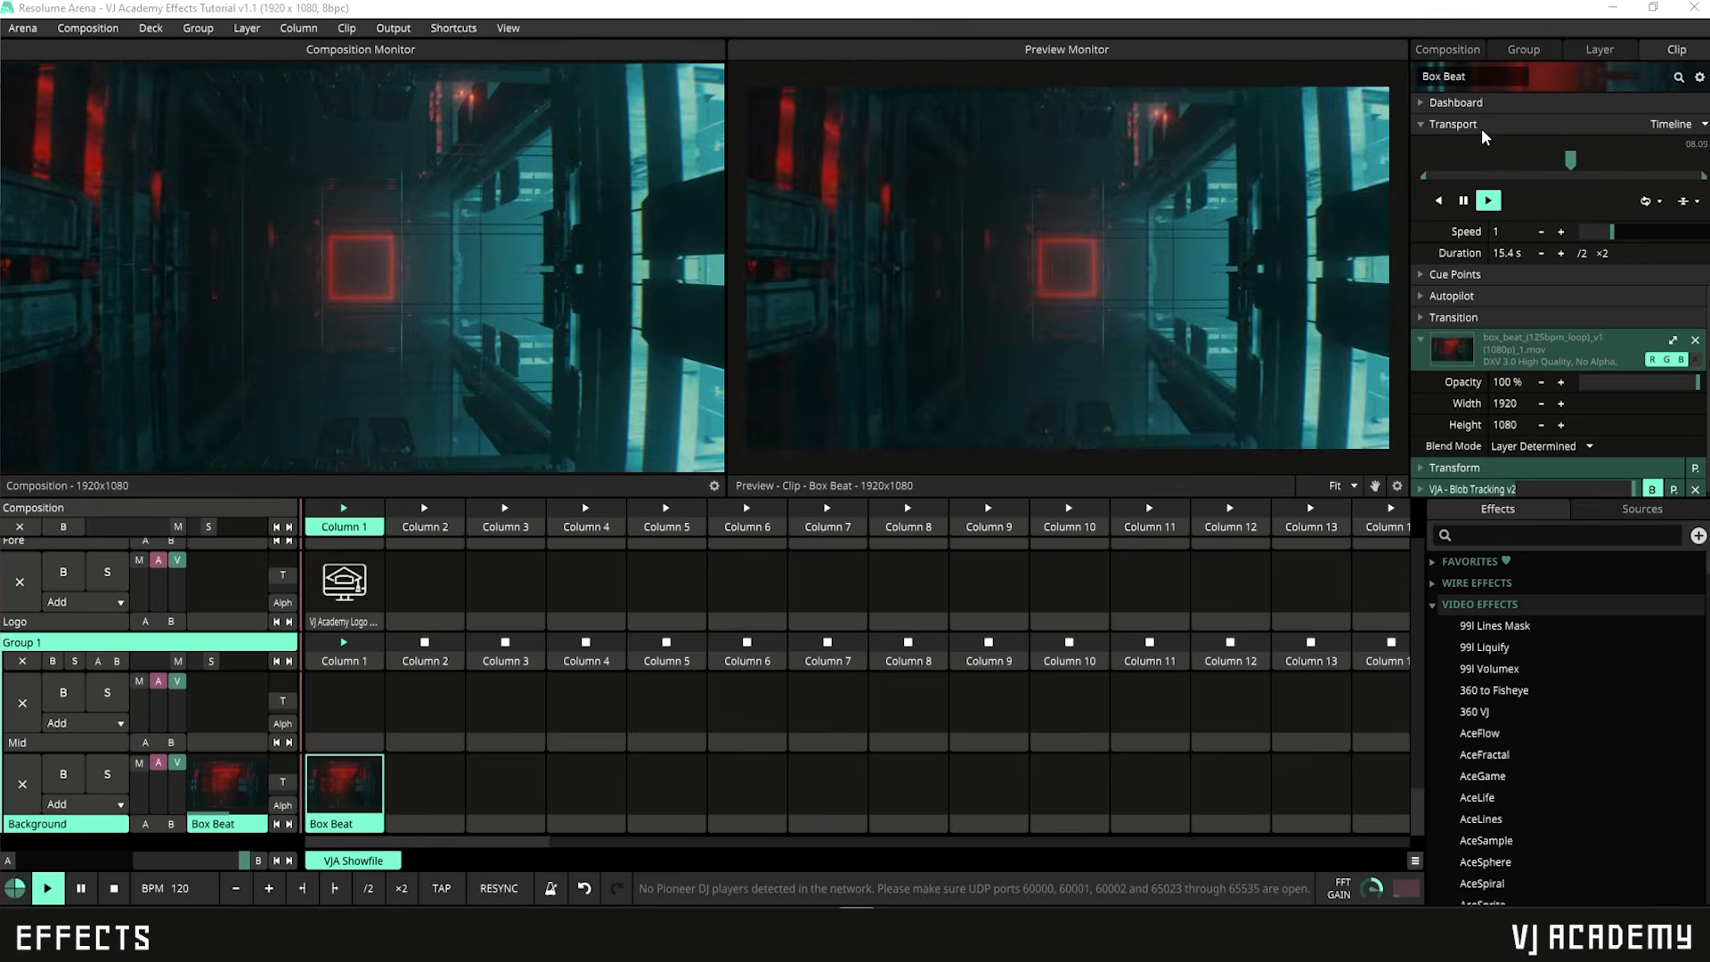
# Step: Switch the Box Beat clip's transport from Timeline to BPM Sync
pyautogui.click(1680, 125)
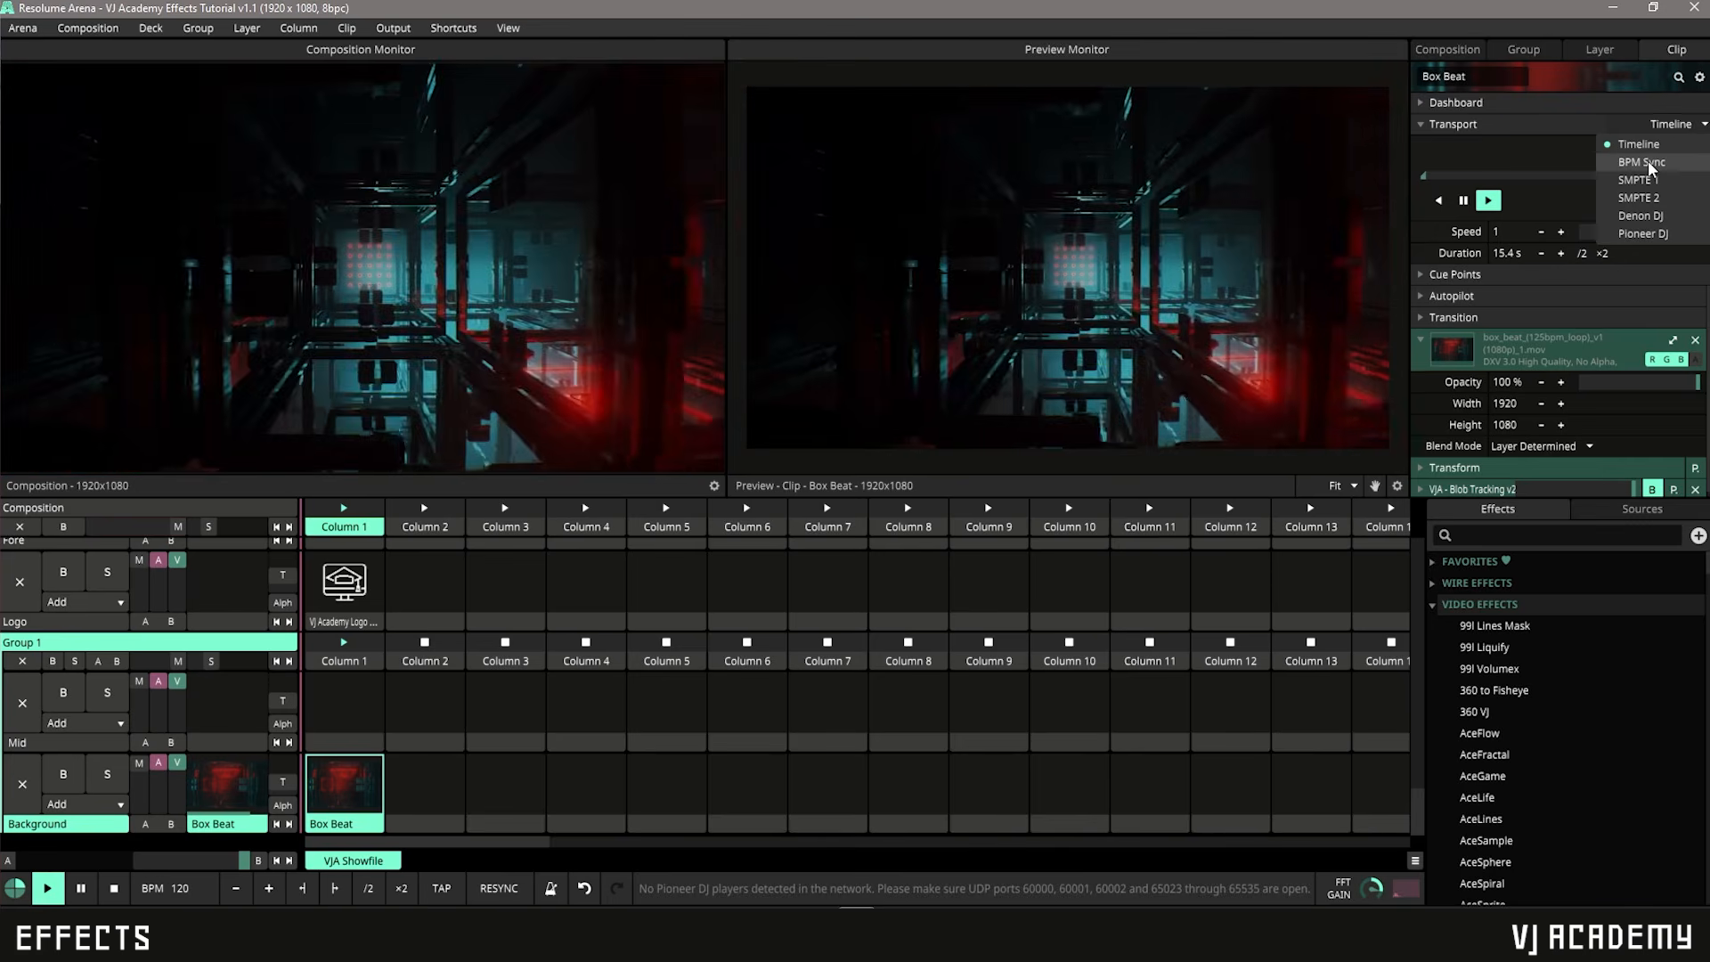
pyautogui.click(1648, 163)
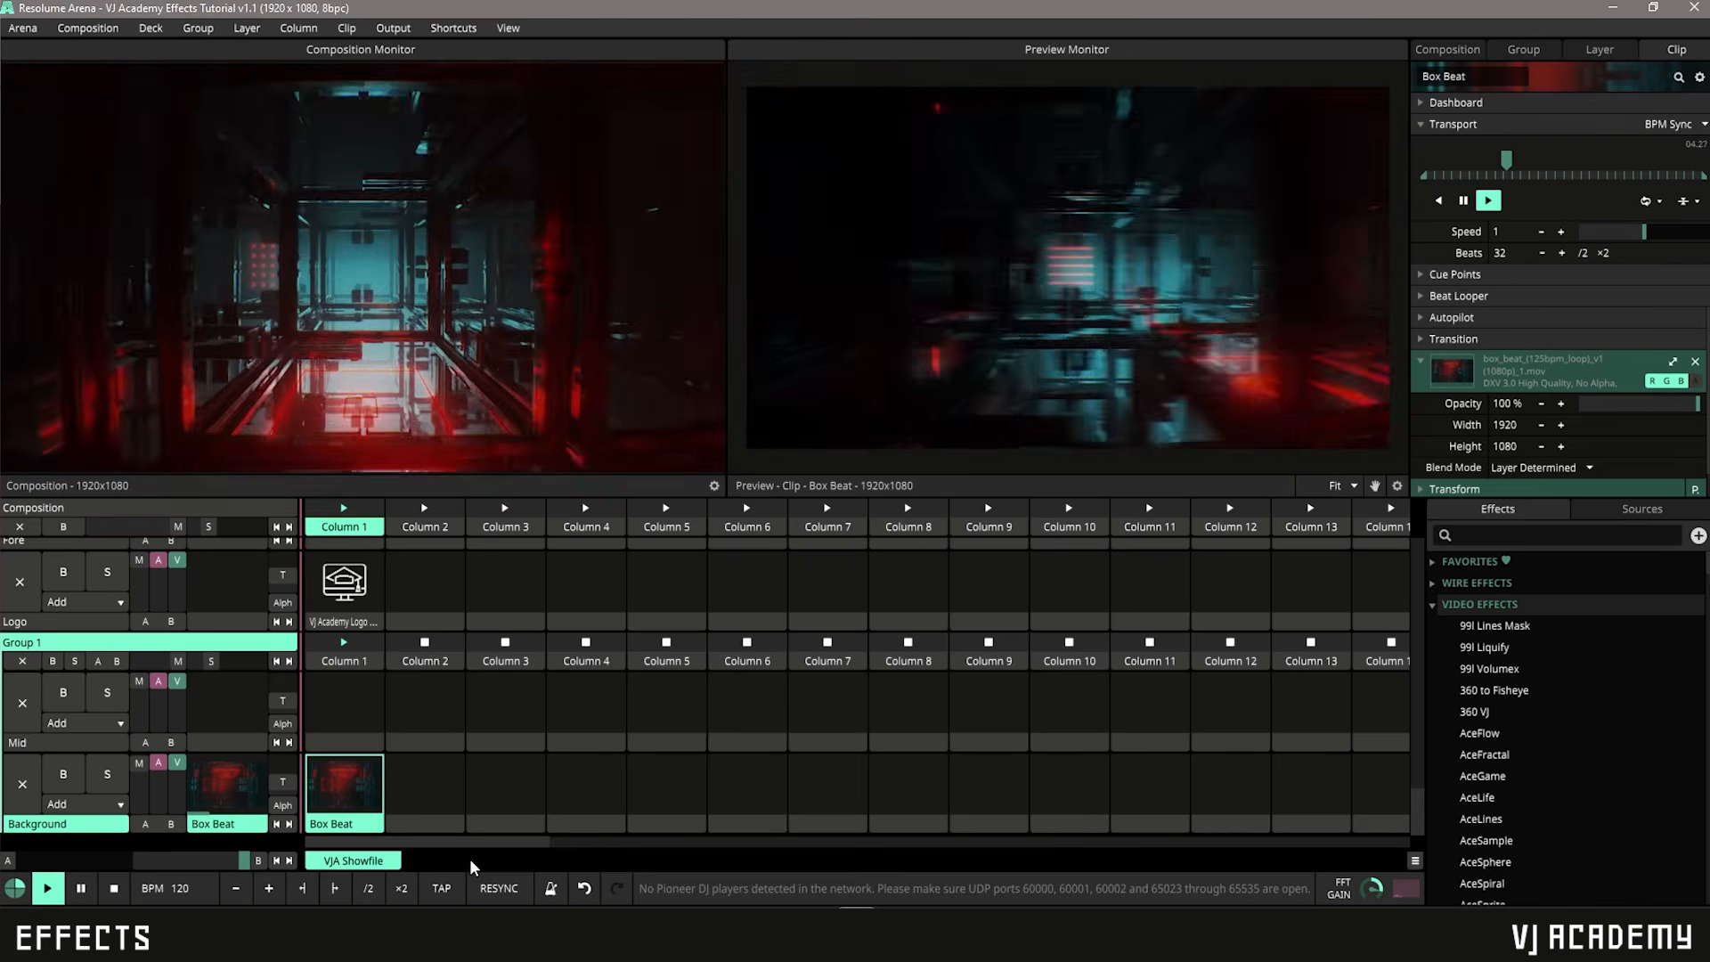
# Step: Tap in a new composition tempo on the beat and resync the playback to it
pyautogui.click(442, 888)
pyautogui.click(442, 888)
pyautogui.click(442, 888)
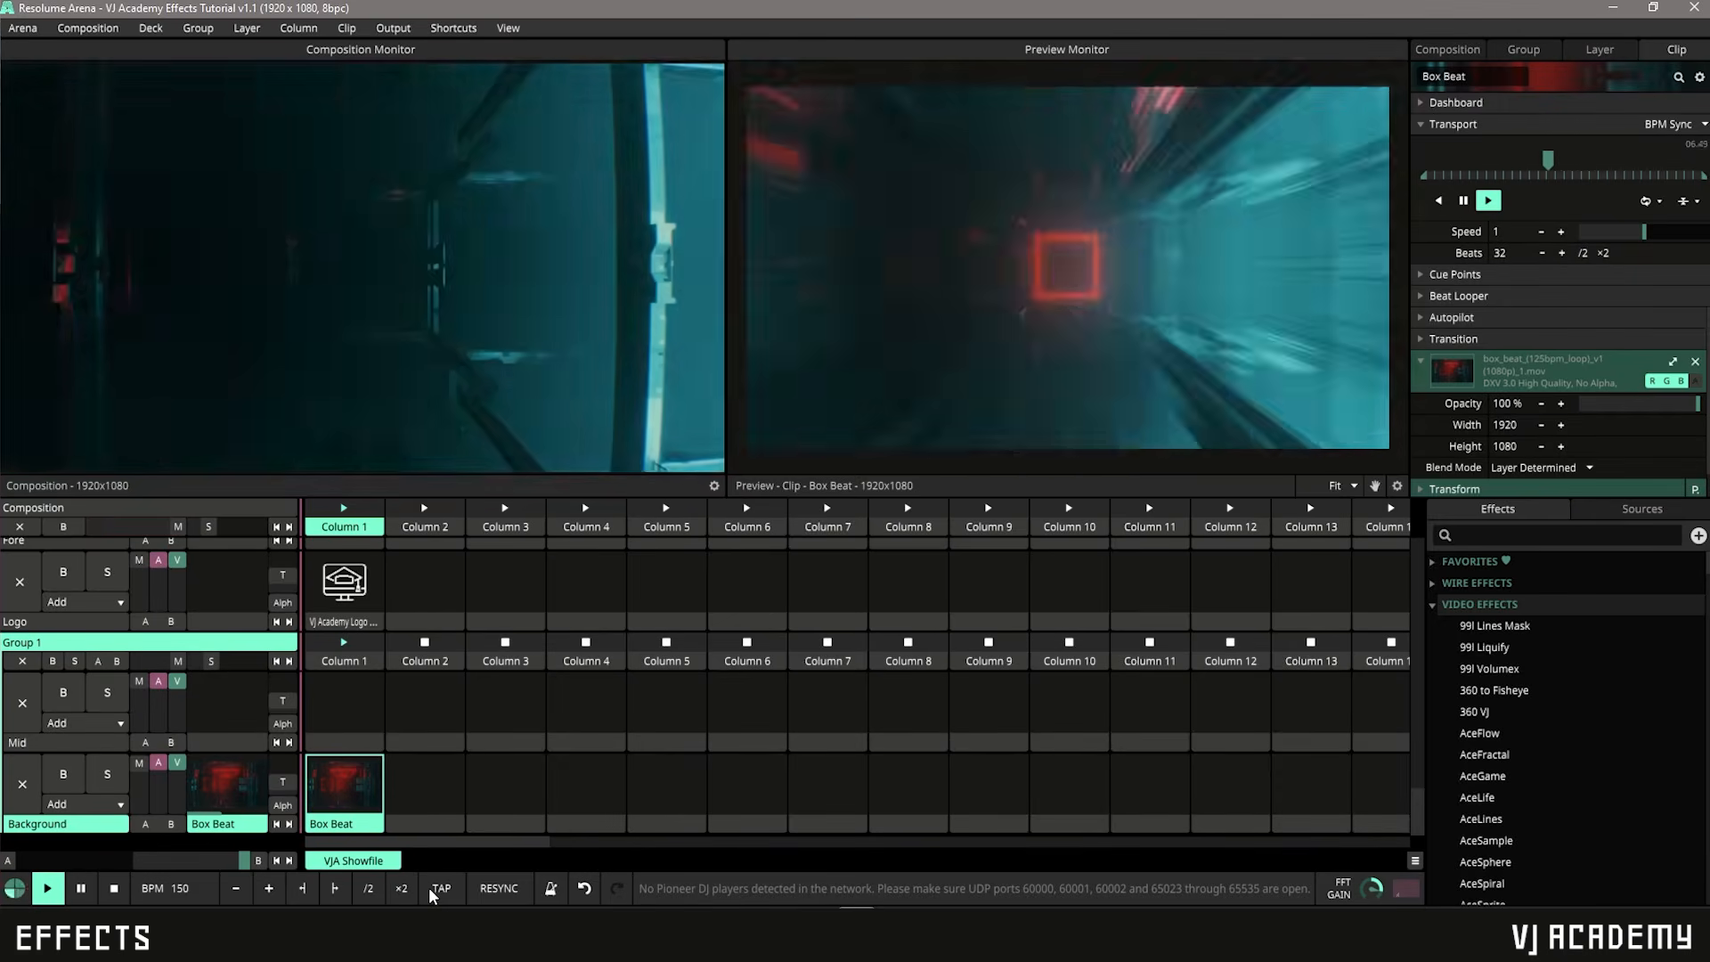
pyautogui.click(430, 890)
pyautogui.click(431, 889)
pyautogui.click(433, 889)
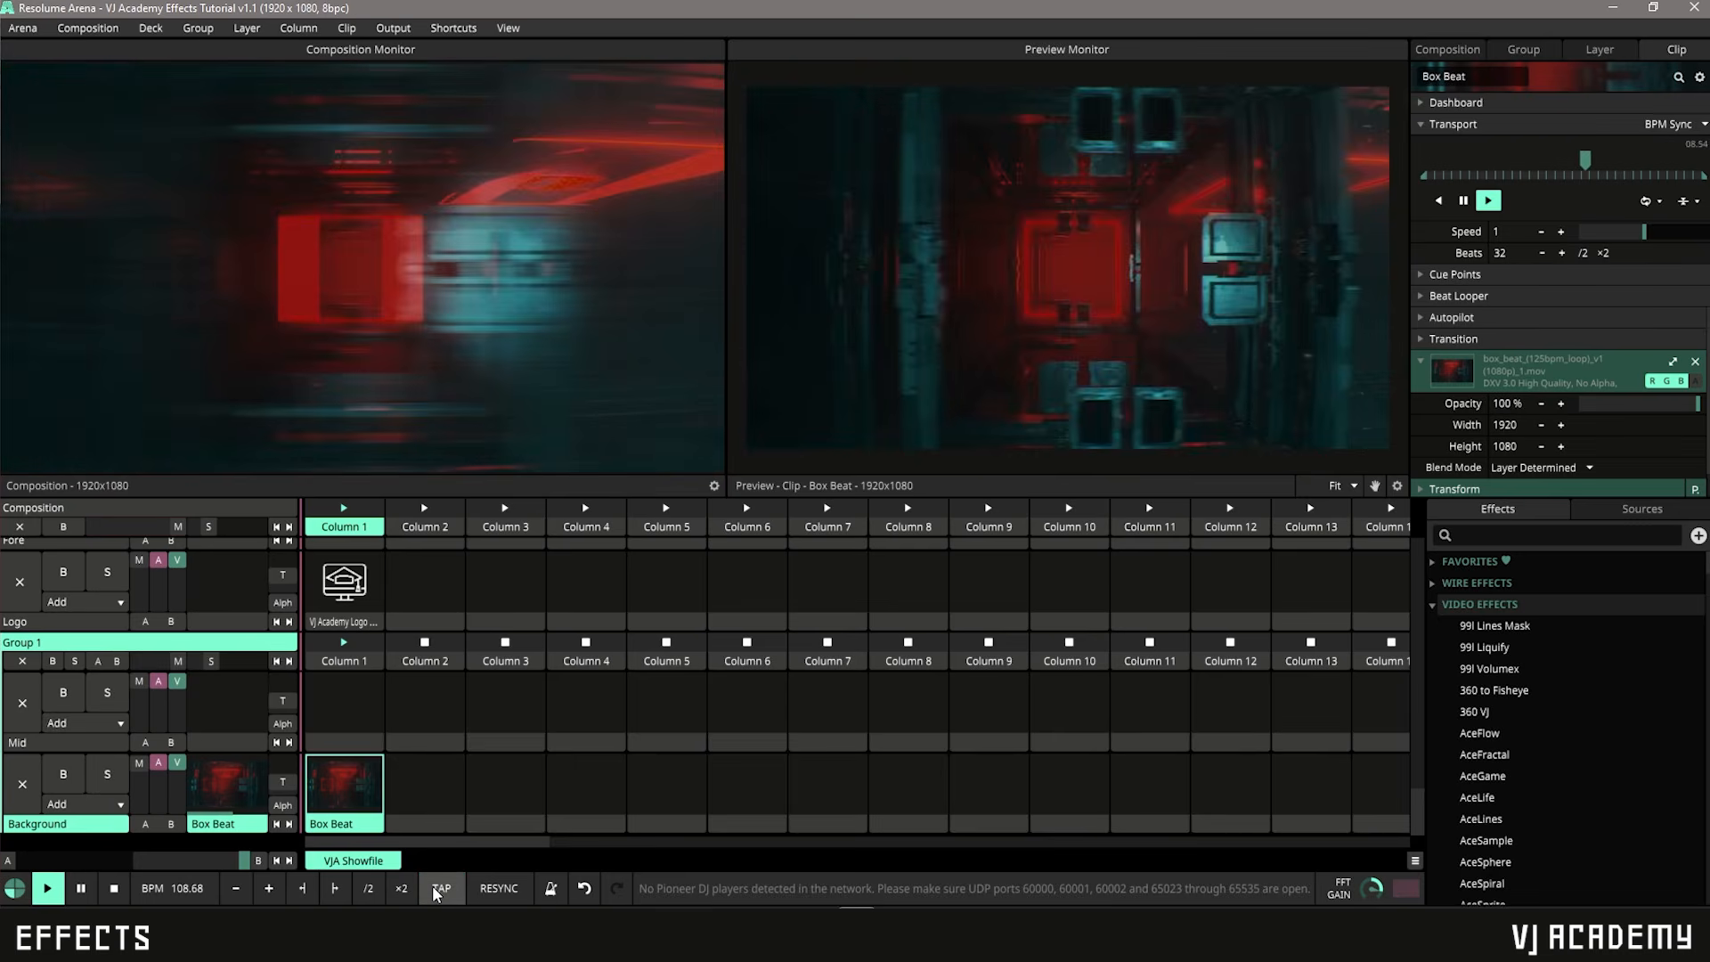
pyautogui.click(439, 888)
pyautogui.click(442, 885)
pyautogui.click(442, 888)
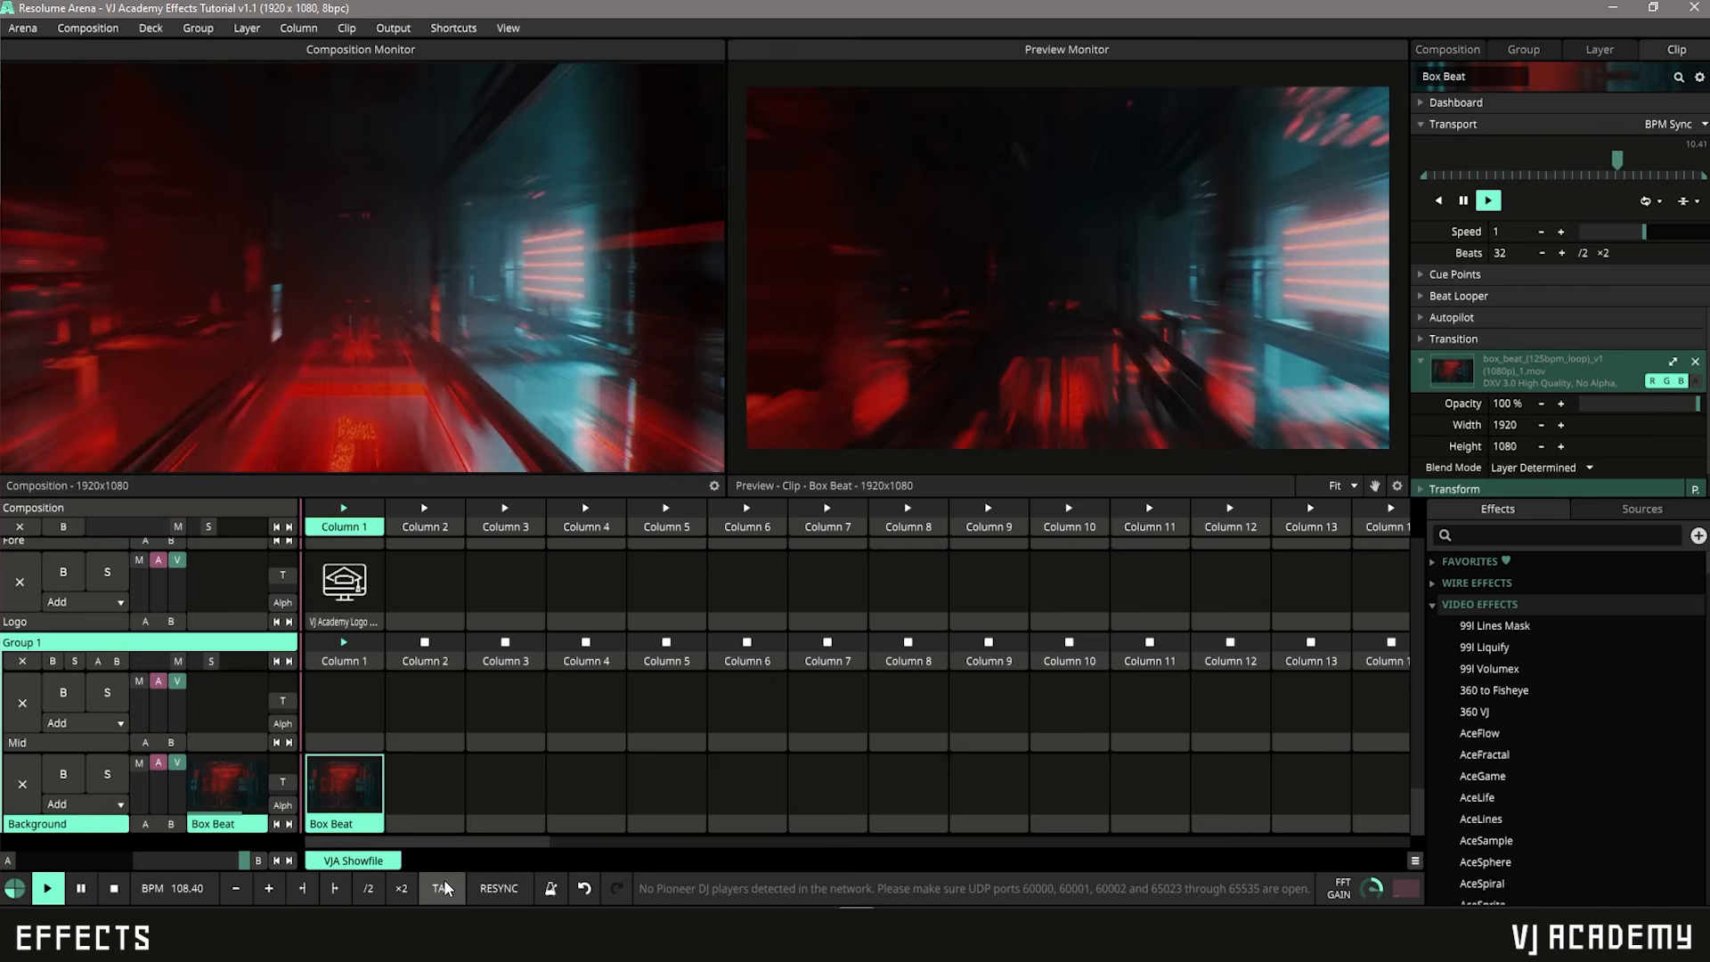
pyautogui.click(504, 895)
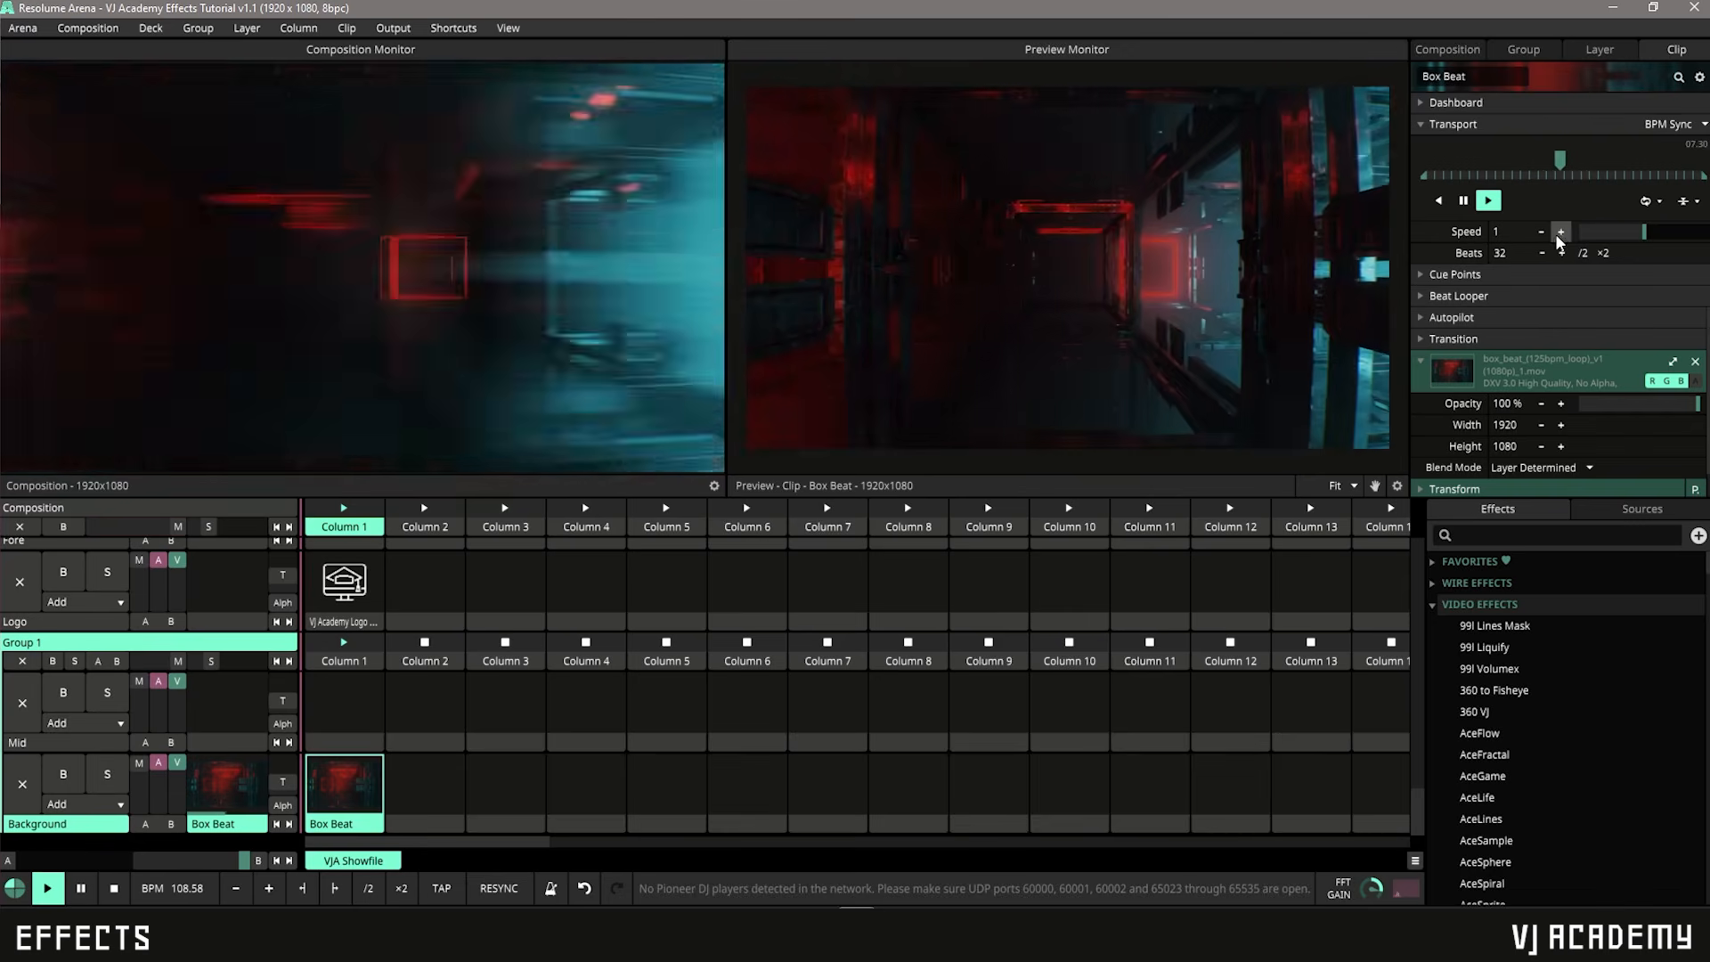
# Step: Try halving the Box Beat clip's length to 8 beats and double it back to 32
pyautogui.click(1584, 252)
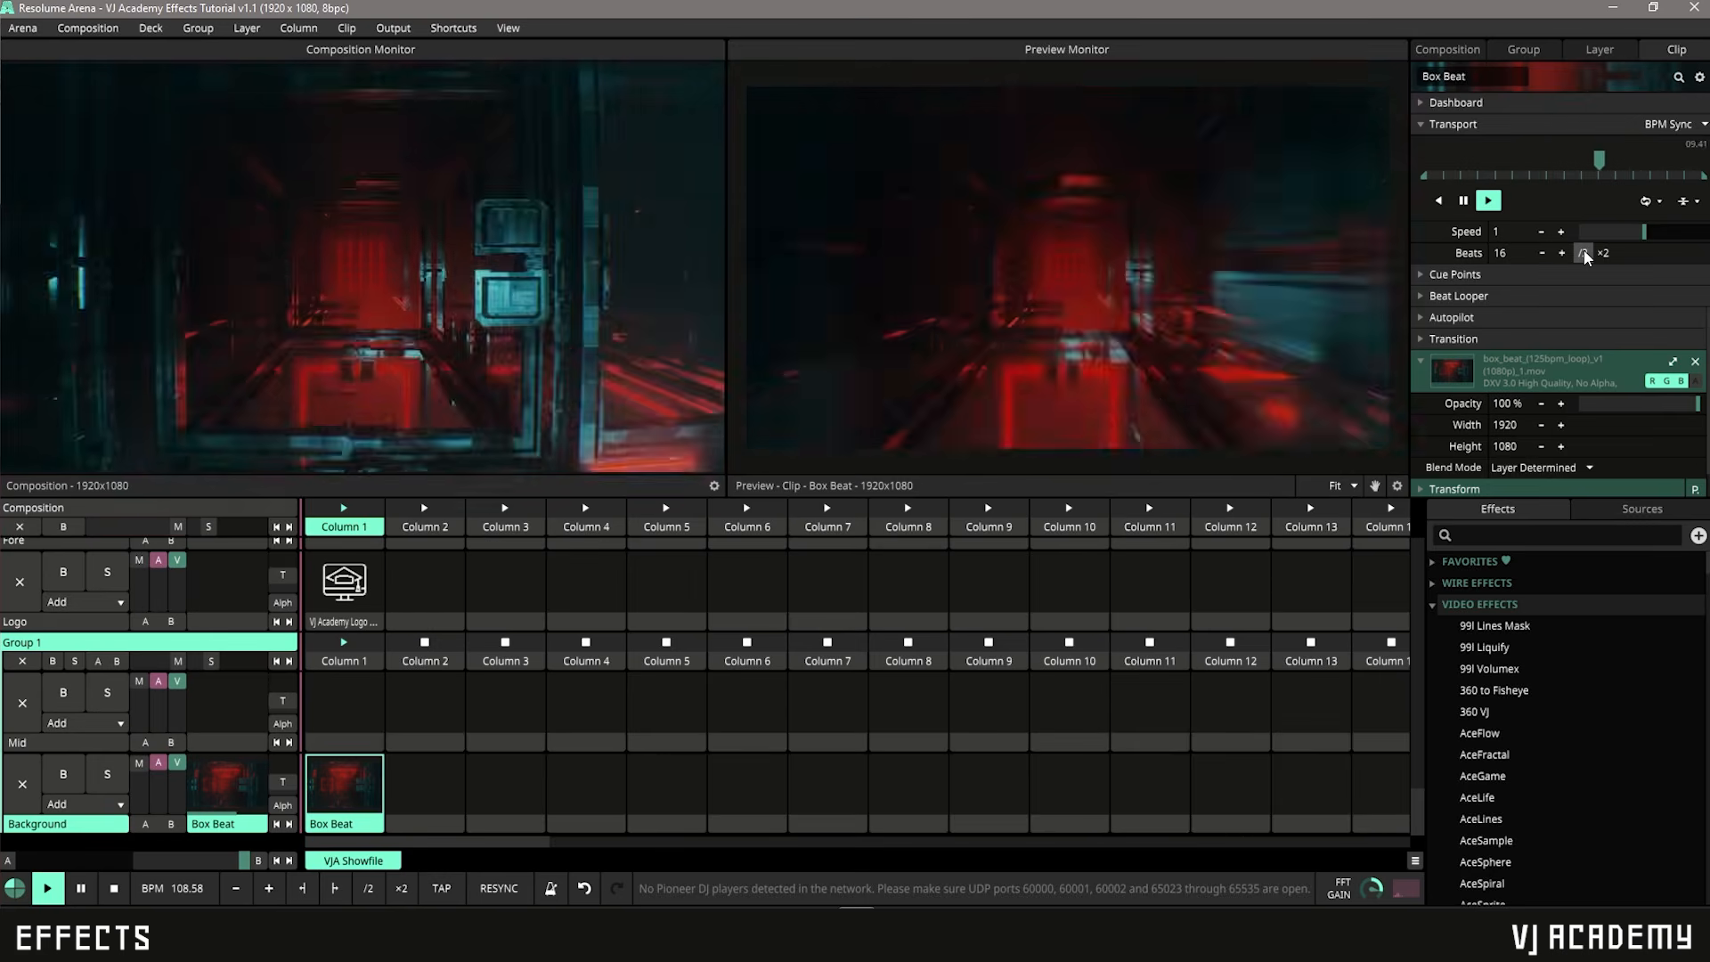
pyautogui.click(1583, 252)
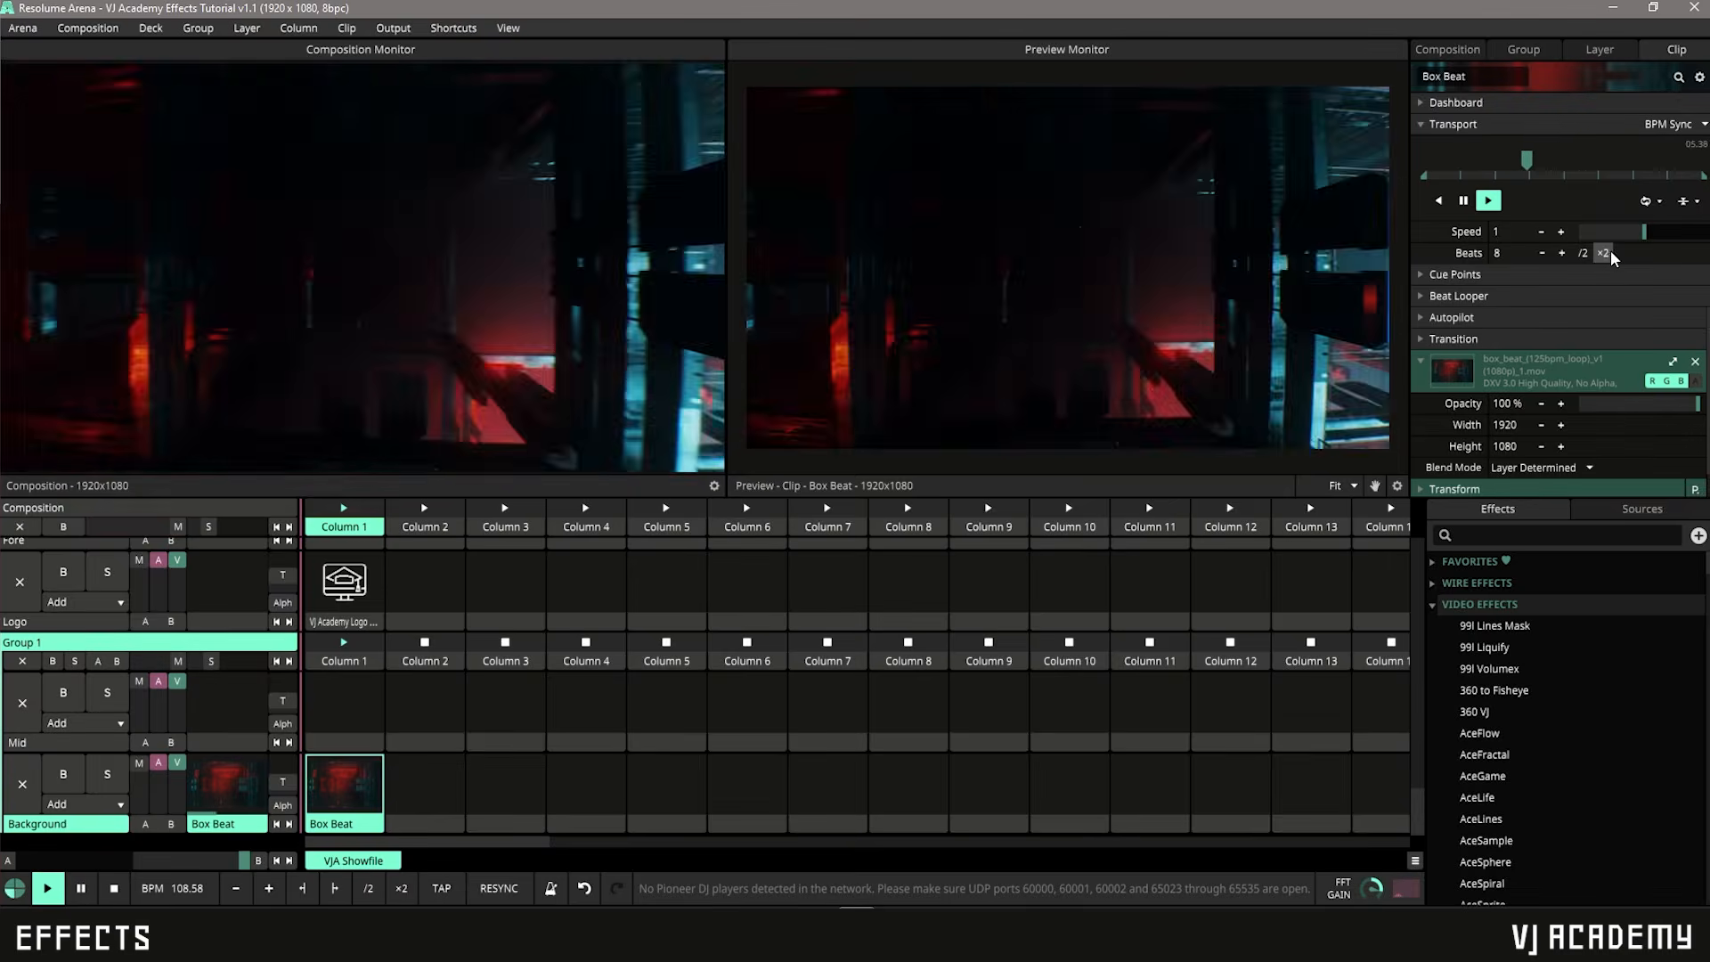
pyautogui.click(1603, 253)
pyautogui.click(1603, 253)
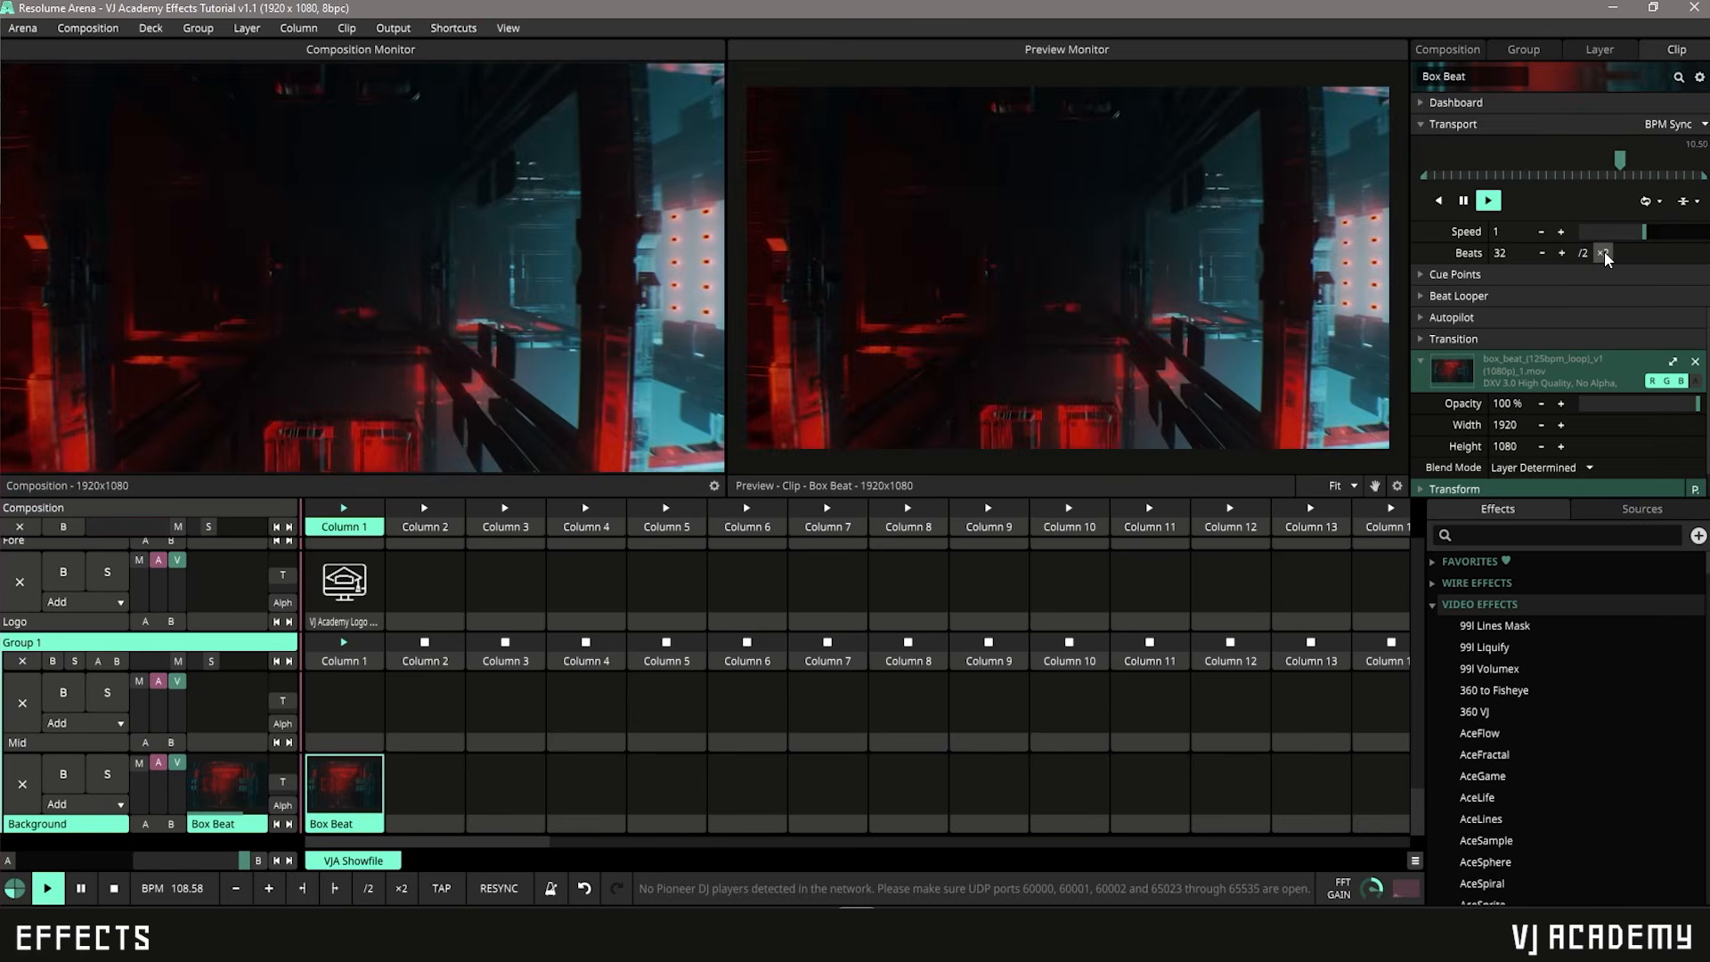
pyautogui.click(1603, 253)
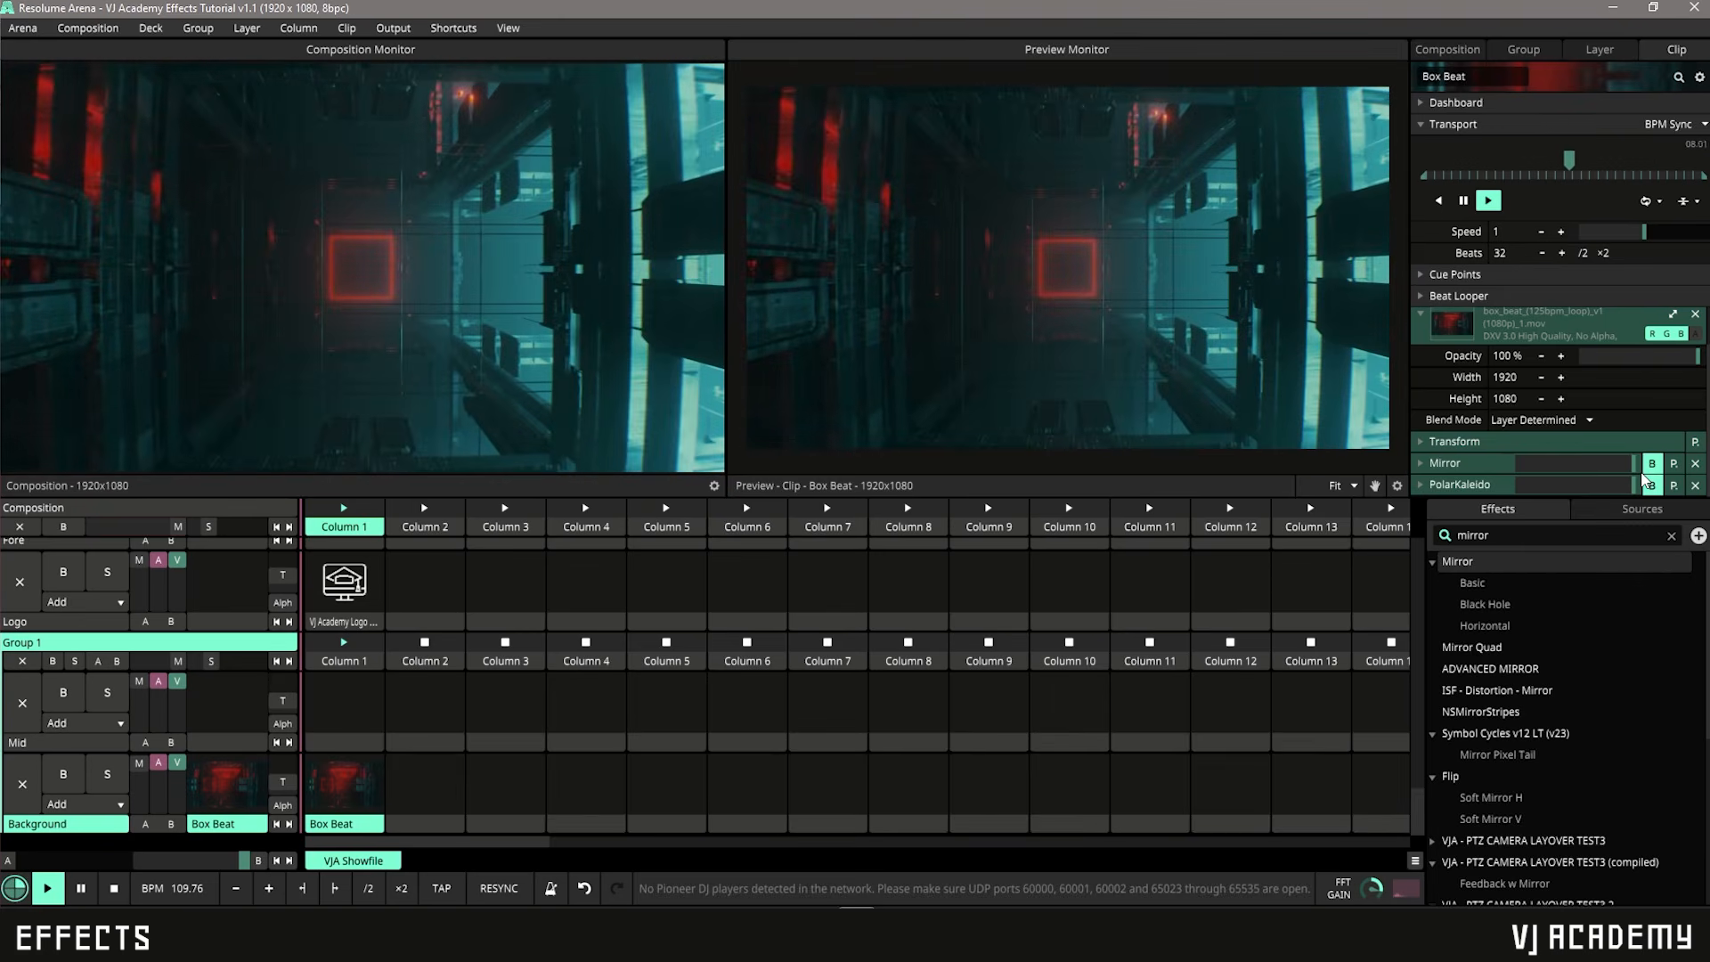
# Step: Enable the bypassed Mirror effect on the Box Beat clip
pyautogui.click(1653, 465)
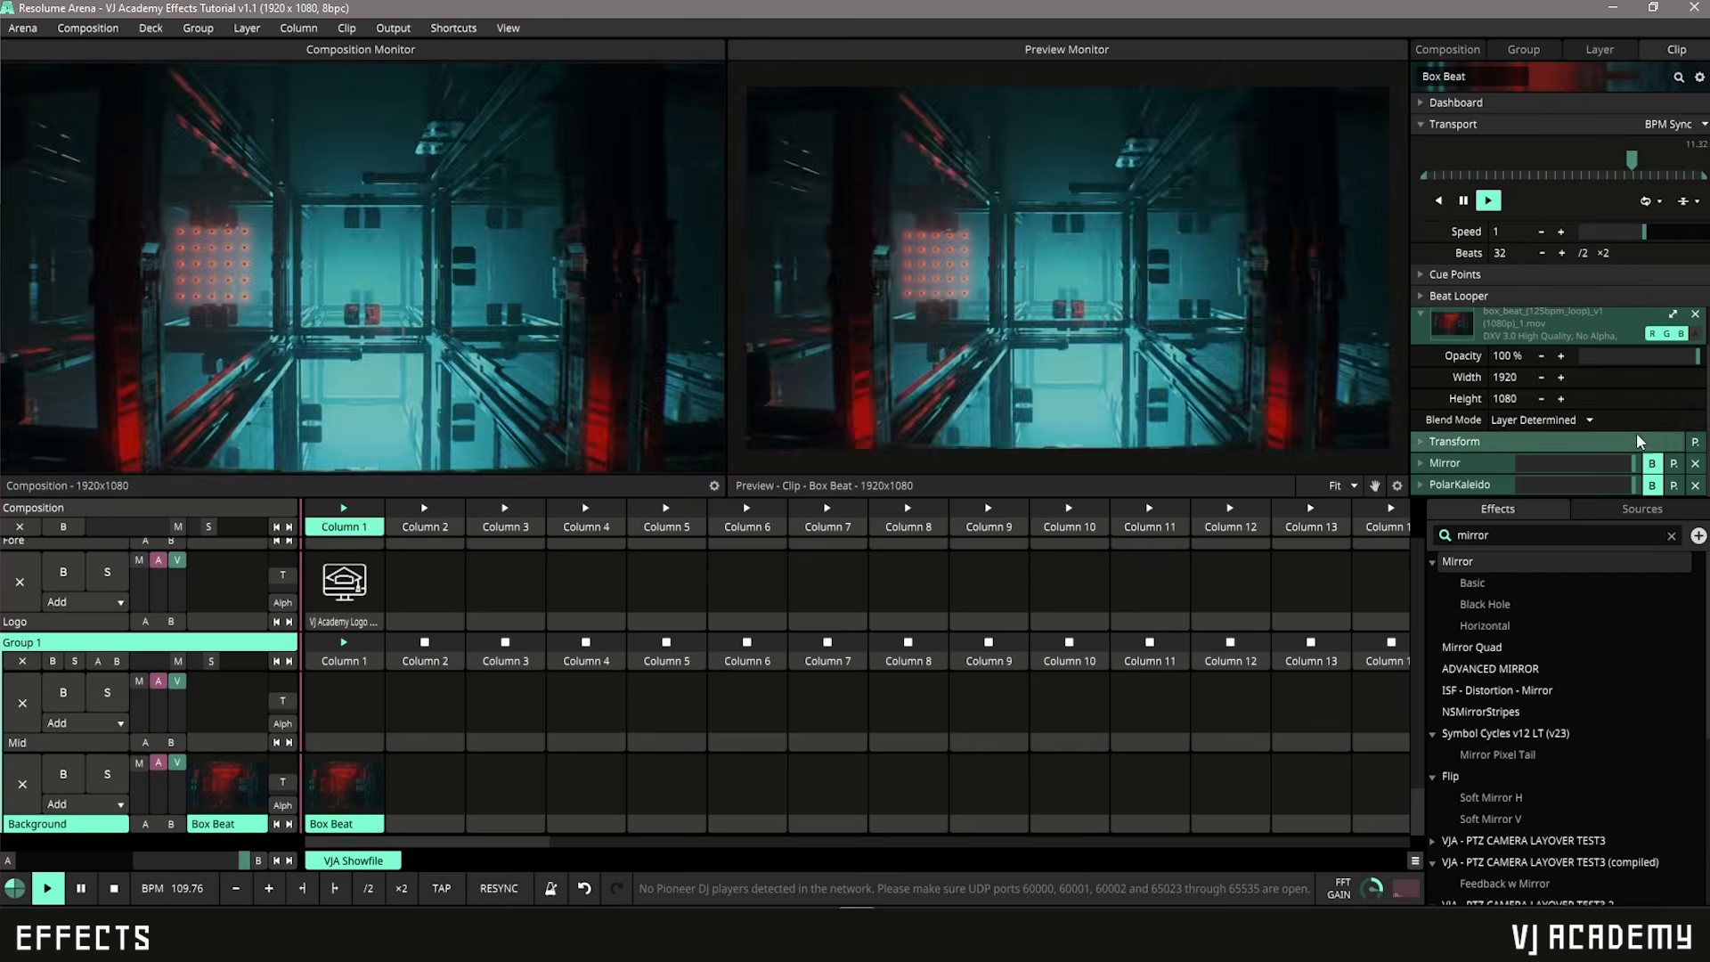
pyautogui.click(1652, 464)
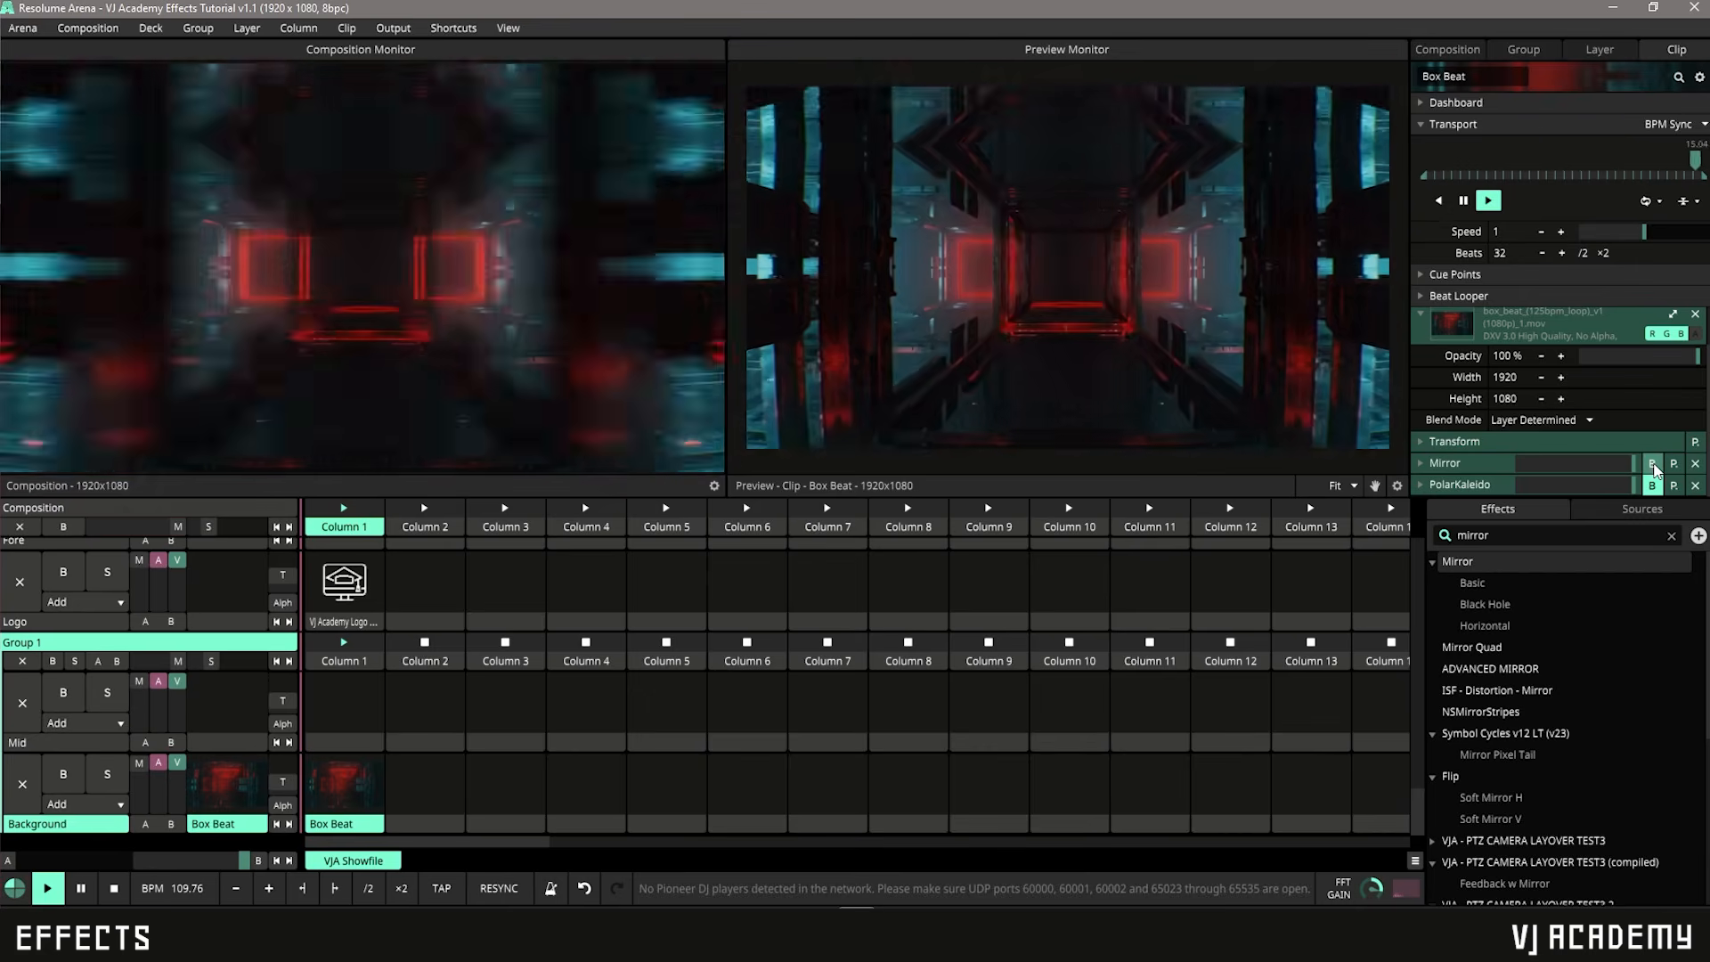
# Step: Examine the Mirror effect's parameters and the animation options for its Y value, and collapse the effect again
pyautogui.click(1472, 463)
pyautogui.scroll(-2, 1472, 461)
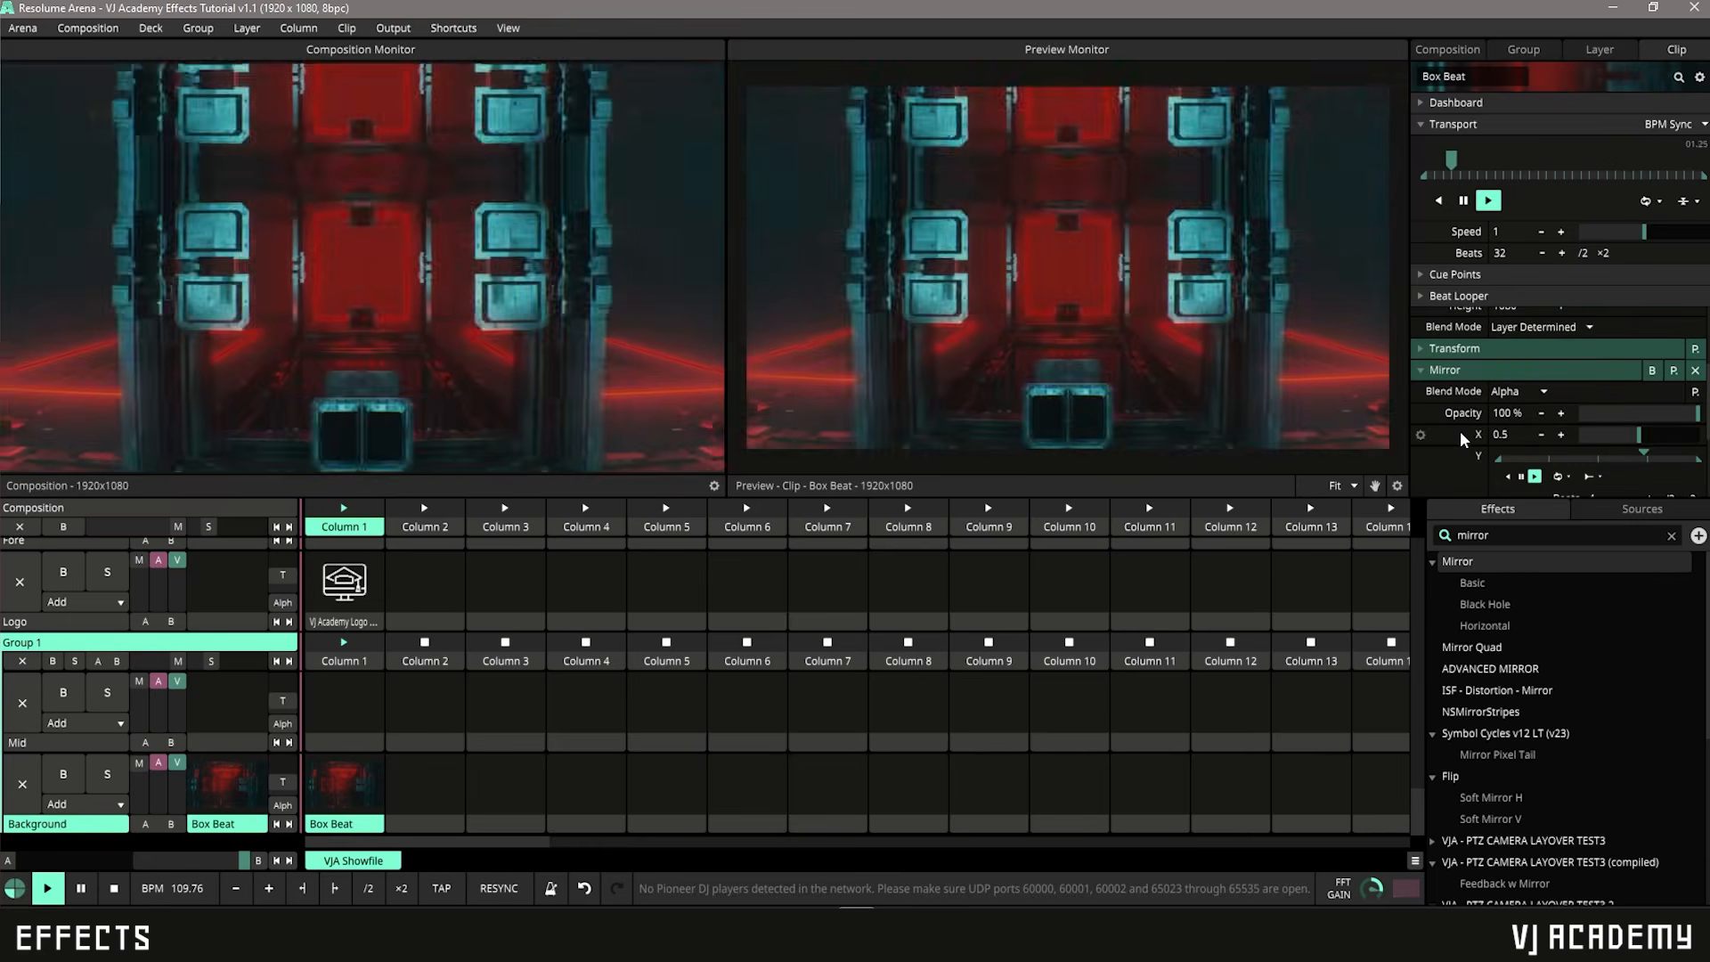
pyautogui.moveTo(1480, 446)
pyautogui.mouseDown()
pyautogui.moveTo(1652, 457)
pyautogui.moveTo(1507, 456)
pyautogui.mouseUp()
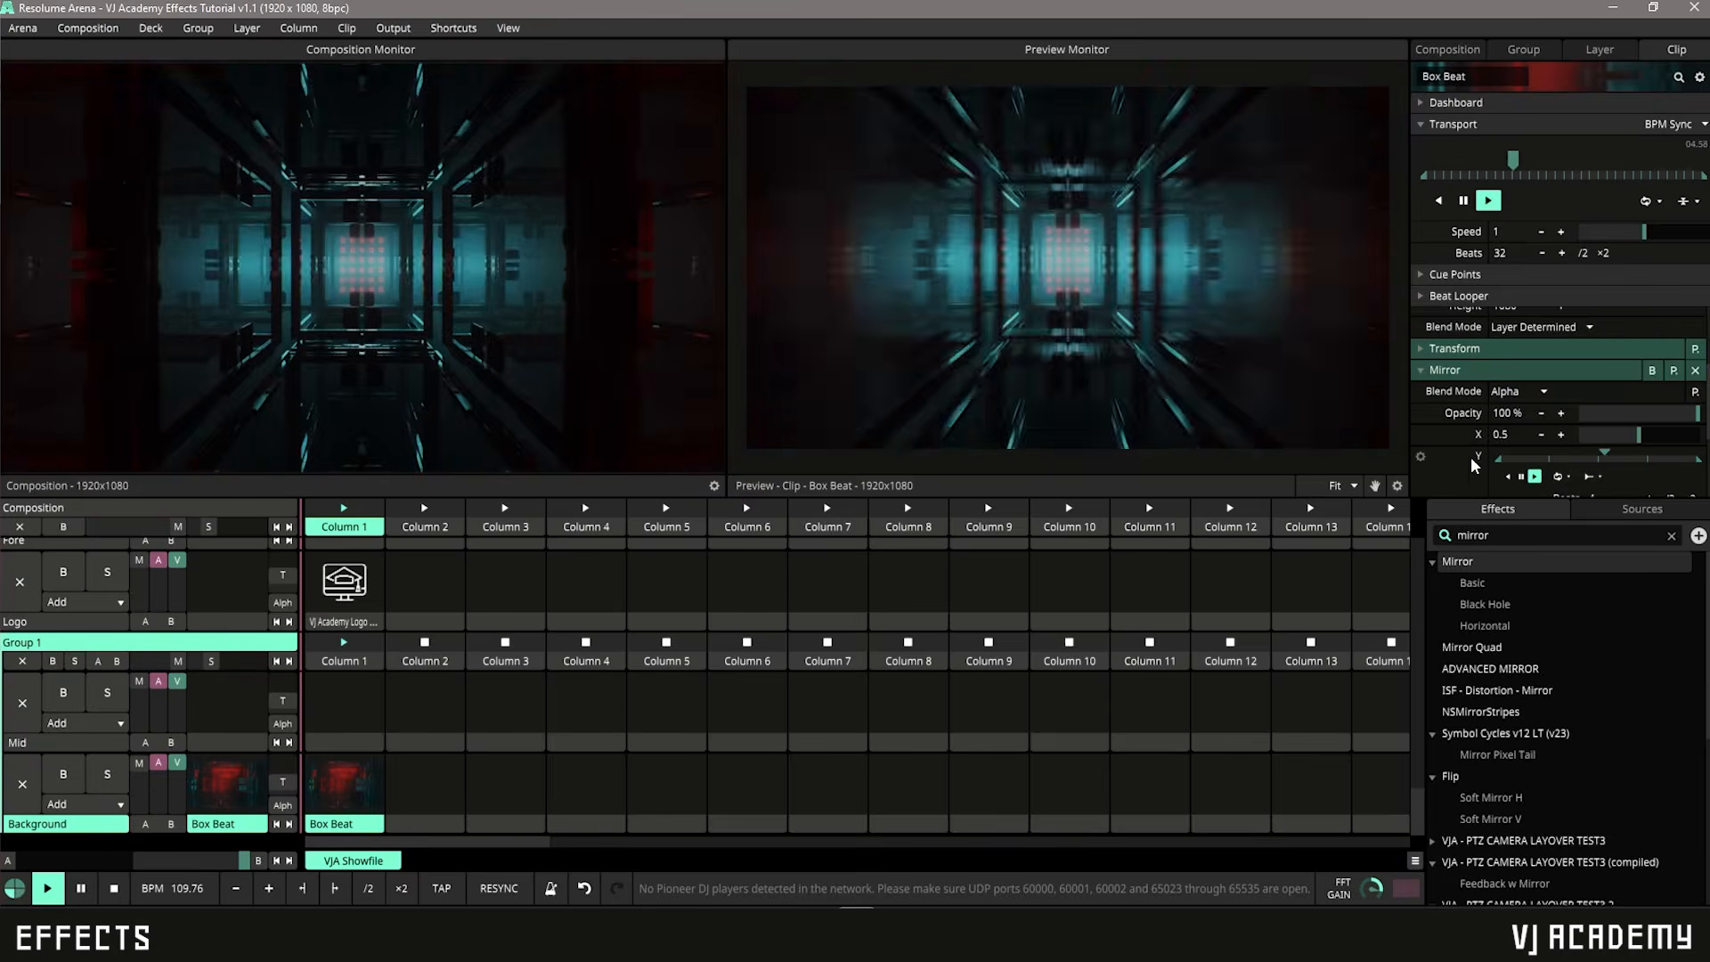
pyautogui.click(1421, 456)
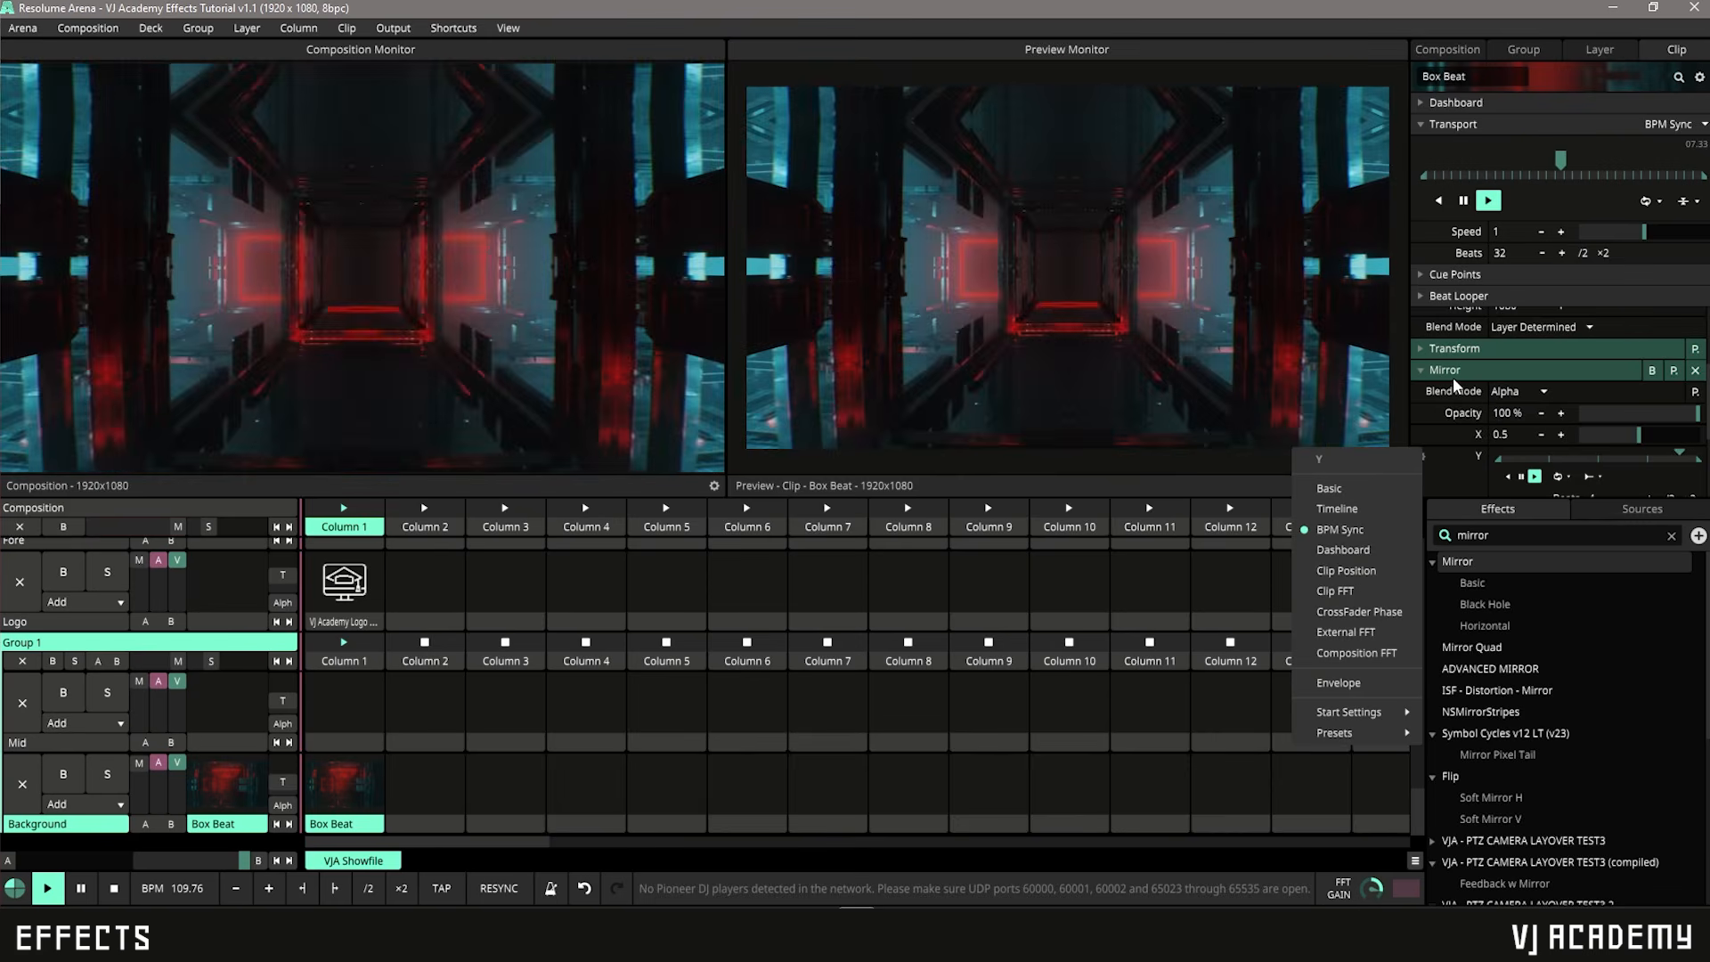
pyautogui.click(1455, 373)
pyautogui.click(1457, 372)
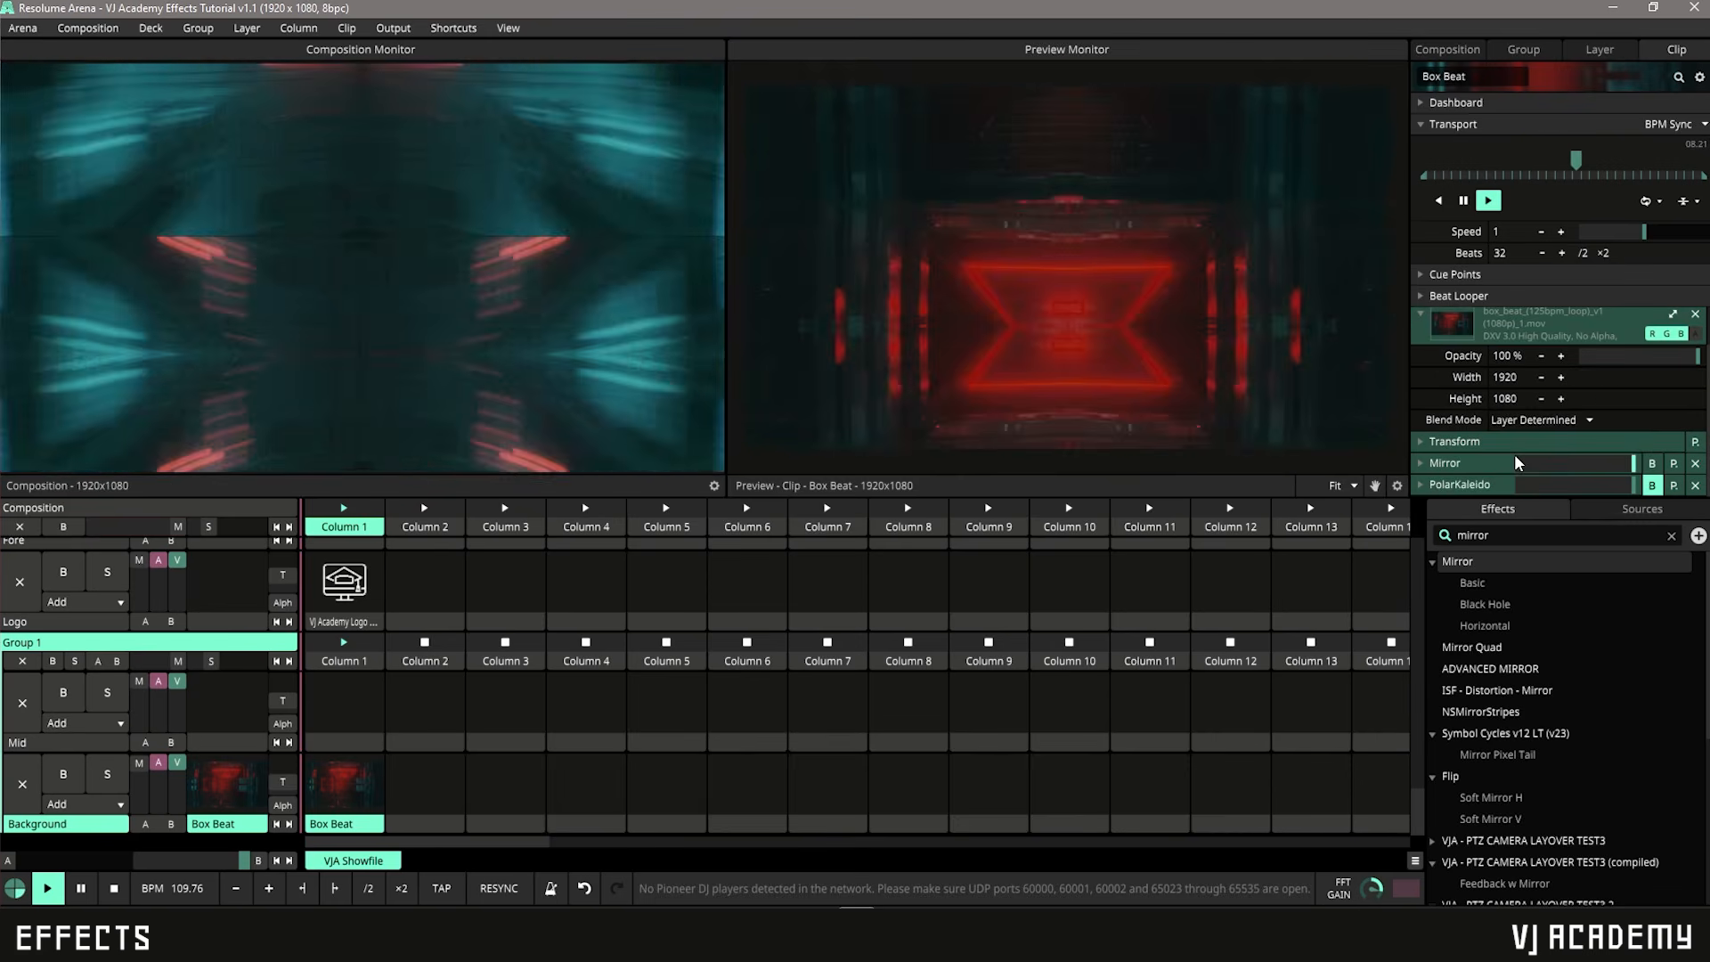
# Step: Expand and enable the PolarKaleido effect, and move it above Mirror in the clip's effect stack
pyautogui.click(1473, 485)
pyautogui.click(1651, 378)
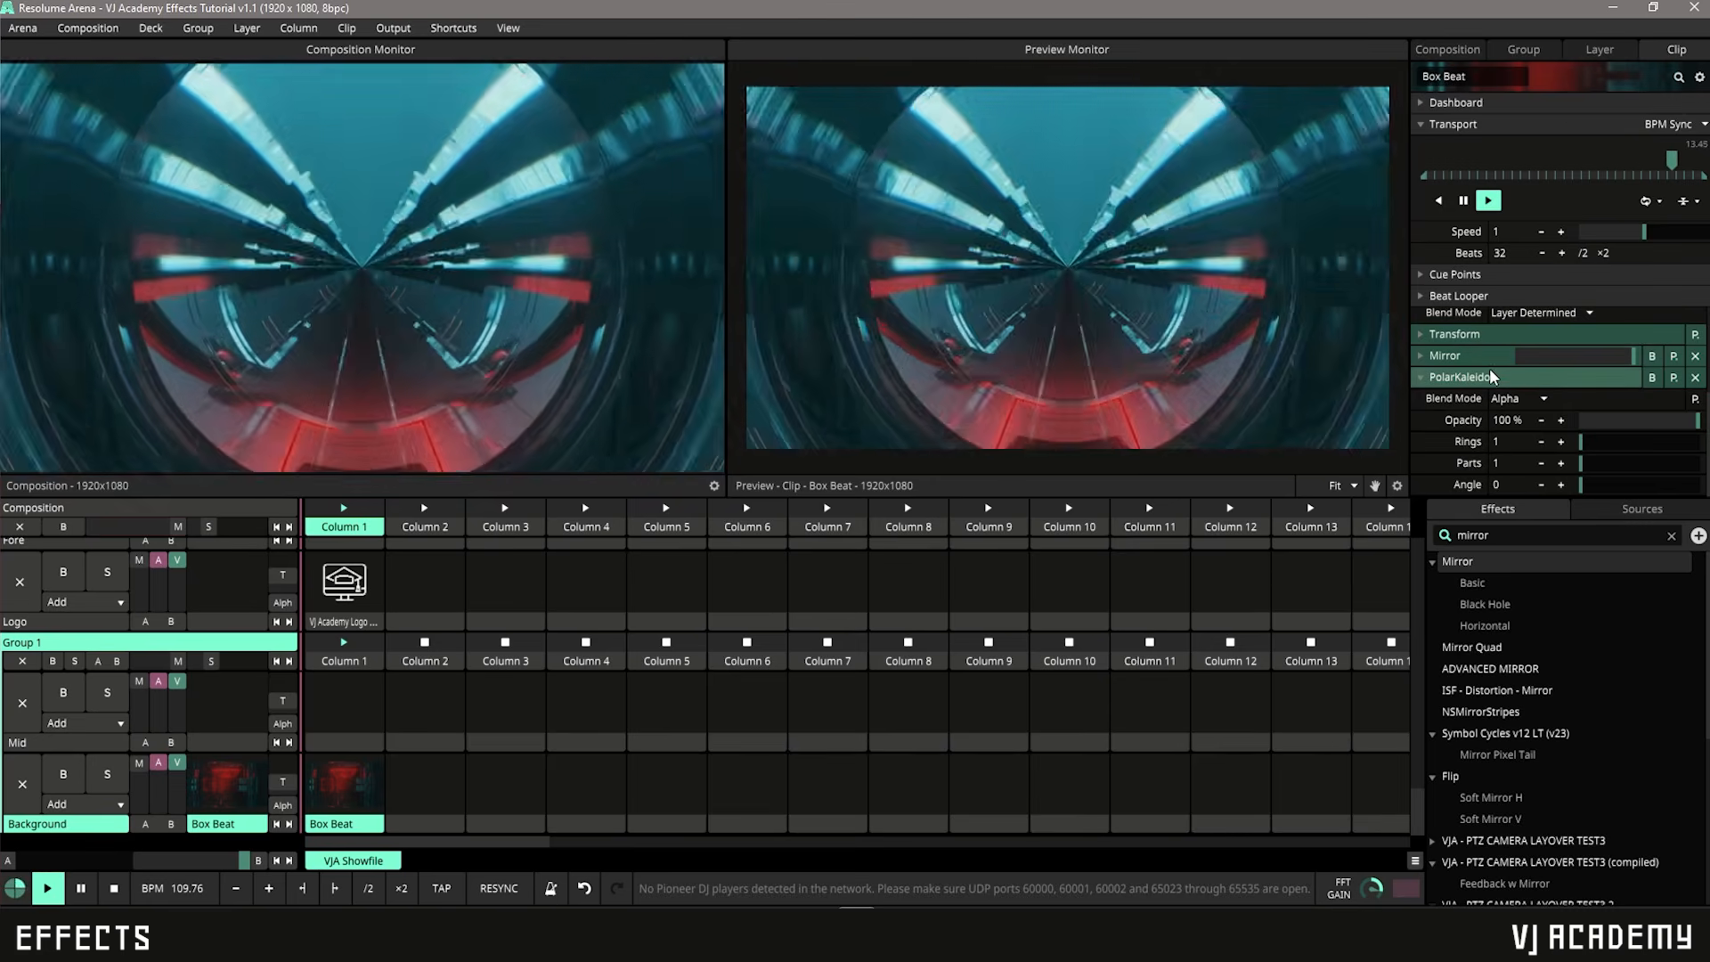
pyautogui.moveTo(1490, 374)
pyautogui.mouseDown()
pyautogui.moveTo(1473, 377)
pyautogui.moveTo(1482, 345)
pyautogui.mouseUp()
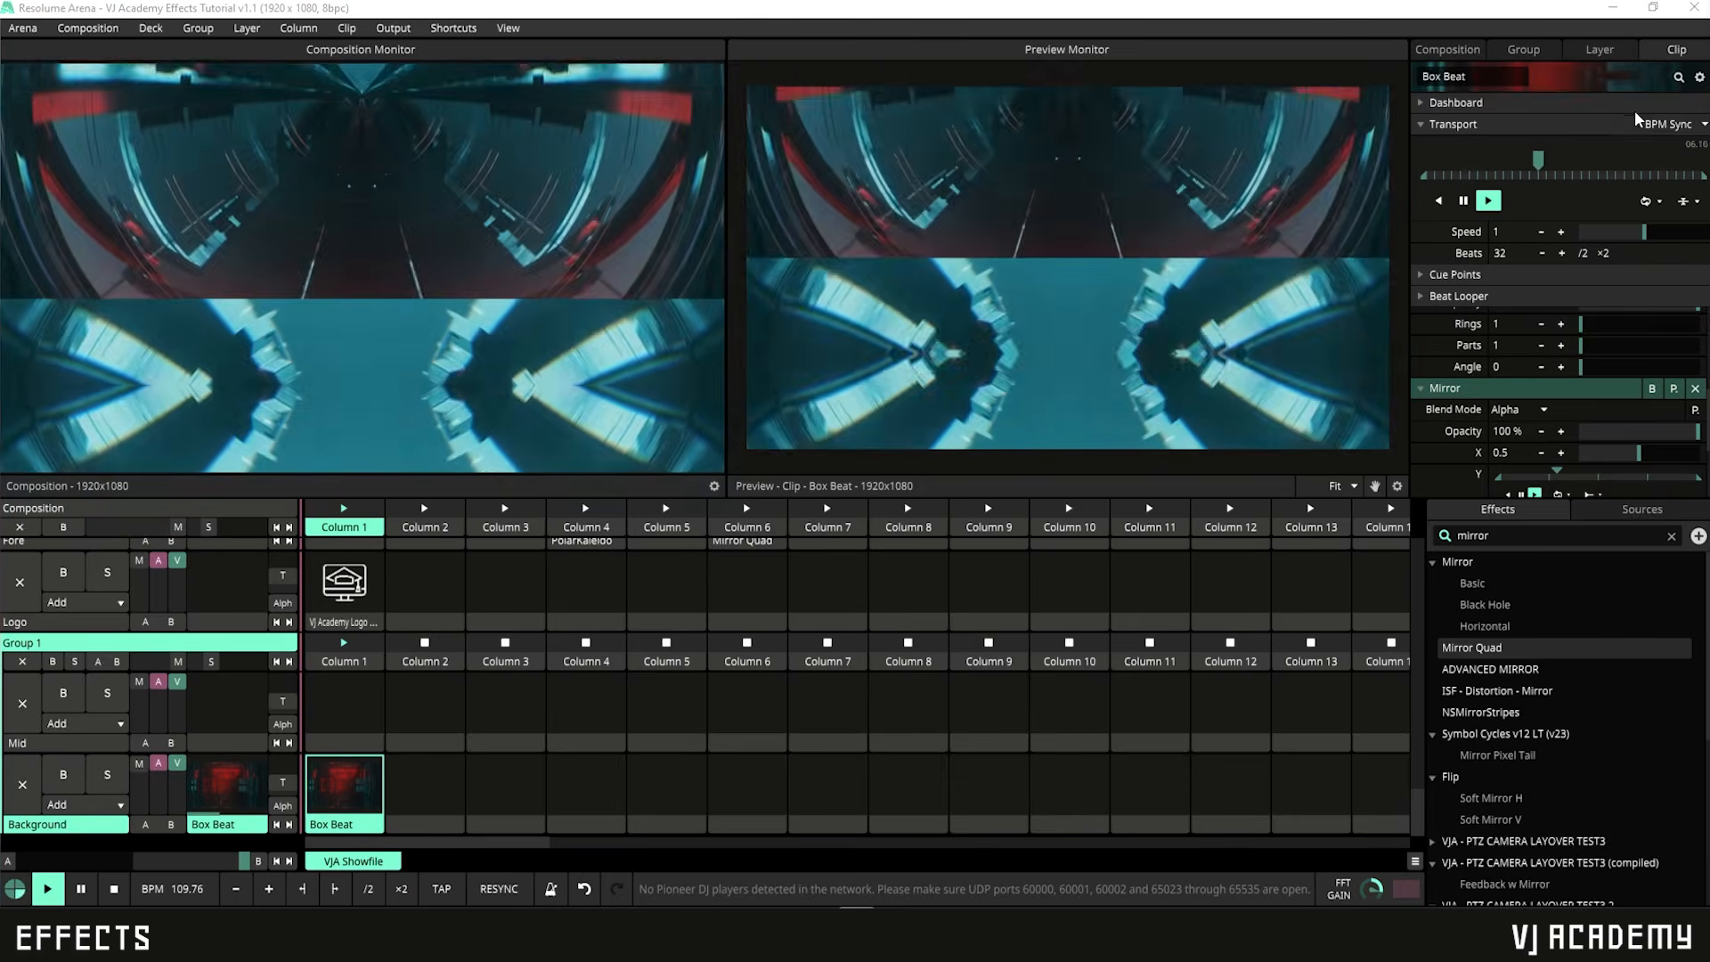
# Step: Save the Mirror effect's settings as a preset named Y BPM and check for it among the effect's presets
pyautogui.click(1675, 392)
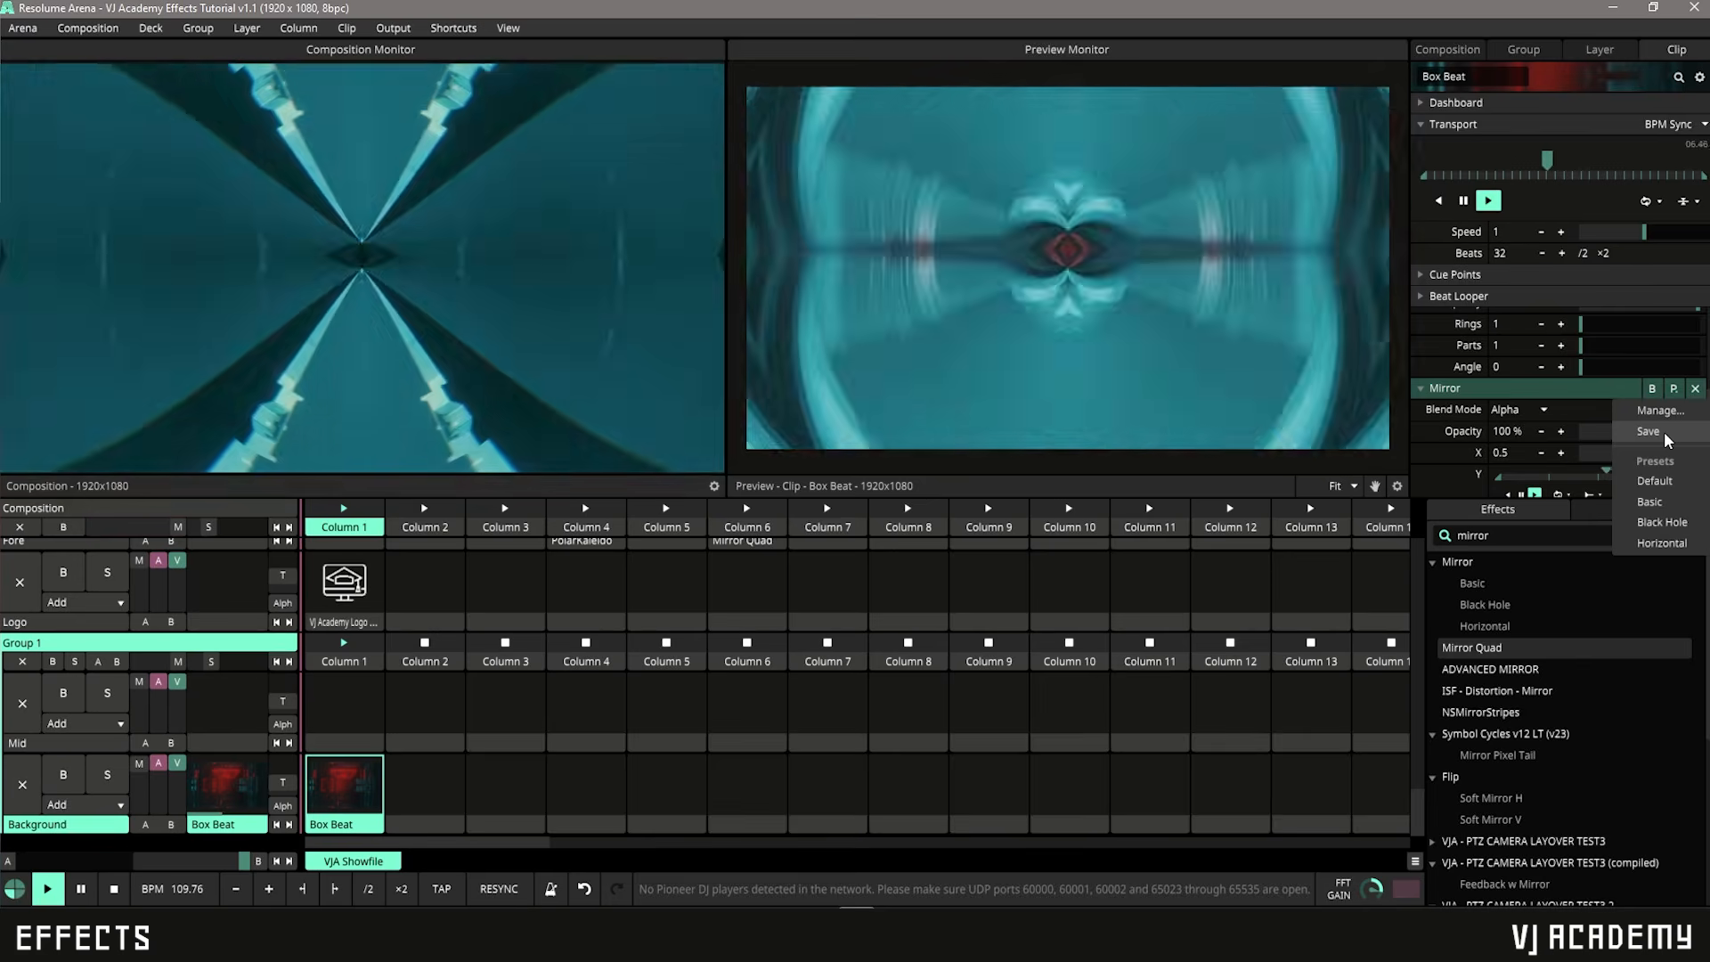
pyautogui.click(1649, 432)
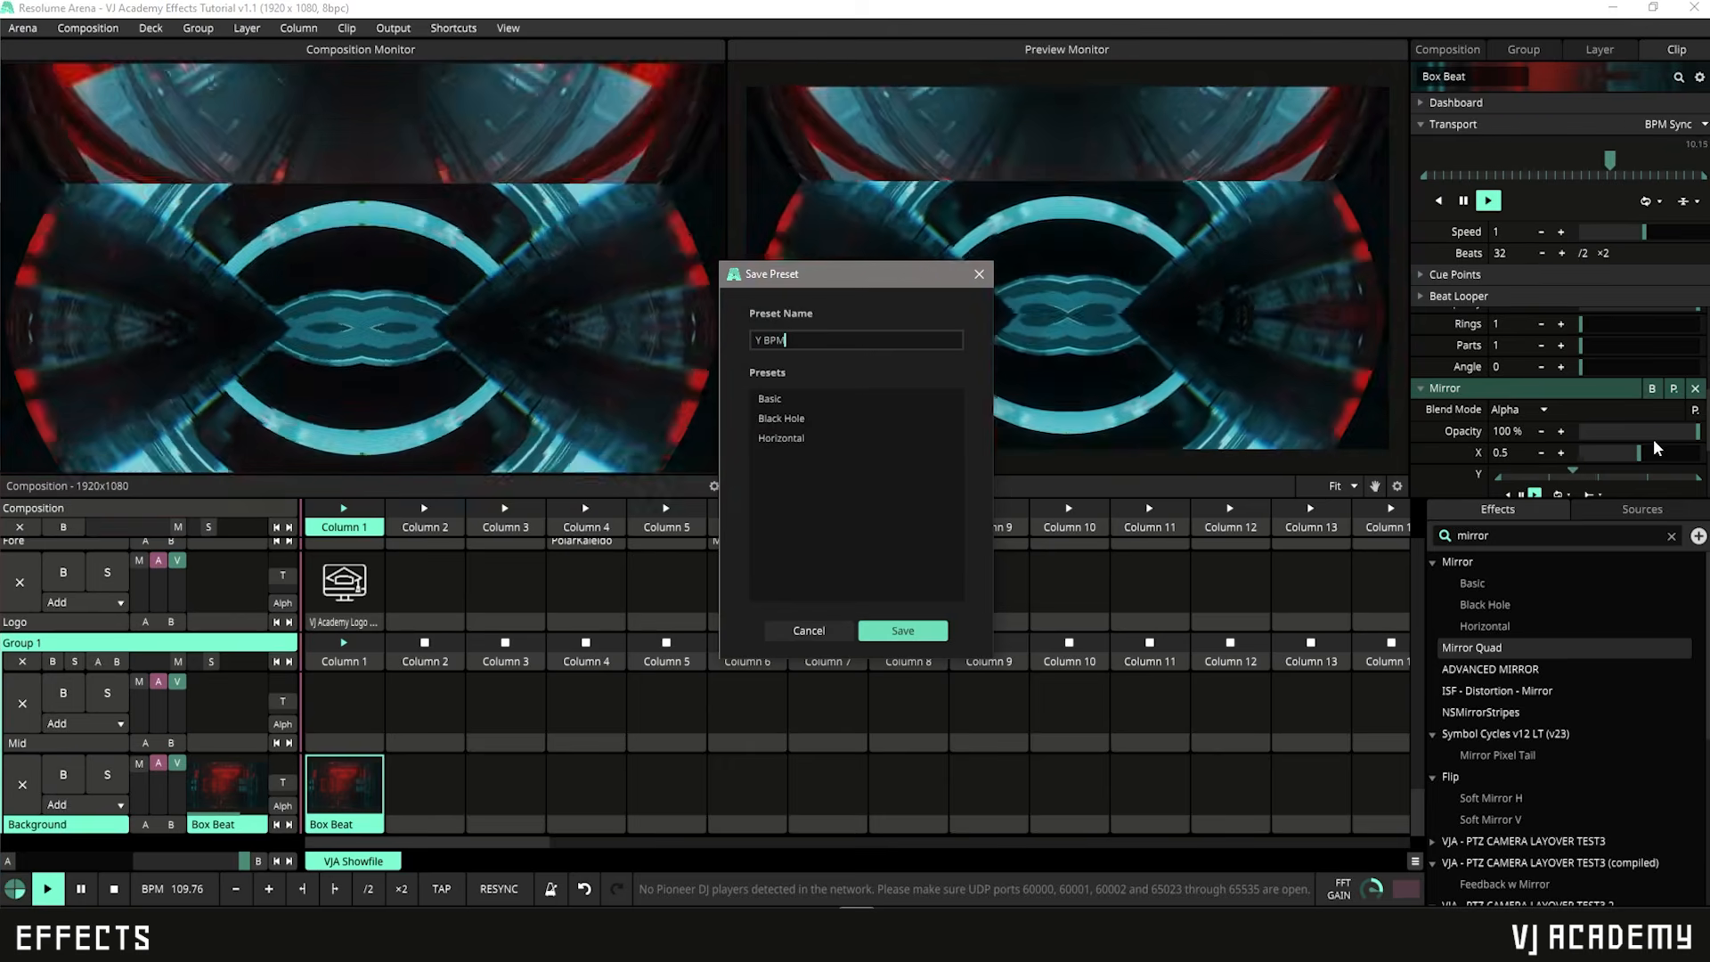
pyautogui.press('Return')
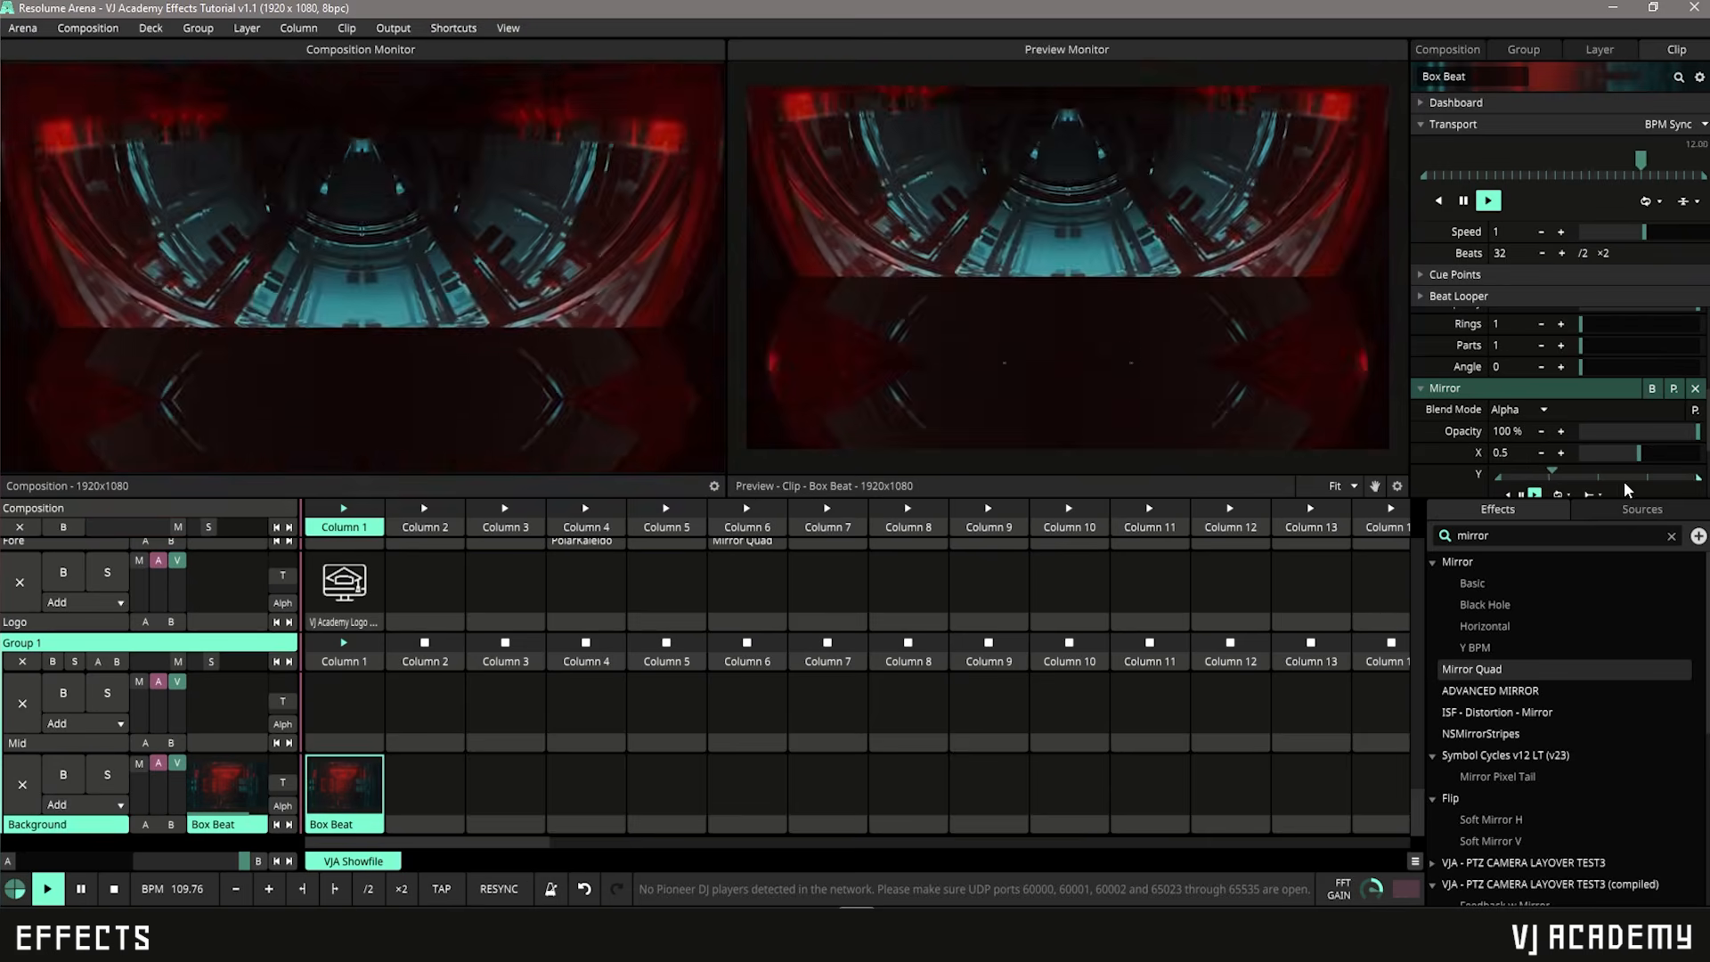
pyautogui.click(1673, 389)
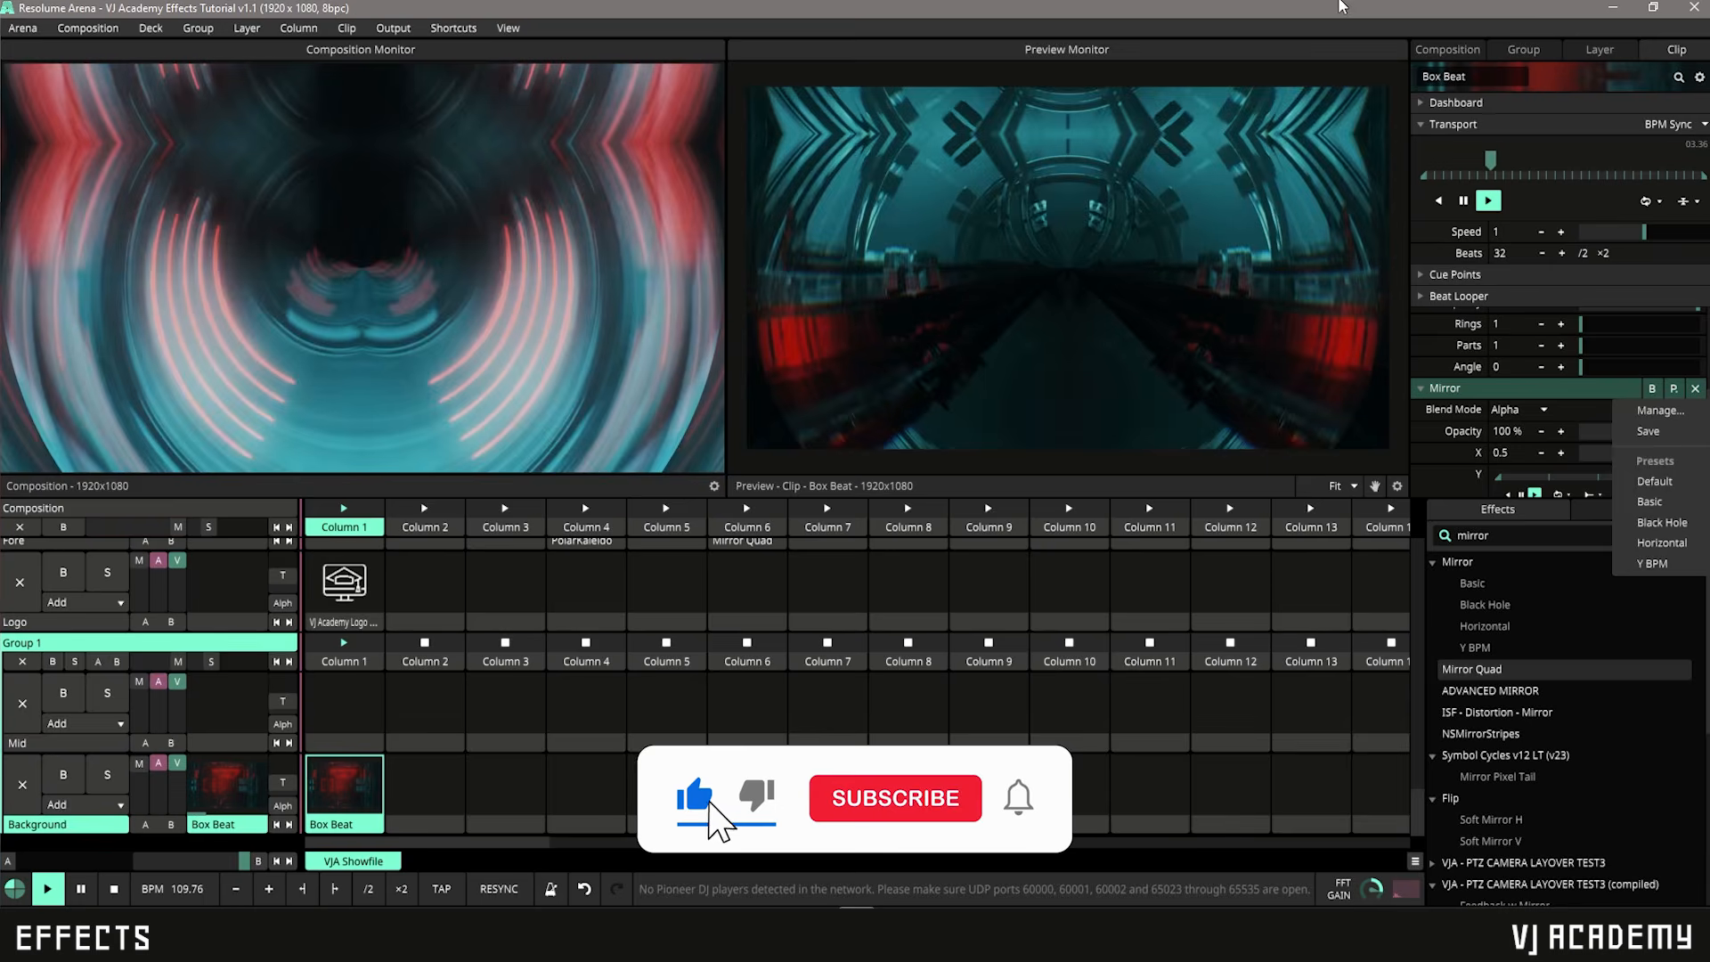
pyautogui.click(1339, 6)
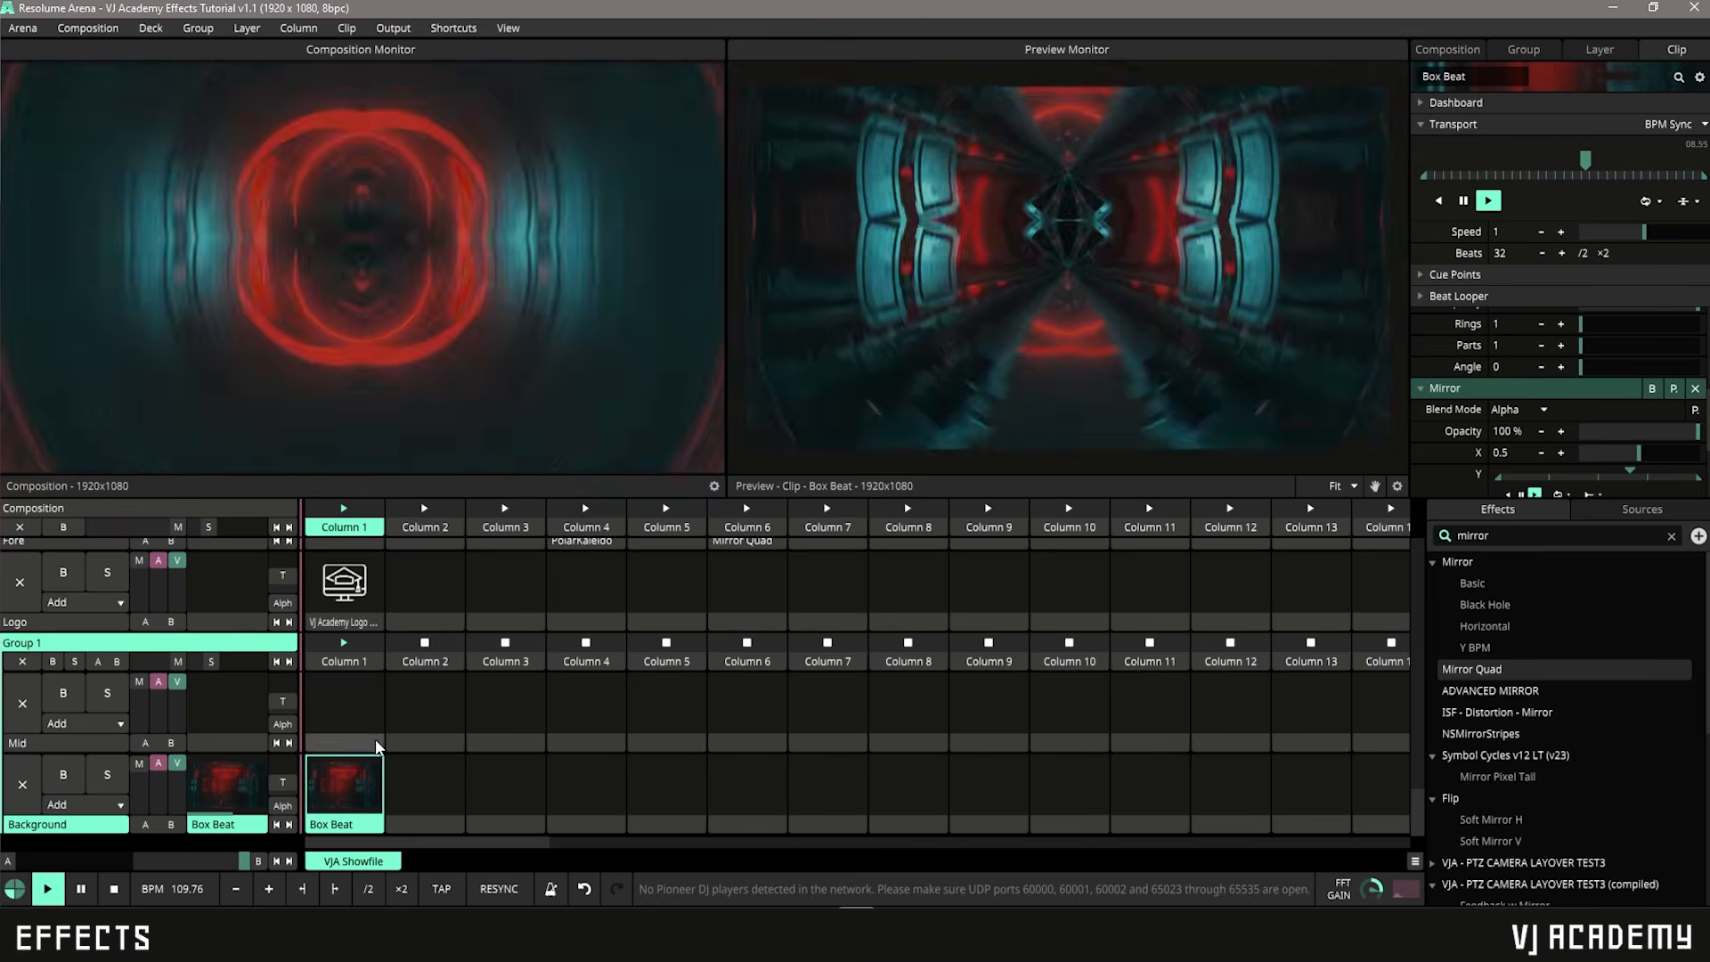
# Step: Copy all effects from the Box Beat clip
pyautogui.rightClick(364, 826)
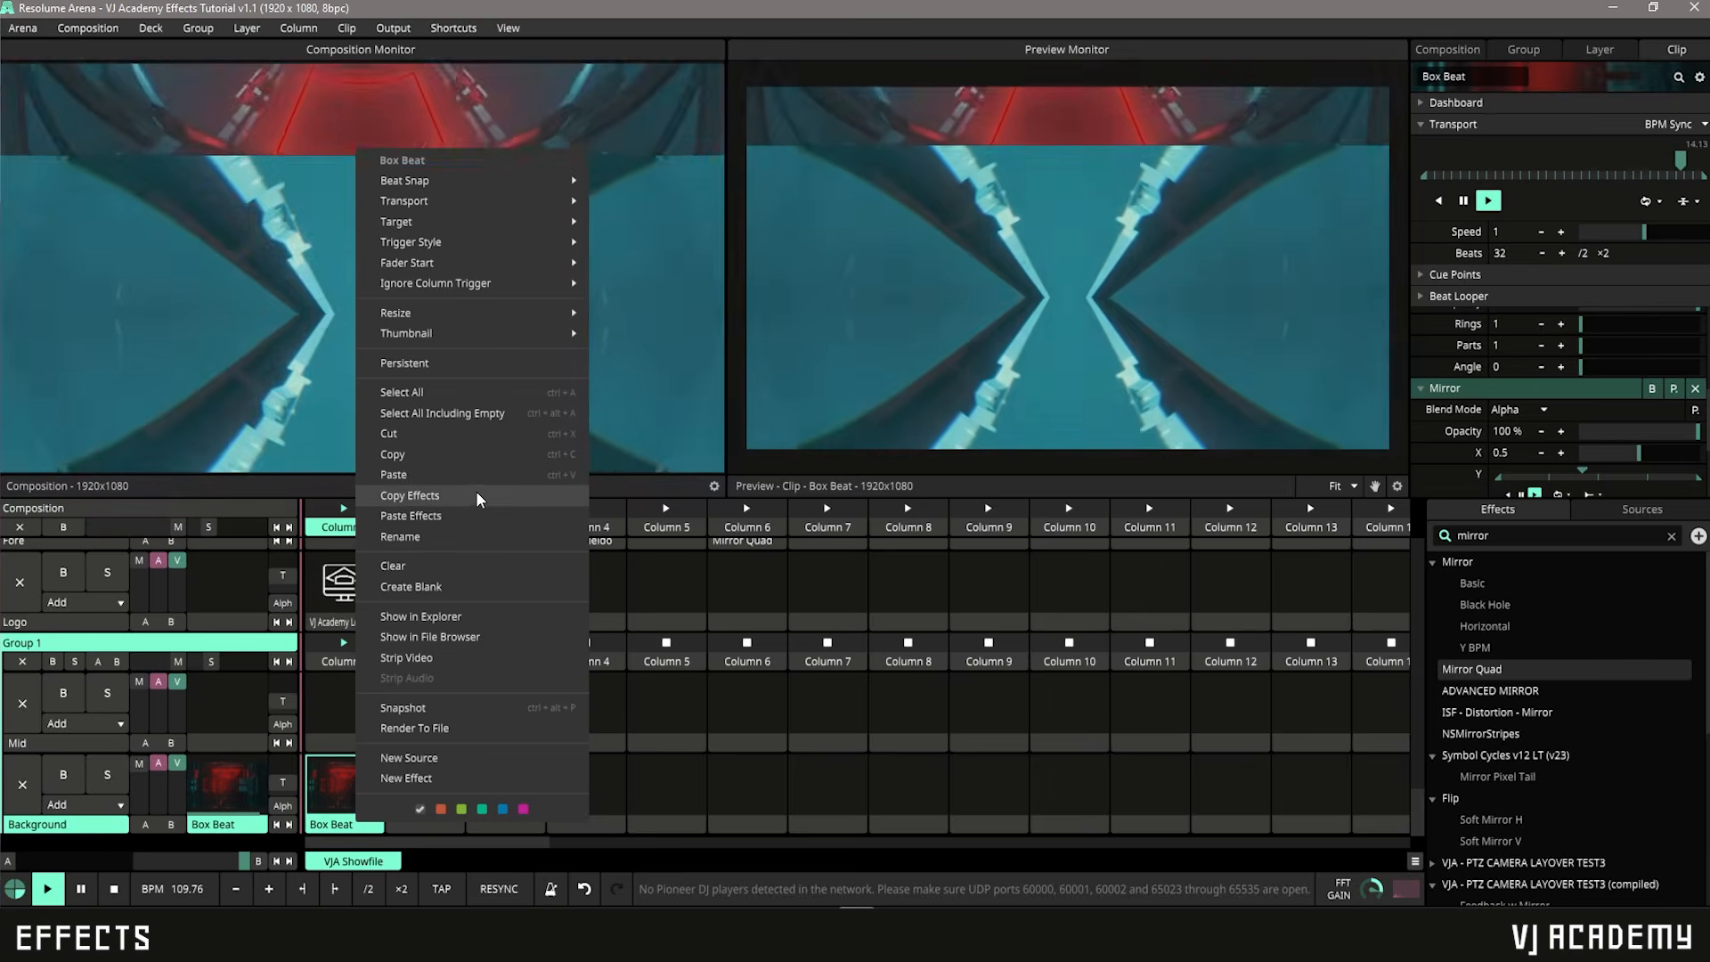
pyautogui.click(468, 496)
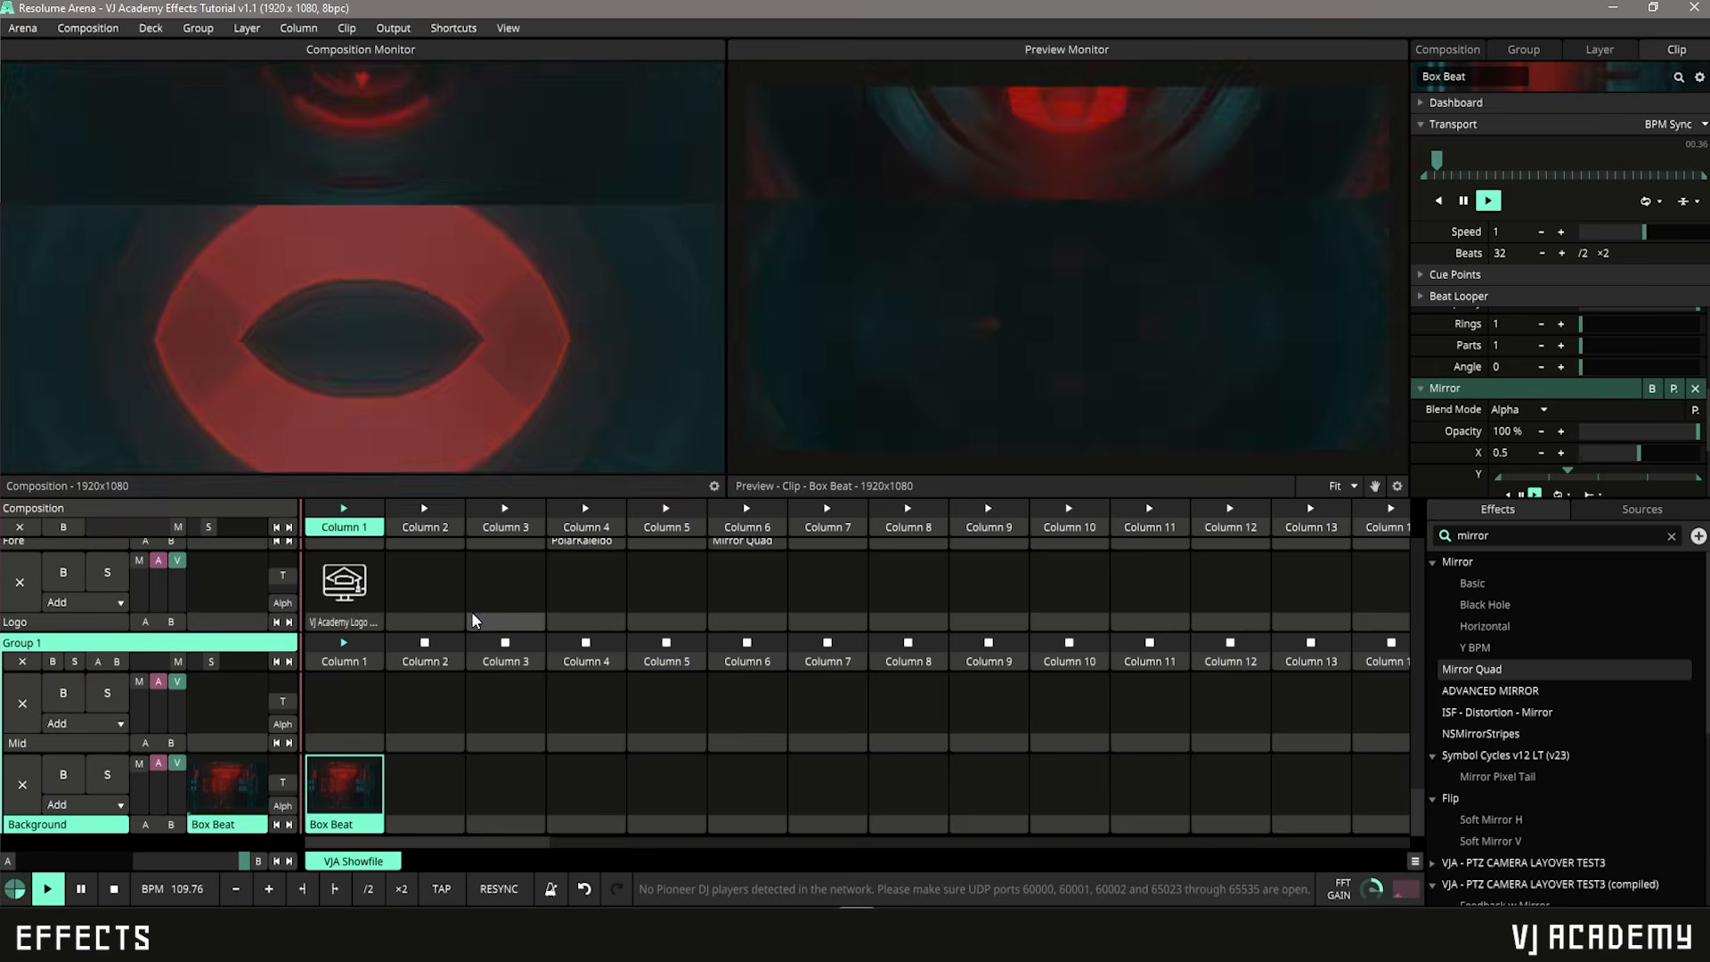
# Step: Paste the copied effects into the Logo layer's empty Column 5 slot and select the resulting clip
pyautogui.rightClick(674, 623)
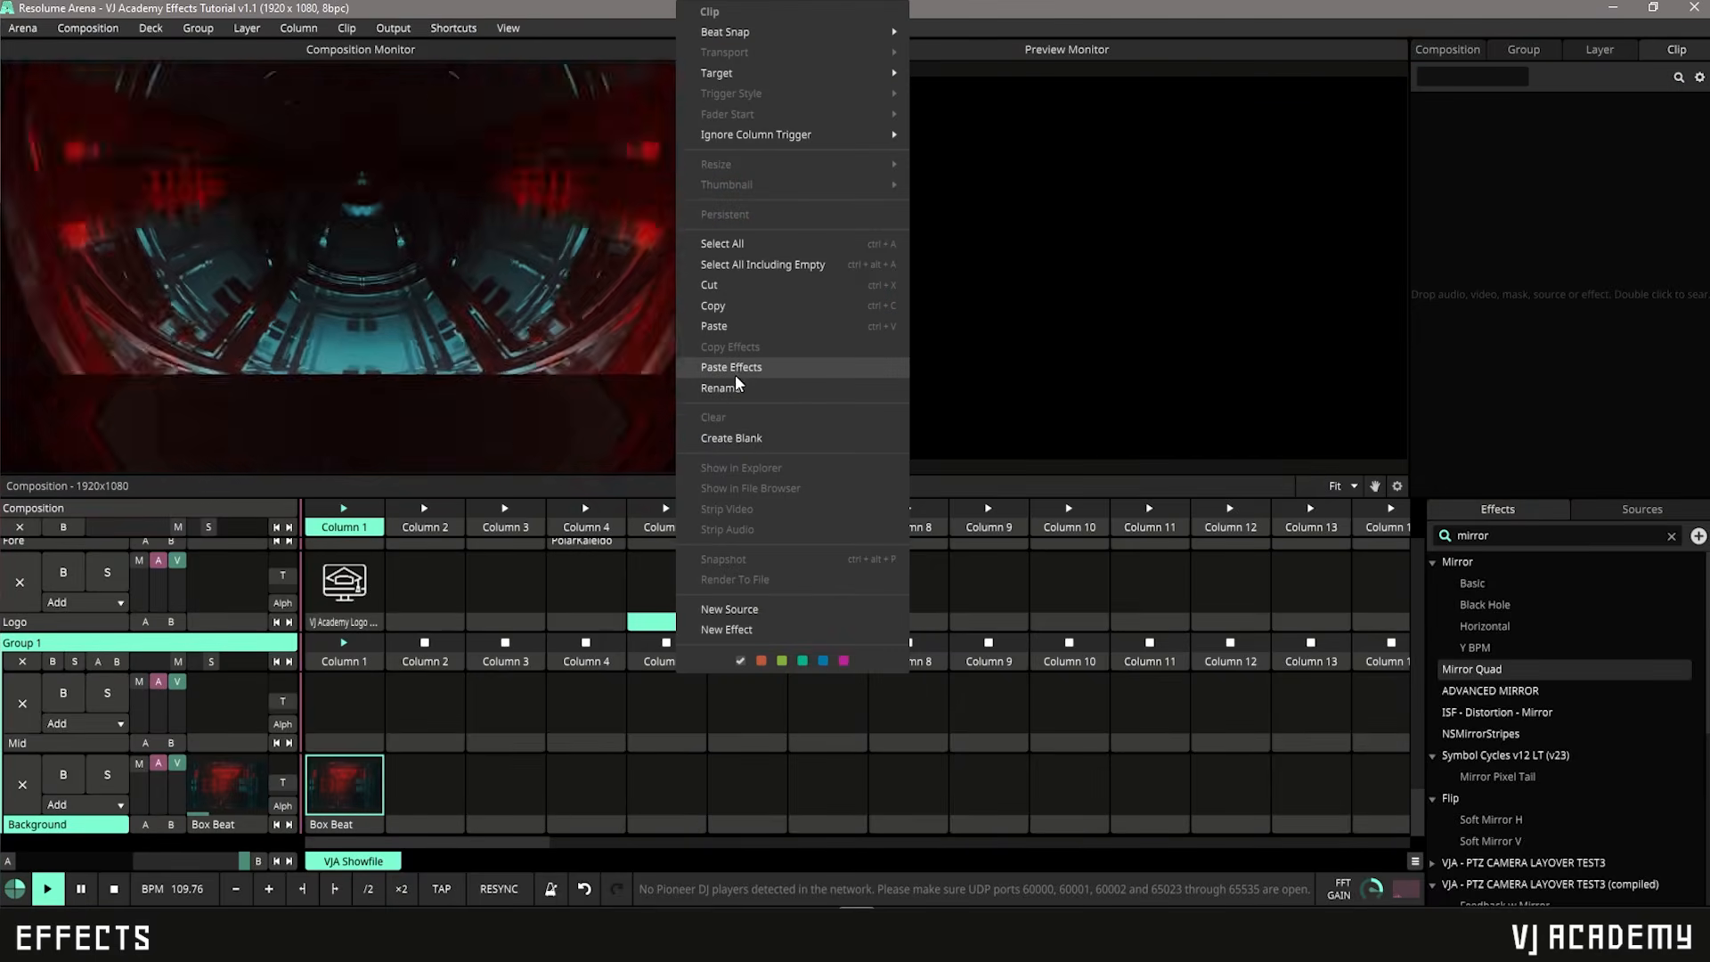
pyautogui.click(734, 367)
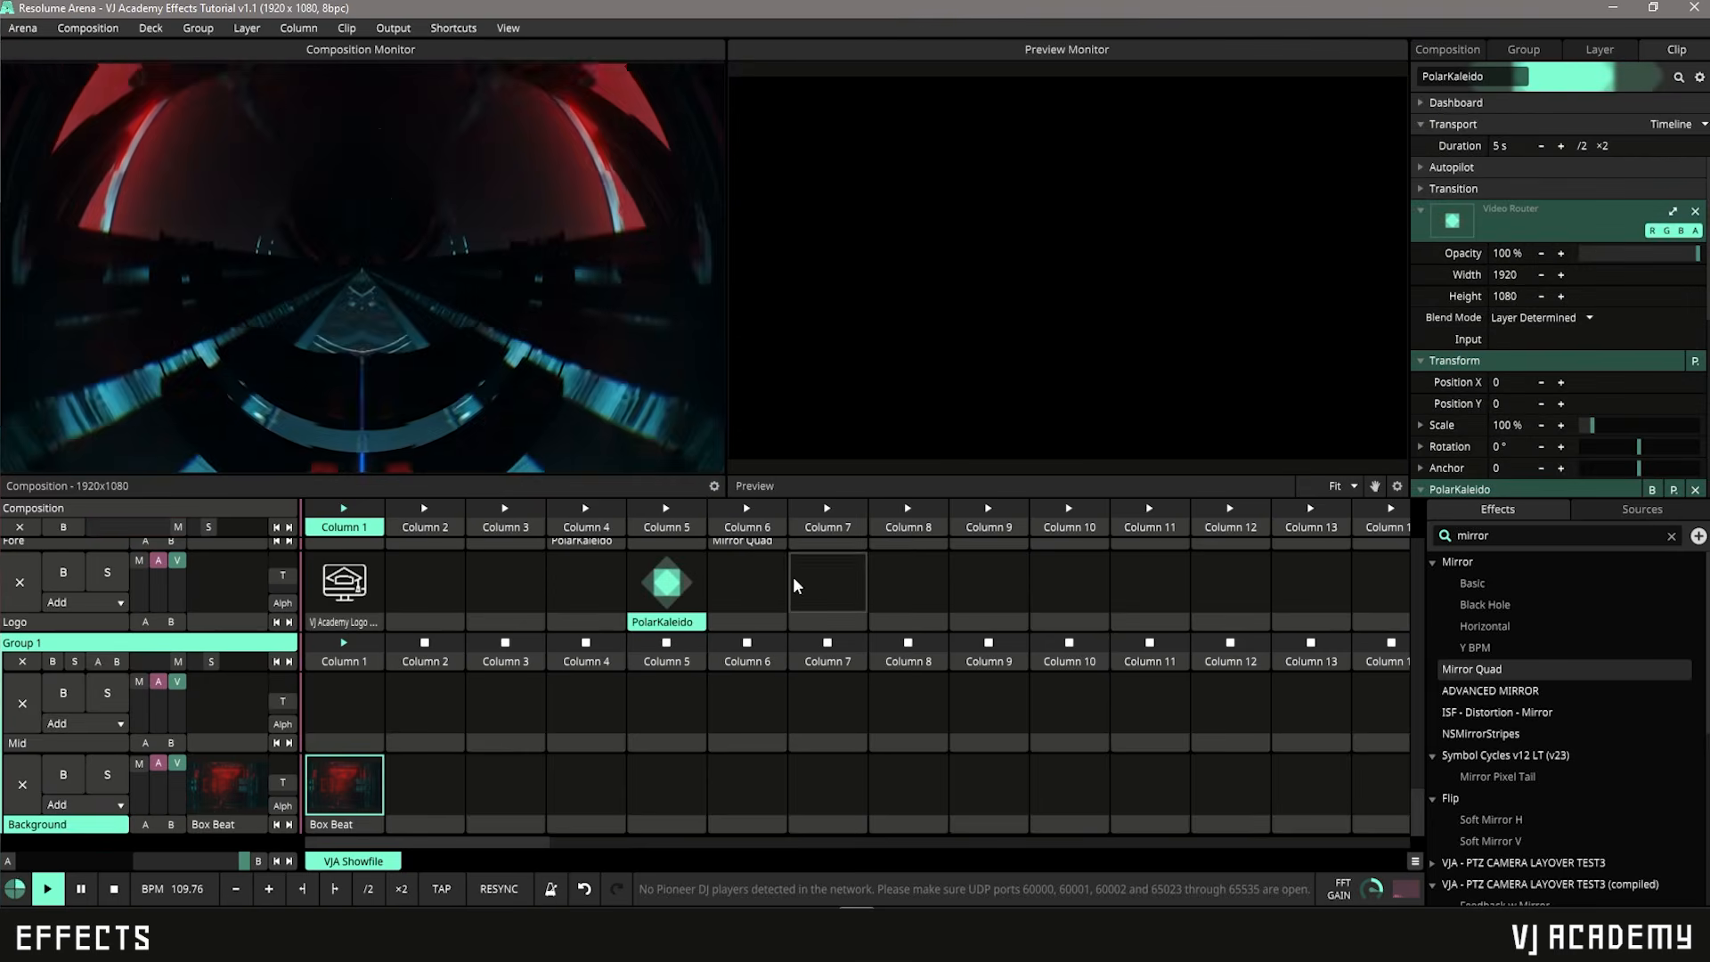
pyautogui.click(685, 623)
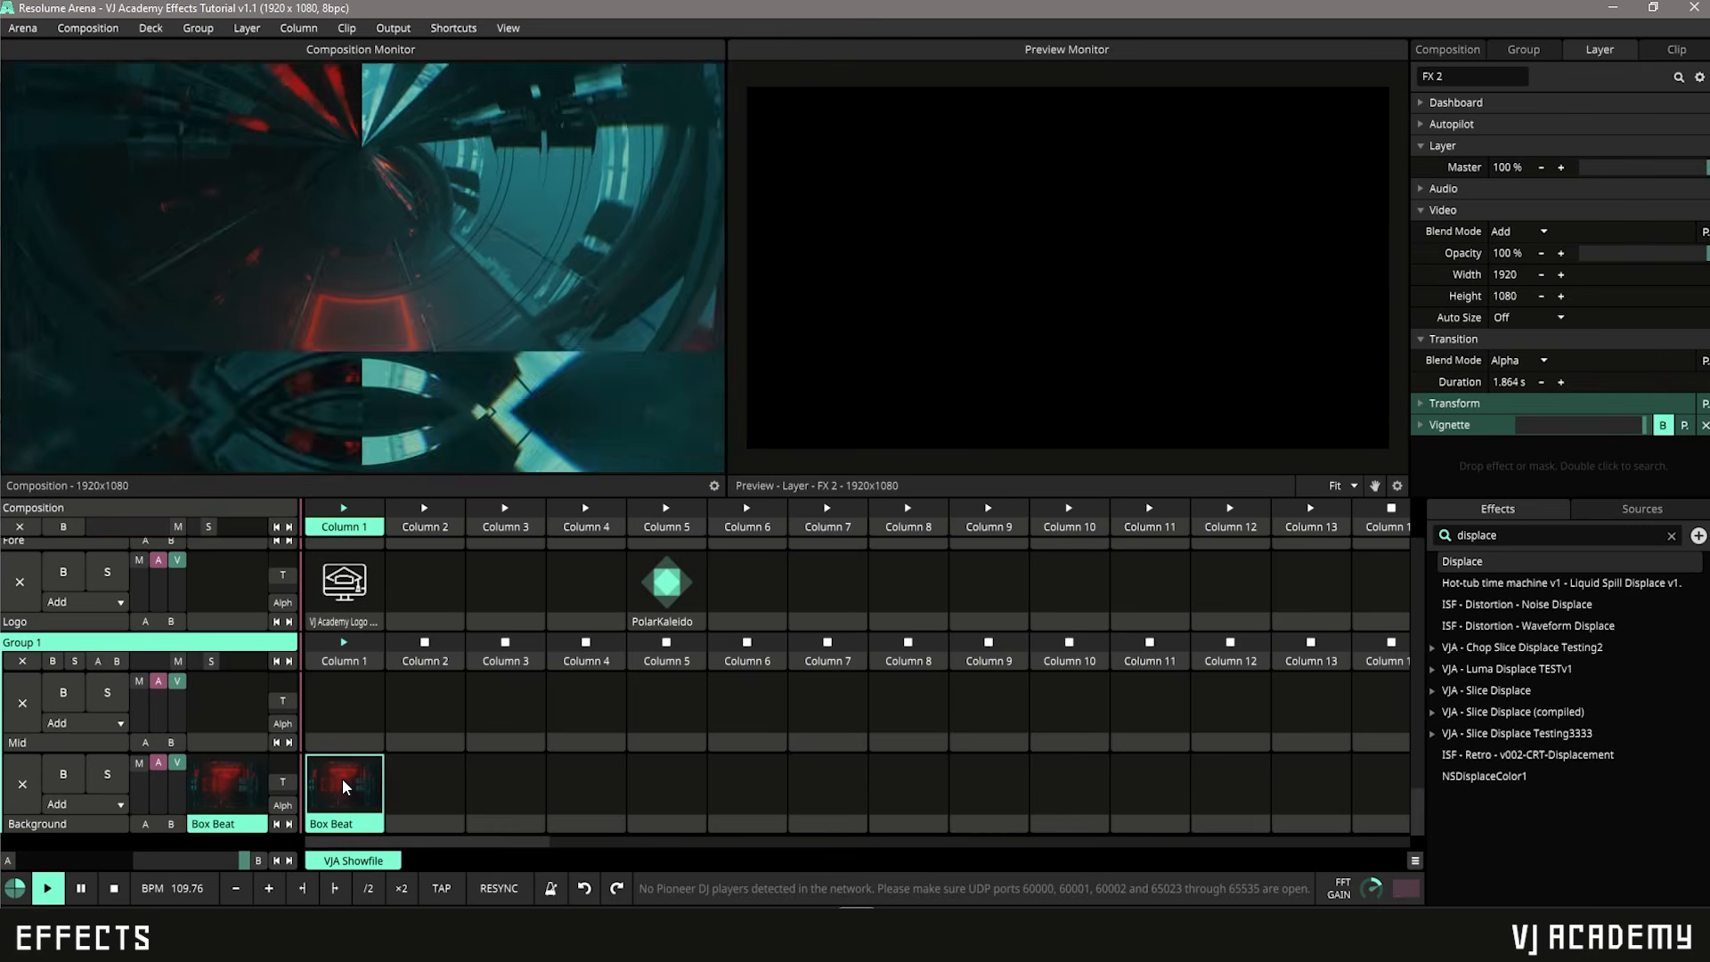
# Step: Move the FX layer into Group 1, above the Mid layer
pyautogui.scroll(6, 346, 785)
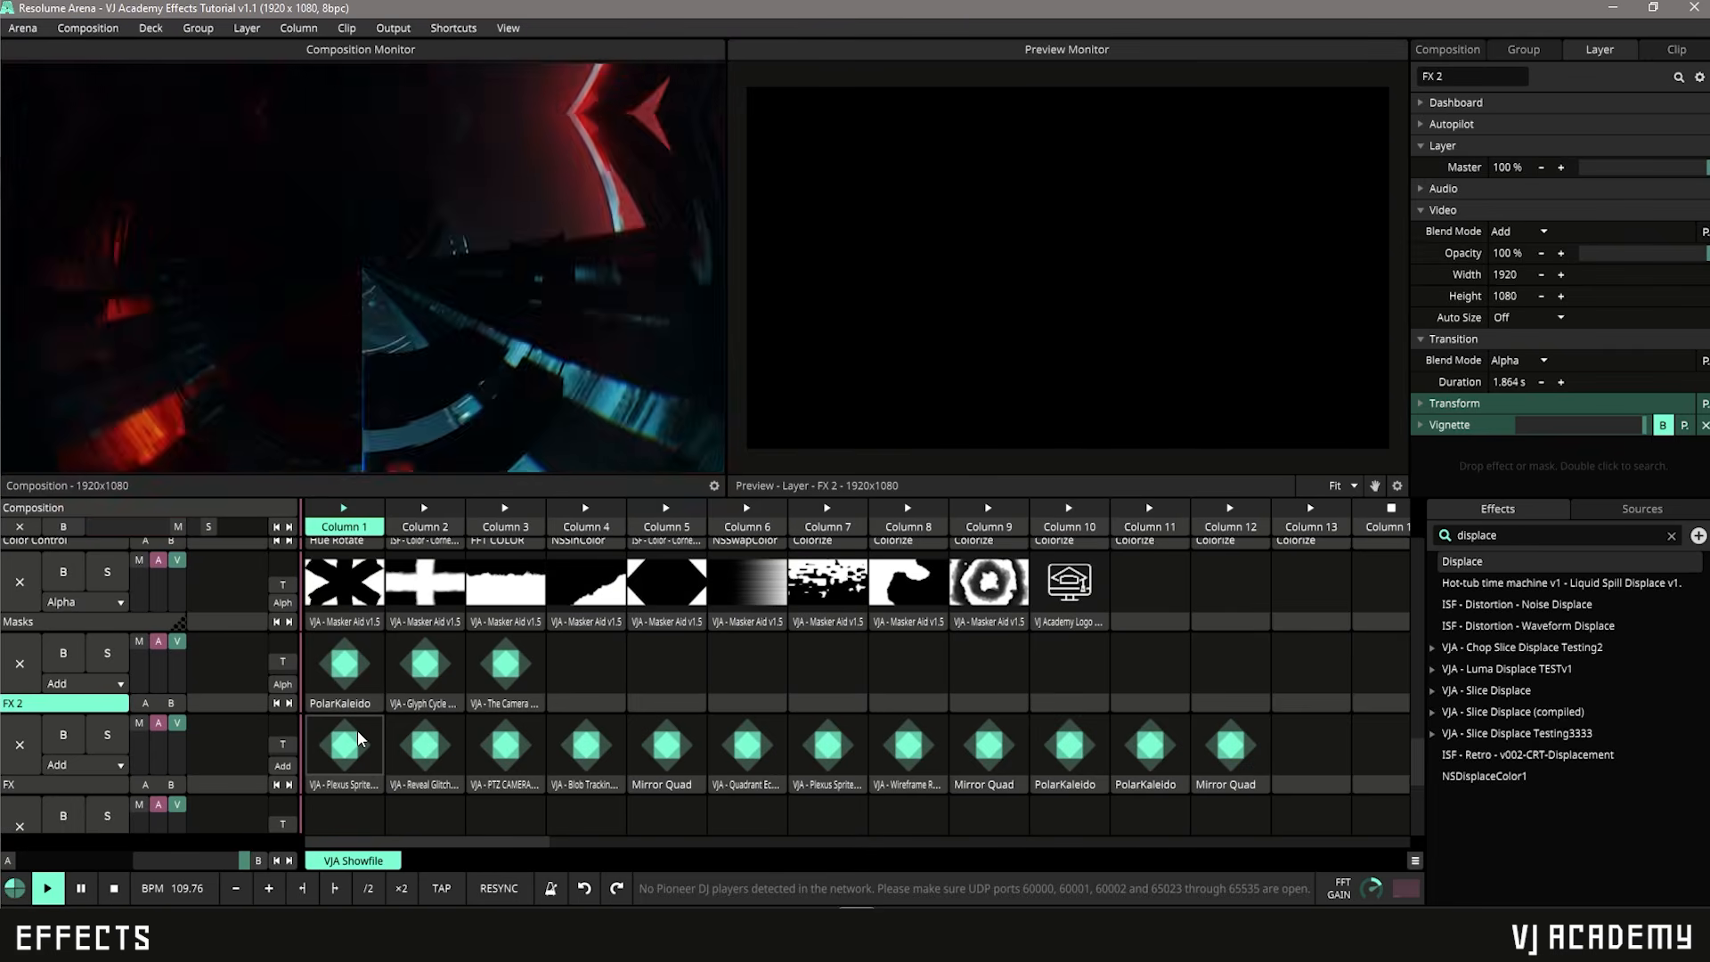
pyautogui.scroll(2, 356, 737)
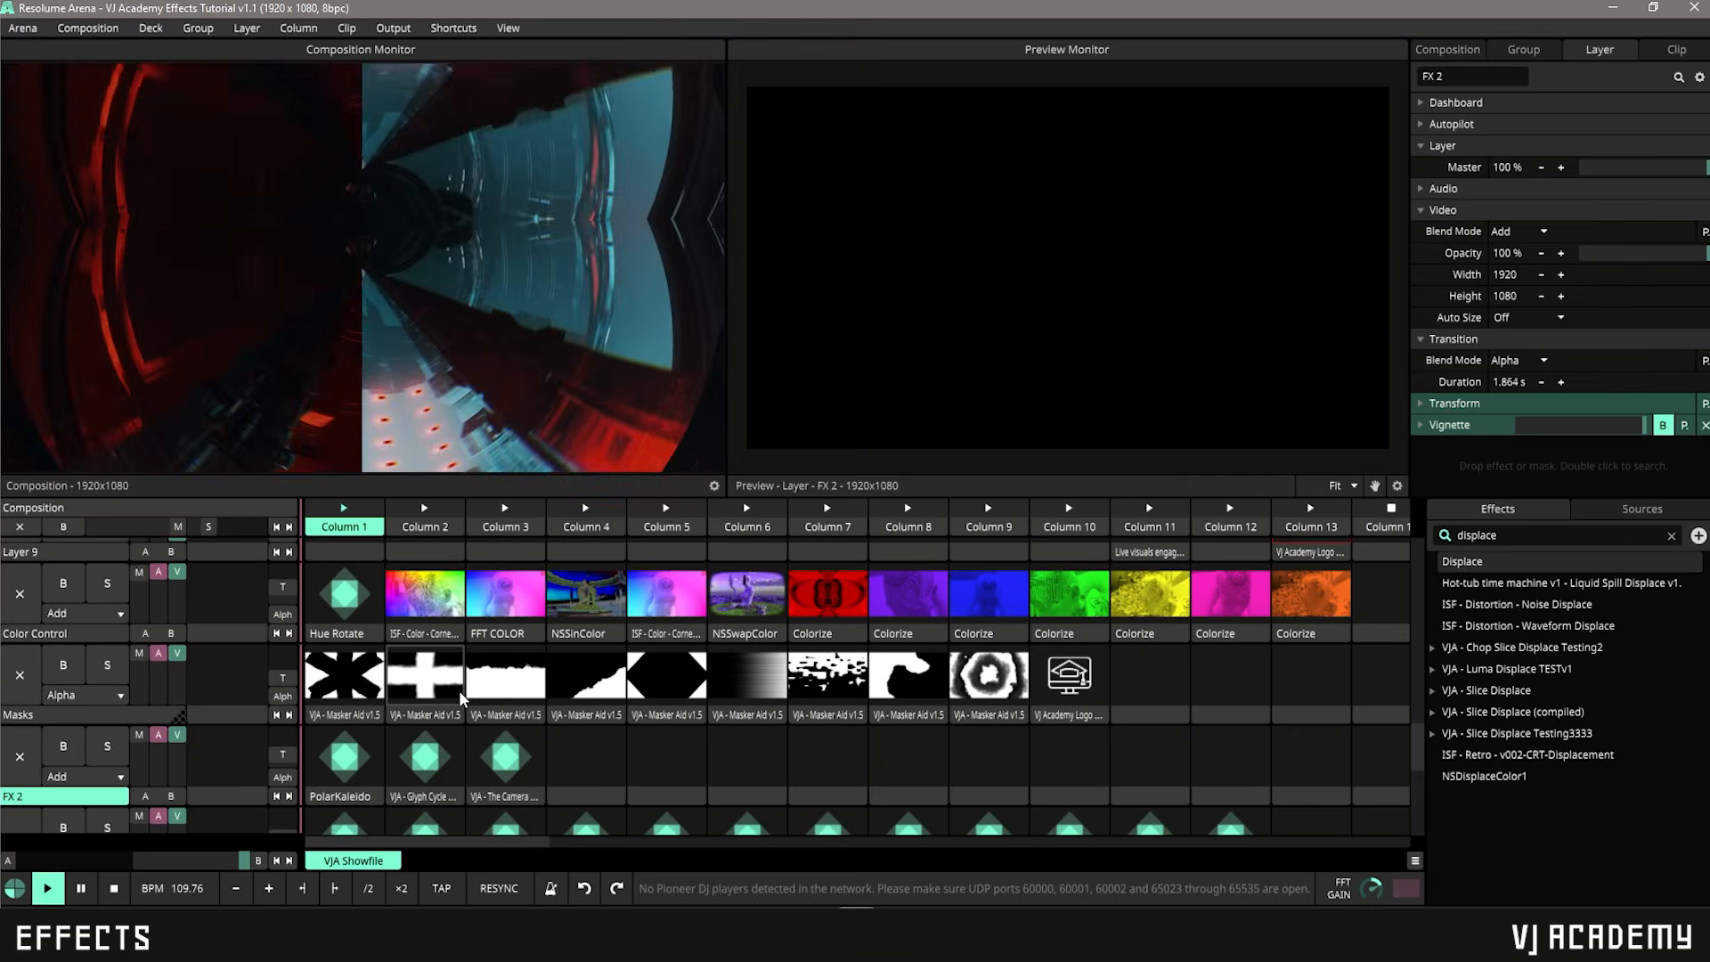
pyautogui.scroll(-1, 462, 697)
pyautogui.scroll(-3, 375, 710)
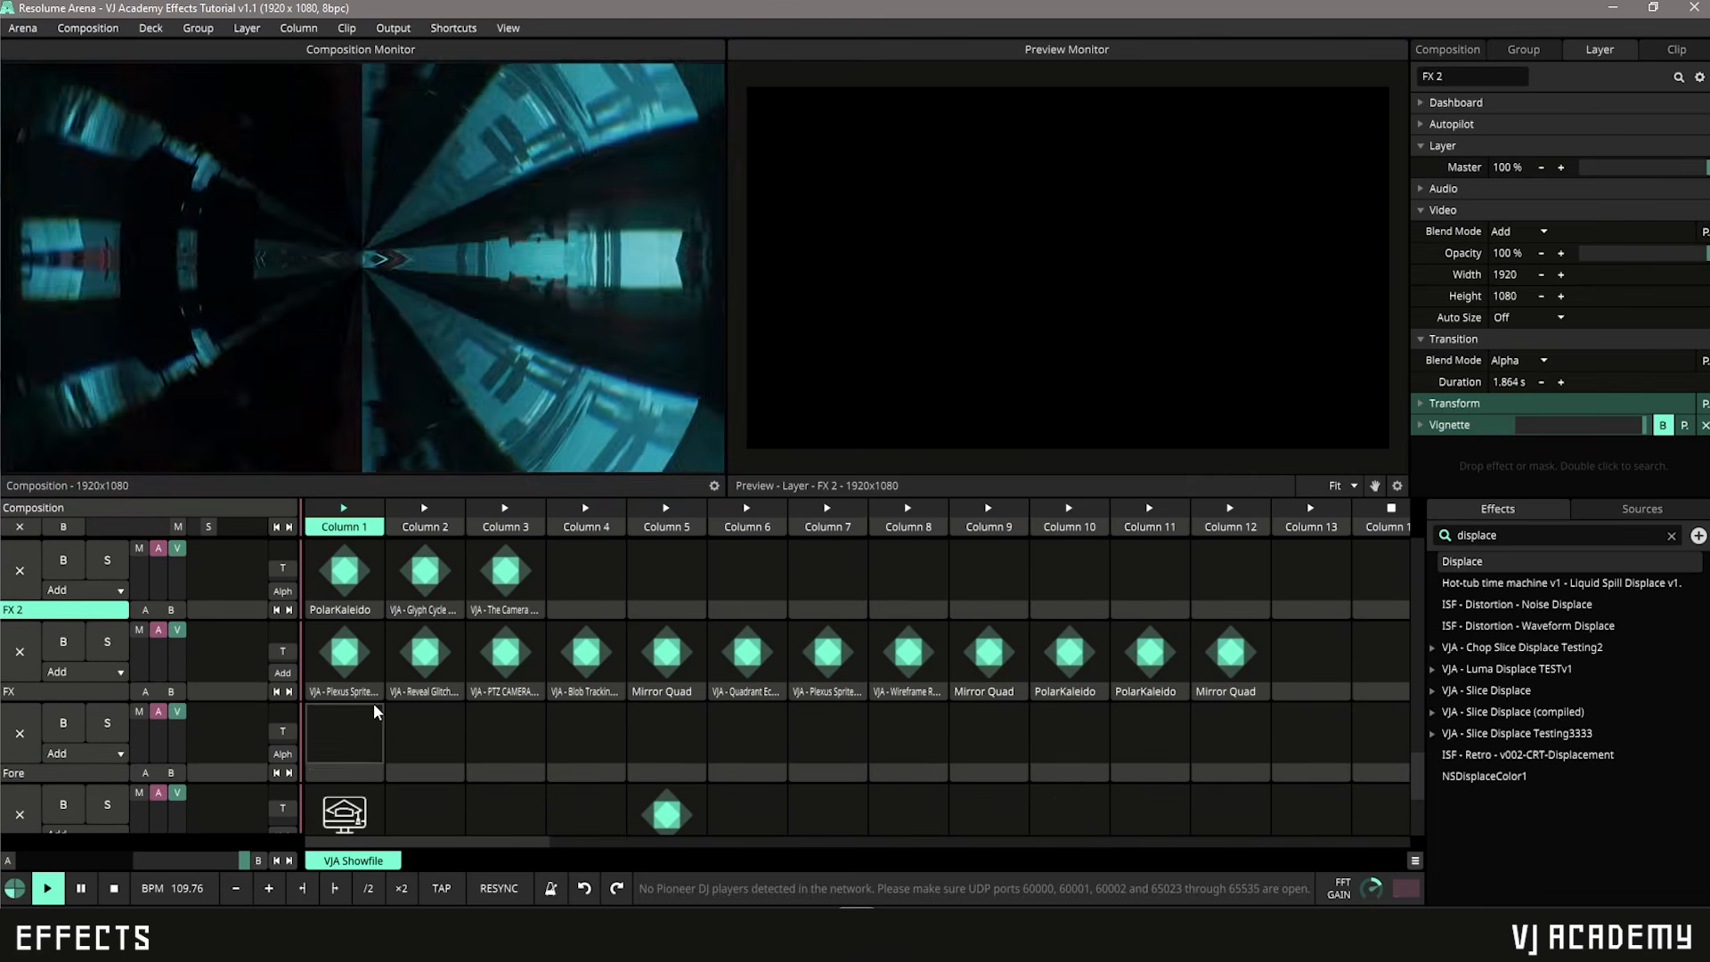
pyautogui.moveTo(68, 697)
pyautogui.mouseDown()
pyautogui.moveTo(64, 718)
pyautogui.moveTo(28, 710)
pyautogui.moveTo(41, 677)
pyautogui.mouseUp()
pyautogui.scroll(-3, 67, 710)
pyautogui.scroll(-2, 32, 712)
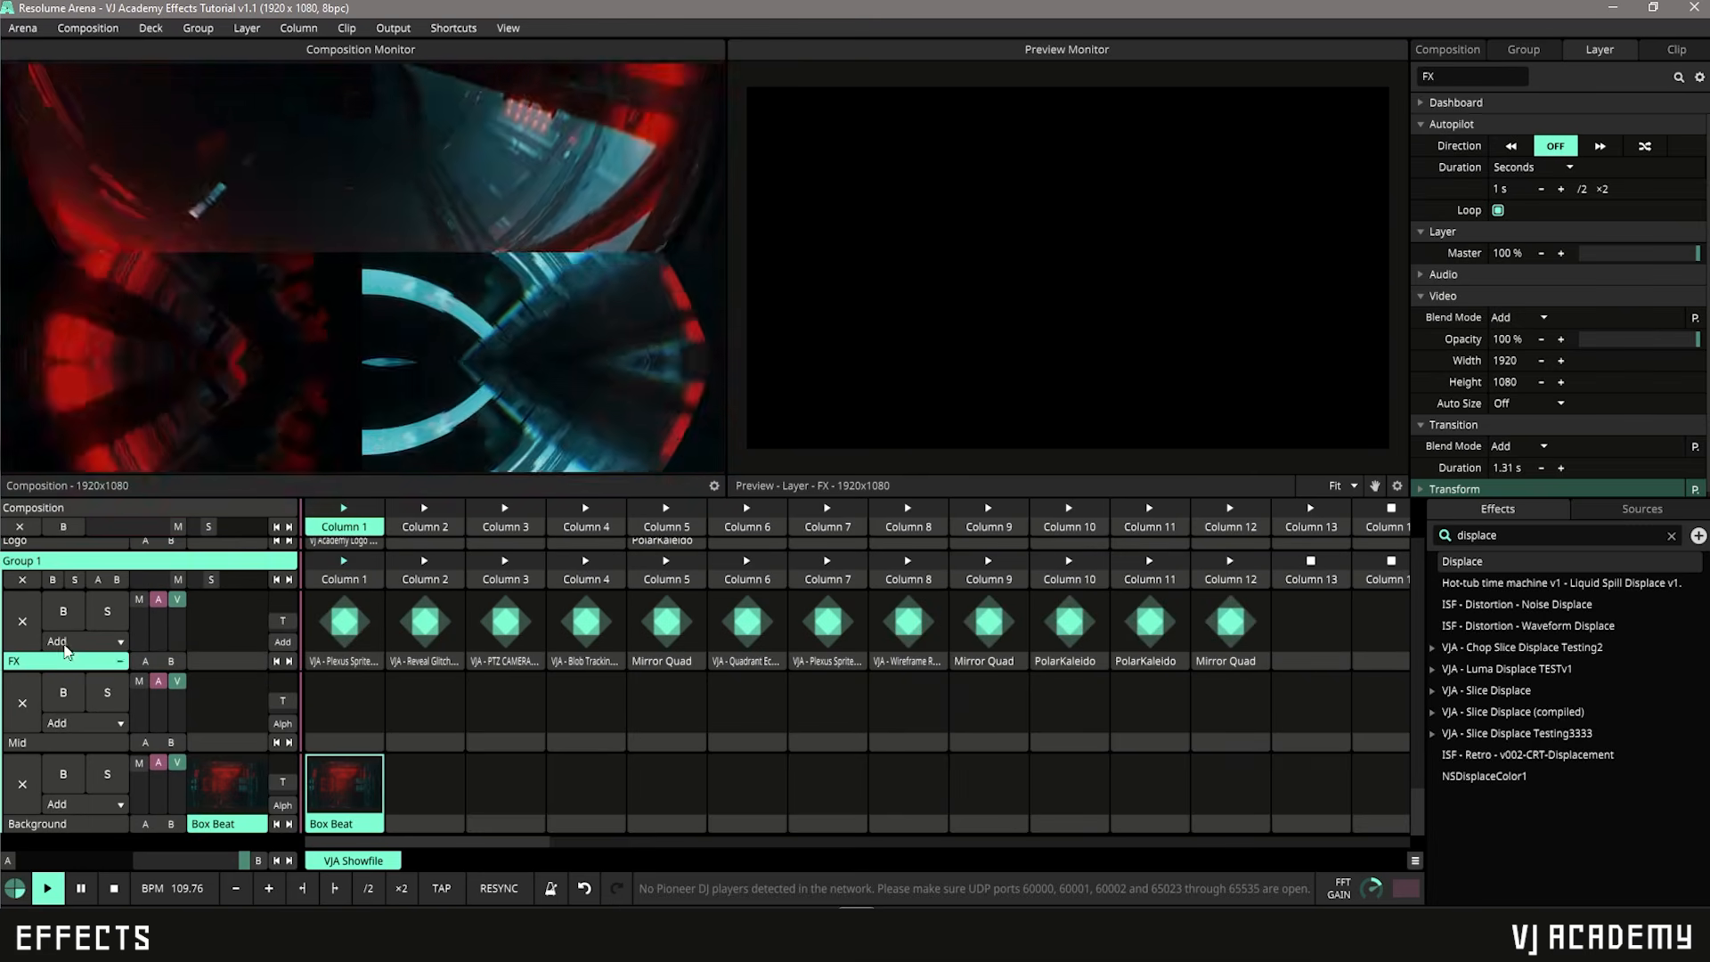
# Step: Move the FX 2 layer into Group 1, above the FX layer
pyautogui.scroll(1, 445, 716)
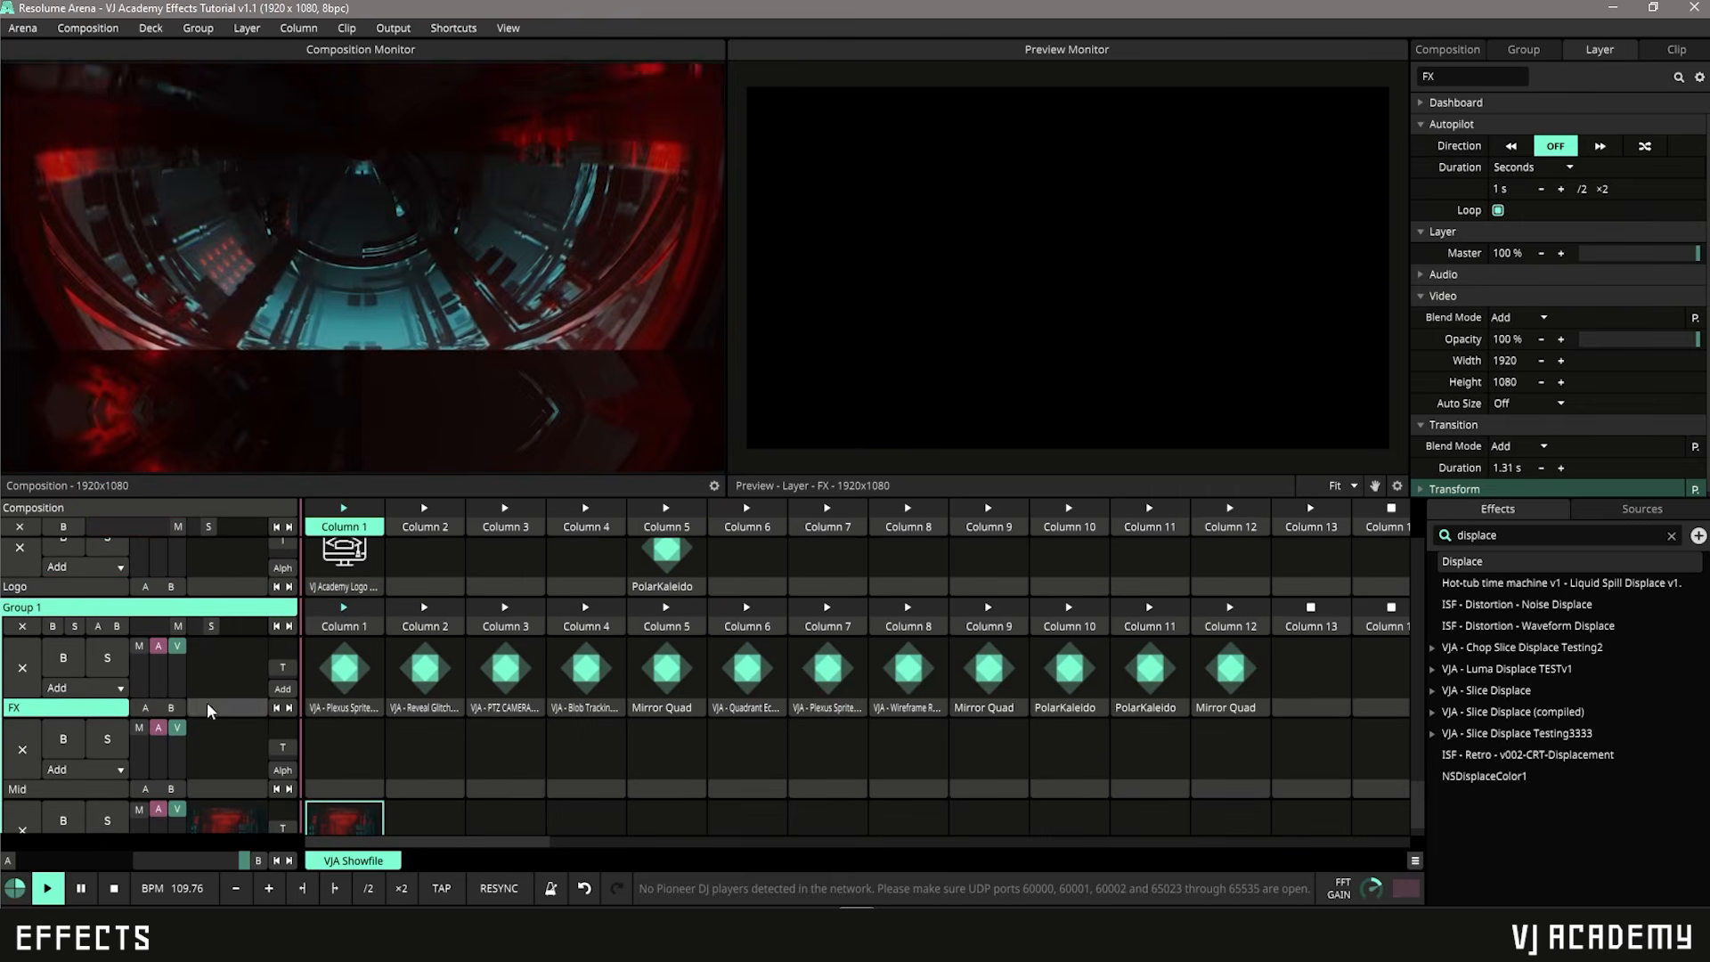
pyautogui.scroll(1, 406, 746)
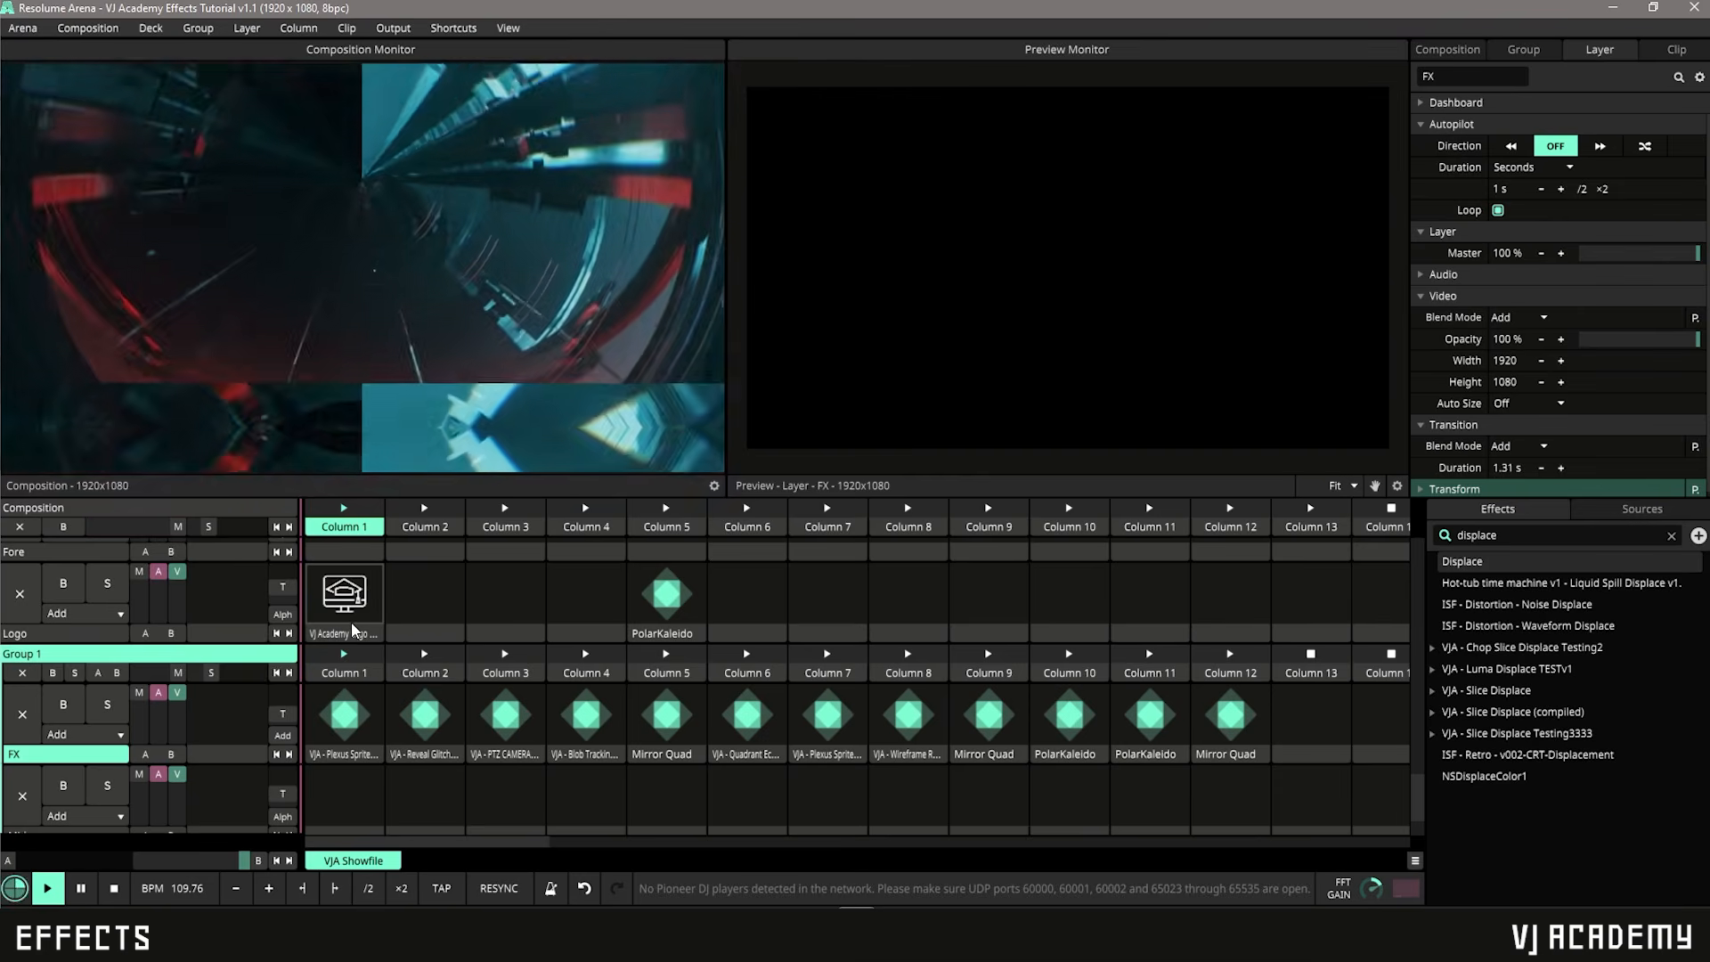
pyautogui.scroll(-5, 421, 734)
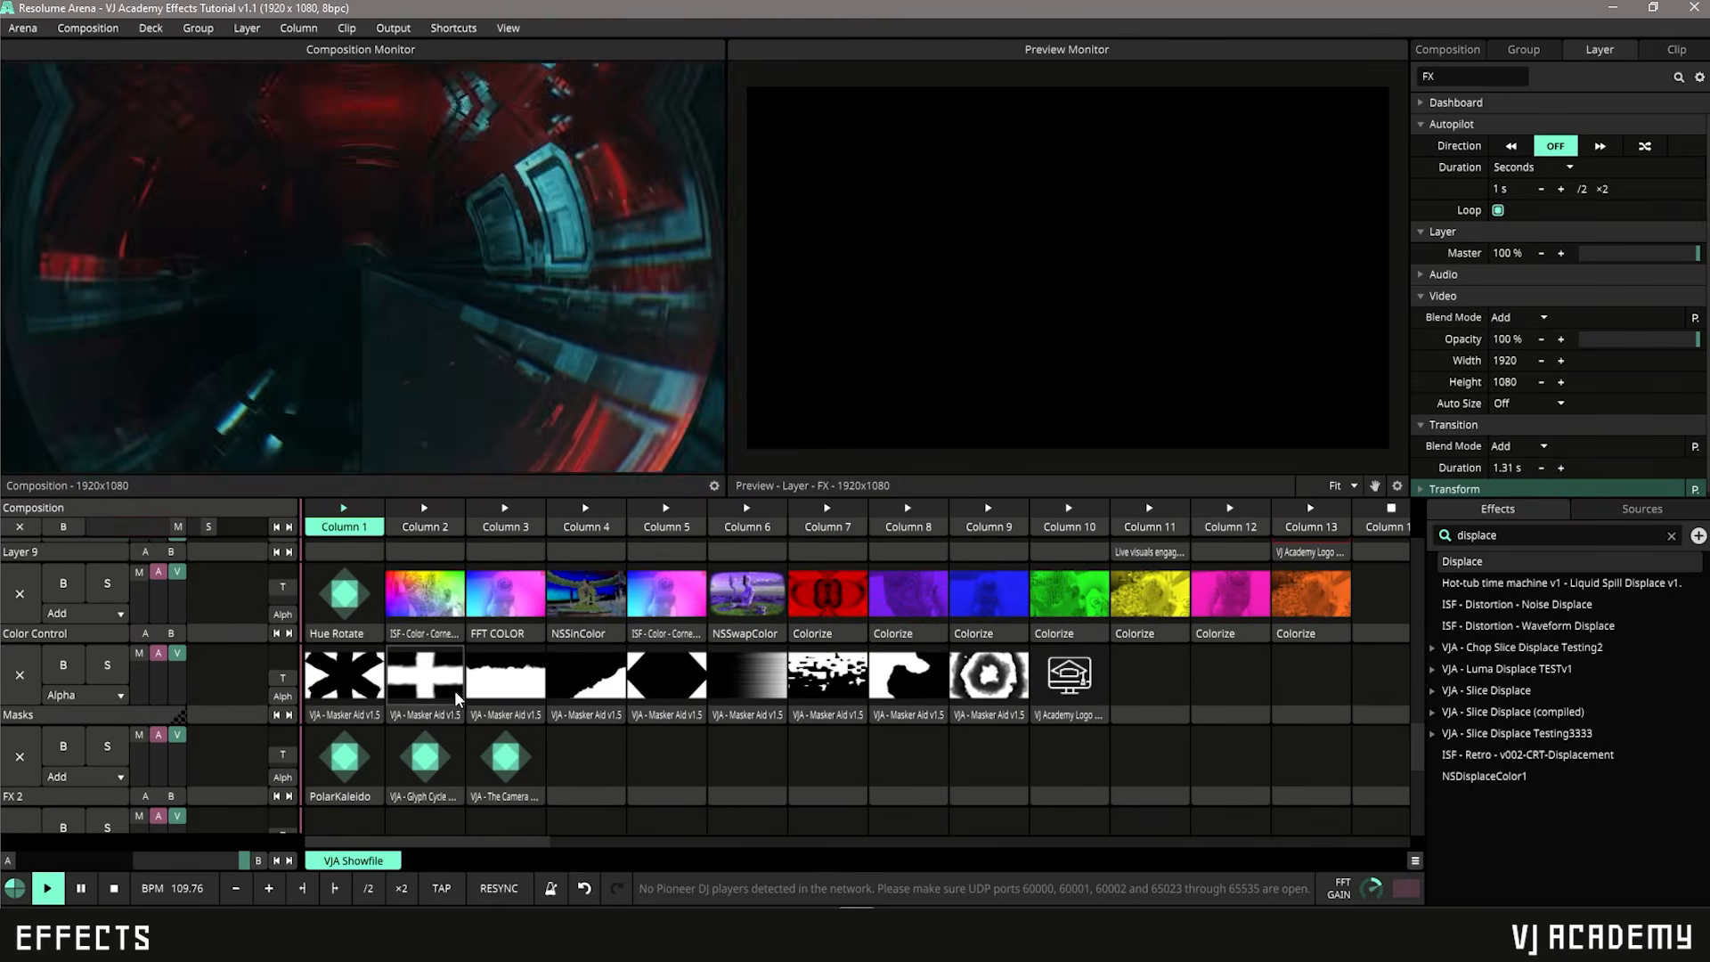
pyautogui.scroll(-5, 615, 688)
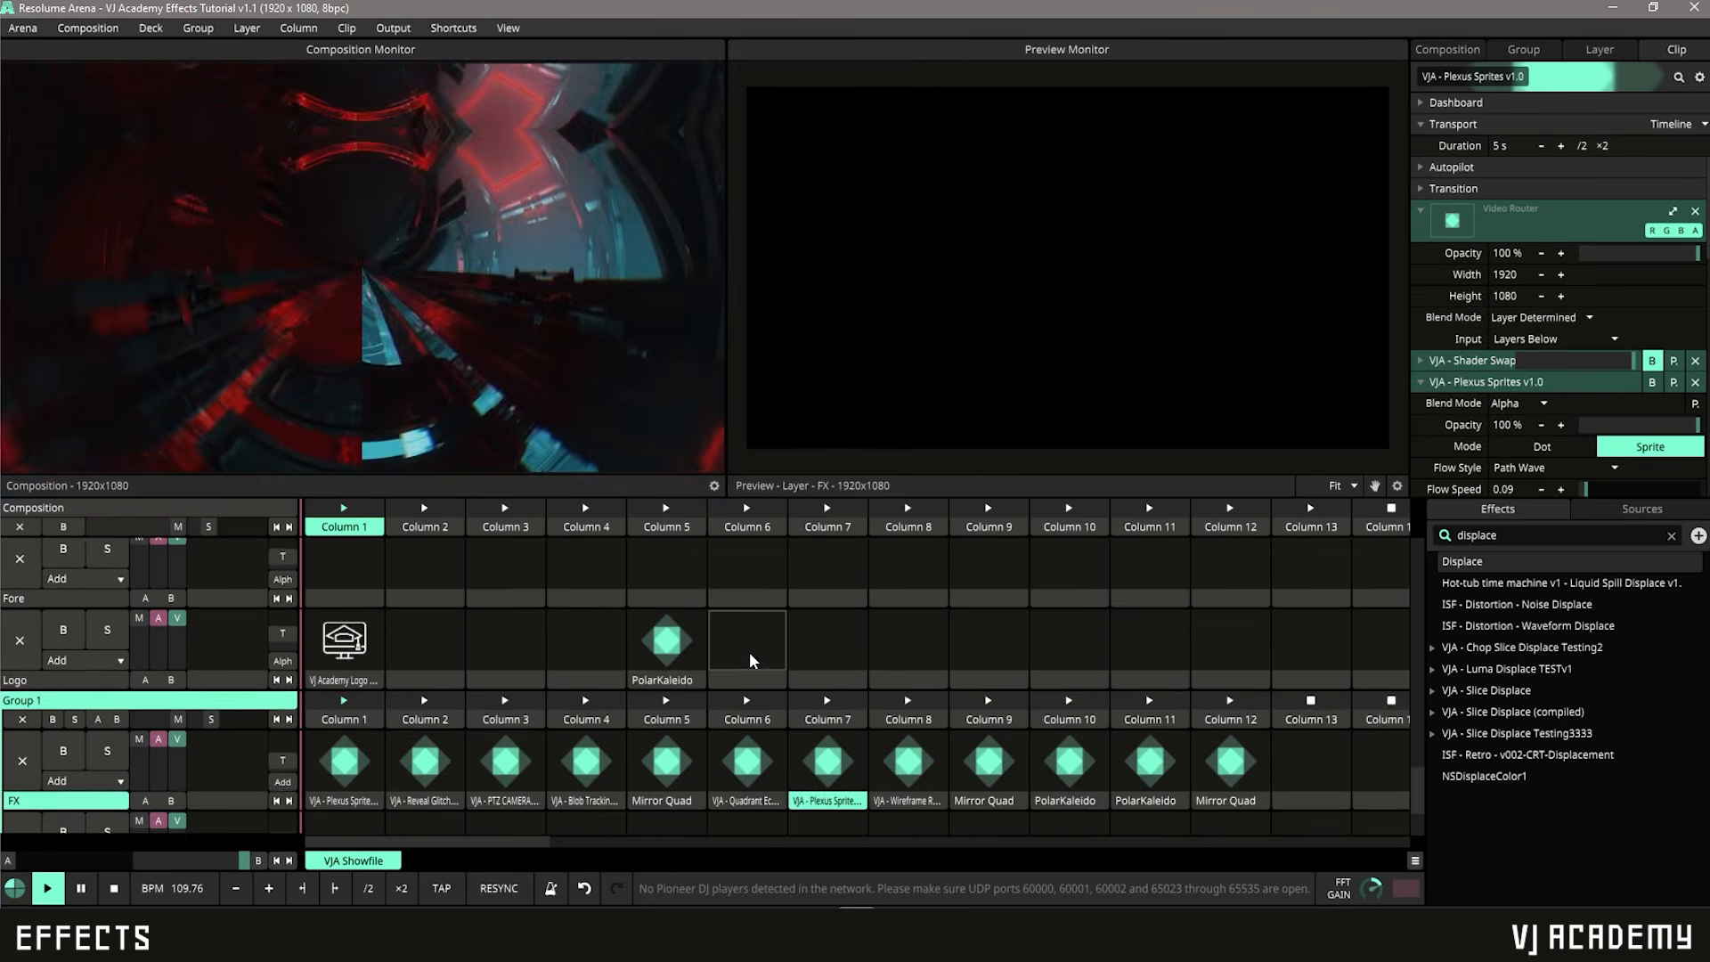
pyautogui.scroll(3, 412, 692)
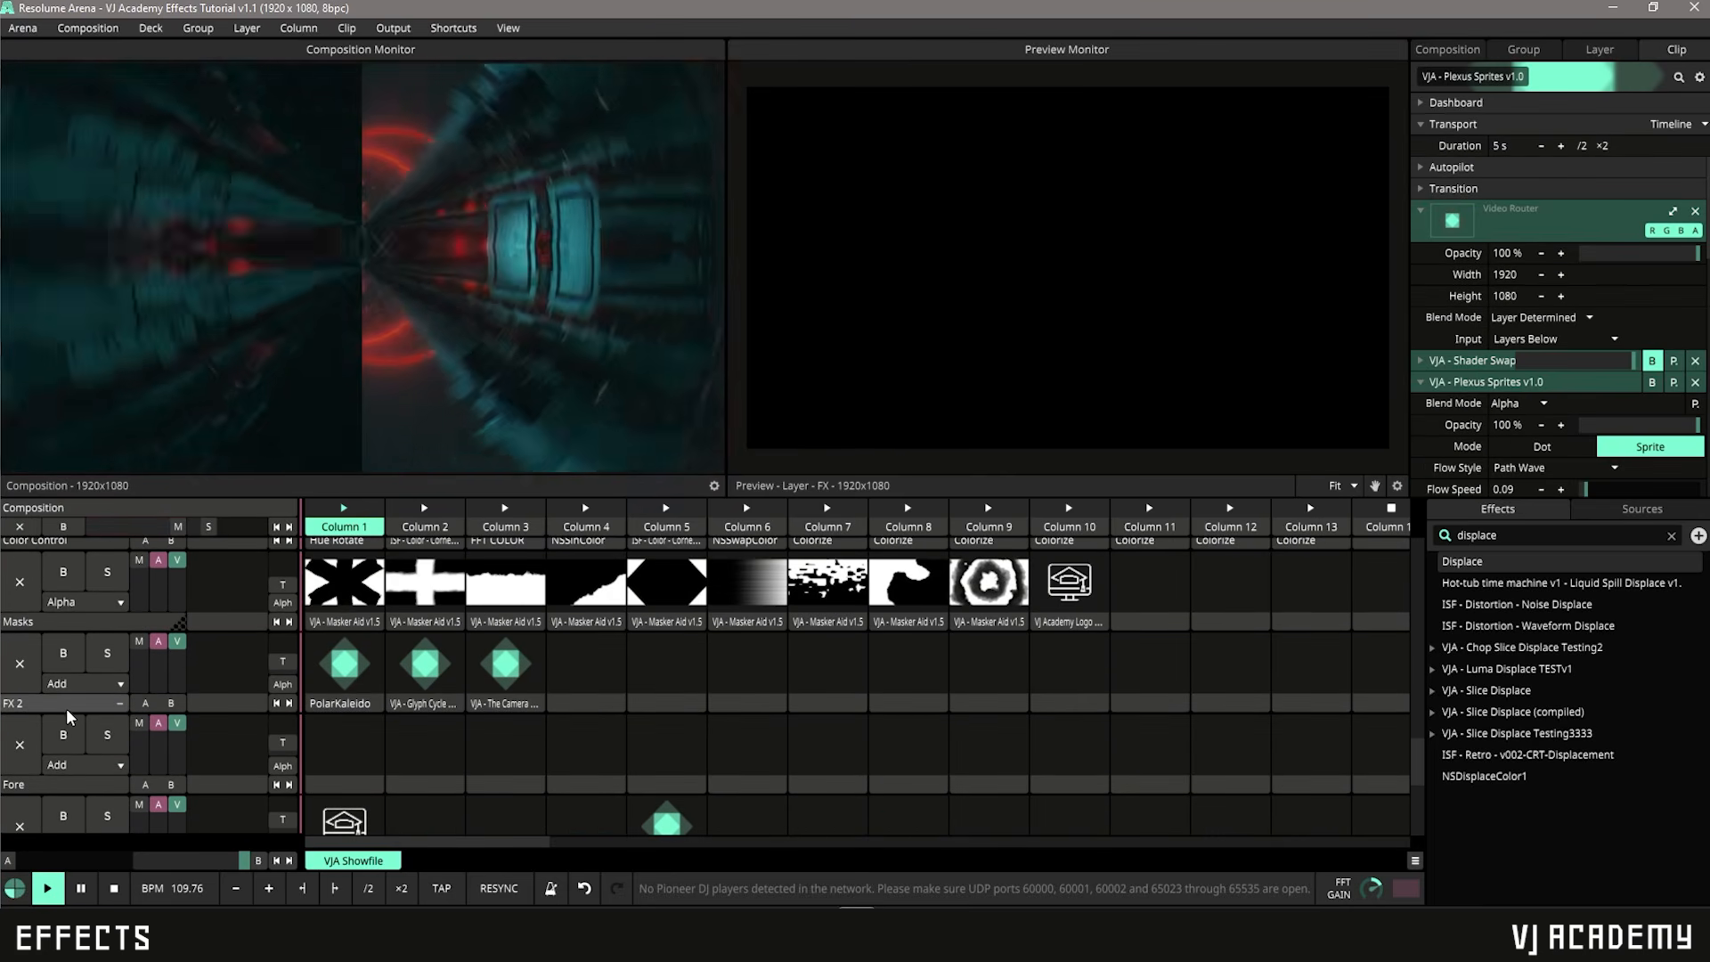
pyautogui.click(68, 709)
pyautogui.scroll(-3, 75, 708)
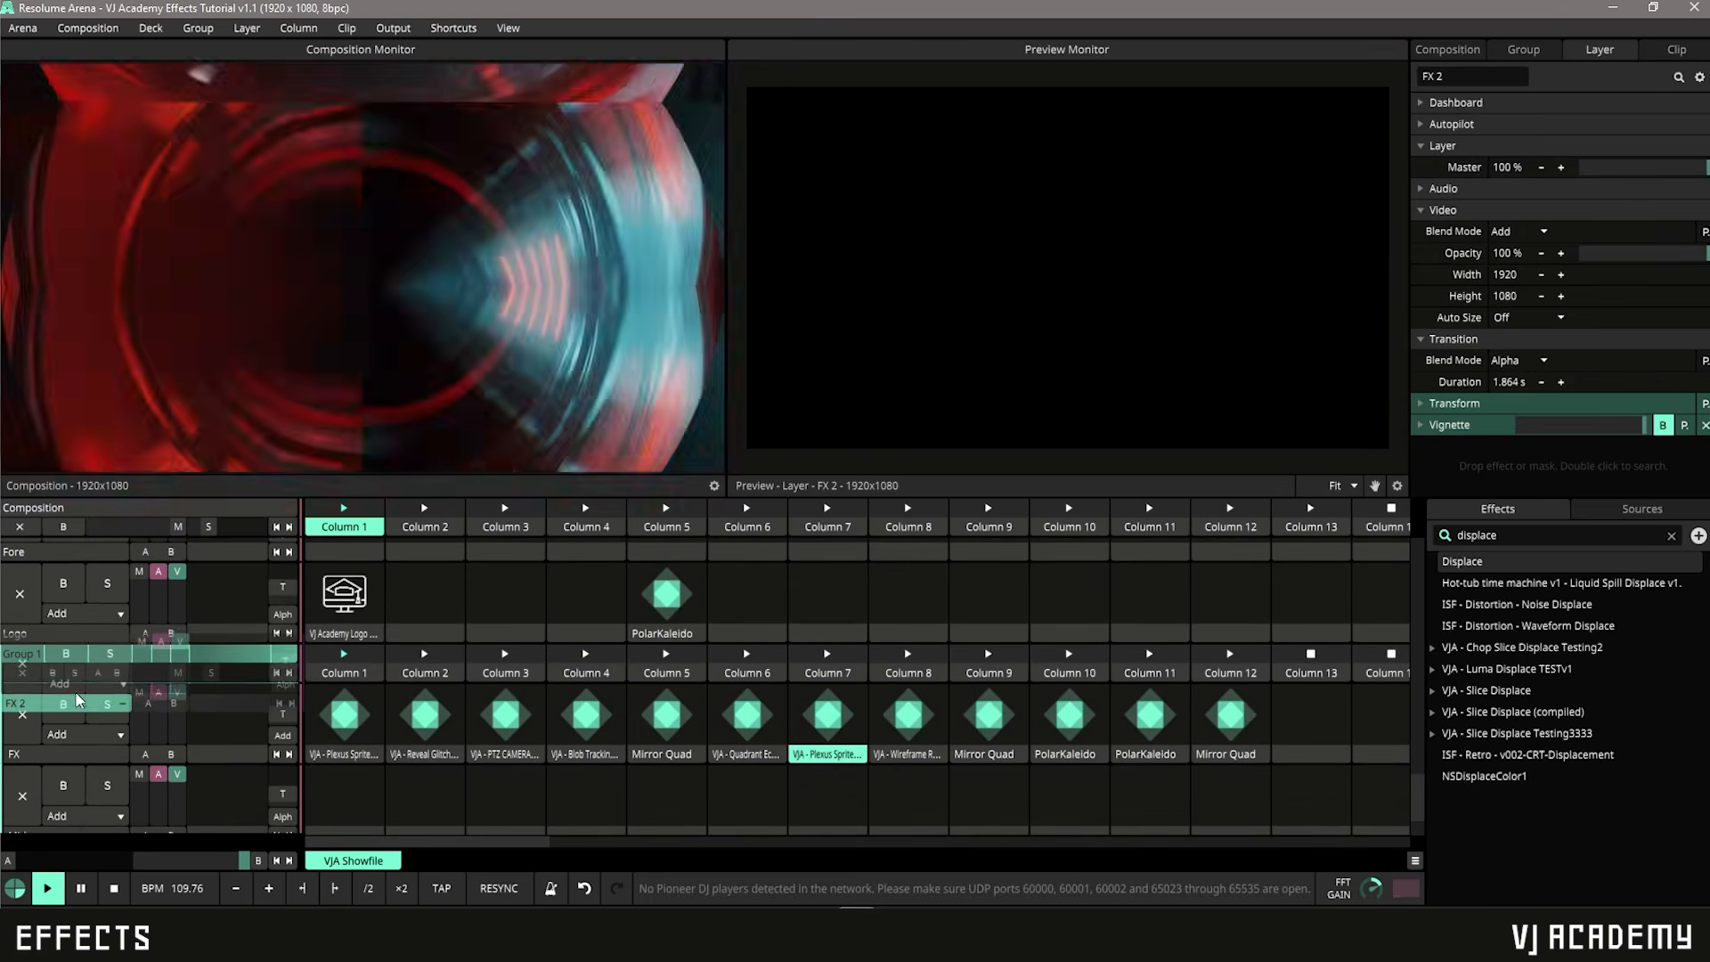
pyautogui.scroll(-1, 93, 700)
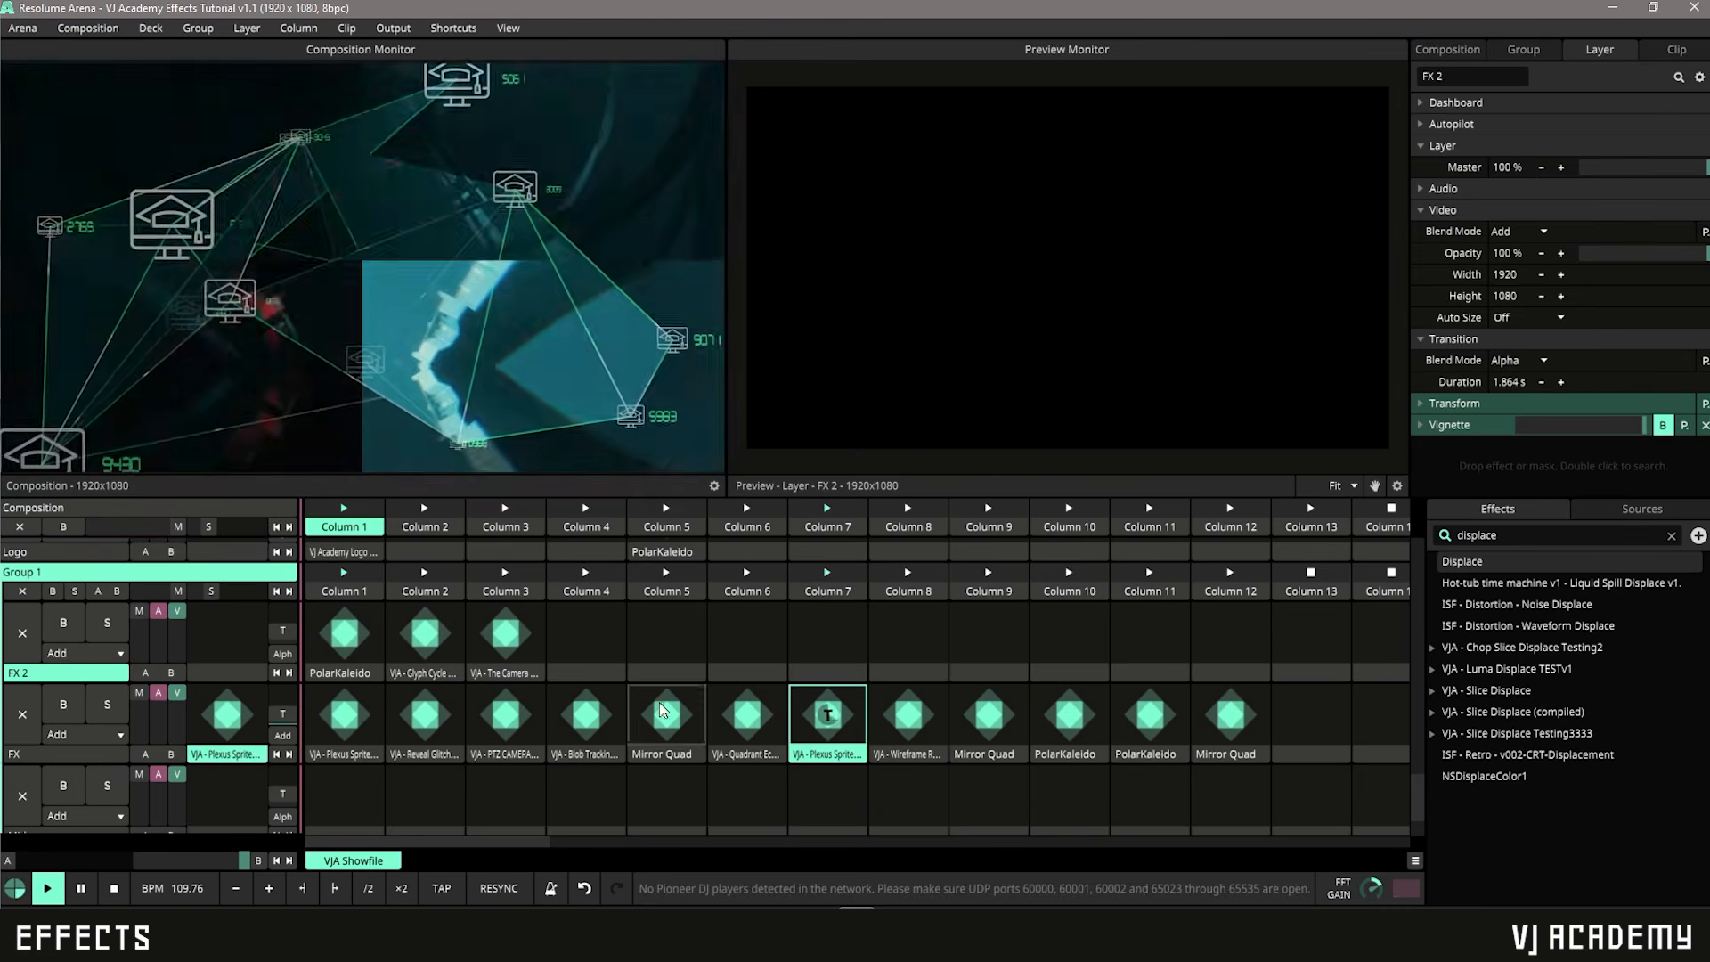
# Step: Move the Plexus Sprites and Blob Tracking clips from FX to FX 2, and place the FX layer above FX 2
pyautogui.click(501, 654)
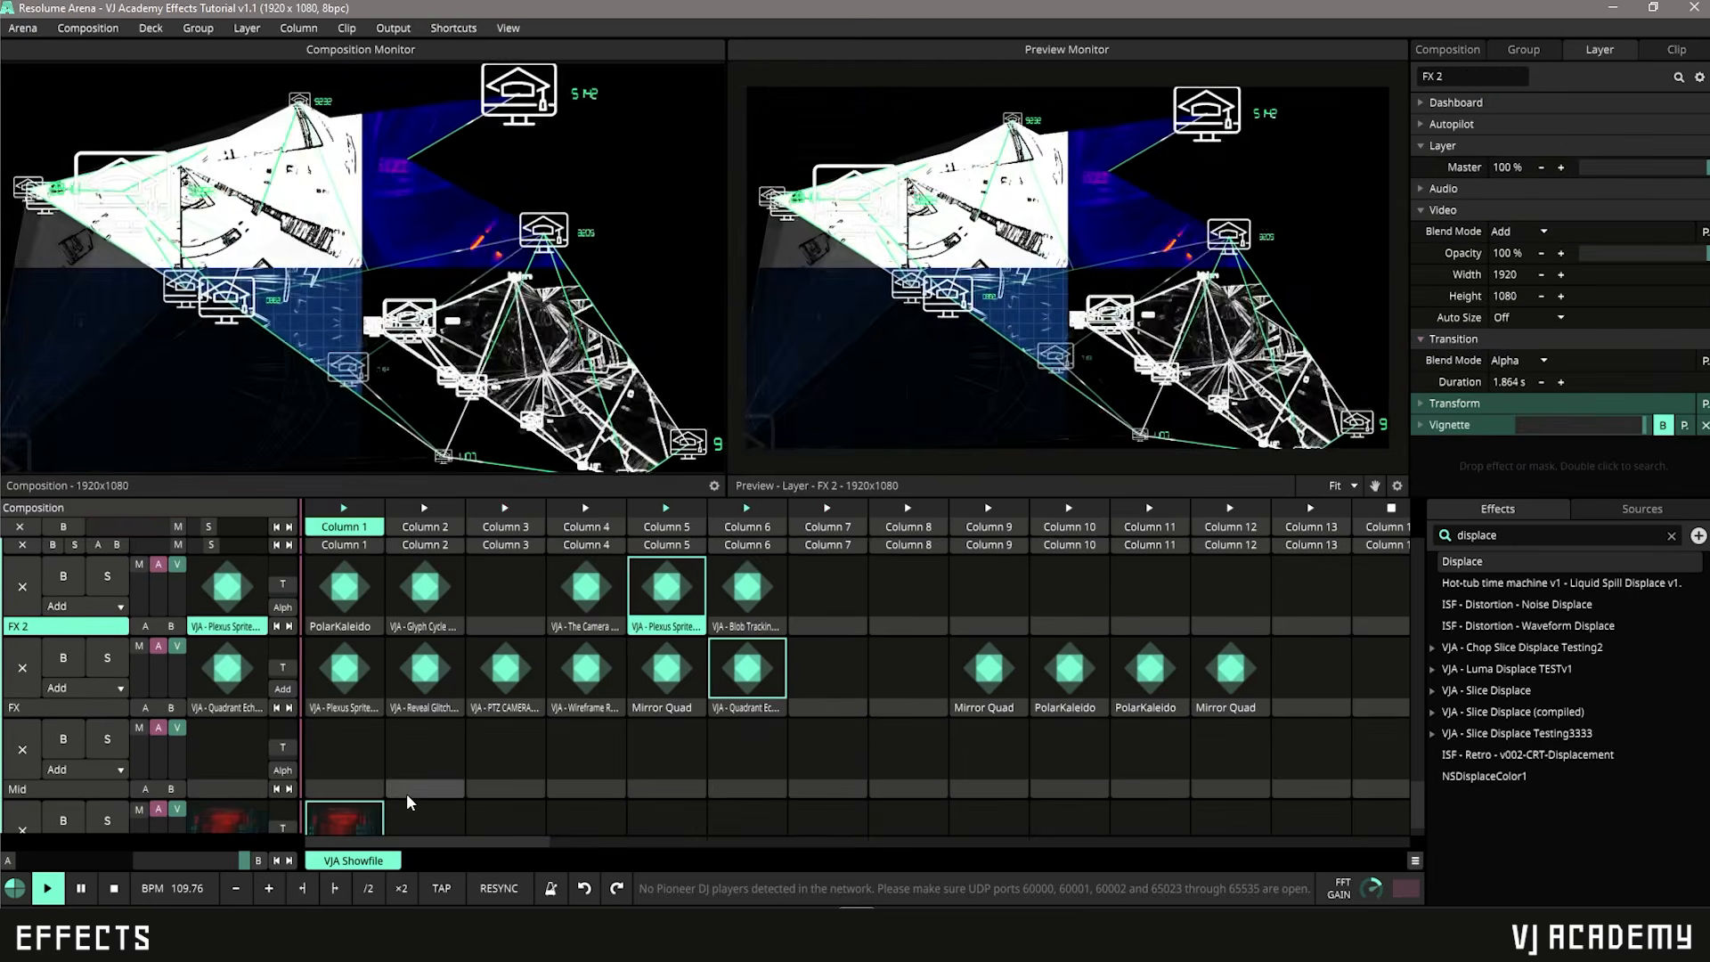
pyautogui.scroll(1, 408, 787)
pyautogui.moveTo(89, 752); pyautogui.dragTo(294, 674)
# Step: Move the Masks layer into Group 1, above the FX and FX 2 layers
pyautogui.scroll(6, 410, 735)
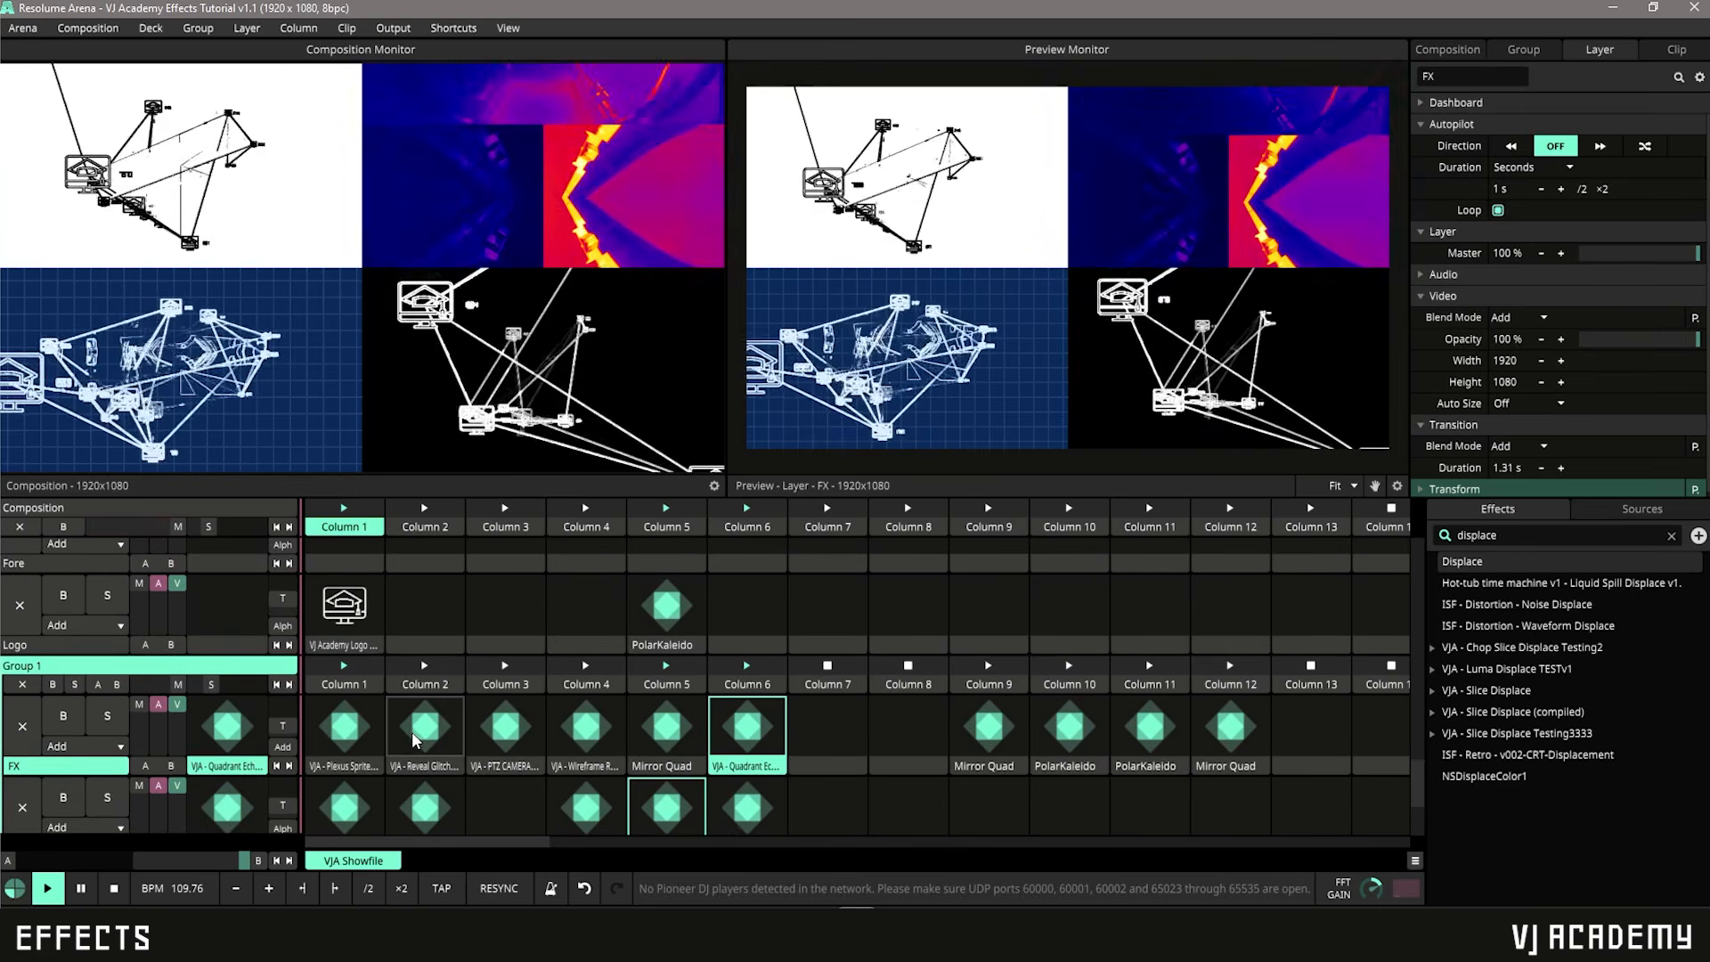
pyautogui.moveTo(116, 670); pyautogui.dragTo(102, 700)
pyautogui.scroll(-4, 105, 703)
pyautogui.click(504, 651)
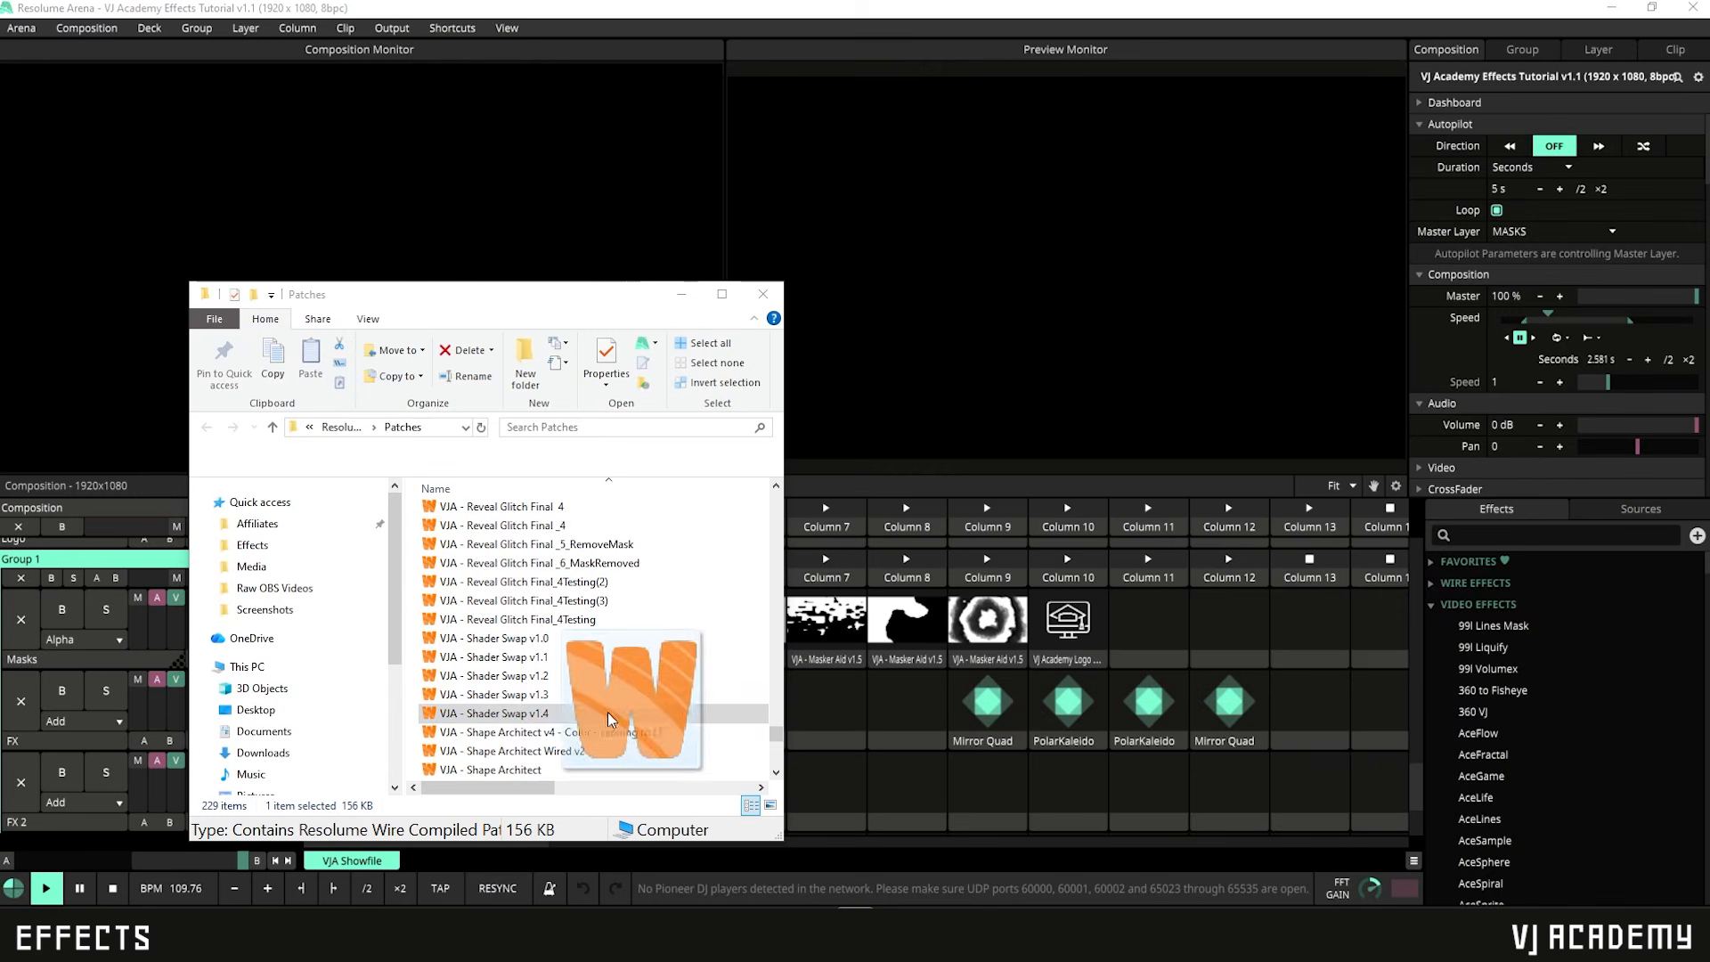
# Step: Install the VJA - Shader Swap v1.4 Wire patch from the Patches folder into Resolume Arena
pyautogui.moveTo(846, 762); pyautogui.dragTo(842, 696)
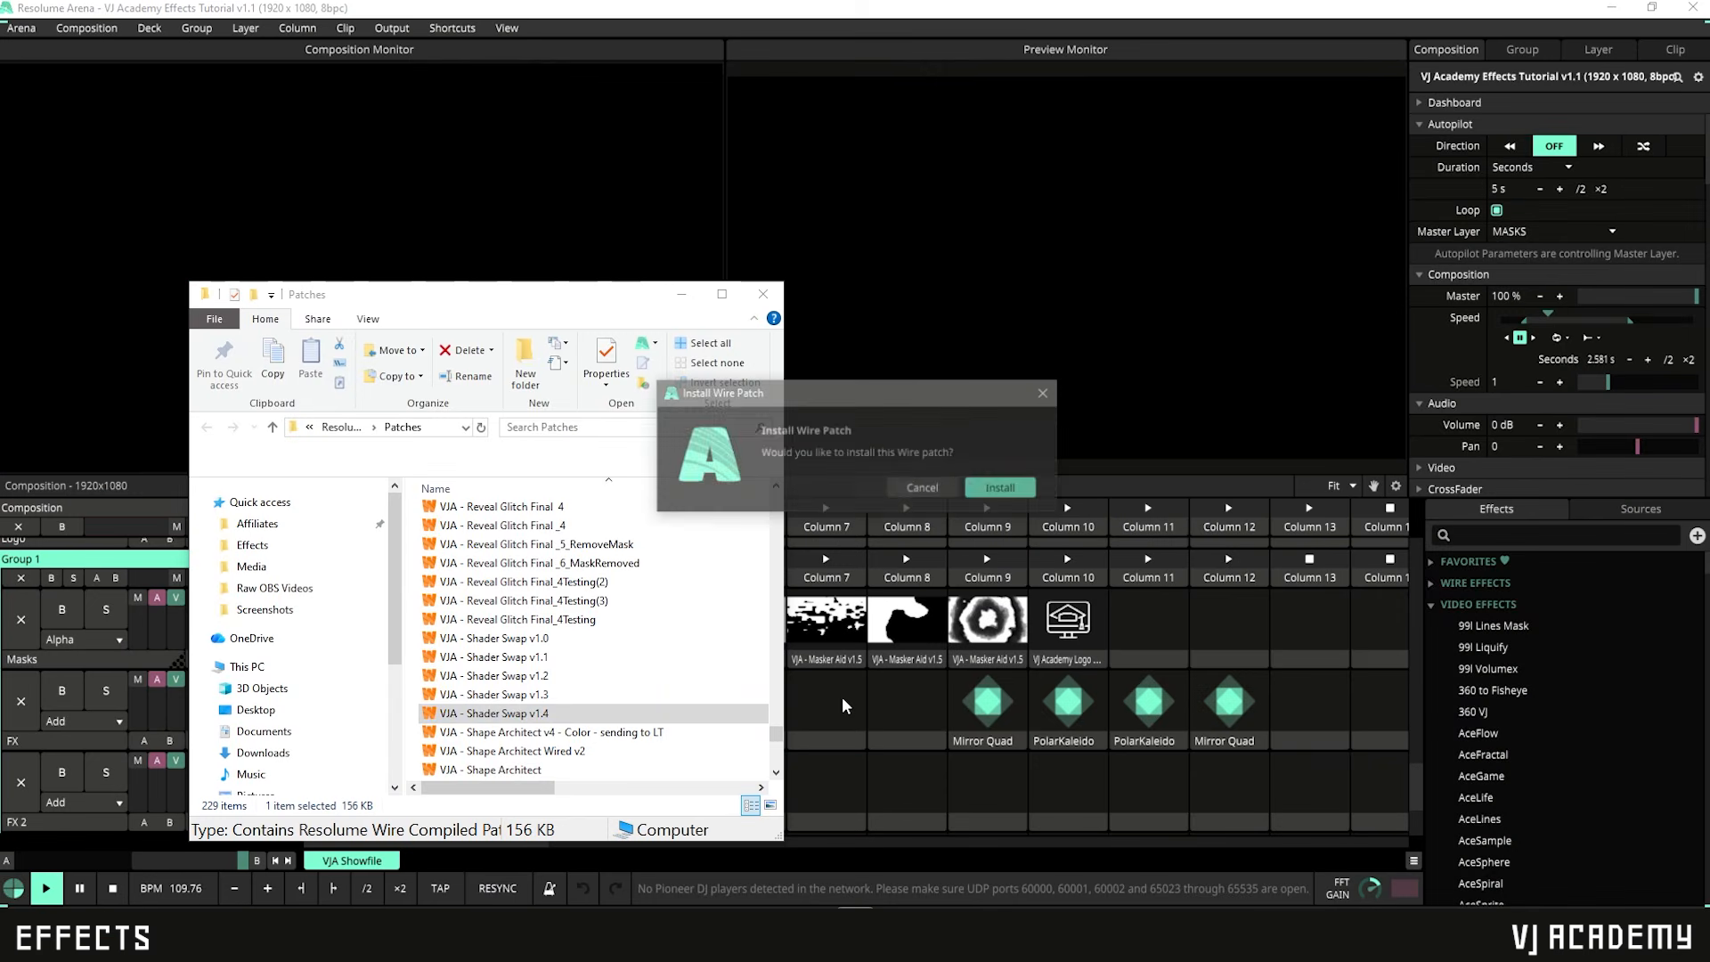
pyautogui.click(1002, 488)
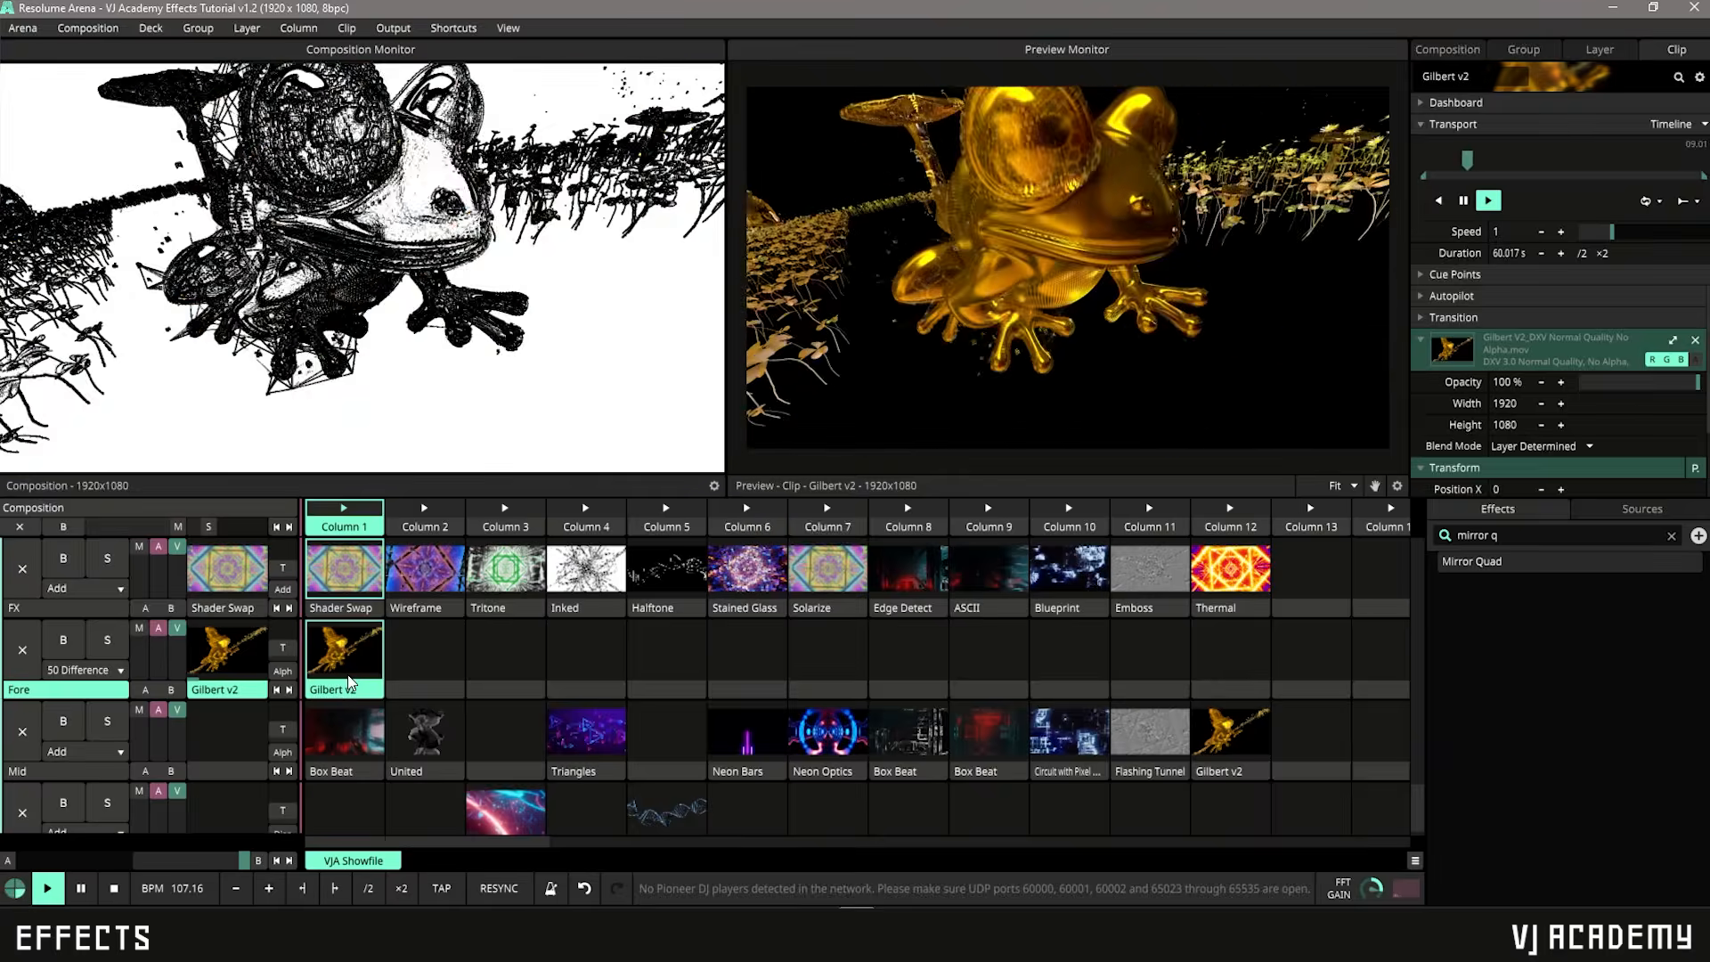
# Step: Review the available shaders of the Shader Swap clip's effect, and trigger the Box Beat clip in the Mid layer
pyautogui.click(345, 574)
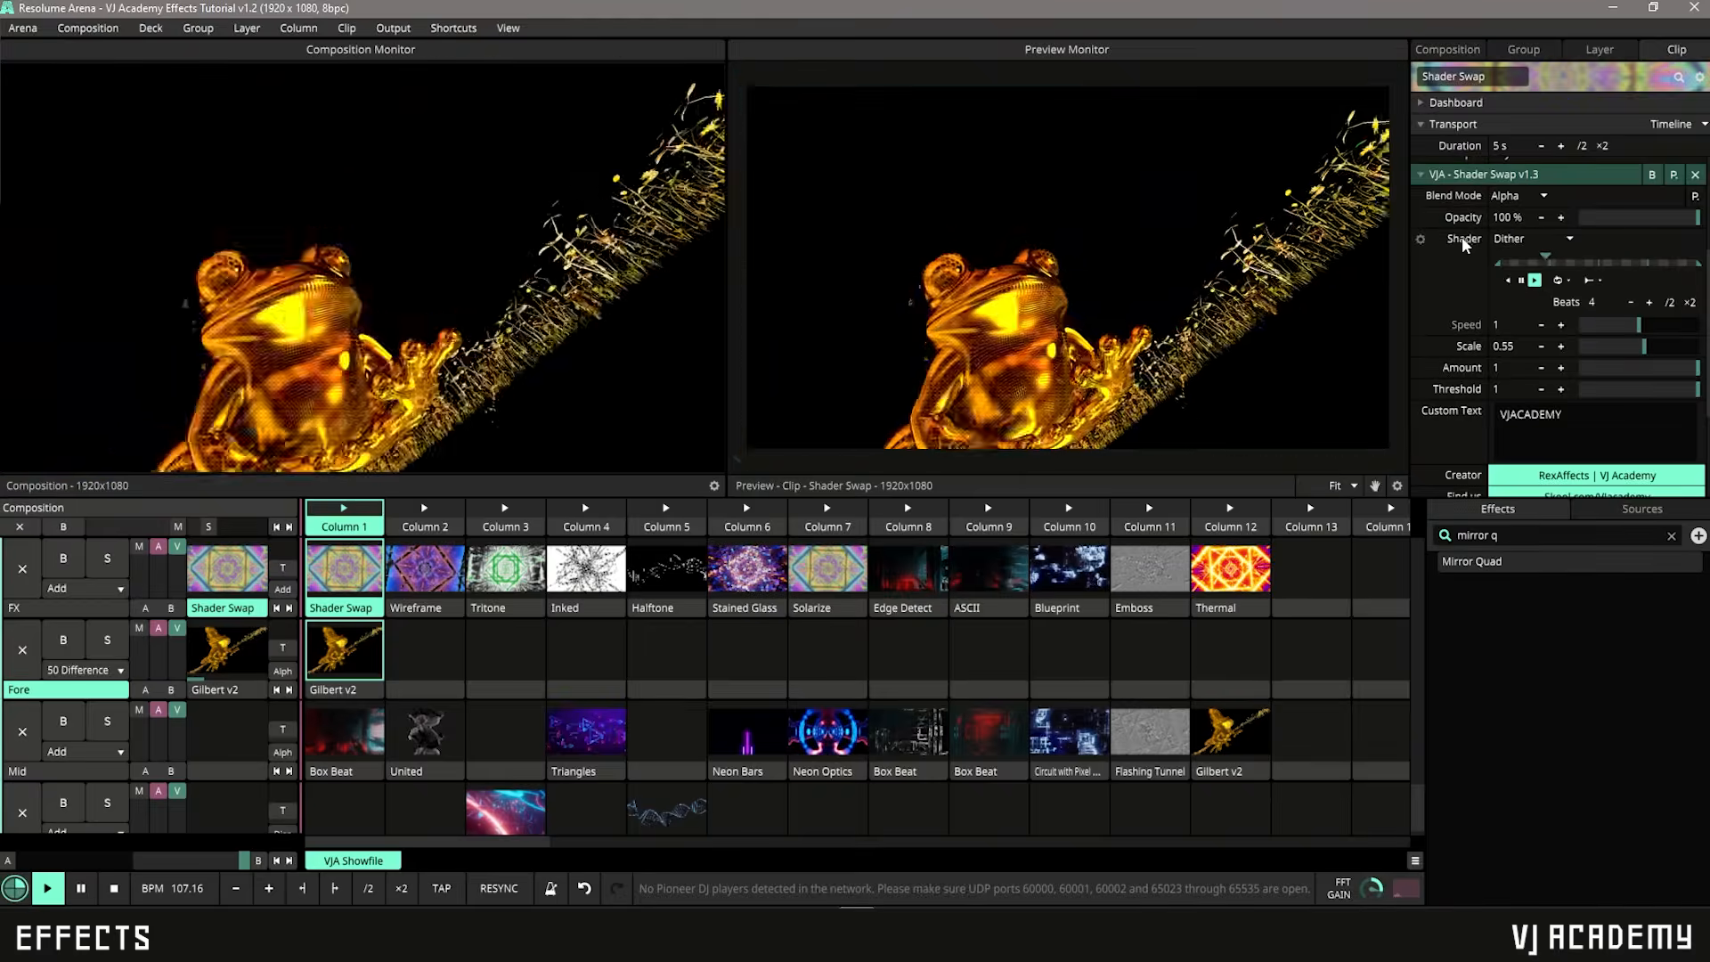
pyautogui.click(1568, 240)
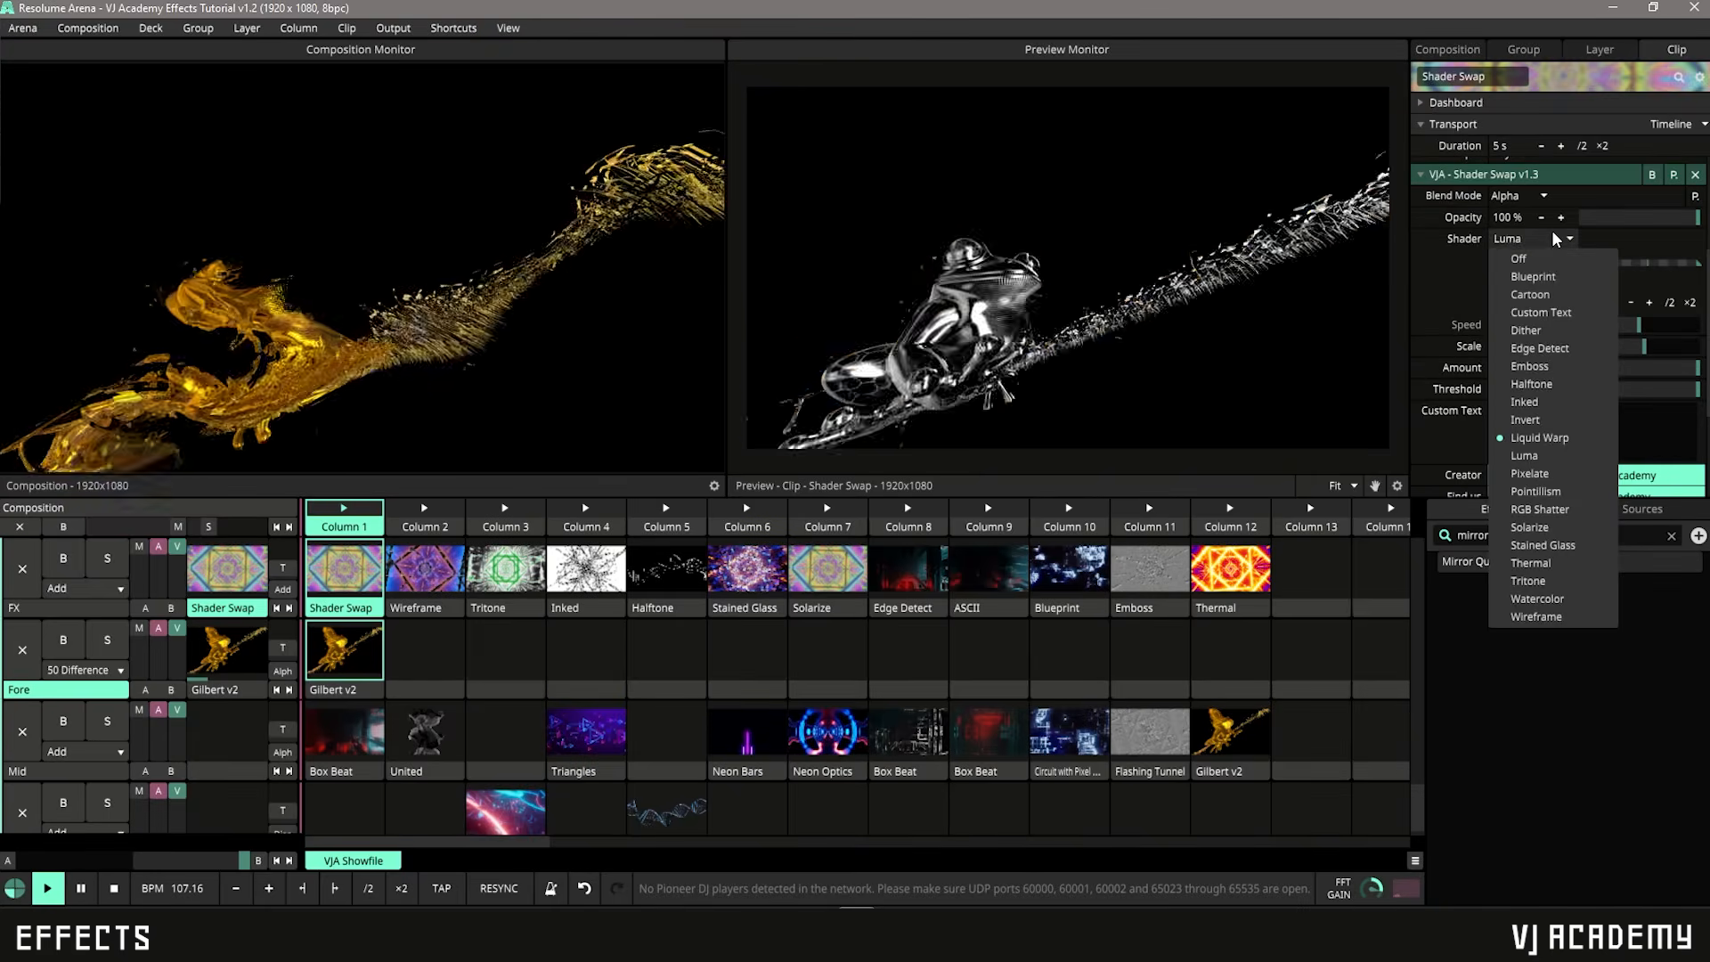
pyautogui.click(1556, 239)
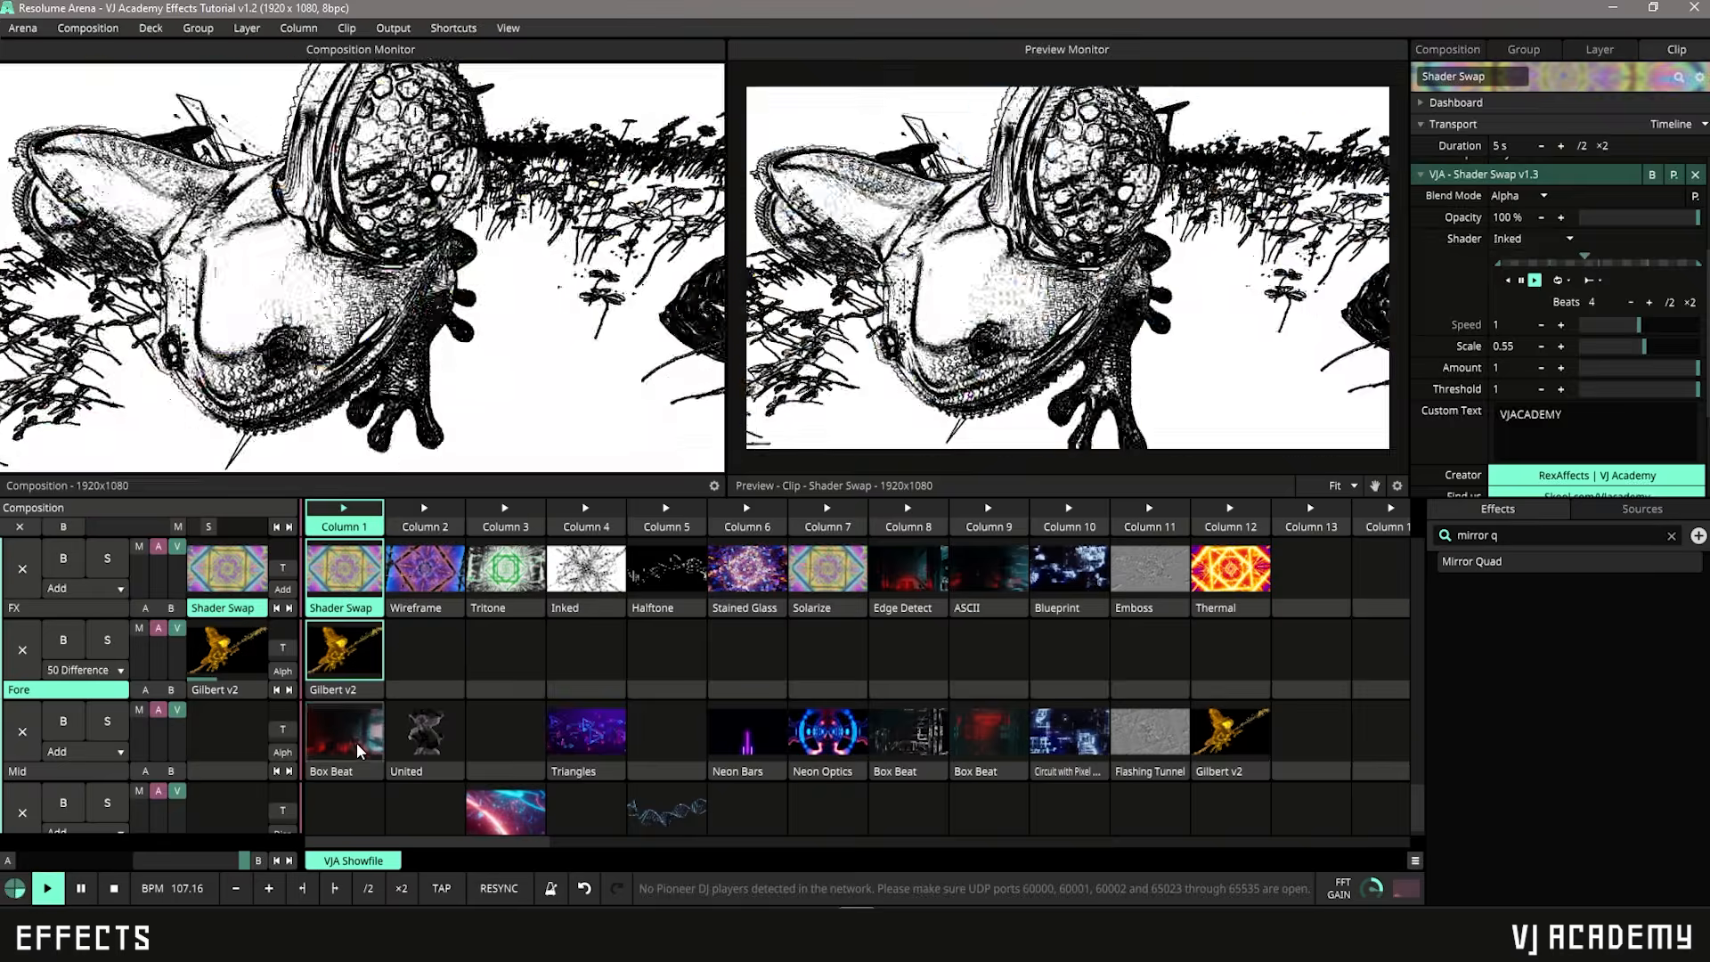
pyautogui.click(356, 743)
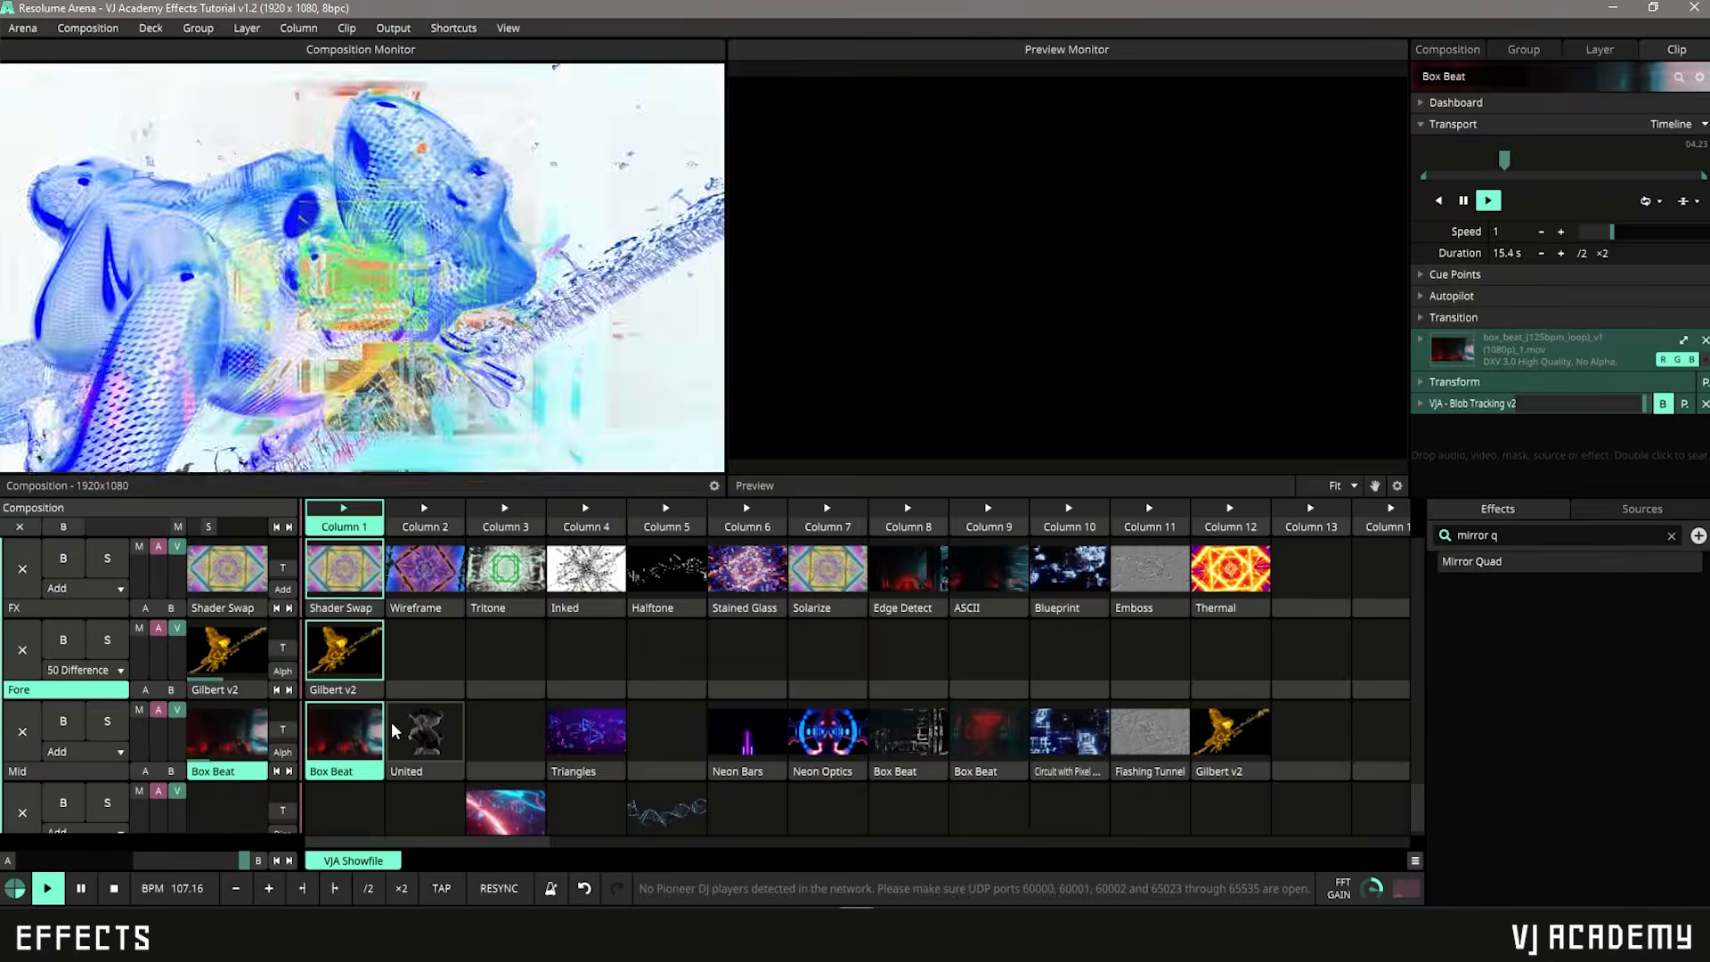
# Step: Trigger Column 2 and try adjusting the Shader Swap threshold on its Wireframe clip
pyautogui.click(438, 512)
pyautogui.click(438, 612)
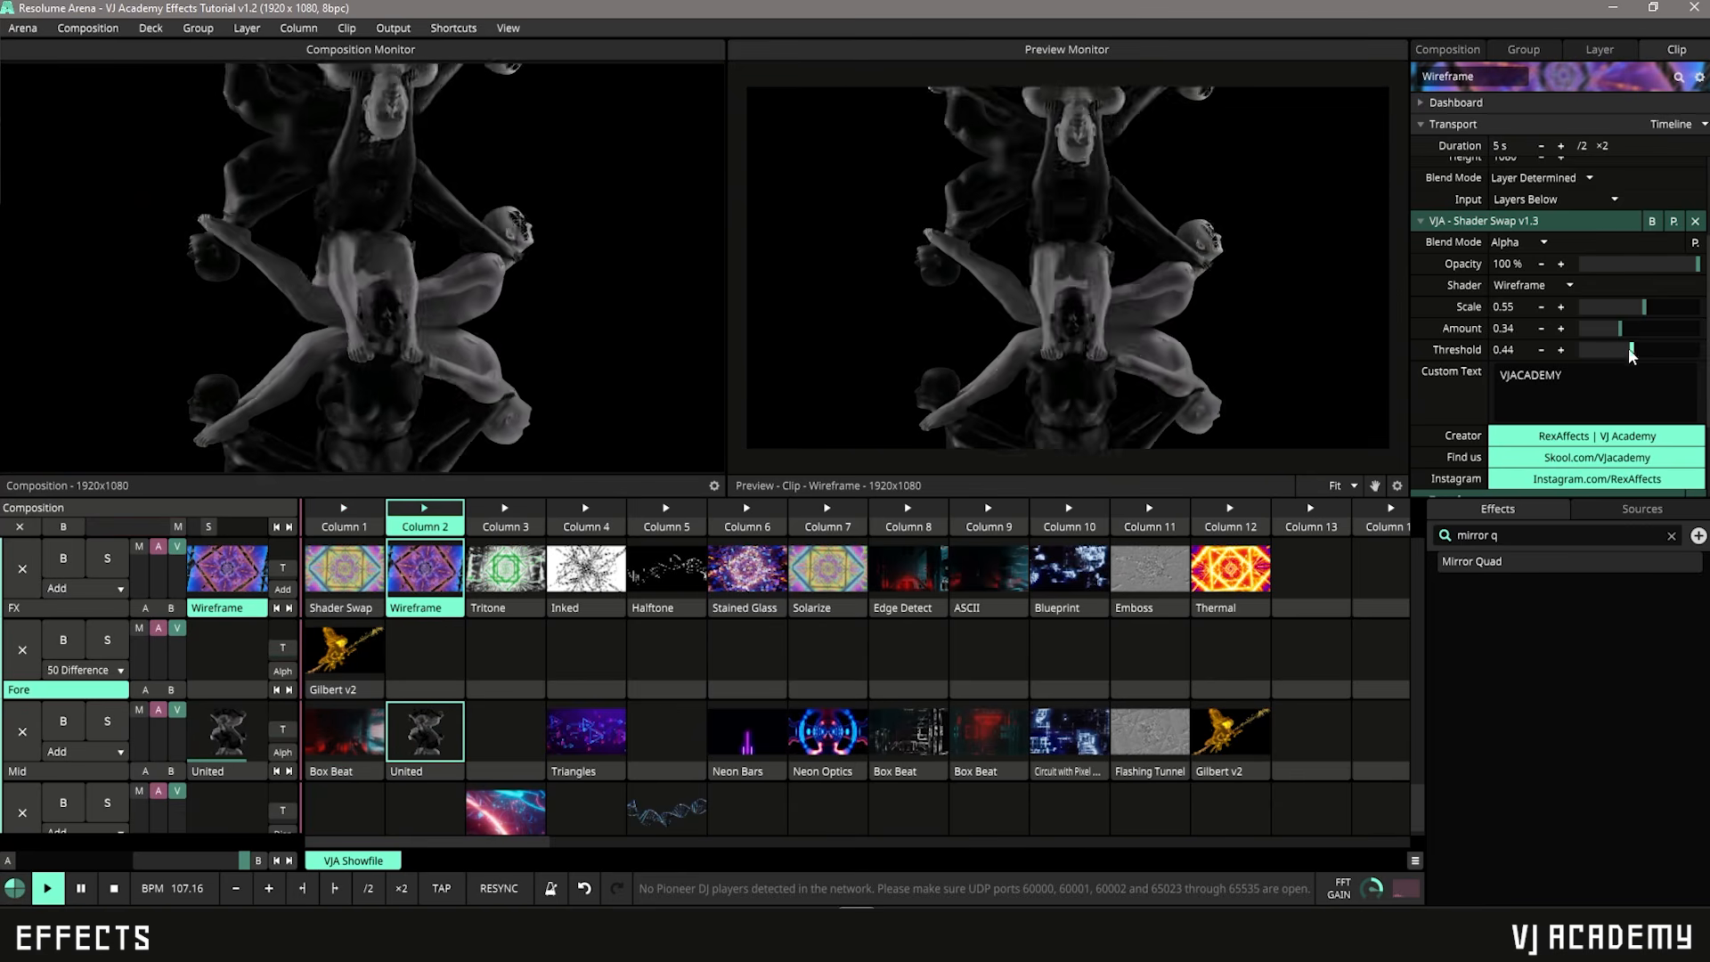
pyautogui.moveTo(1627, 353); pyautogui.dragTo(1615, 356)
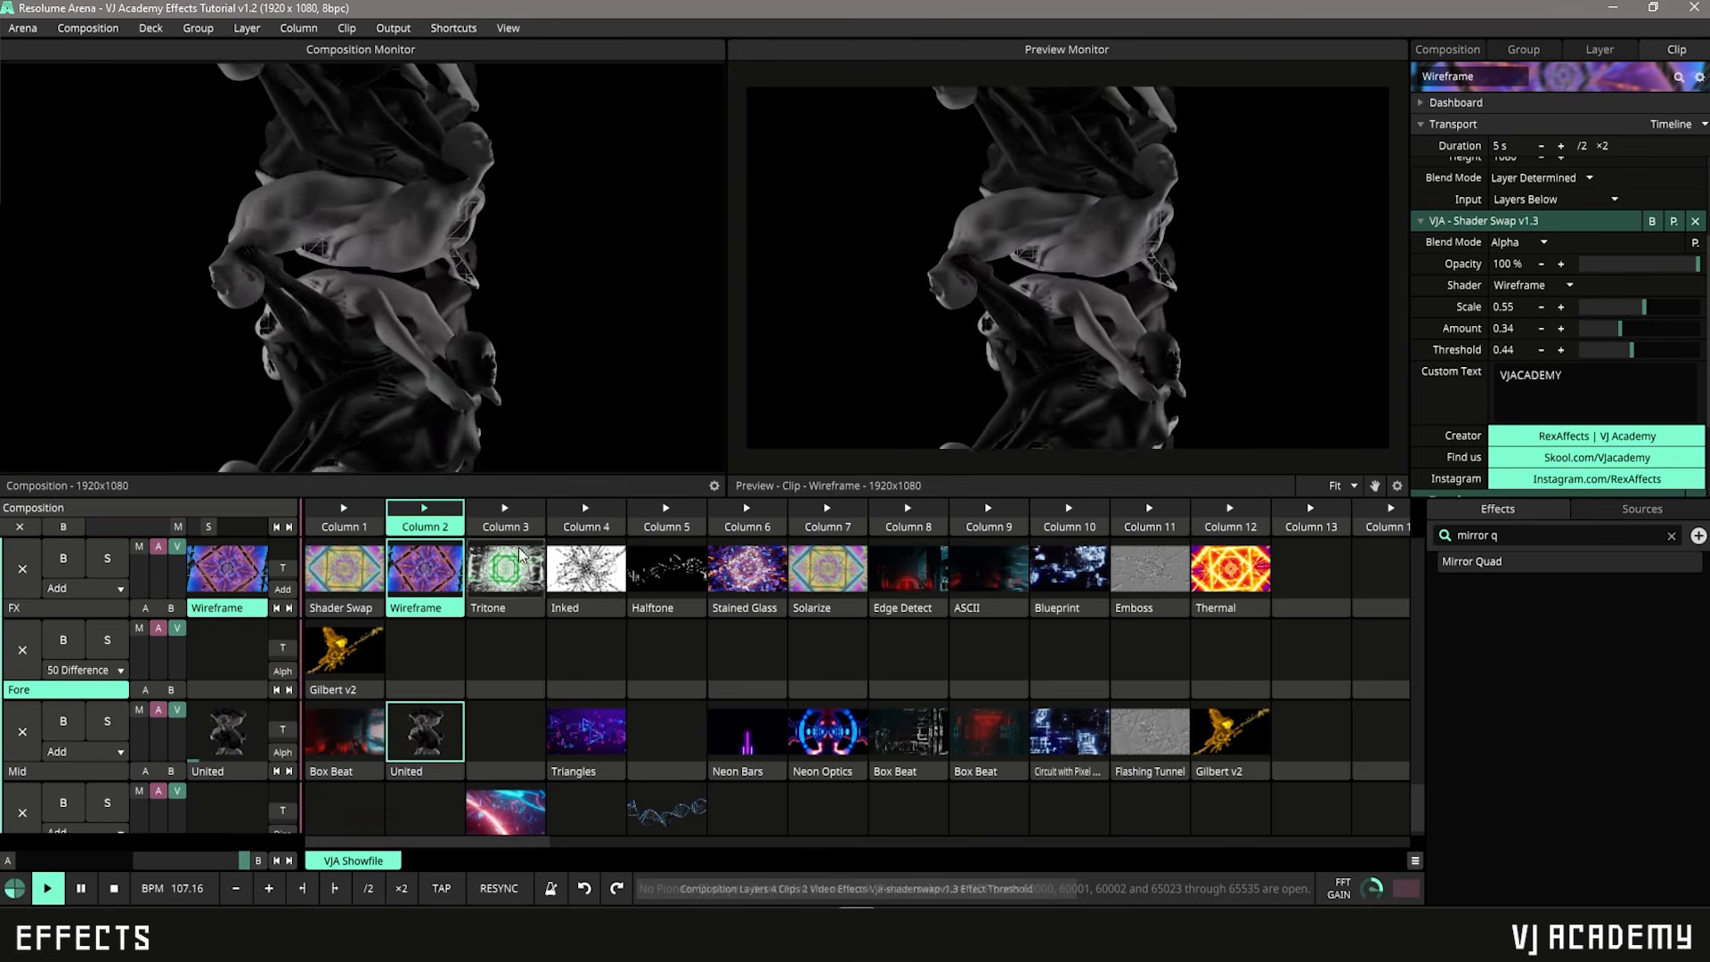
# Step: Trigger Columns 3 and 4 in turn, previewing their Circular Glow and Triangles source clips against the shader output
pyautogui.click(522, 518)
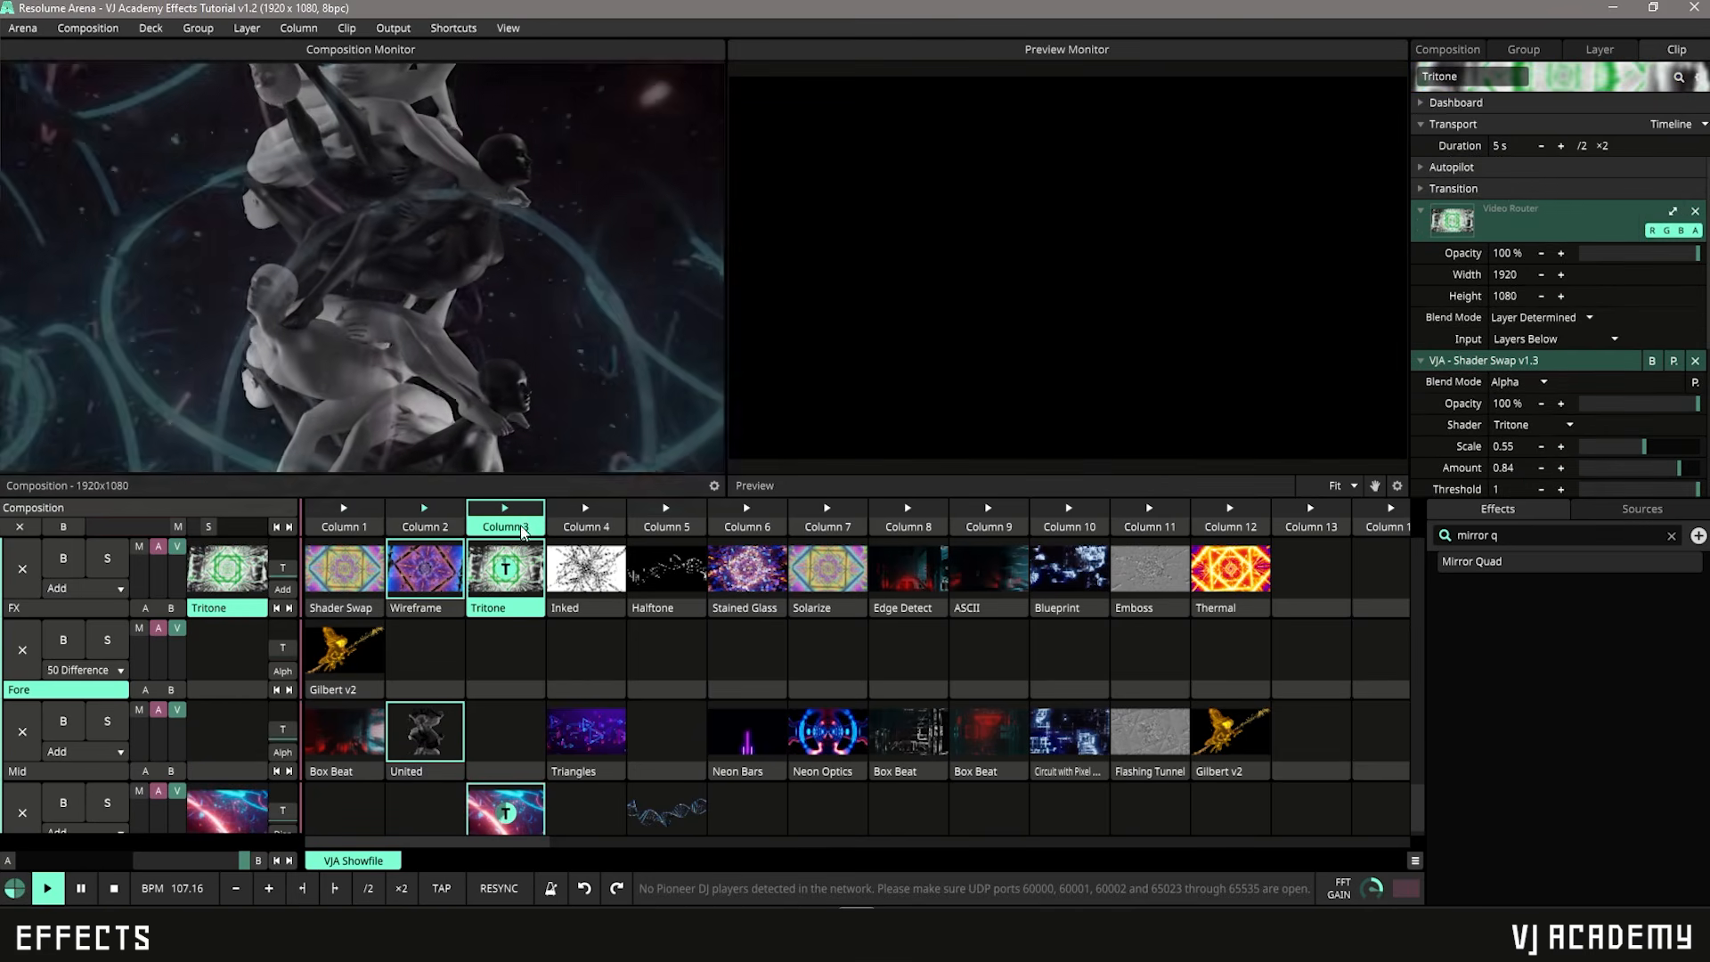
pyautogui.scroll(-1, 523, 791)
pyautogui.click(530, 820)
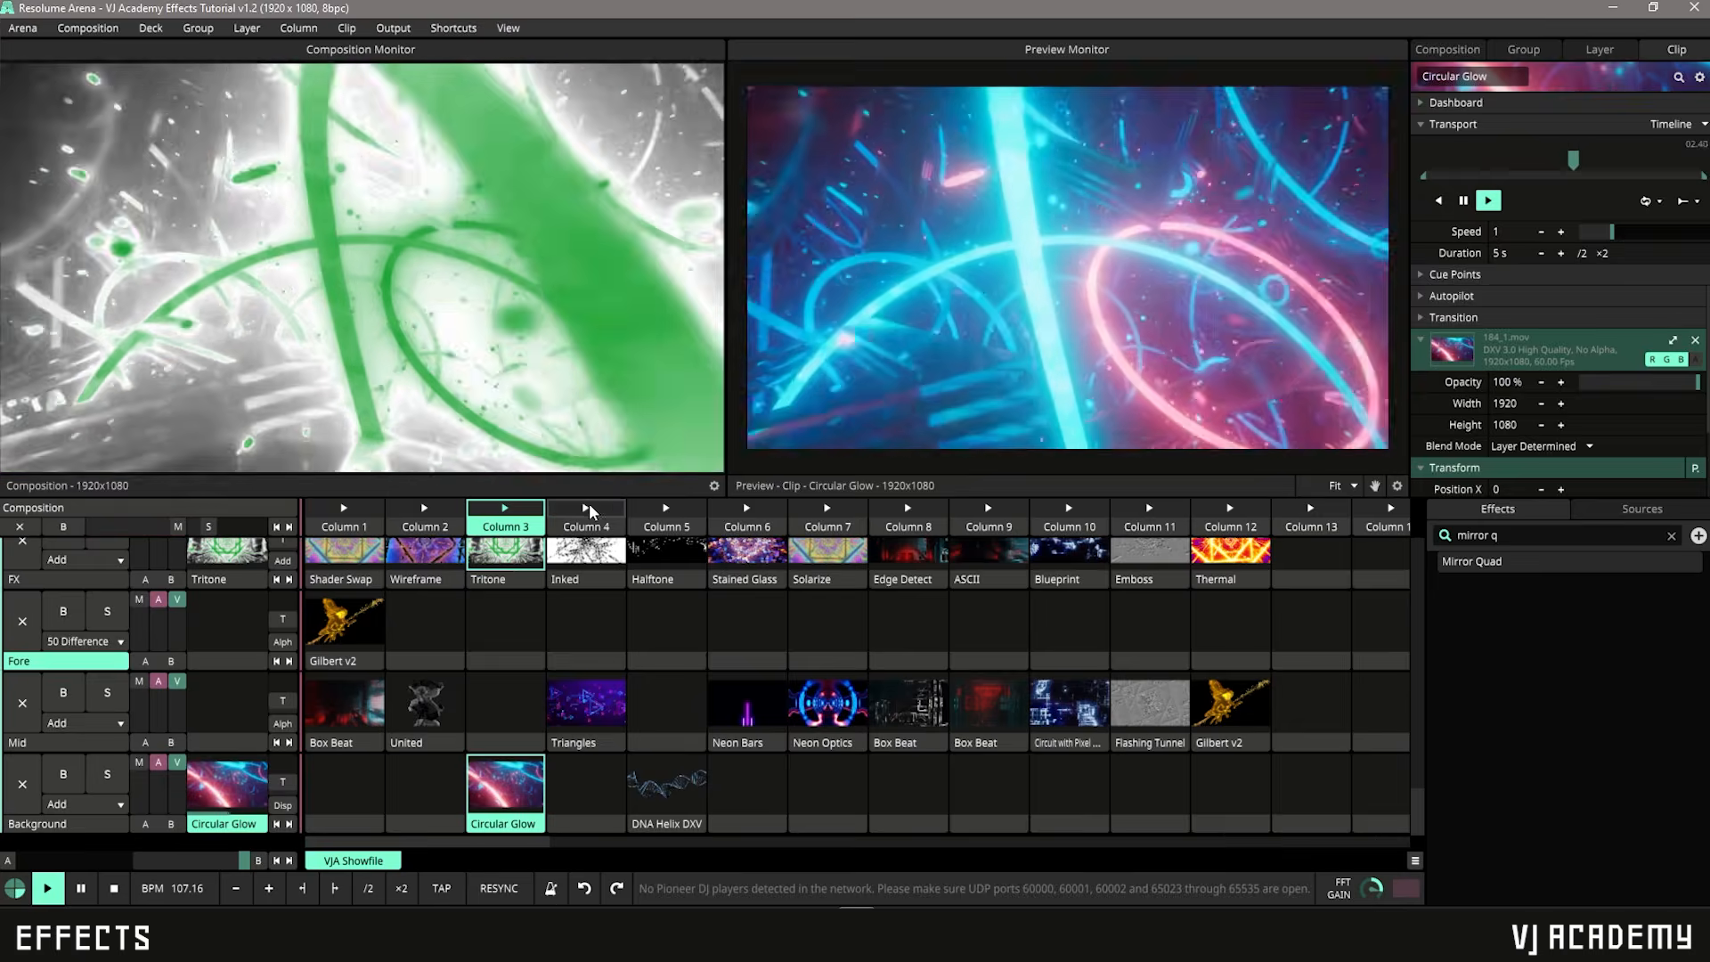
pyautogui.click(586, 510)
pyautogui.click(589, 777)
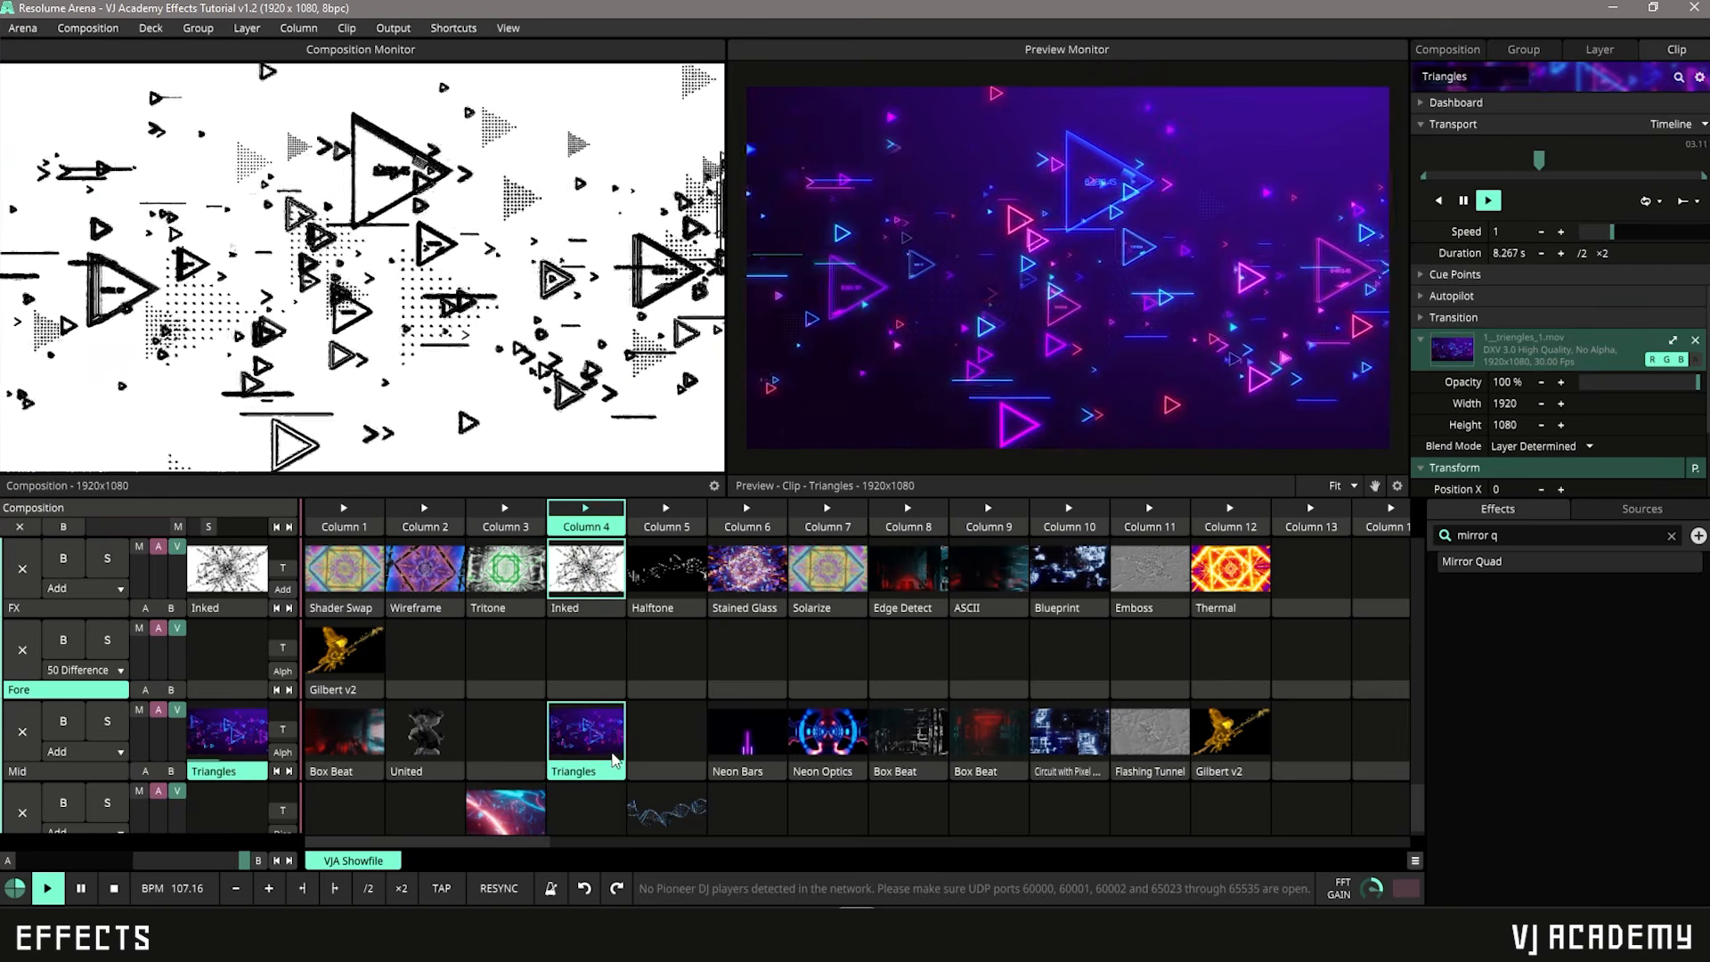
# Step: Trigger Column 5 and preview its DNA Helix DXV source clip and its Halftone effect clip
pyautogui.click(675, 515)
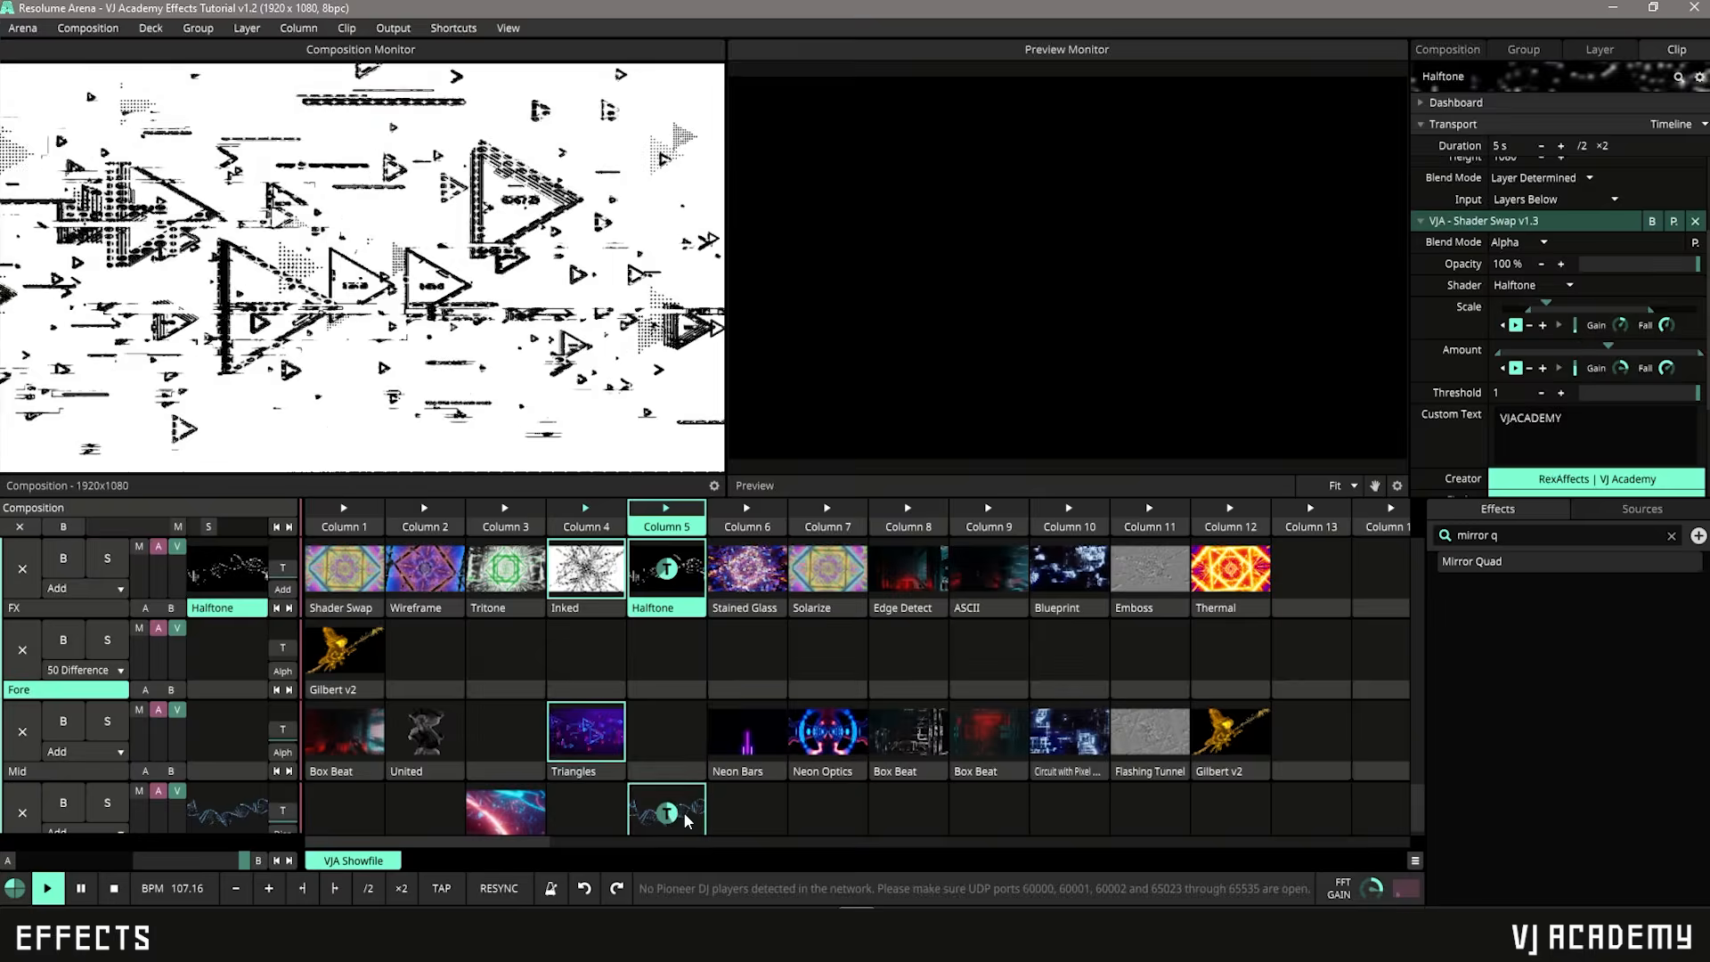
pyautogui.scroll(-1, 686, 799)
pyautogui.click(672, 831)
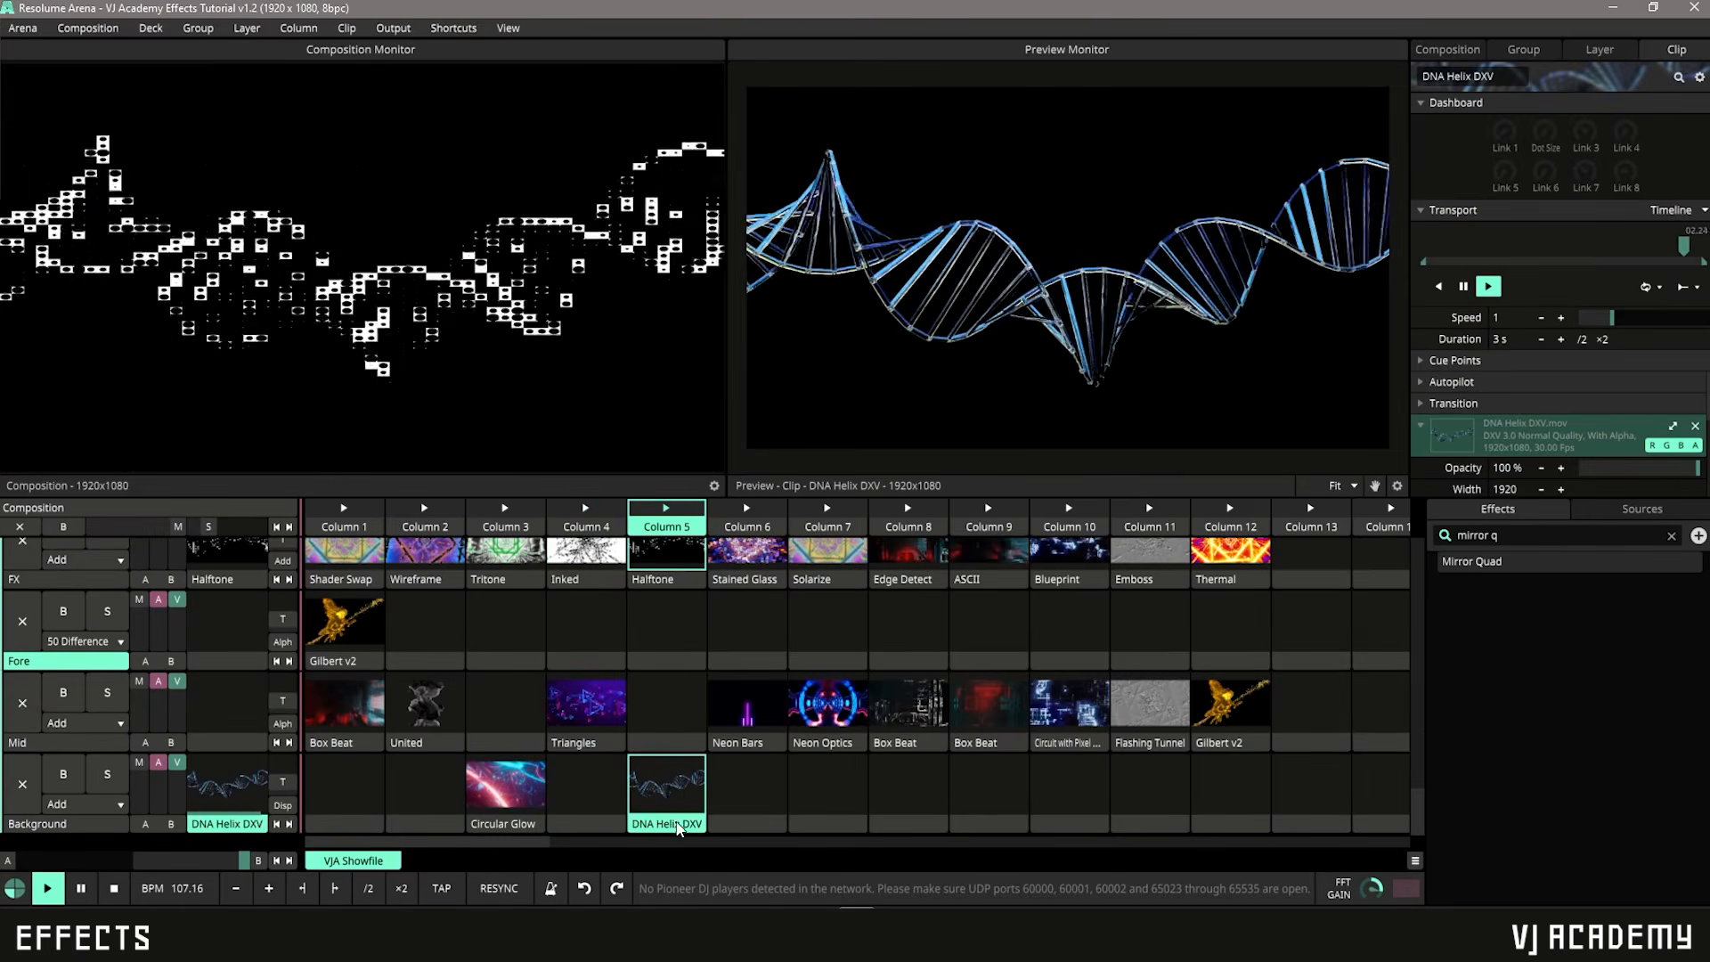
pyautogui.click(677, 574)
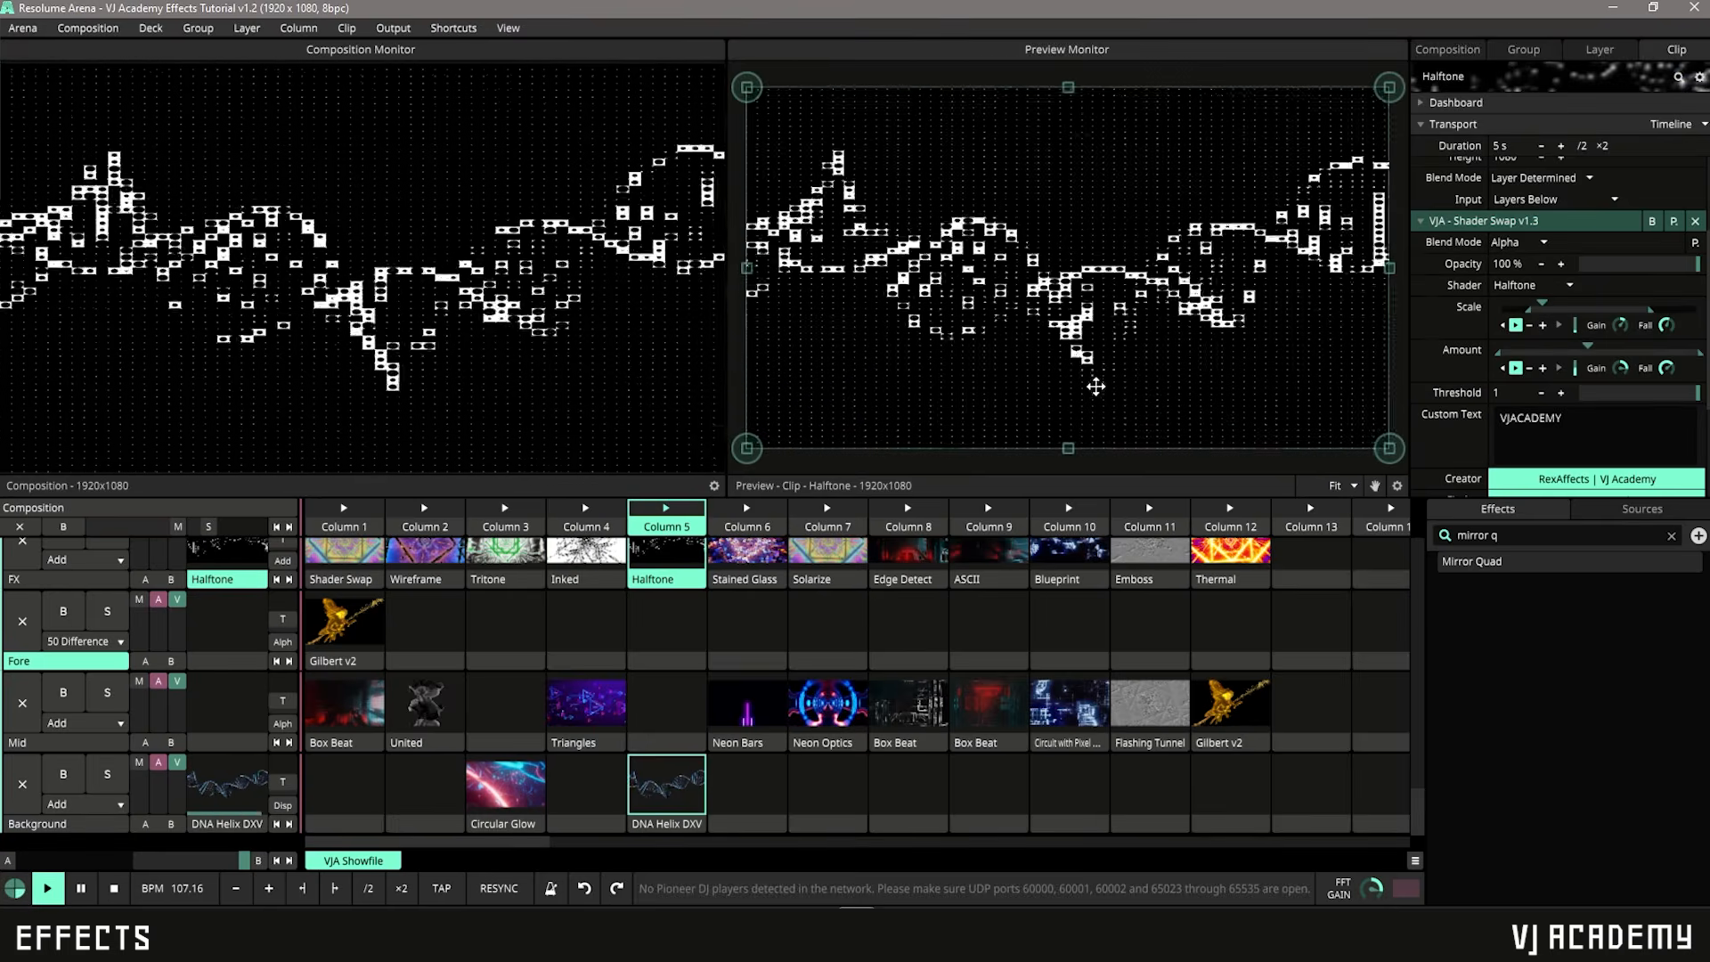
# Step: Trigger Columns 6 and 7 in turn, previewing their Neon Bars and Neon Optics source clips
pyautogui.click(761, 521)
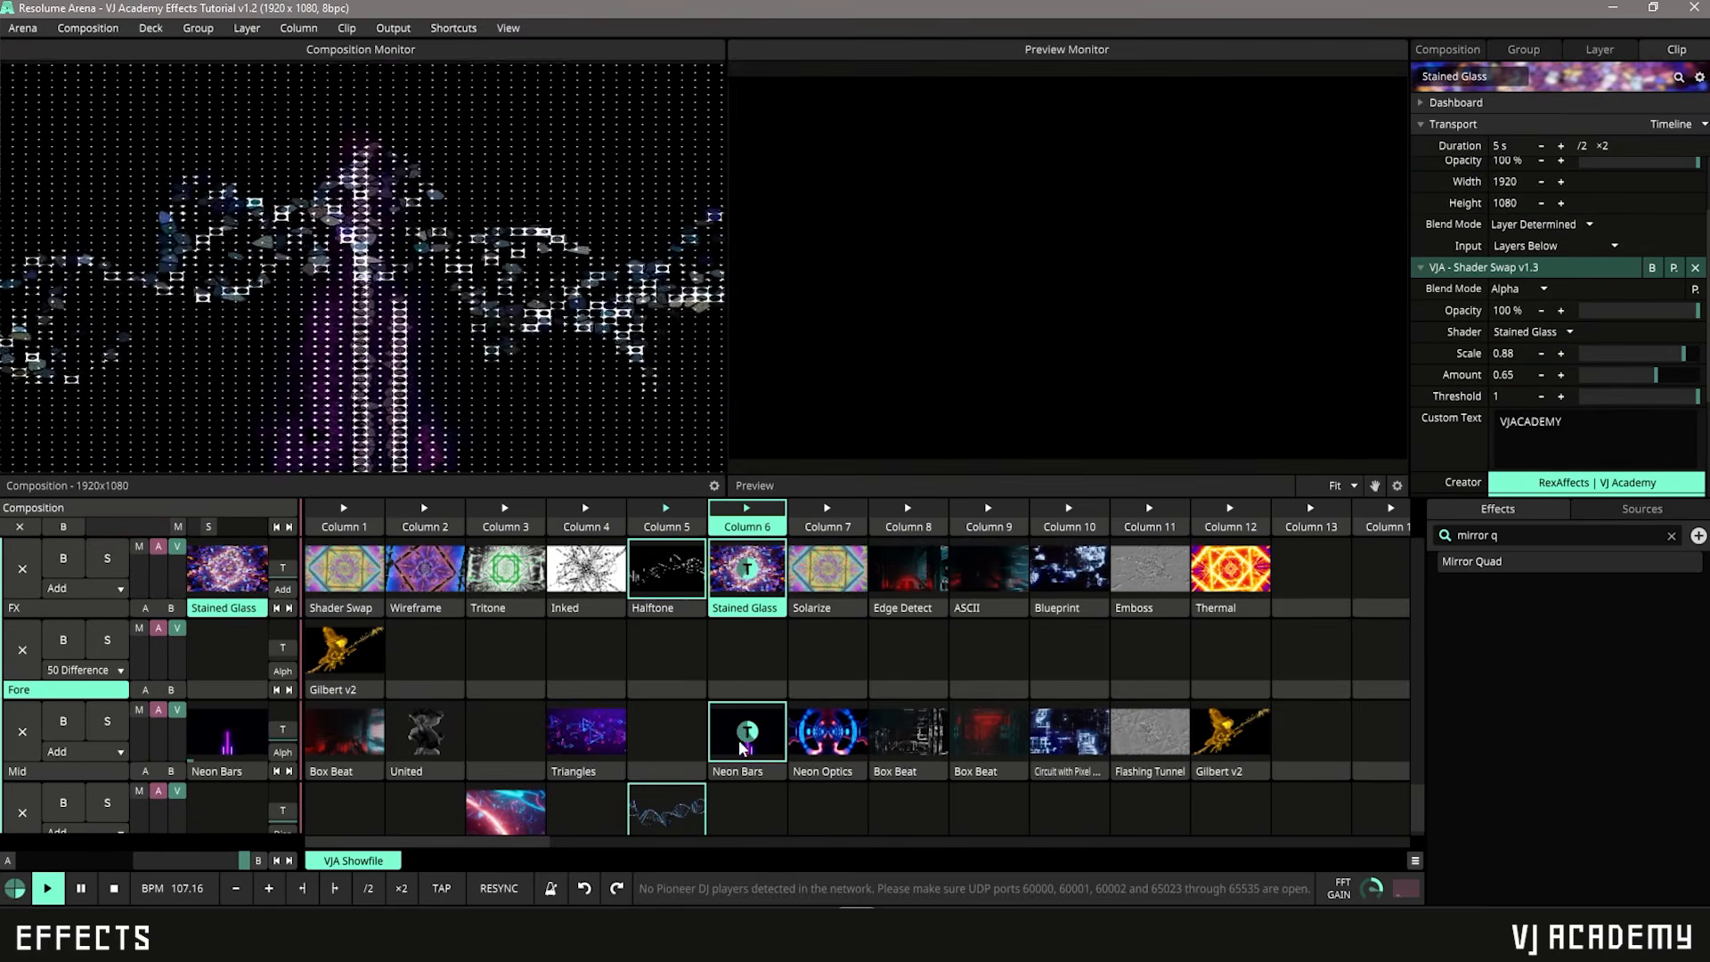
pyautogui.click(767, 744)
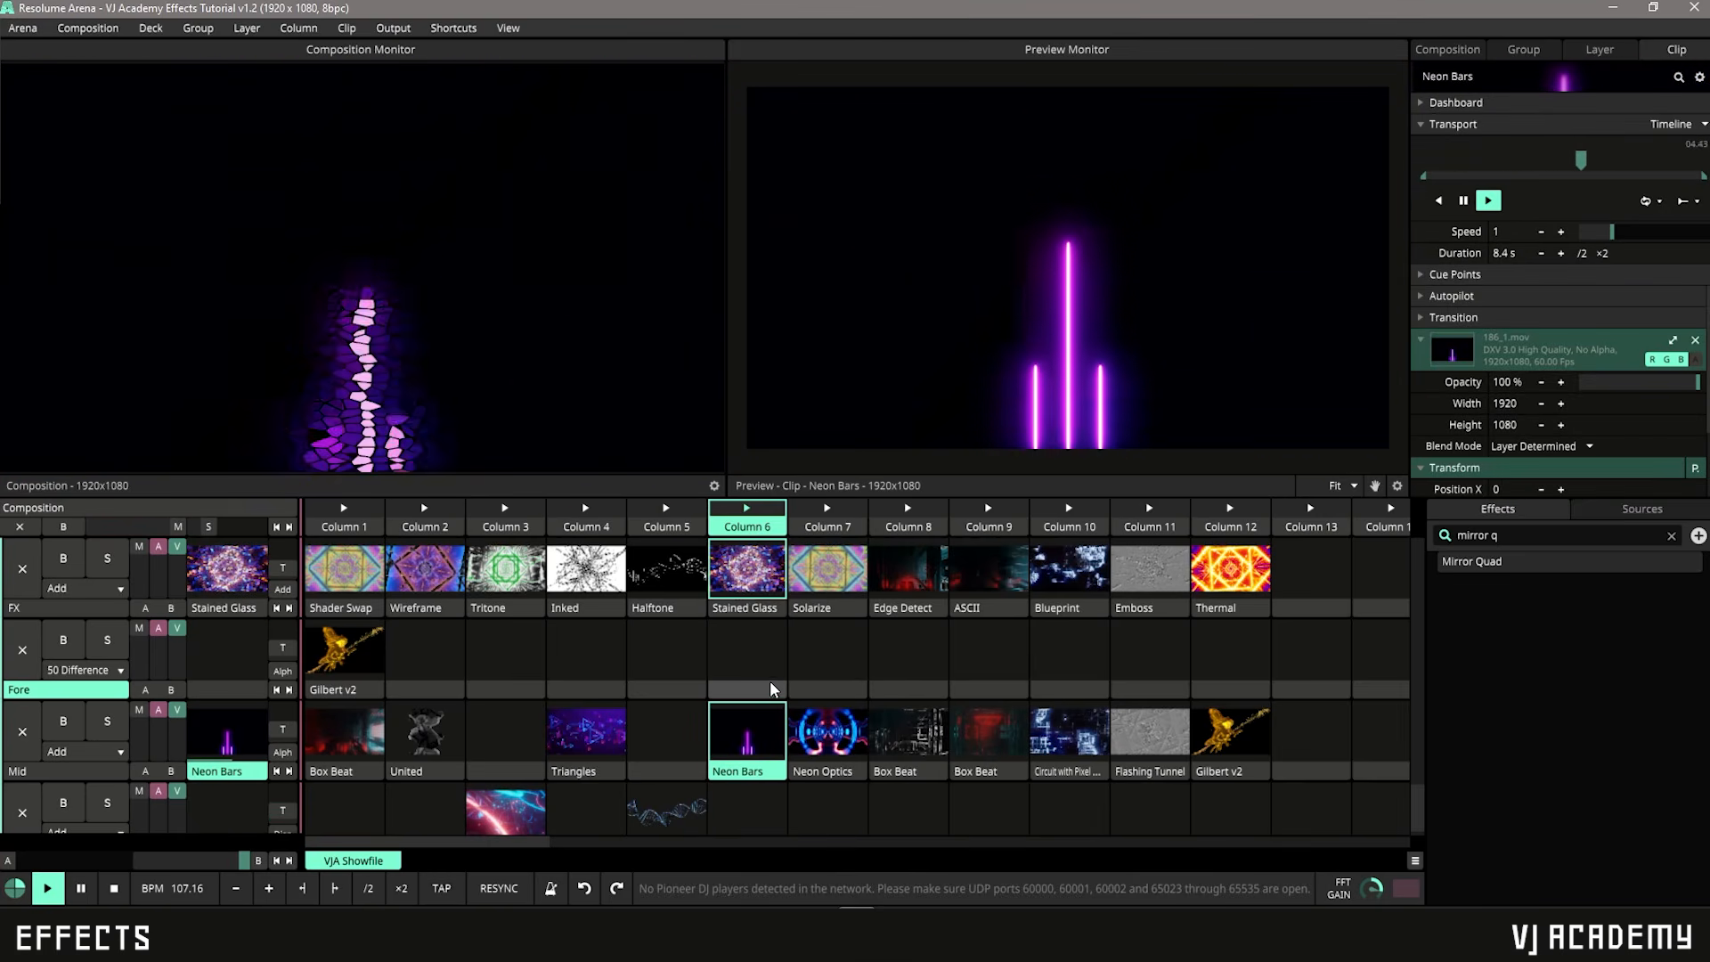
pyautogui.click(826, 512)
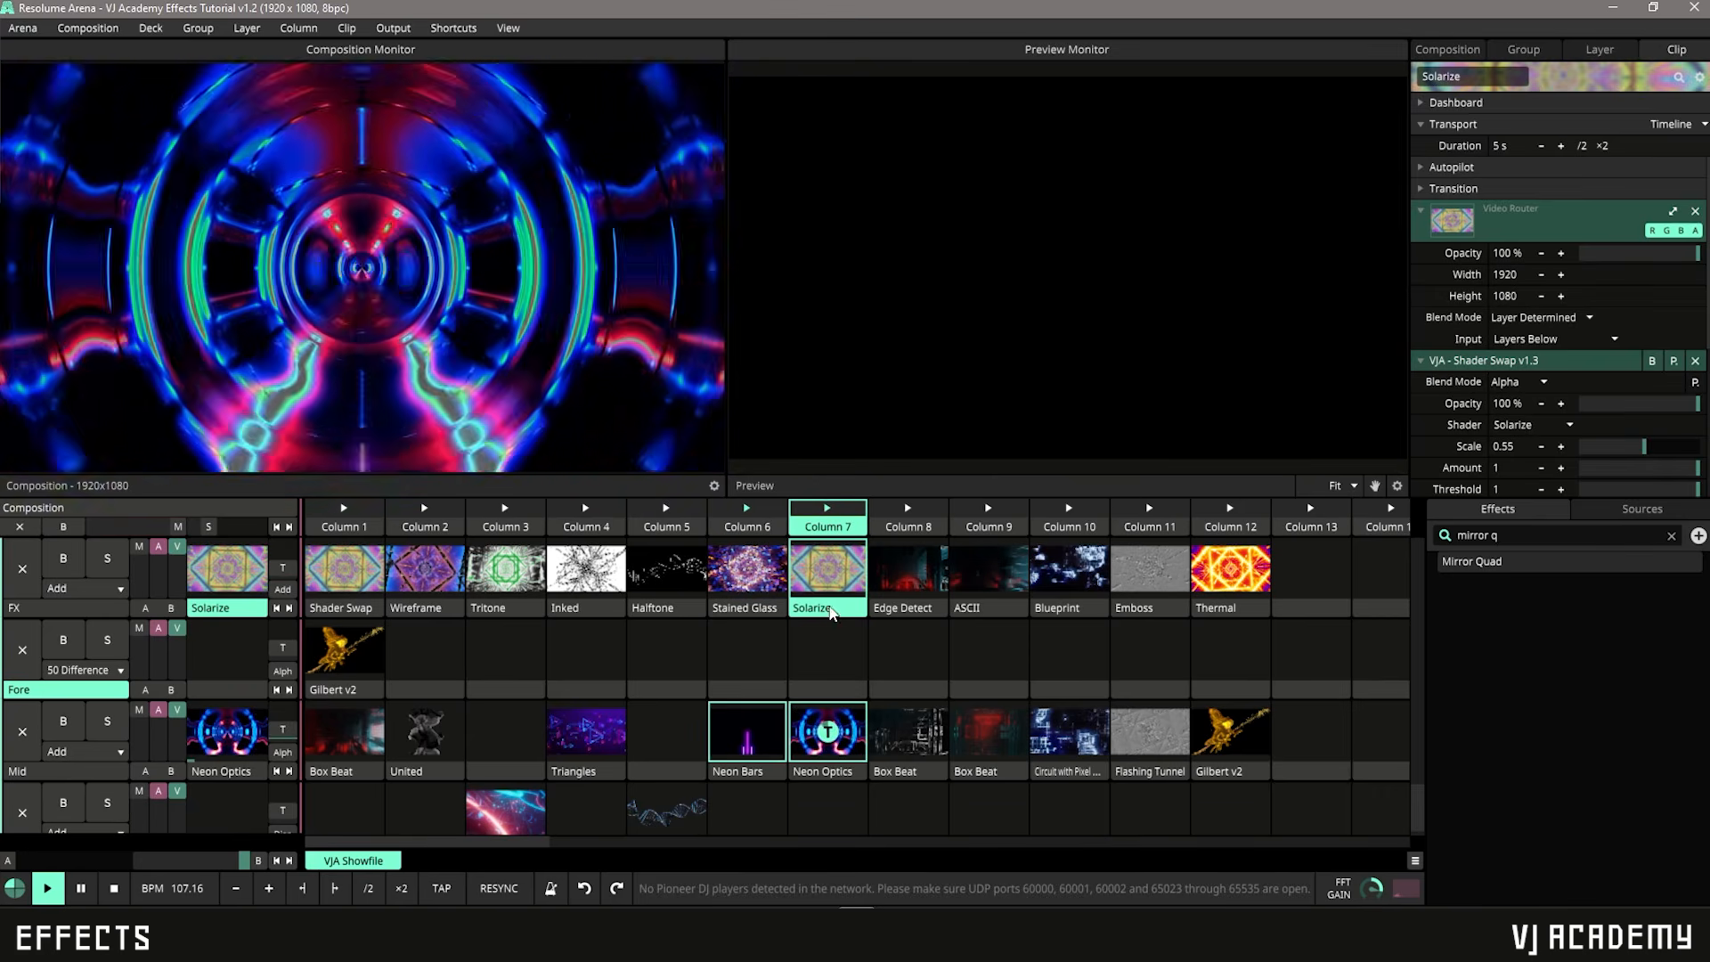
pyautogui.click(835, 759)
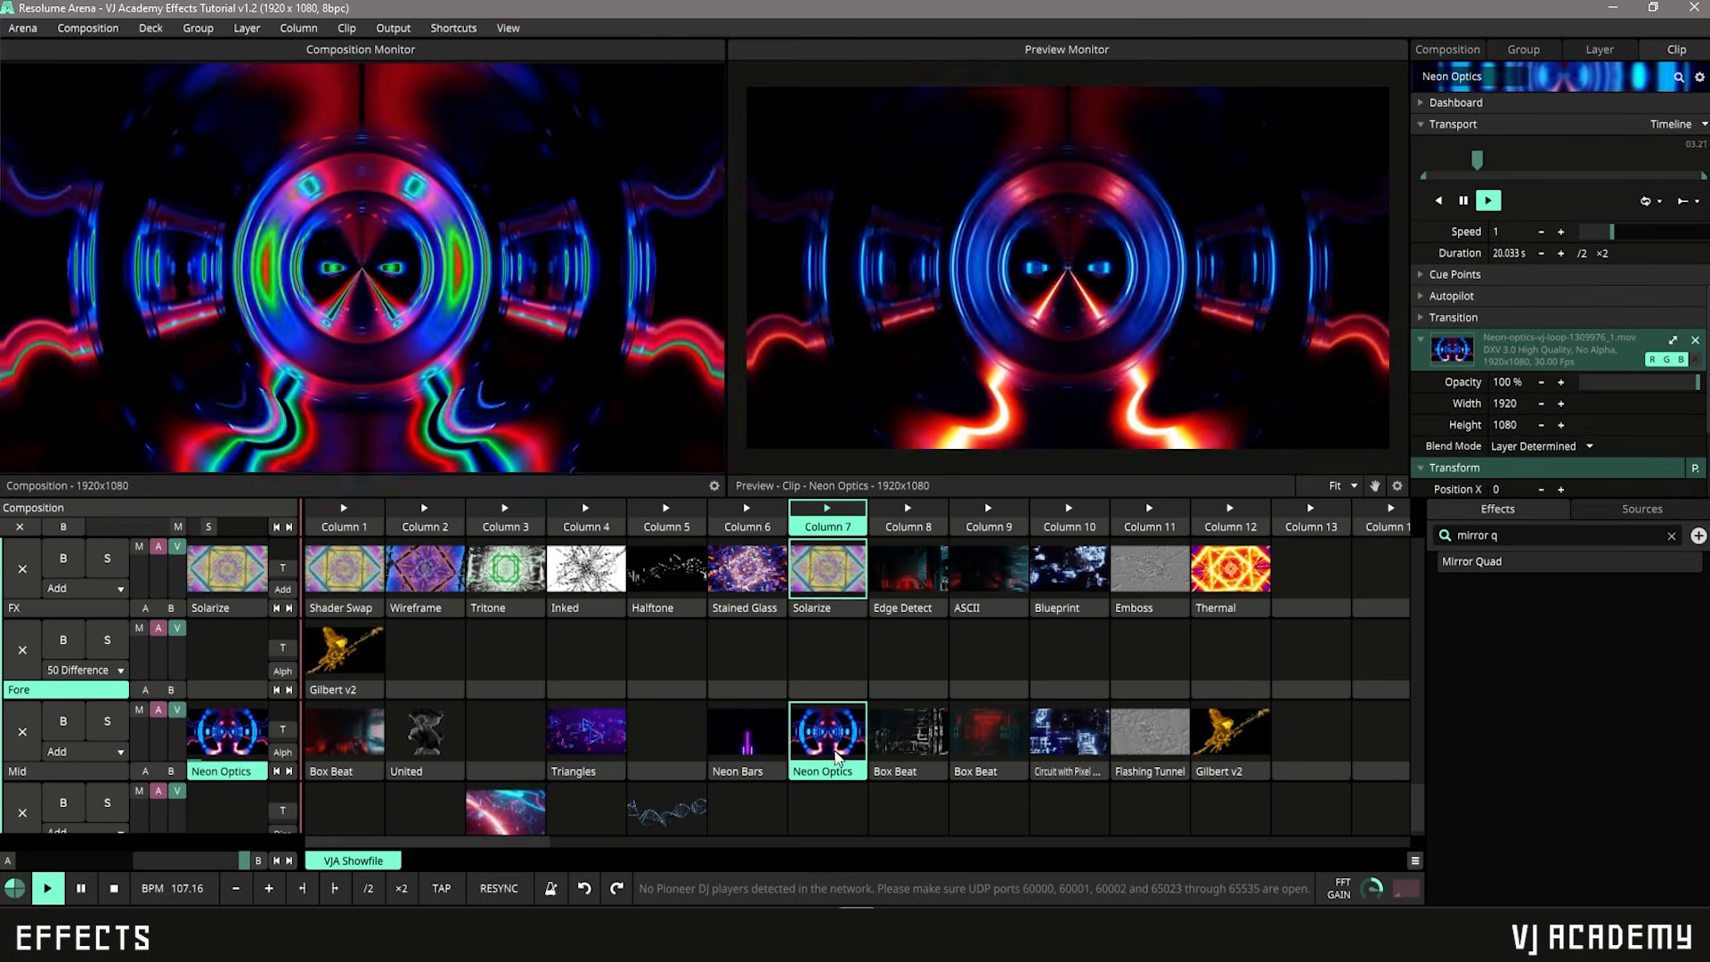
# Step: Trigger Columns 8 and 9 in turn, previewing their Box Beat source clips and Column 9's ASCII effect clip
pyautogui.click(919, 513)
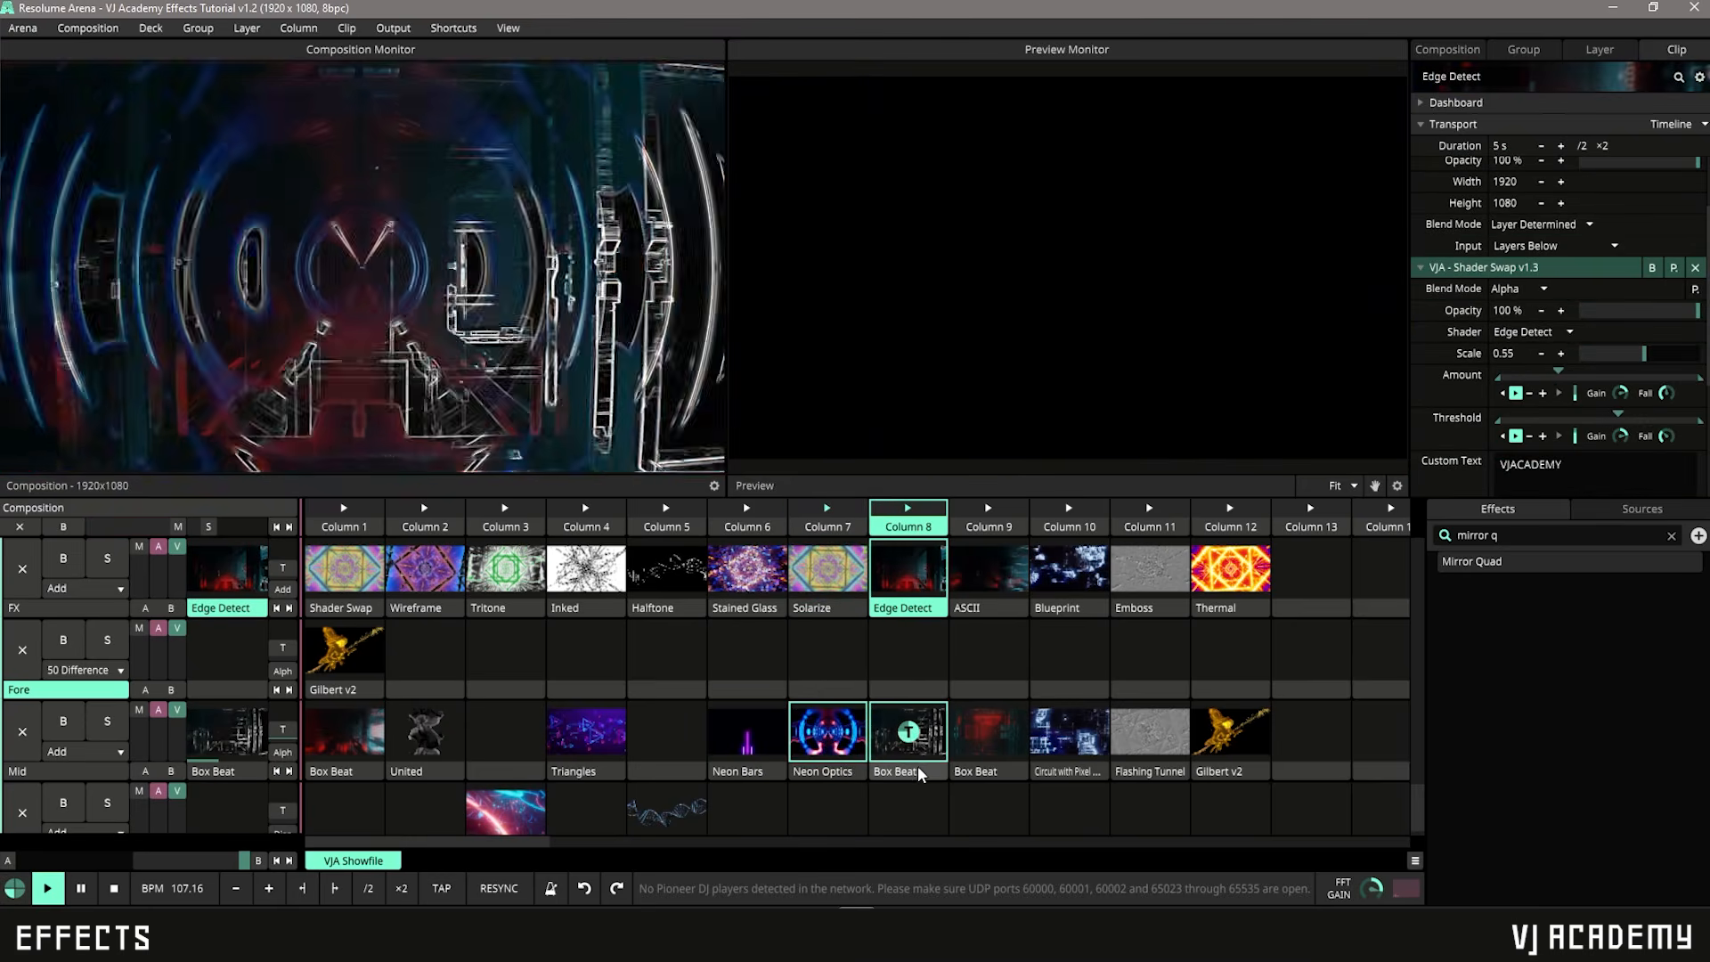
pyautogui.click(921, 773)
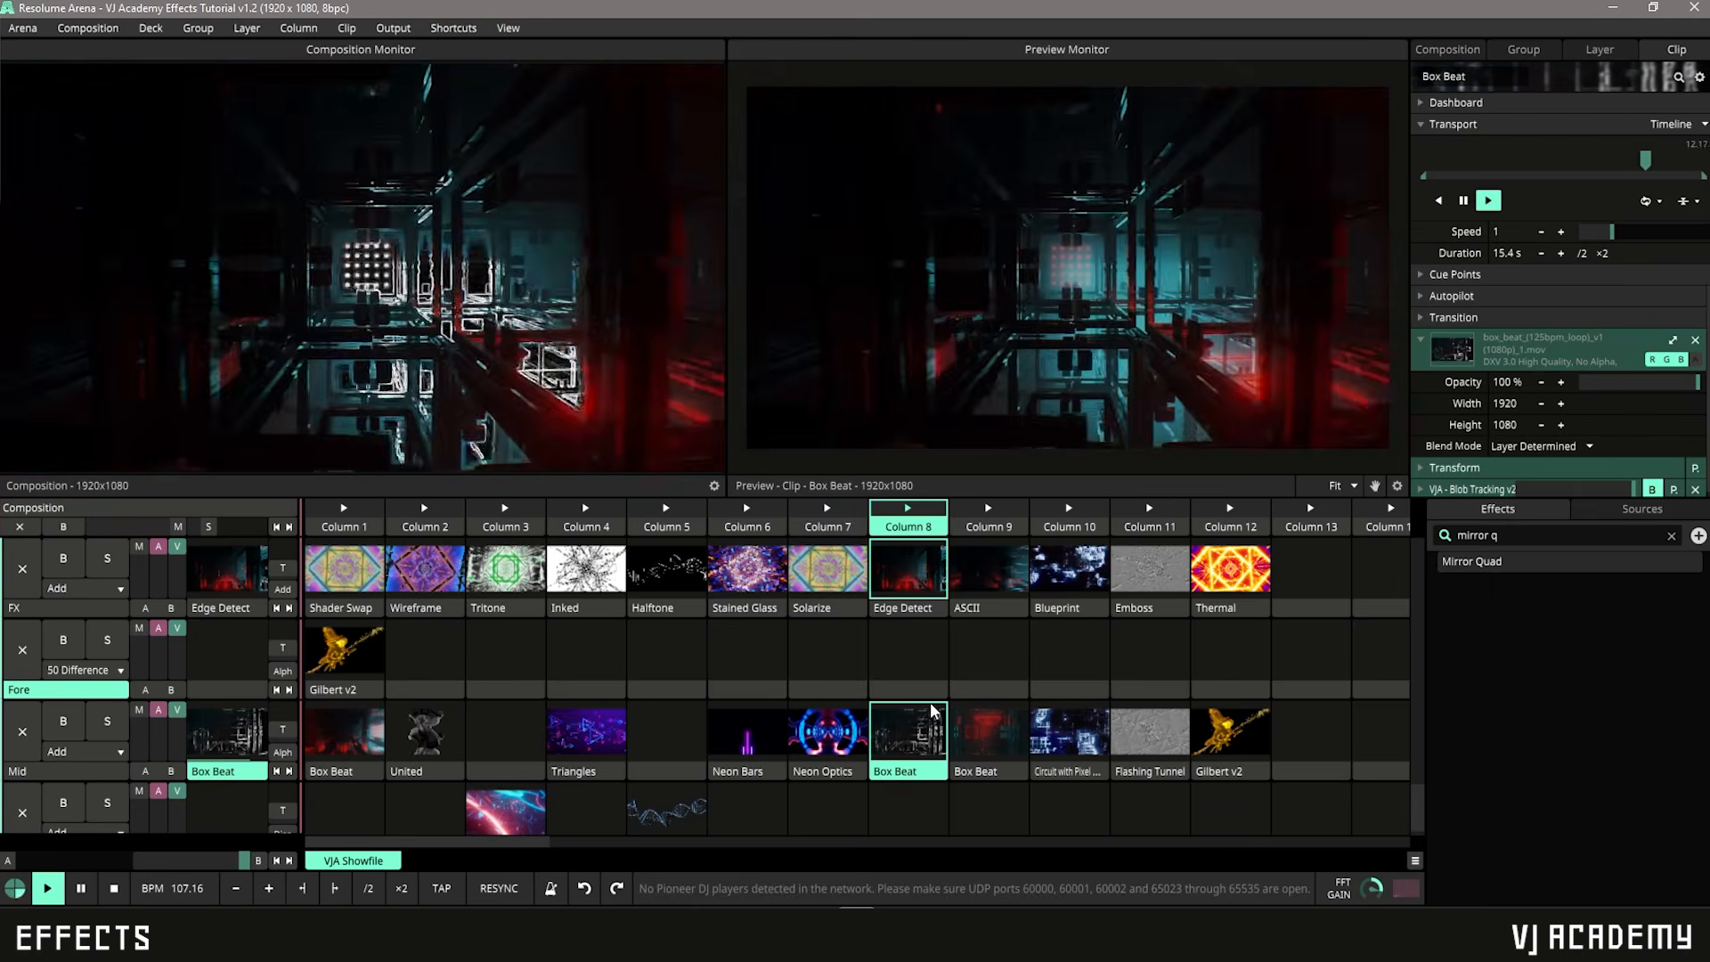
pyautogui.click(988, 516)
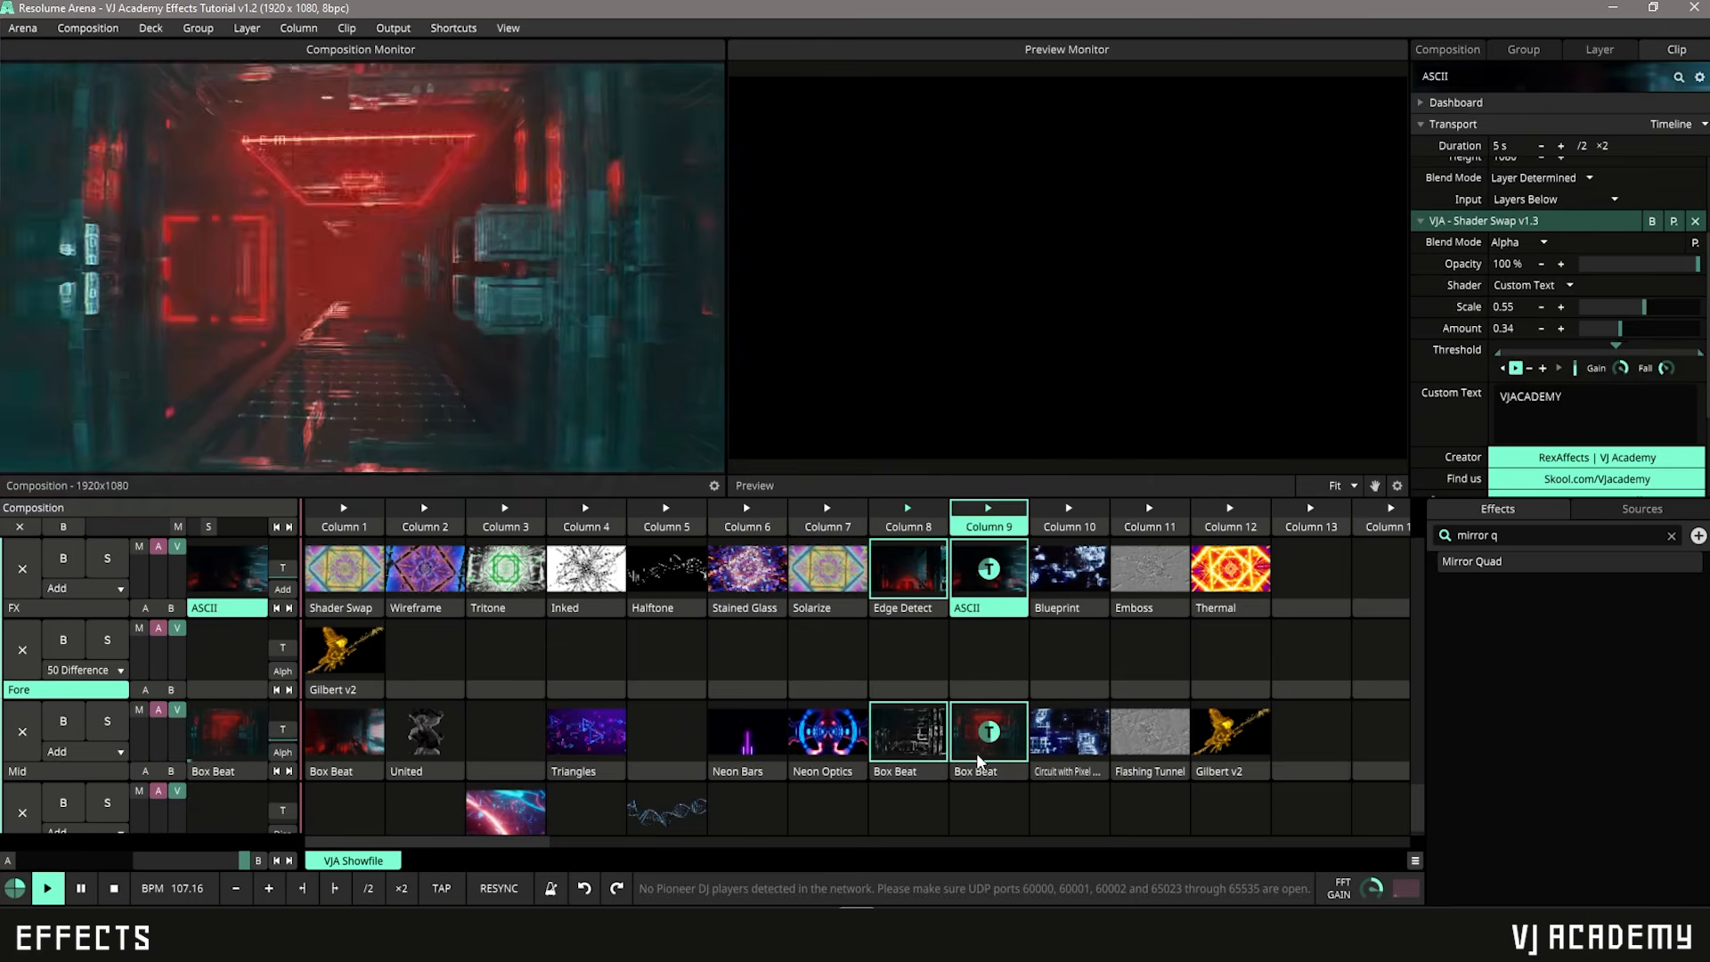
pyautogui.click(987, 772)
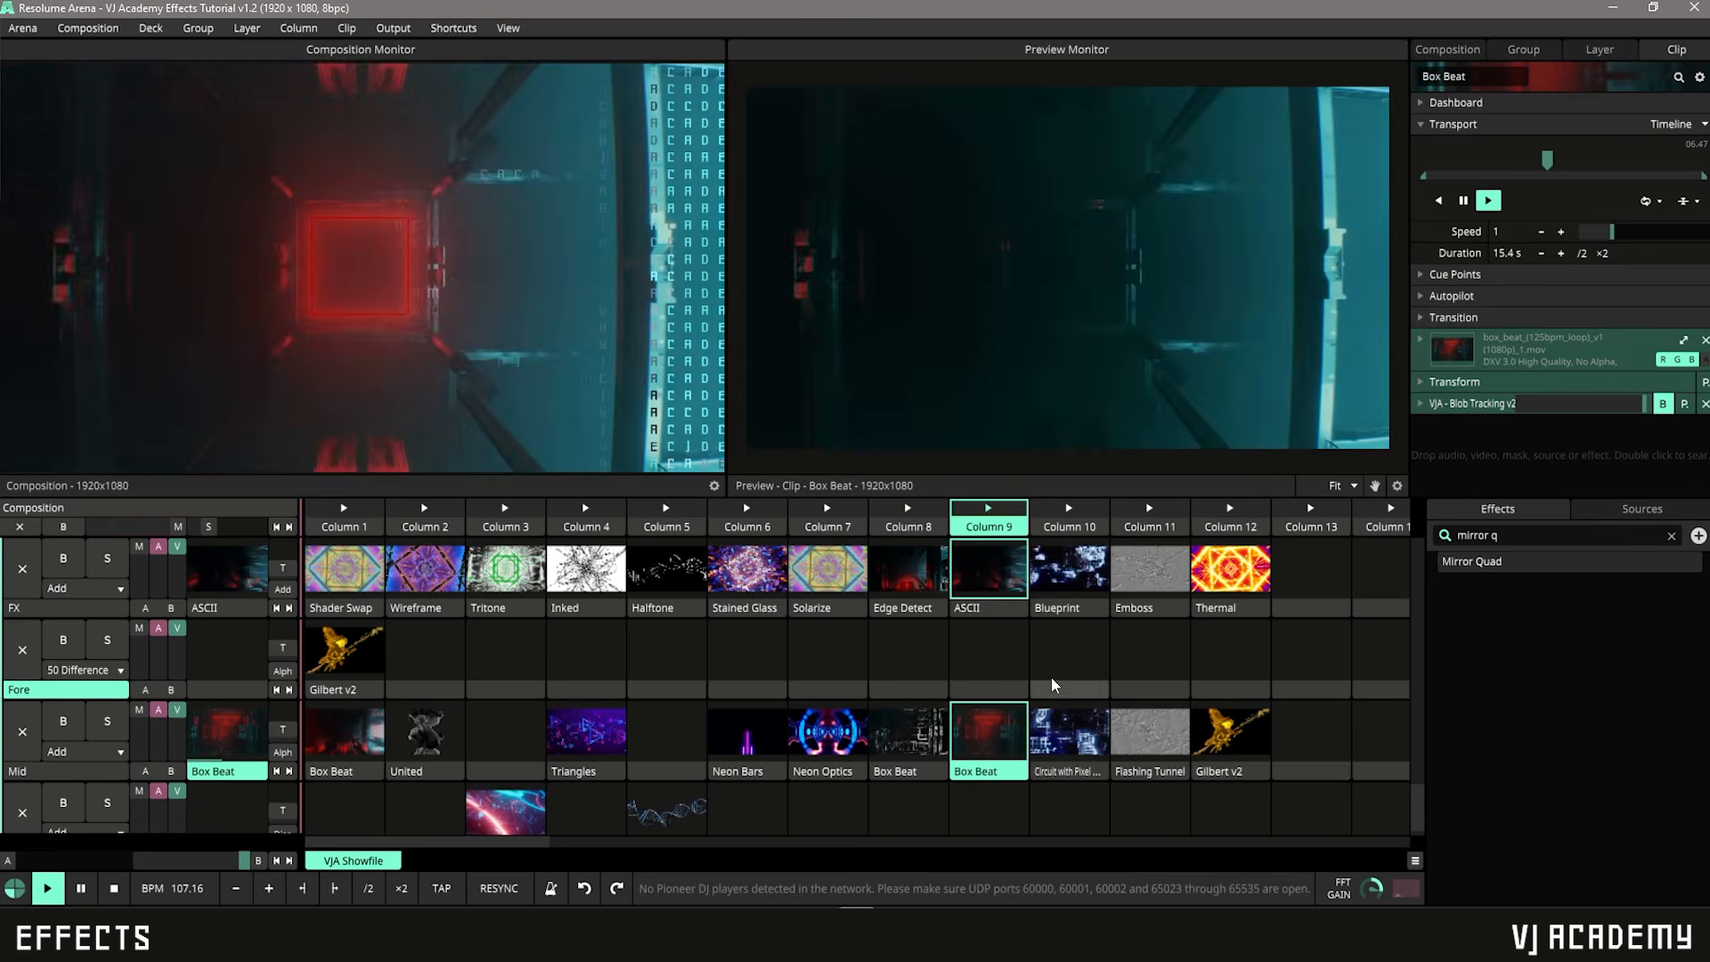
pyautogui.click(973, 604)
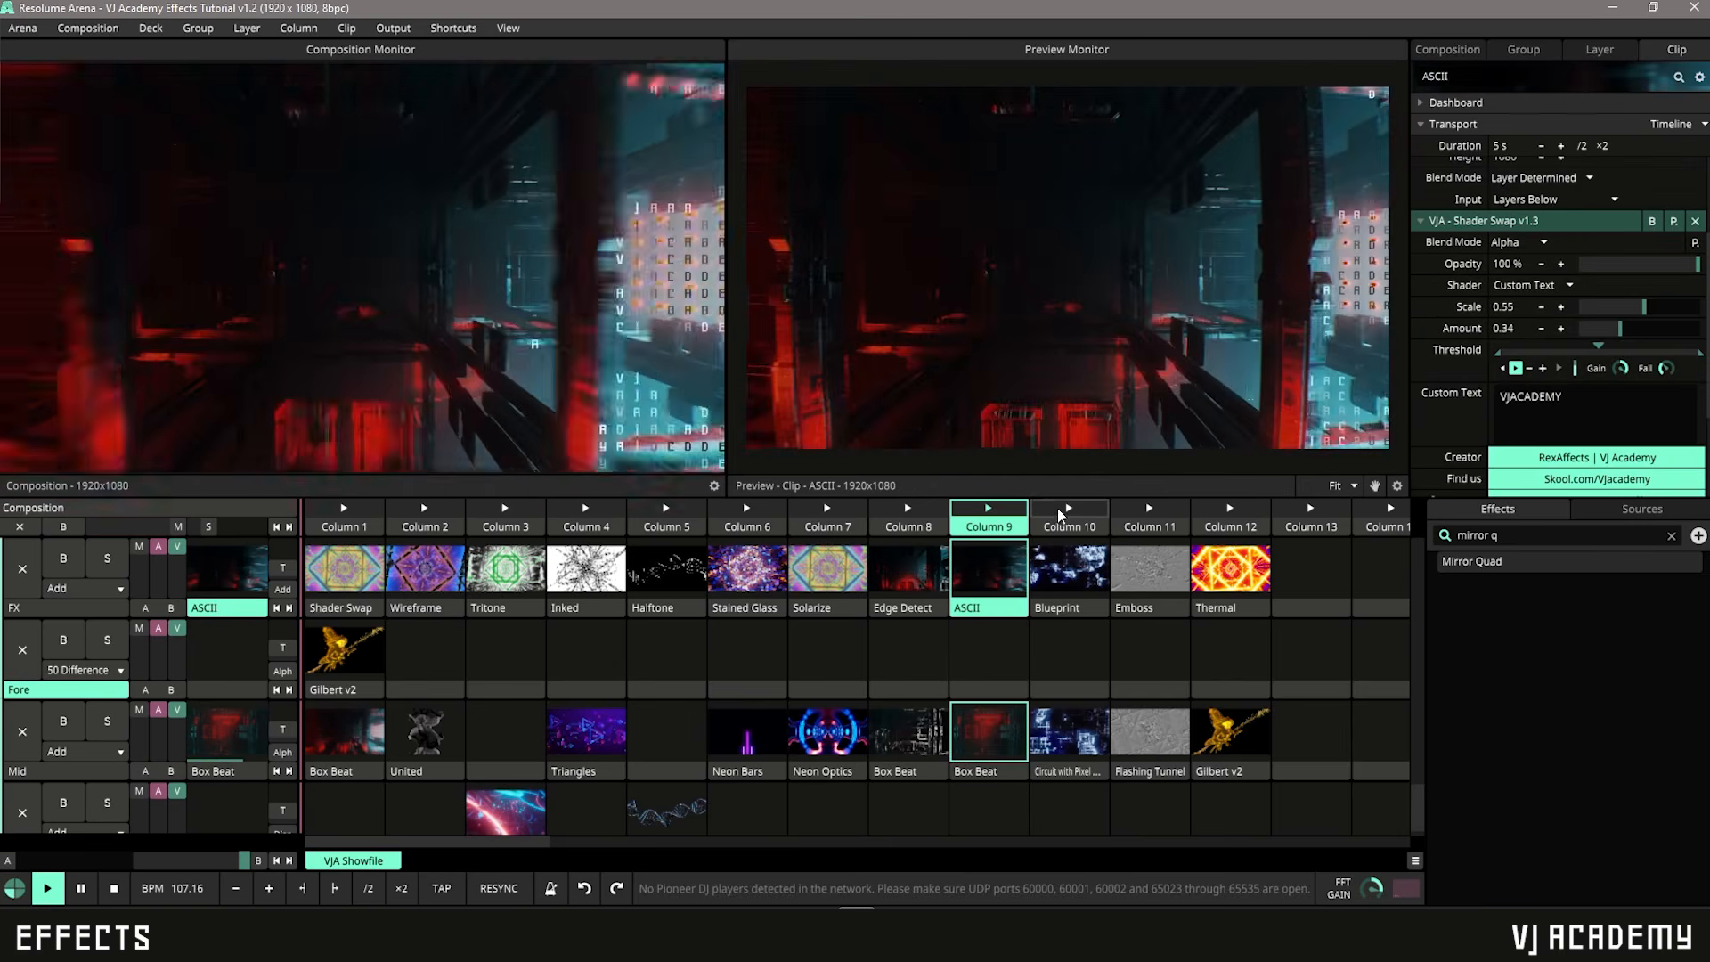
# Step: Trigger Columns 10, 11 and 12 in turn, previewing their Circuit with Pixel Sort, Flashing Tunnel and Gilbert v2 source clips
pyautogui.click(1068, 568)
pyautogui.click(1058, 772)
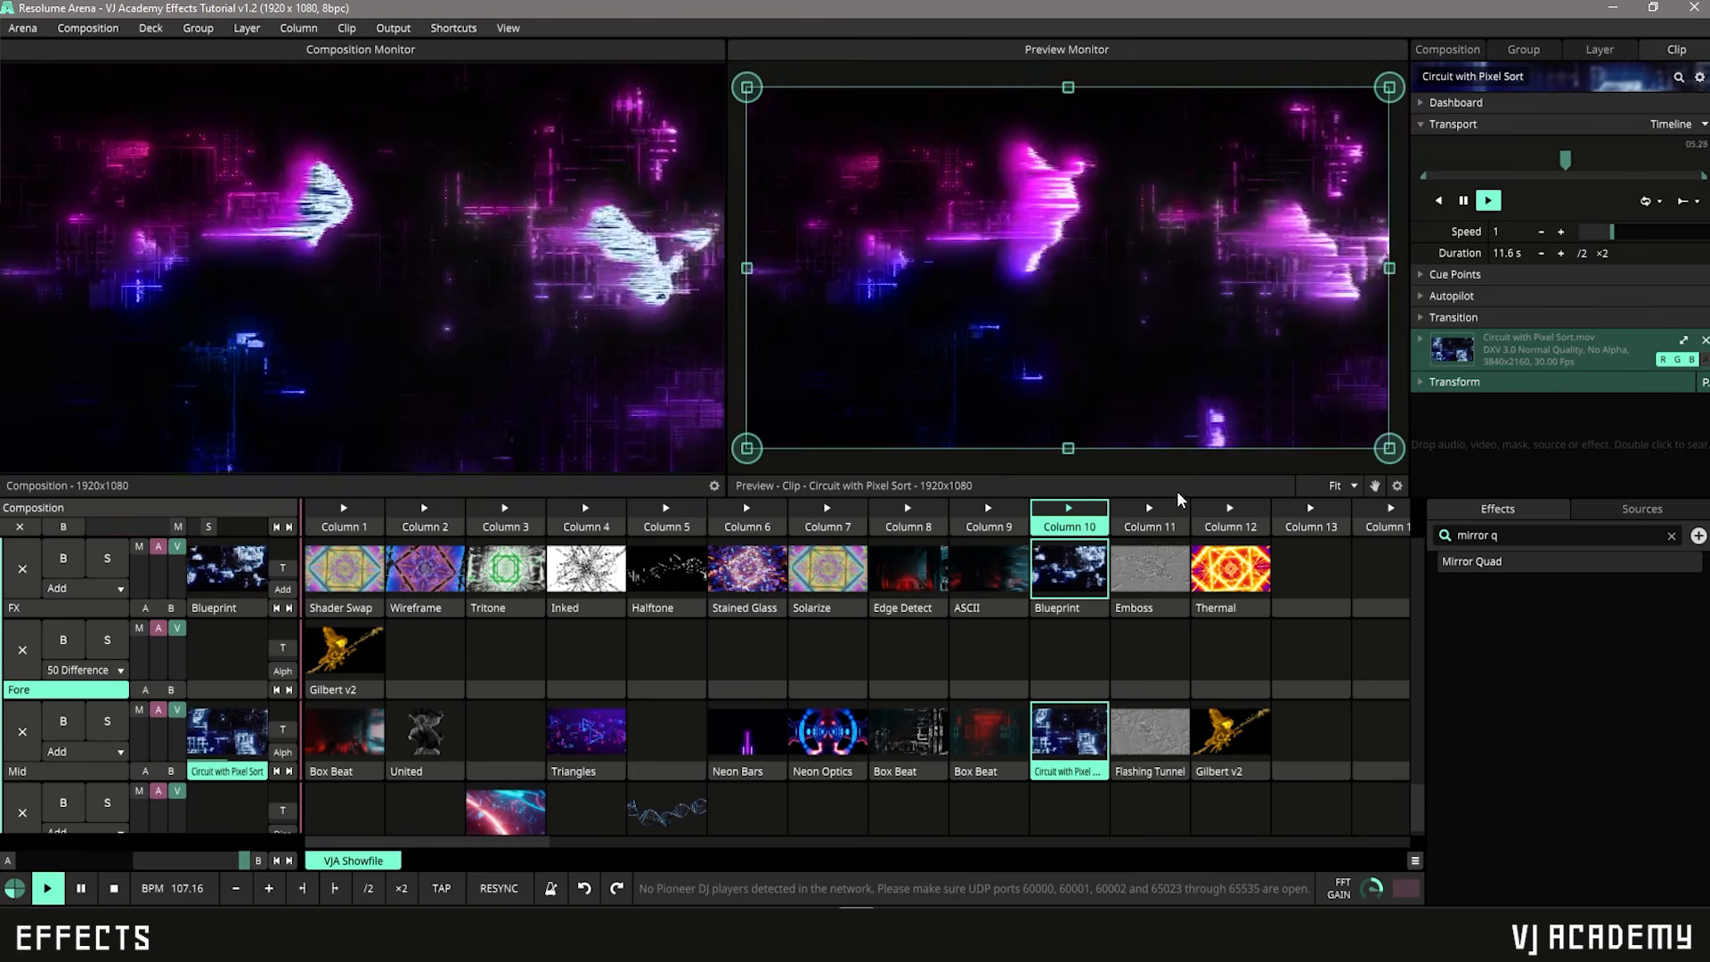
pyautogui.click(1154, 514)
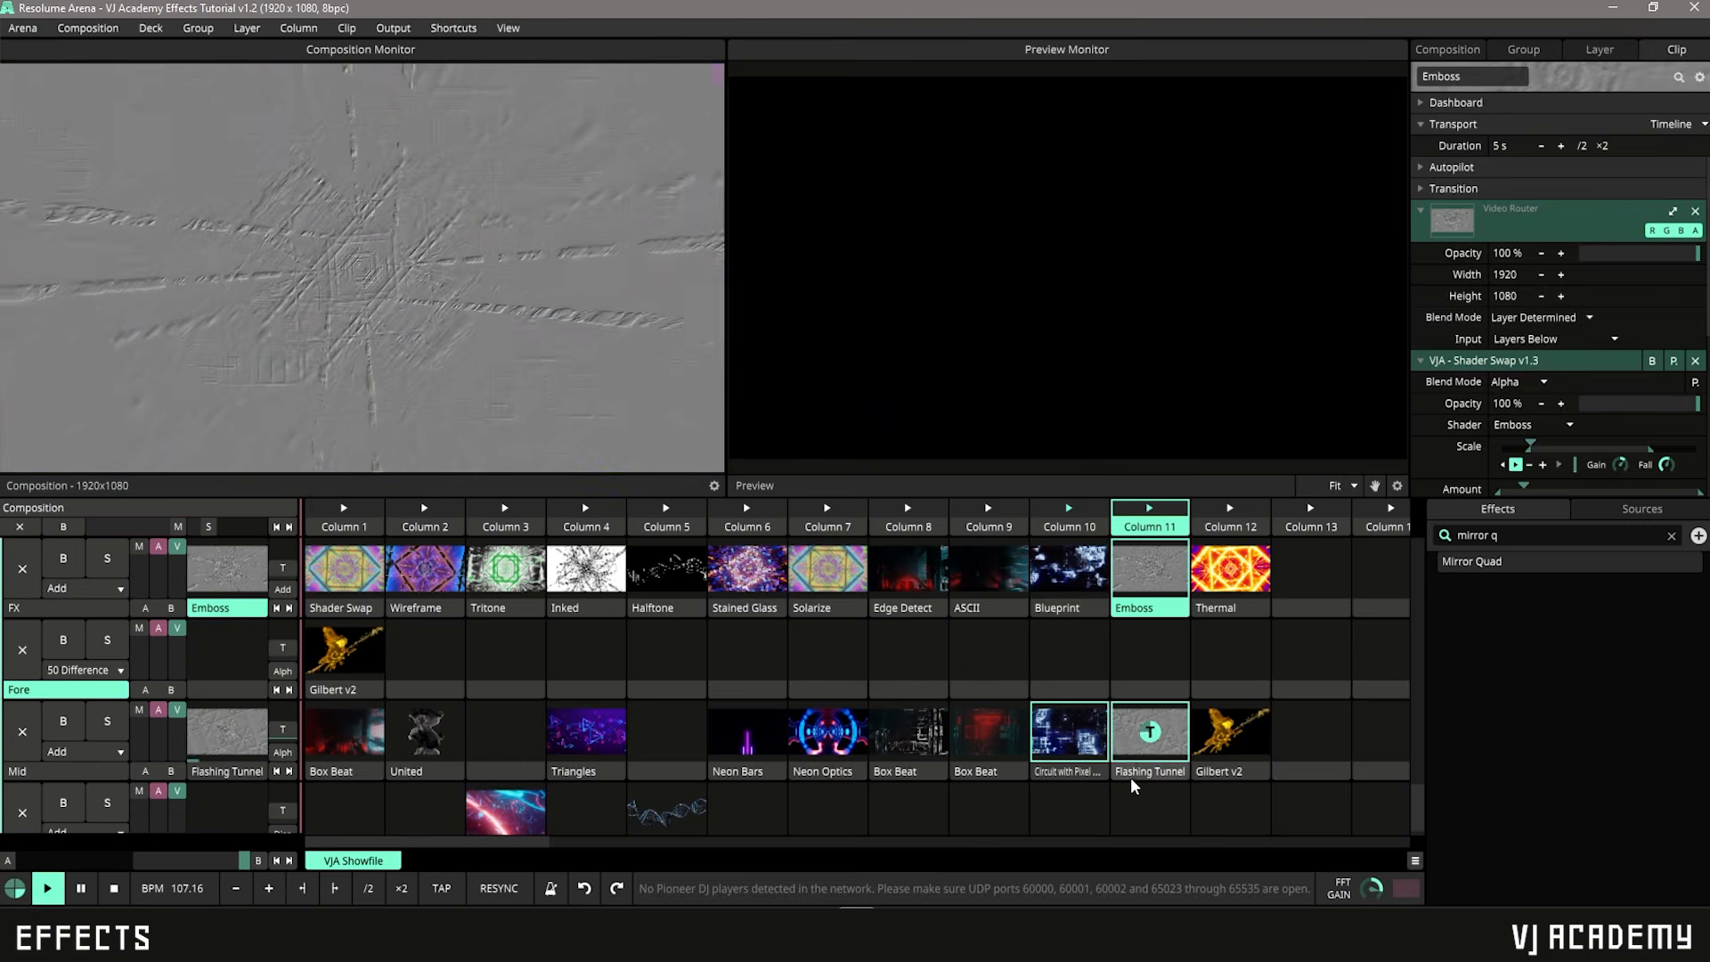
pyautogui.click(1144, 773)
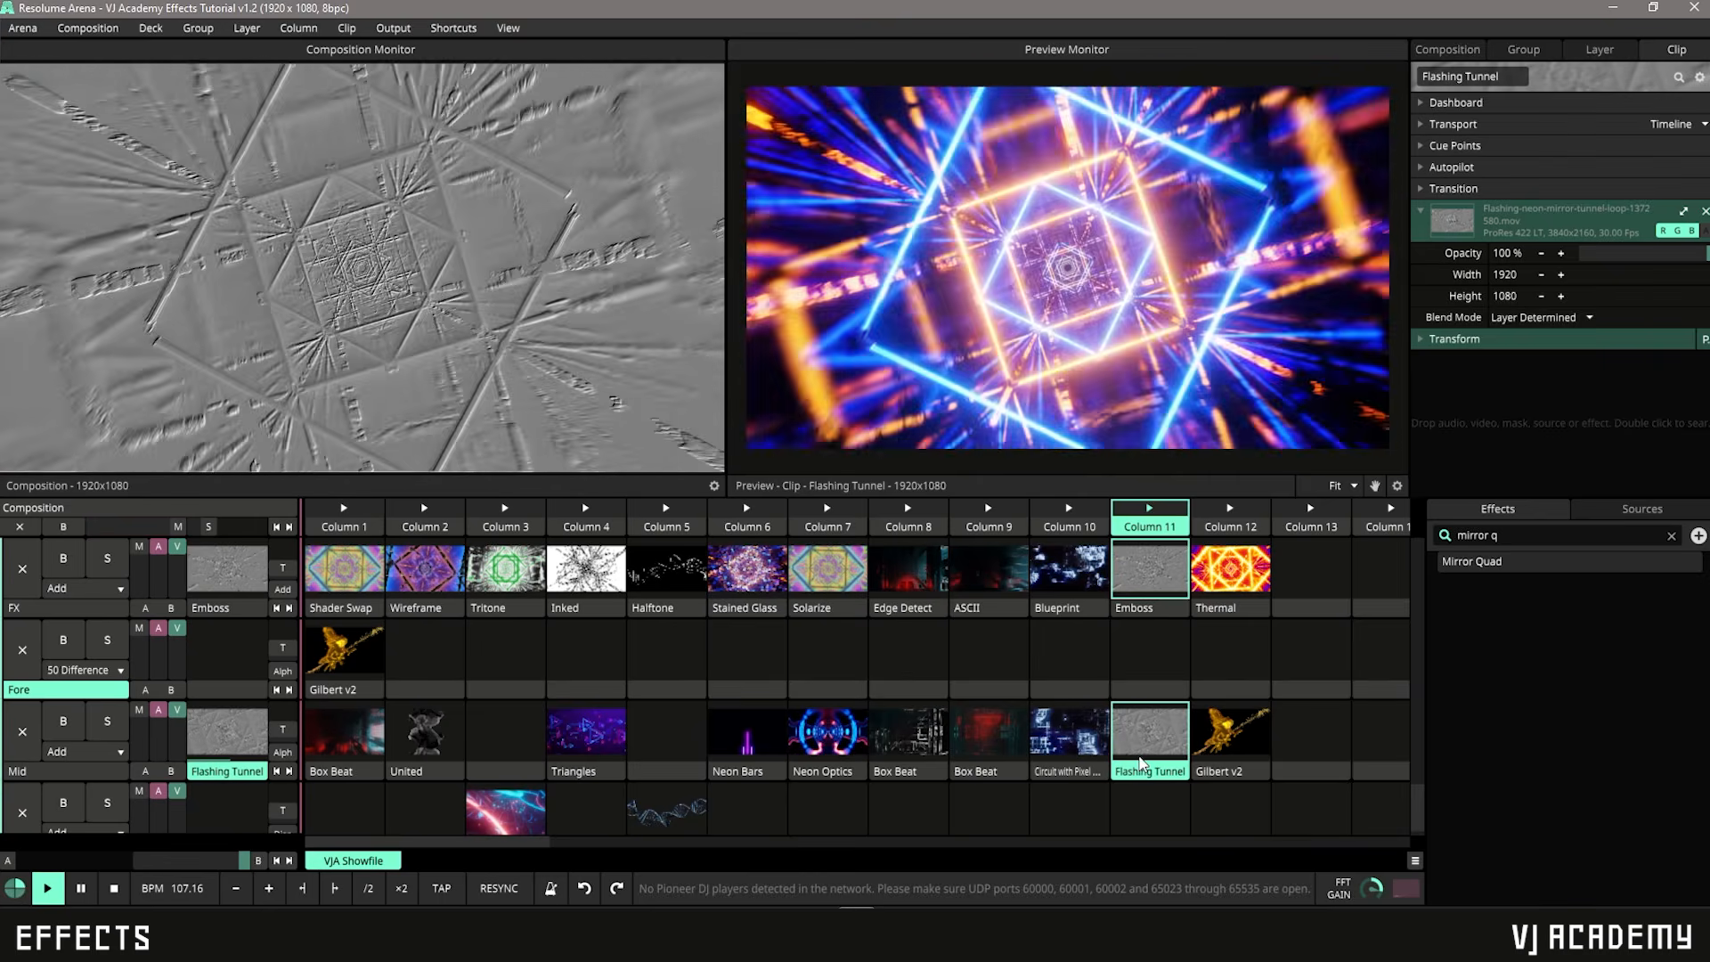
pyautogui.click(1235, 519)
pyautogui.click(1251, 771)
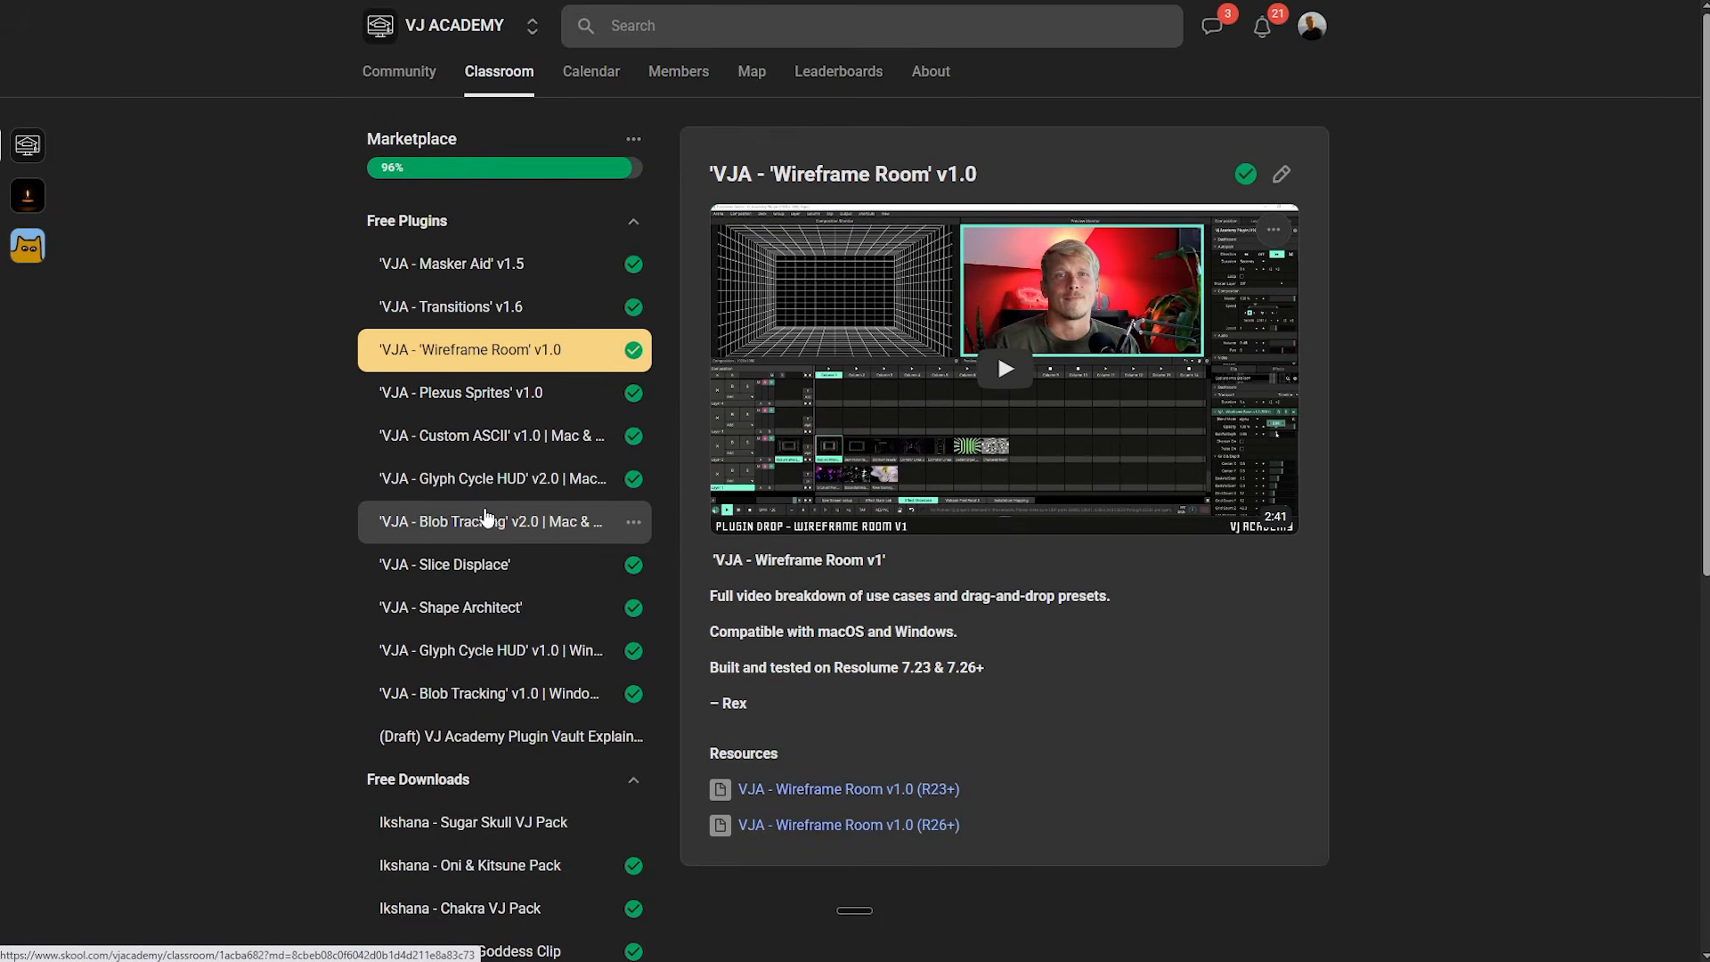
# Step: Switch to the VJ Academy classroom marketplace, view the Blob Tracking v2.0 plugin page and browse the free downloads and VJ packs
pyautogui.click(485, 518)
pyautogui.scroll(-2, 487, 513)
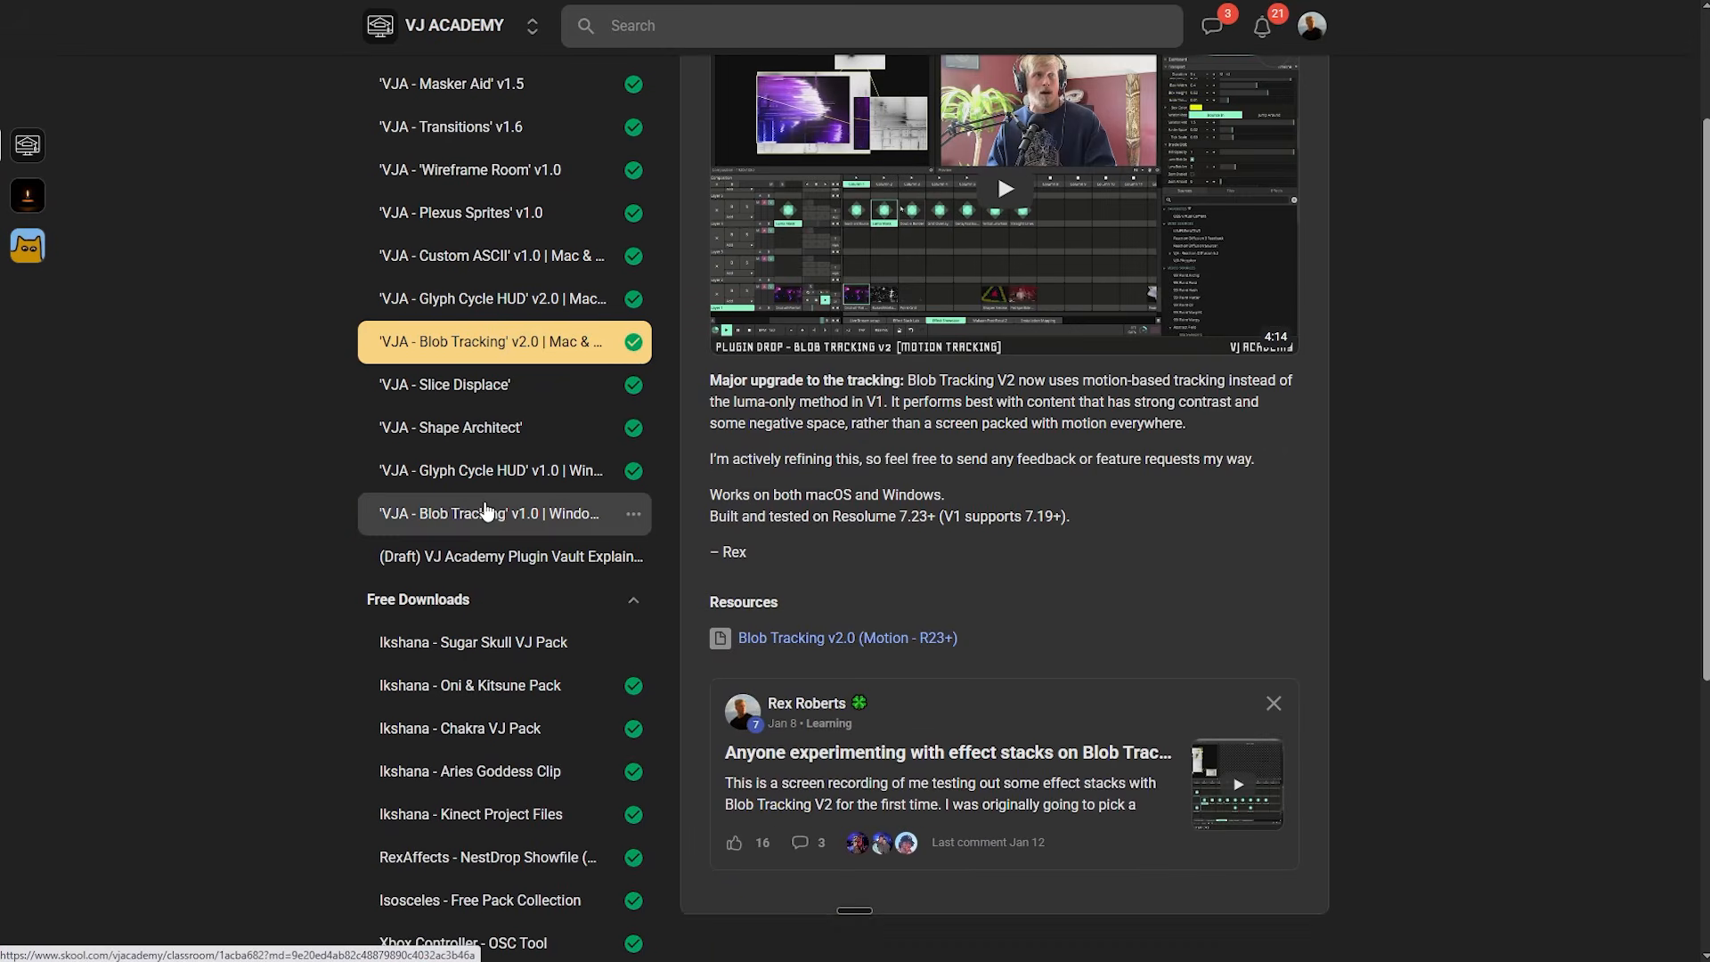
pyautogui.scroll(-5, 485, 513)
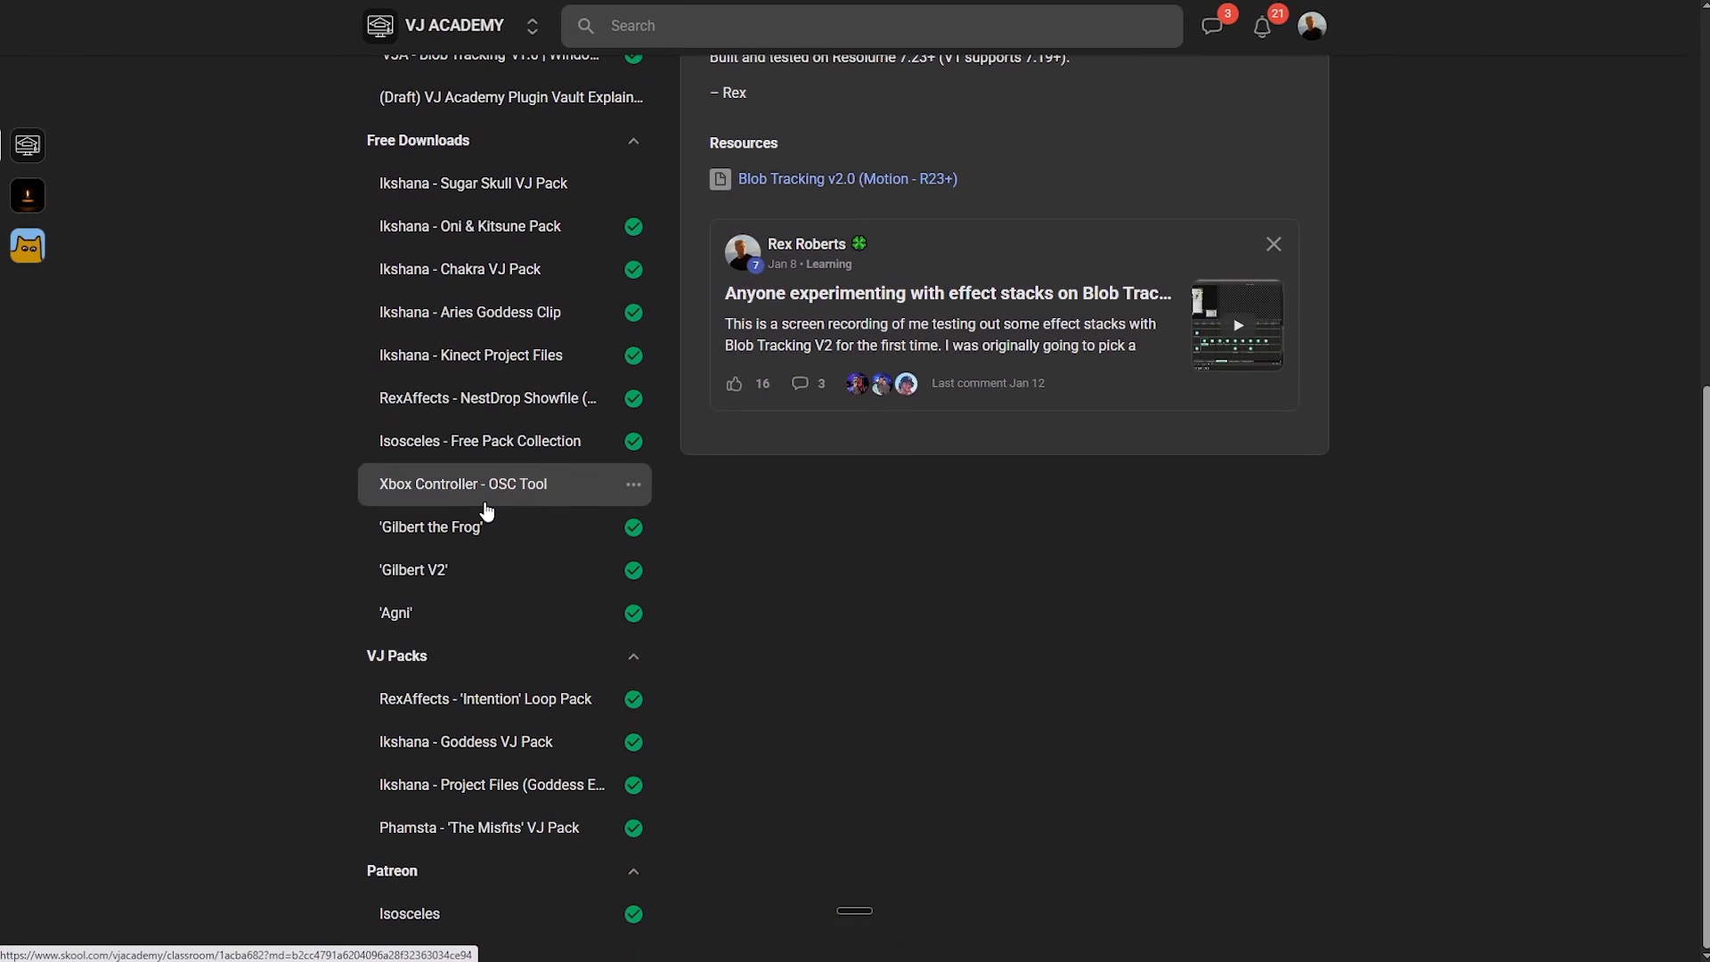